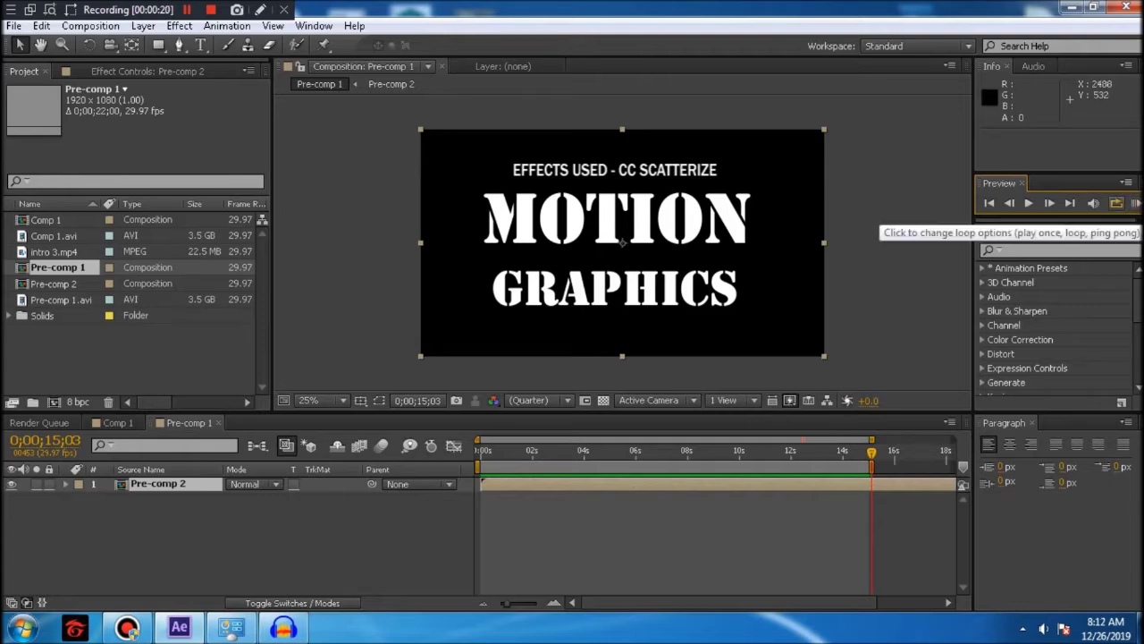
- Play a RAM preview of the Motion Graphics title animation in Pre-comp 1
{"action": "left_click", "coordinate": [1136, 203]}
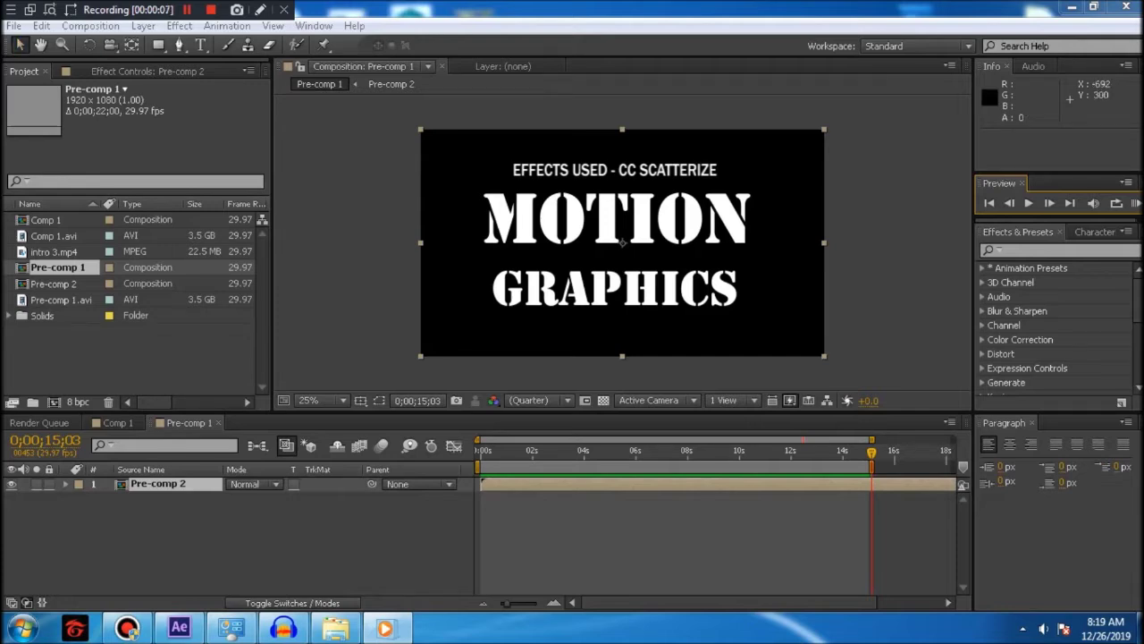
- Start a new project and create a composition with the HDTV 1080 29.97 preset and a duration of 22 seconds
{"action": "left_click", "coordinate": [13, 25]}
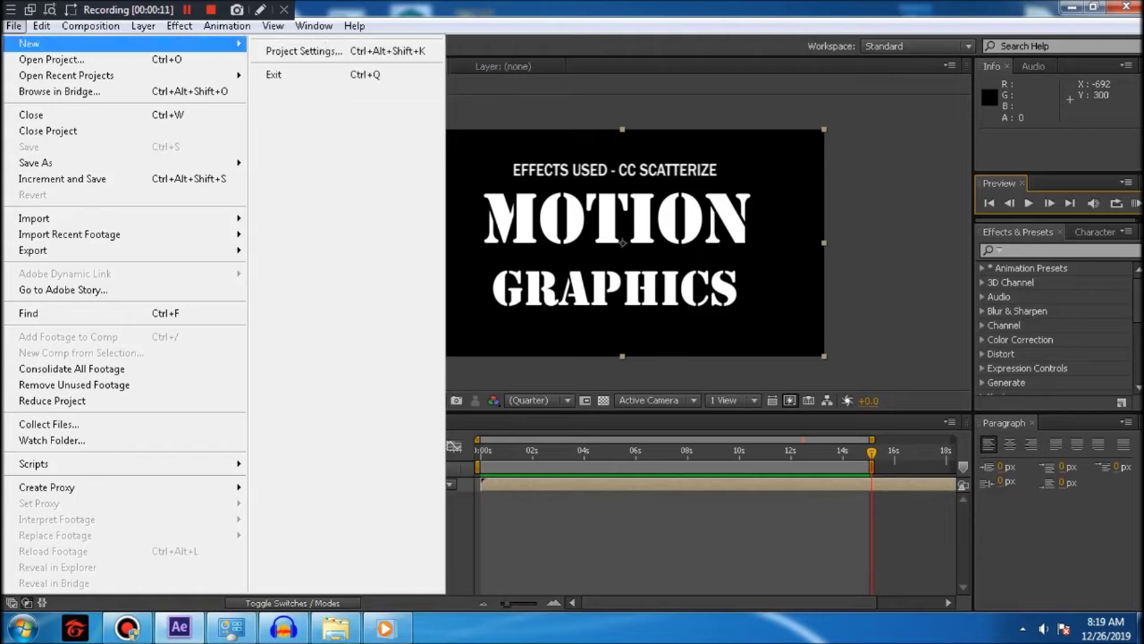
{"action": "left_click", "coordinate": [322, 41]}
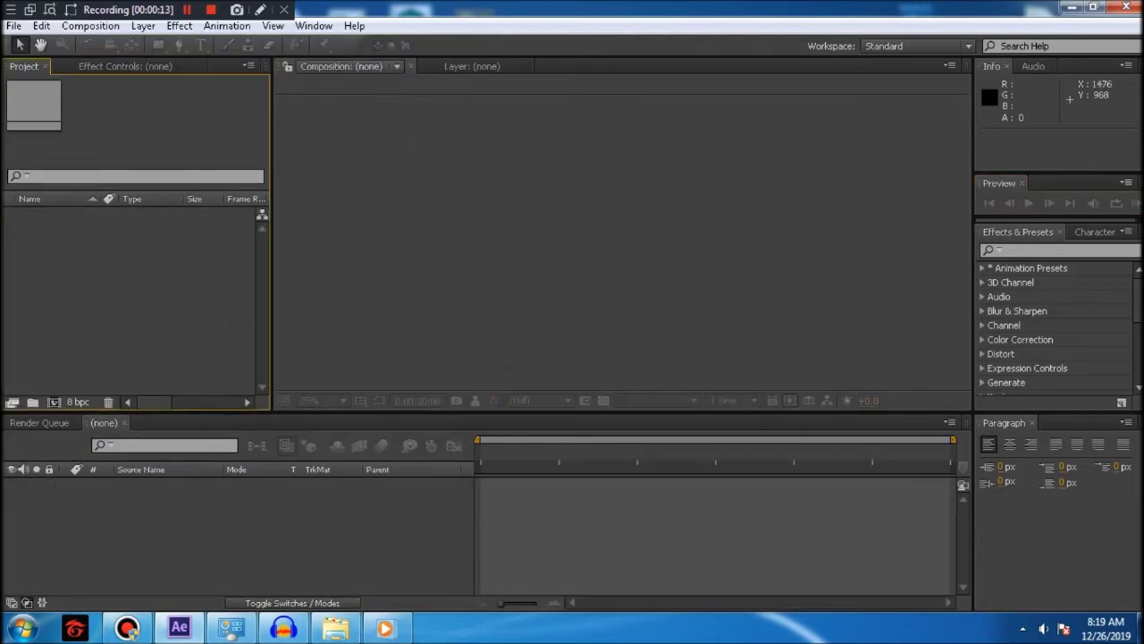
{"action": "left_click", "coordinate": [90, 25]}
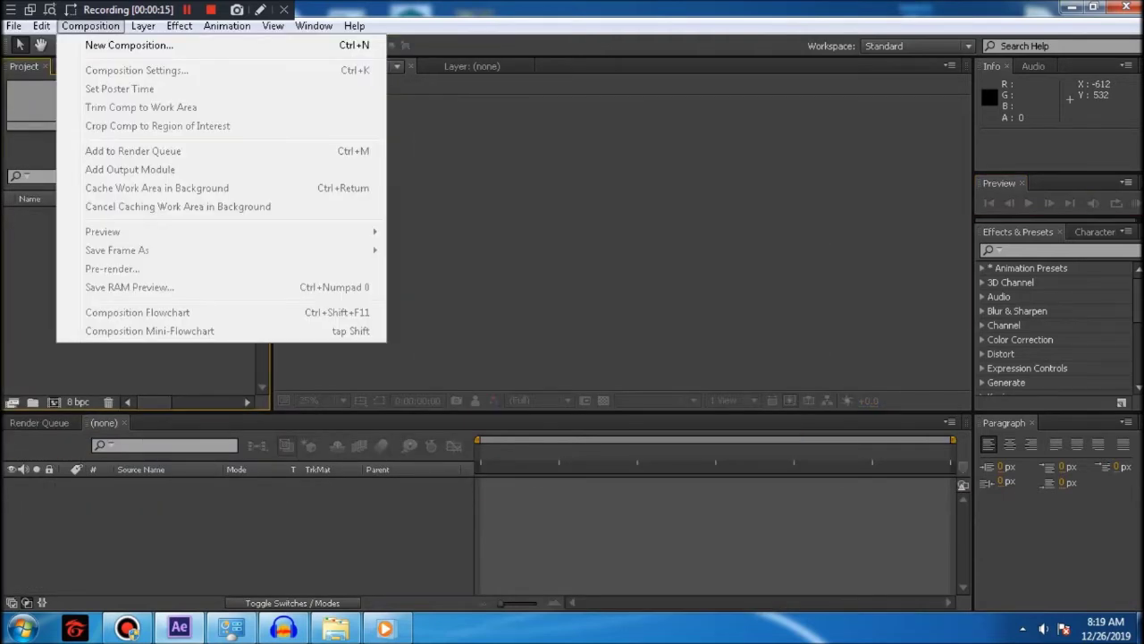
{"action": "left_click", "coordinate": [129, 45]}
{"action": "left_click", "coordinate": [90, 25]}
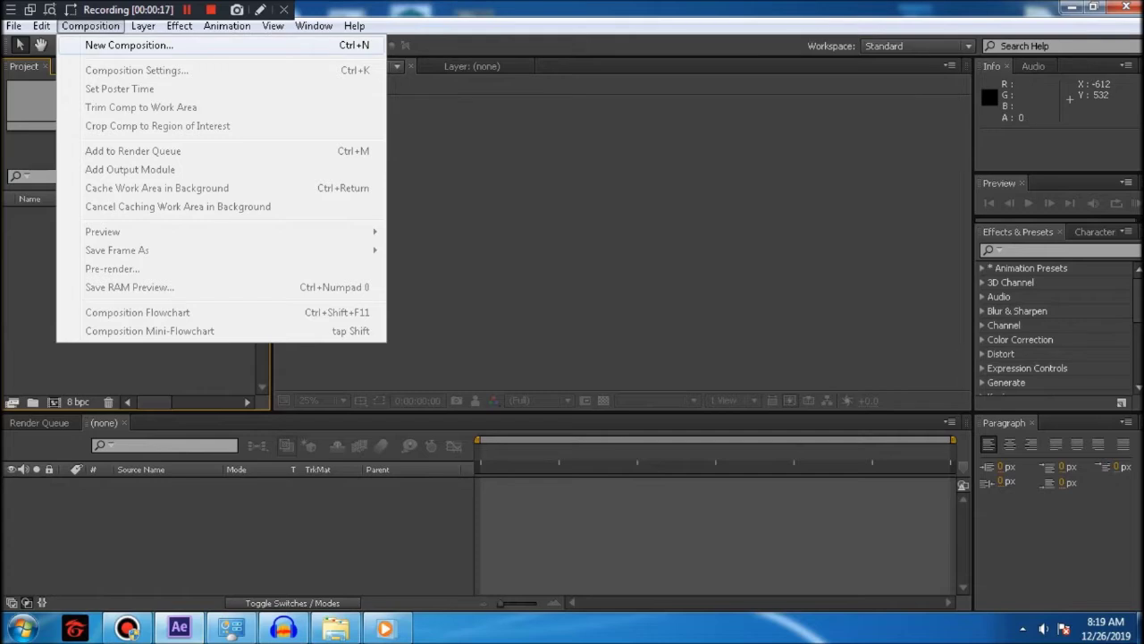
{"action": "left_click", "coordinate": [129, 45]}
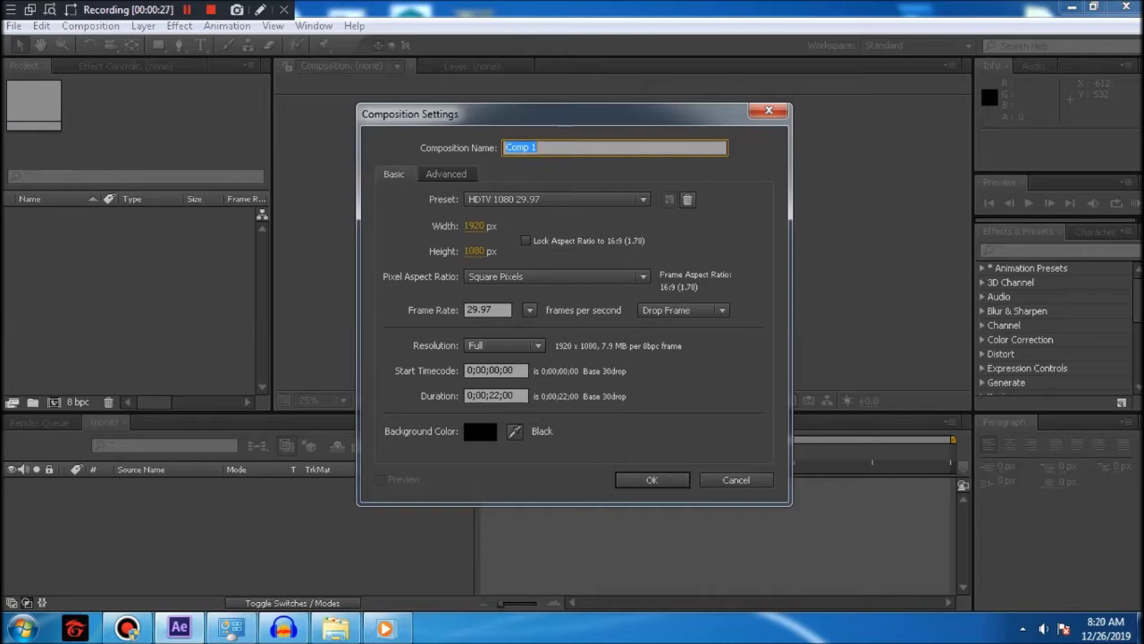
{"action": "double_click", "coordinate": [494, 396]}
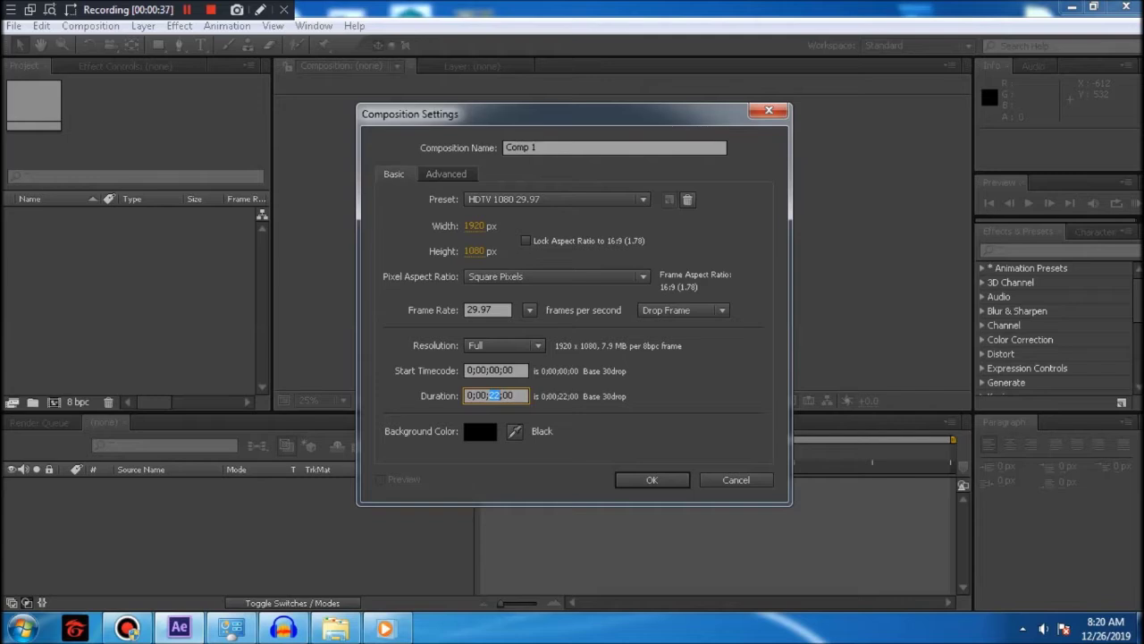
{"action": "key", "text": "Return"}
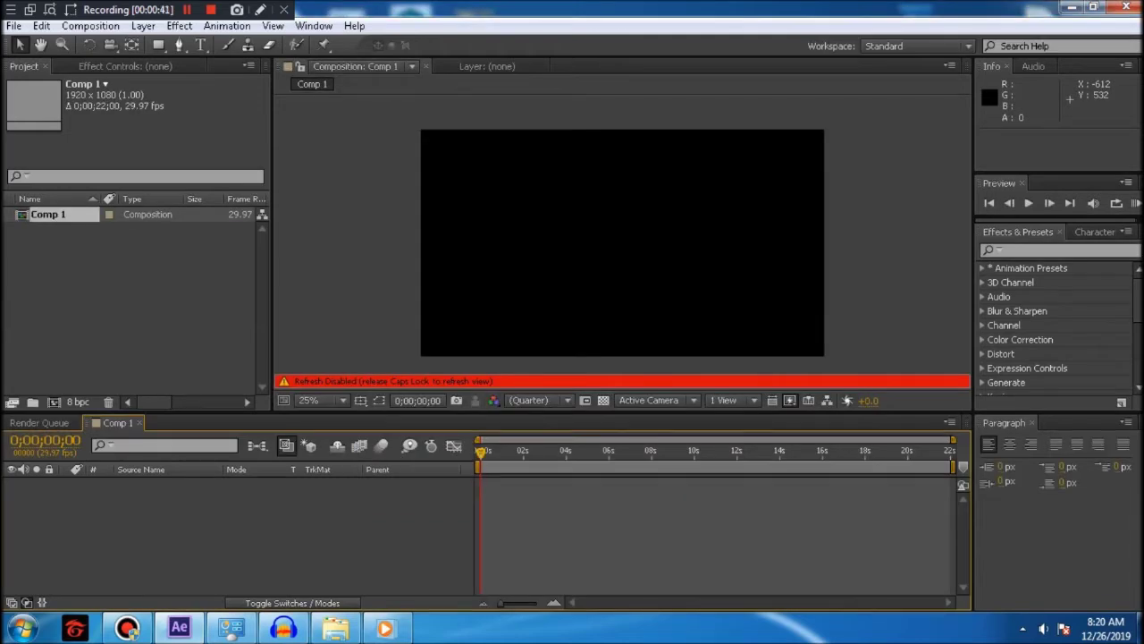
{"action": "key", "text": "Caps_Lock"}
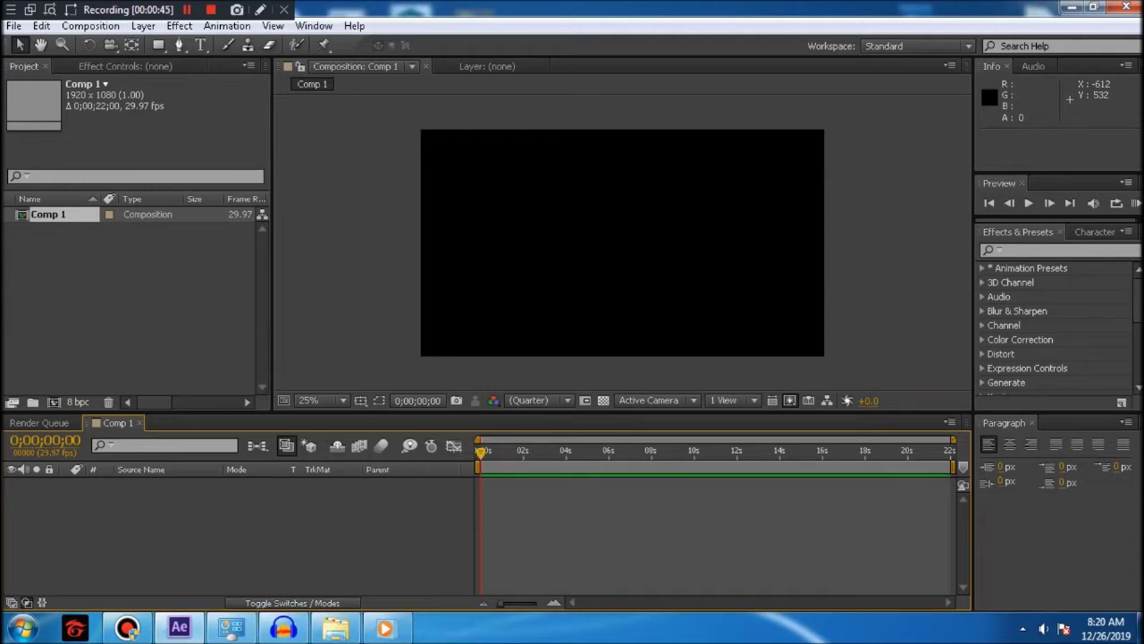
- Start a new solid layer in Comp 1 and set its colour to black (000000)
{"action": "right_click", "coordinate": [157, 524]}
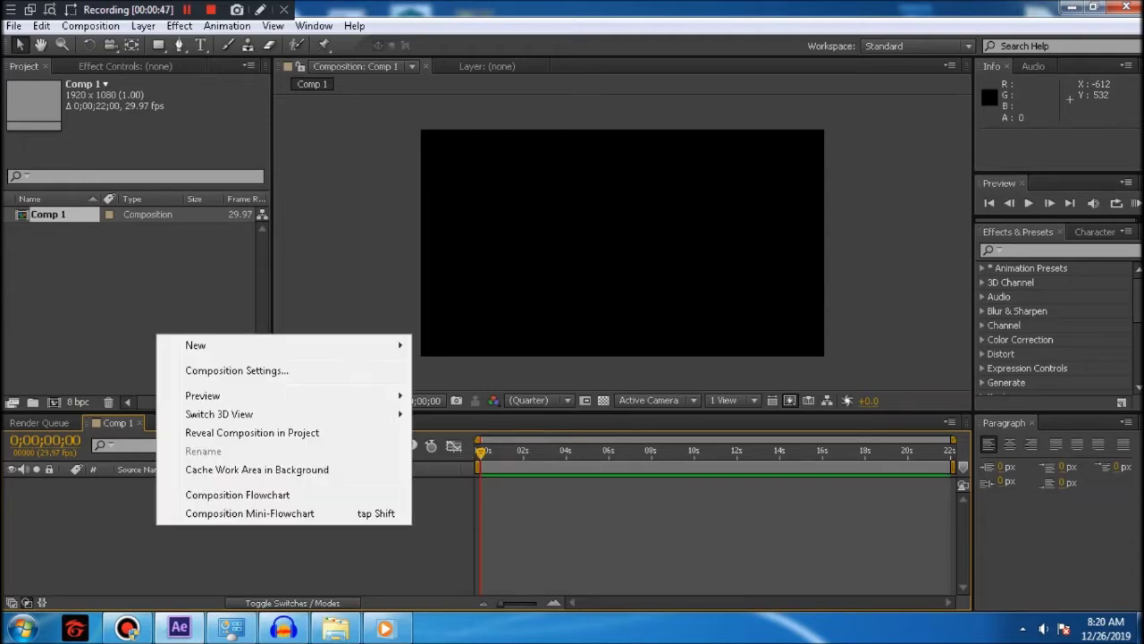
{"action": "right_click", "coordinate": [92, 518]}
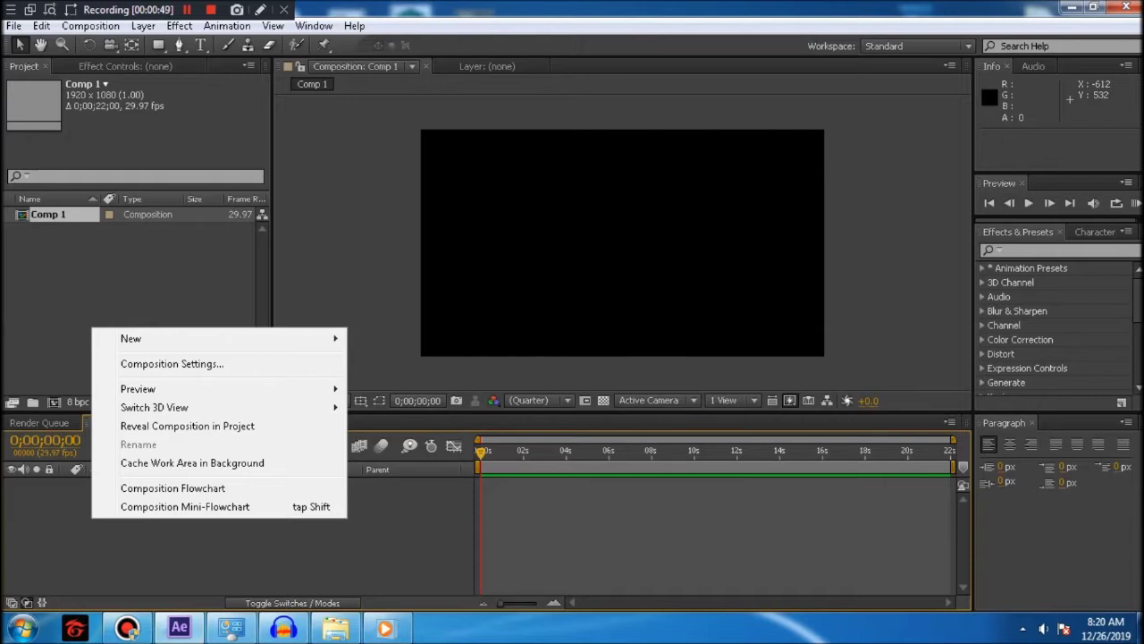
{"action": "mouse_move", "coordinate": [219, 338]}
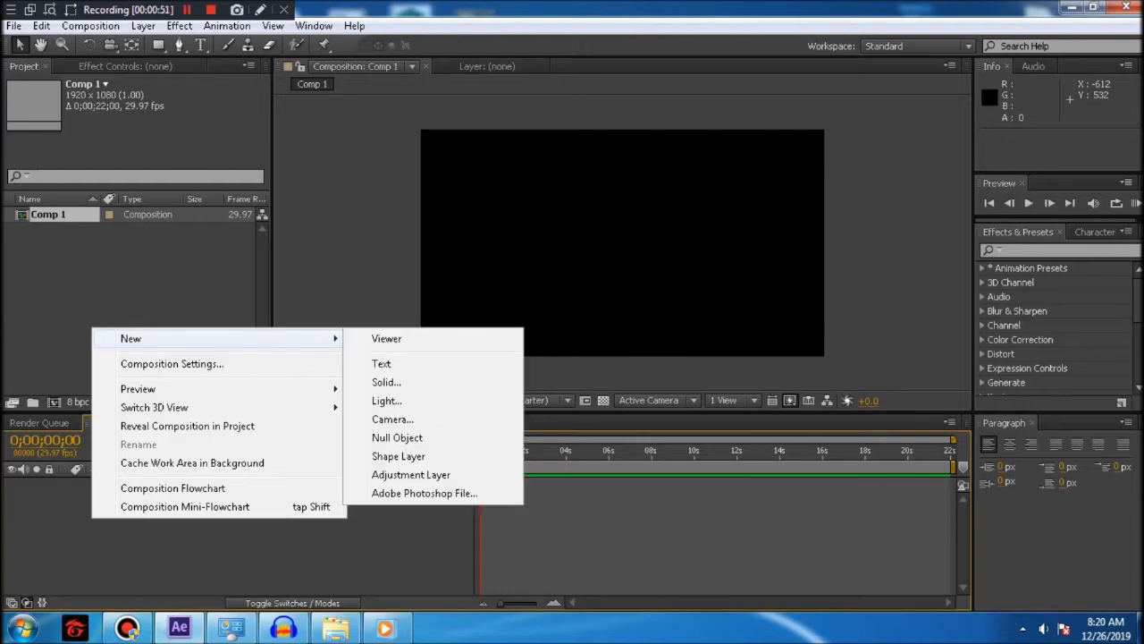
{"action": "left_click", "coordinate": [386, 382]}
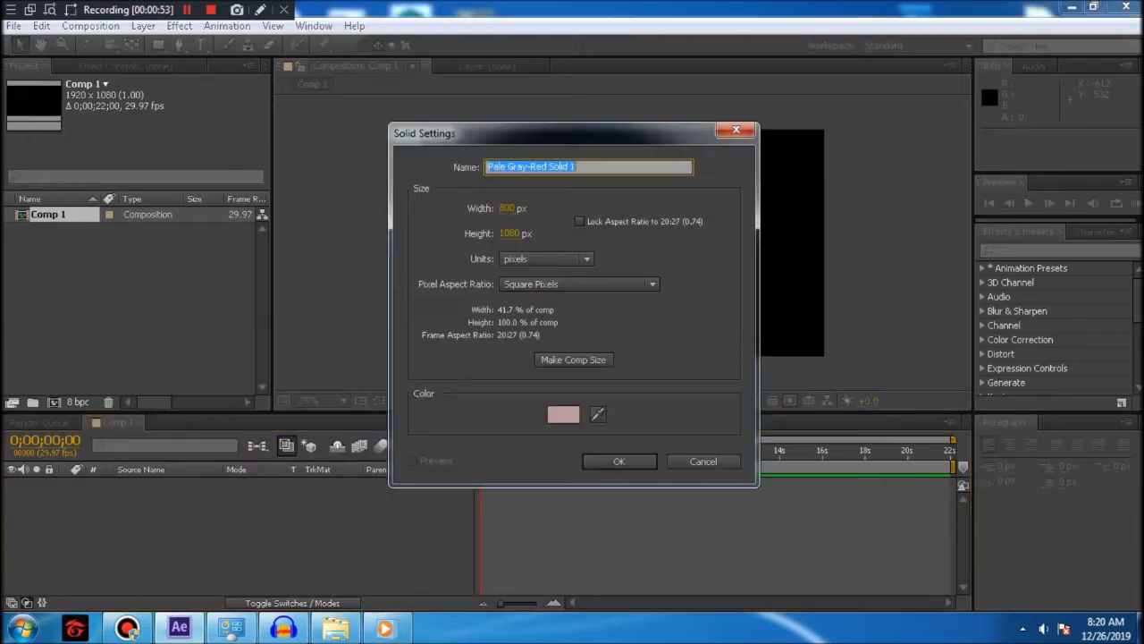
{"action": "left_click", "coordinate": [563, 414]}
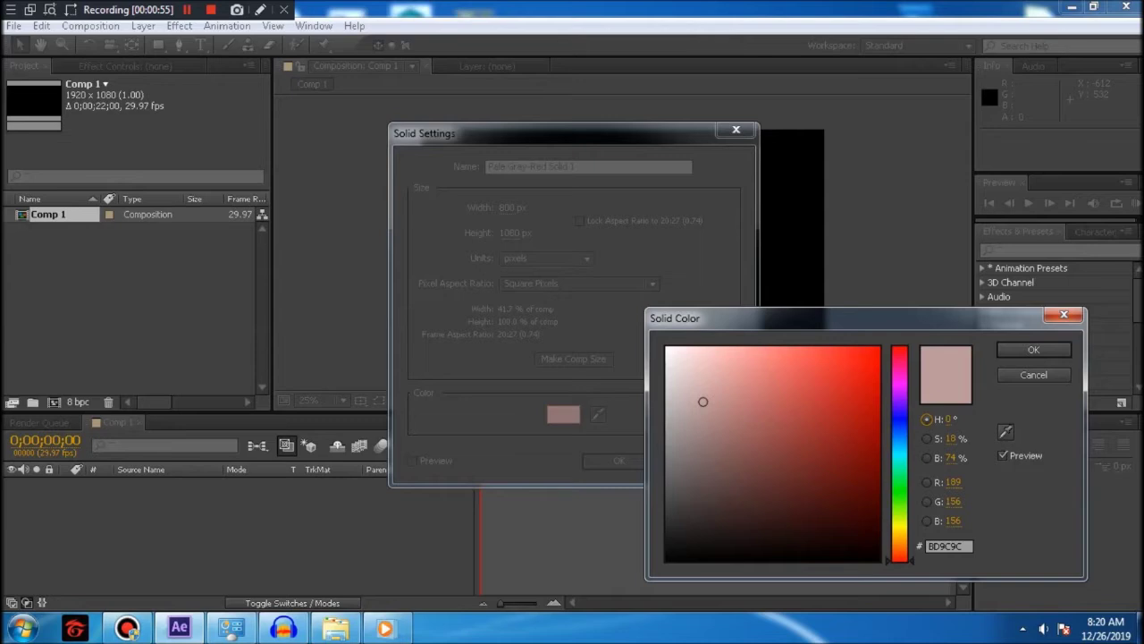
{"action": "left_click", "coordinate": [666, 559]}
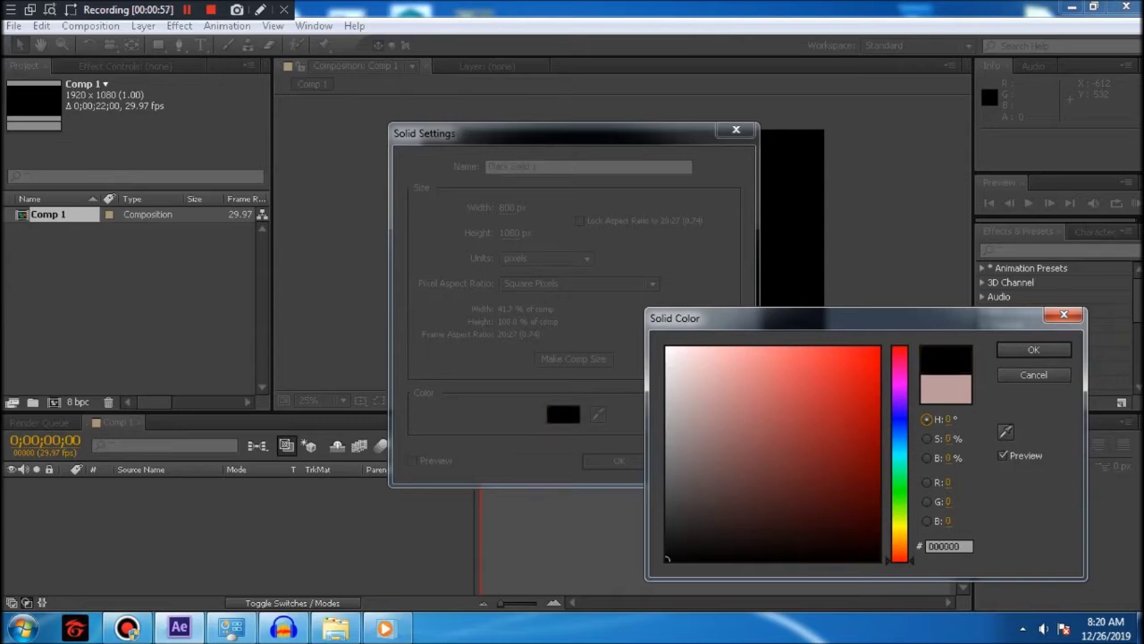
{"action": "left_click", "coordinate": [1034, 349]}
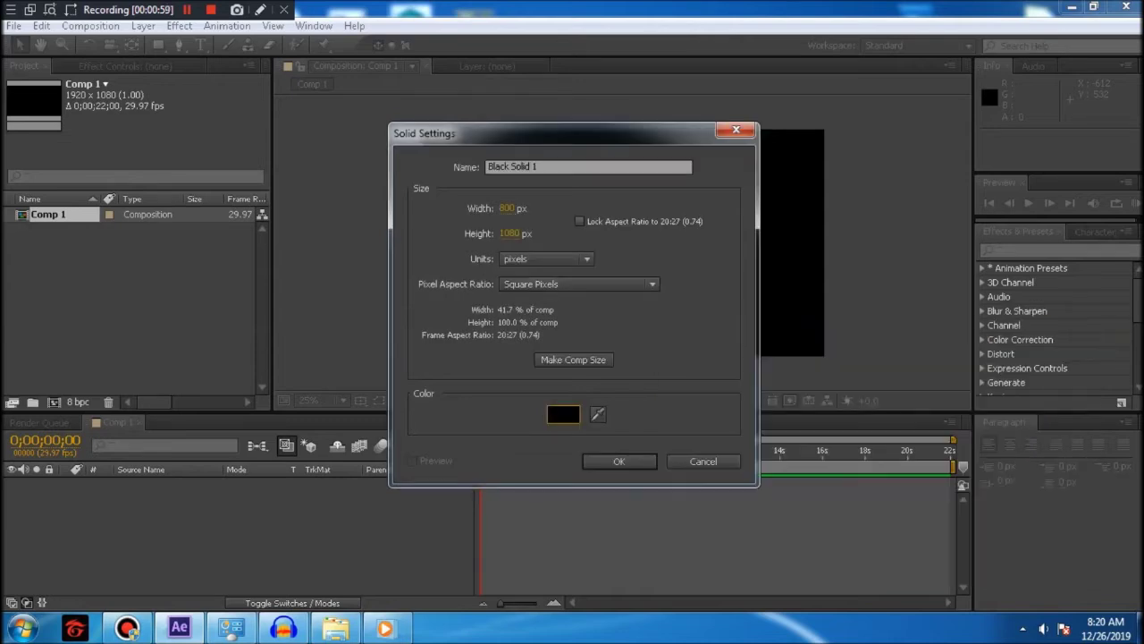
- Set the black solid's width to 1920 px, create the layer and deselect it
{"action": "left_click", "coordinate": [507, 207]}
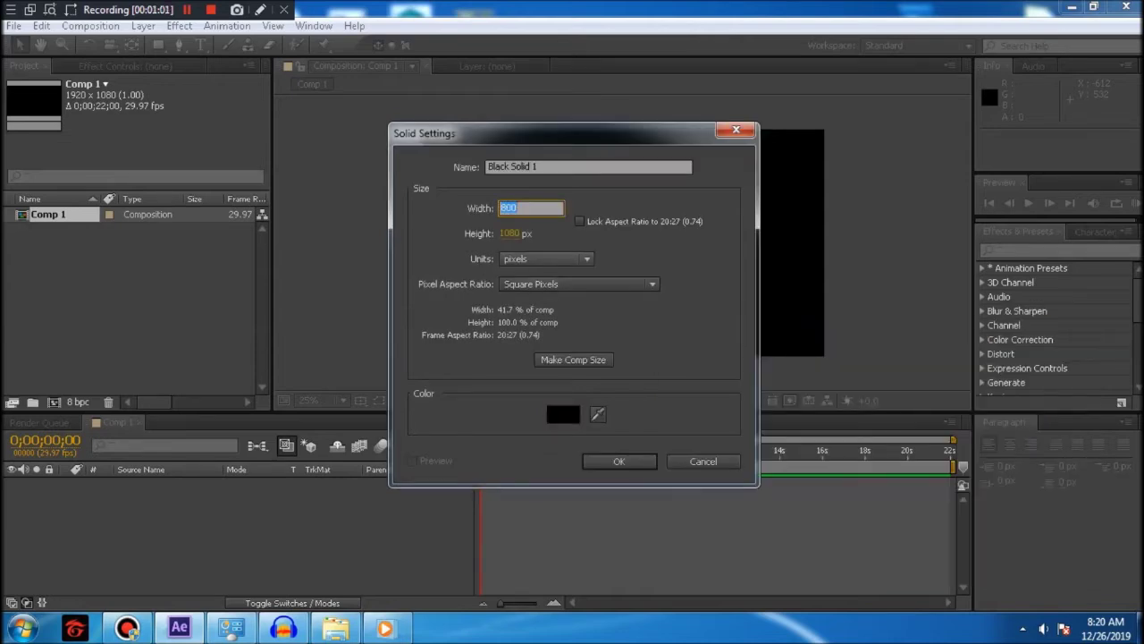
{"action": "type", "text": "1920"}
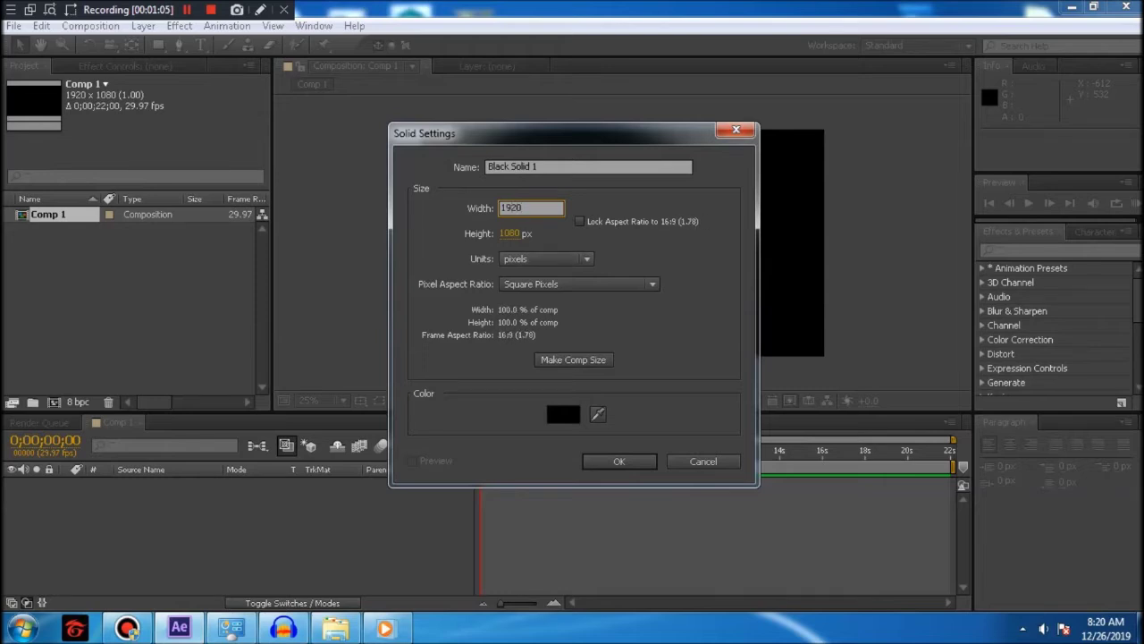
{"action": "key", "text": "Tab"}
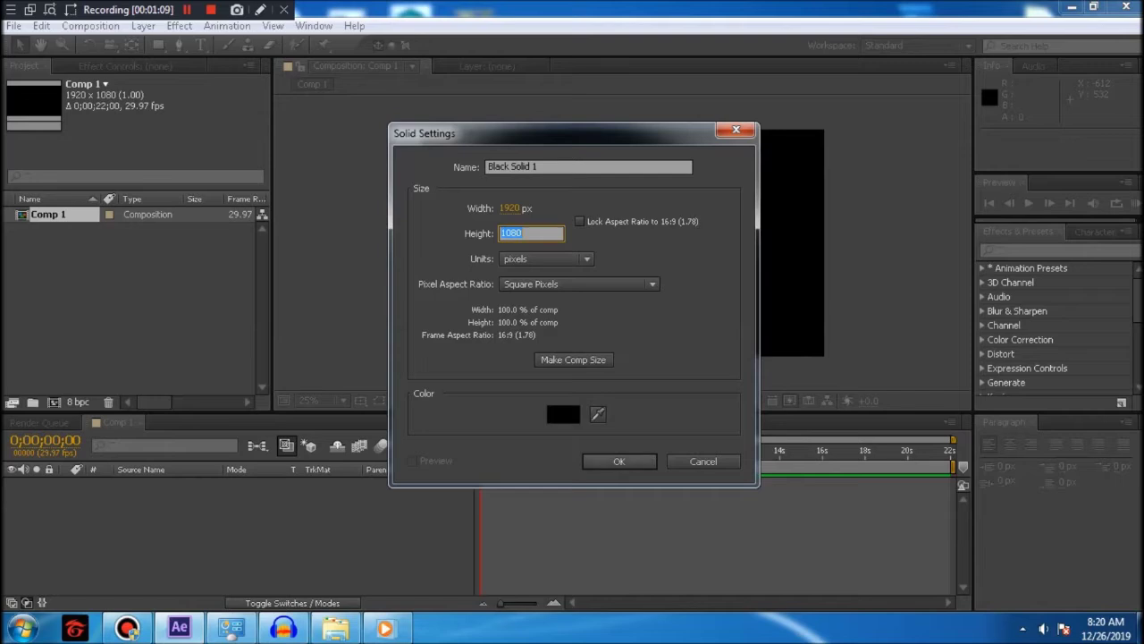
{"action": "left_click", "coordinate": [618, 461]}
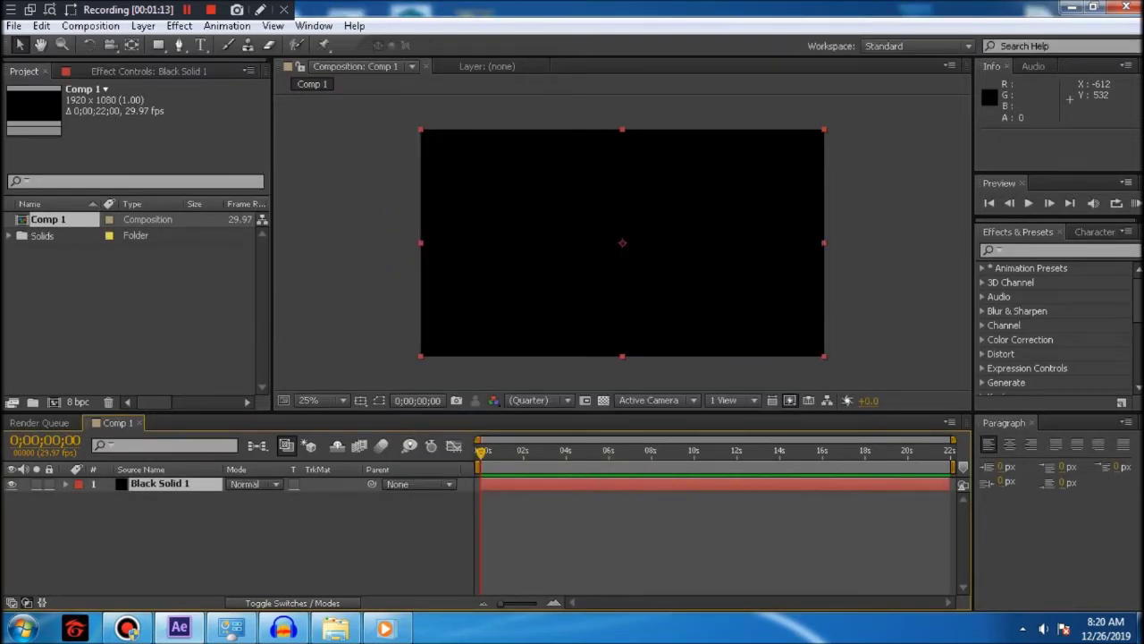
{"action": "key", "text": "ctrl+shift+a"}
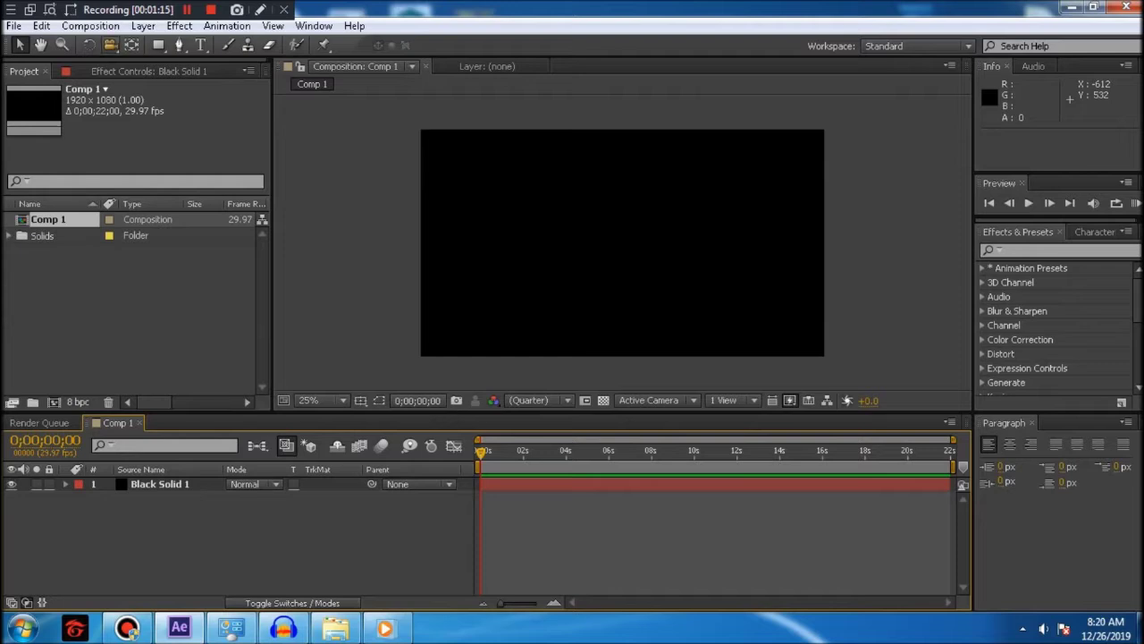
{"action": "left_click", "coordinate": [96, 26]}
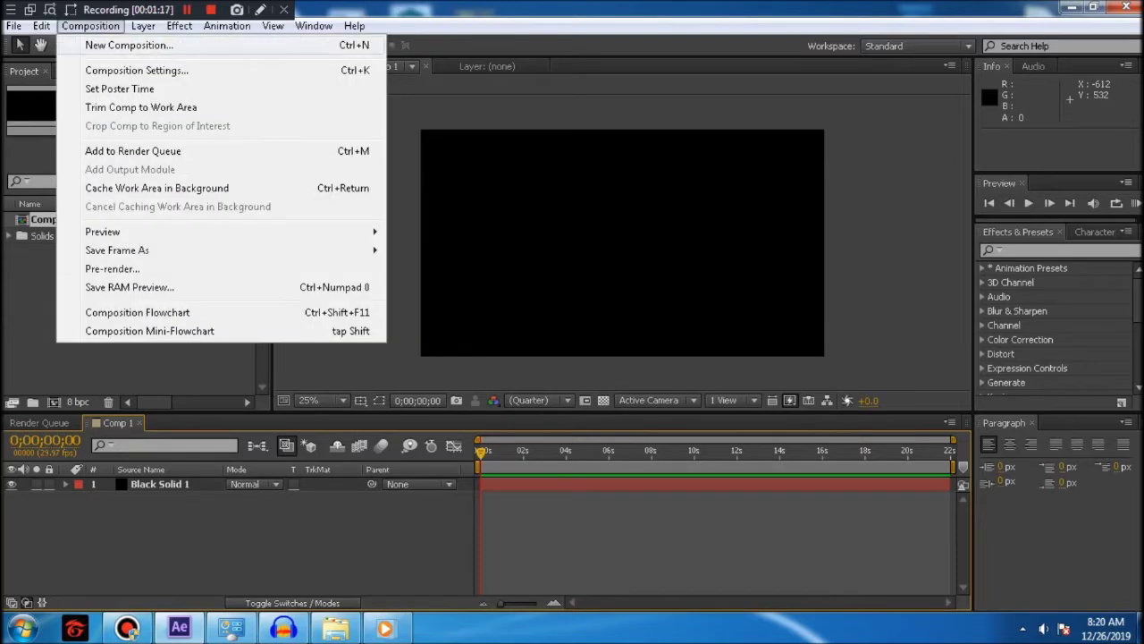
{"action": "mouse_move", "coordinate": [143, 26]}
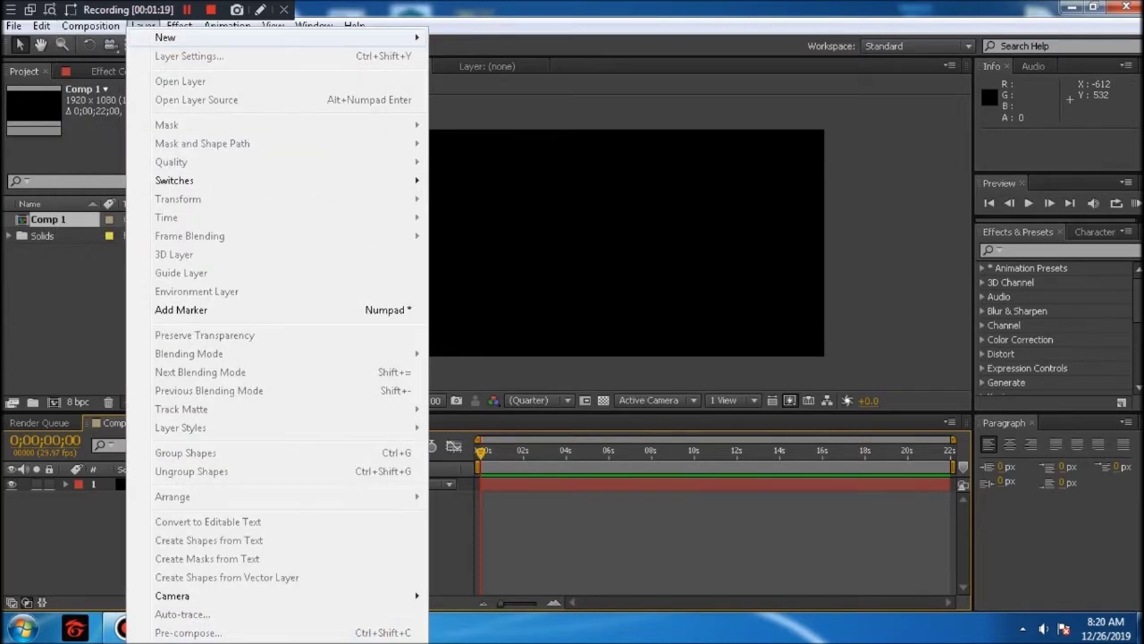
{"action": "left_click", "coordinate": [468, 56]}
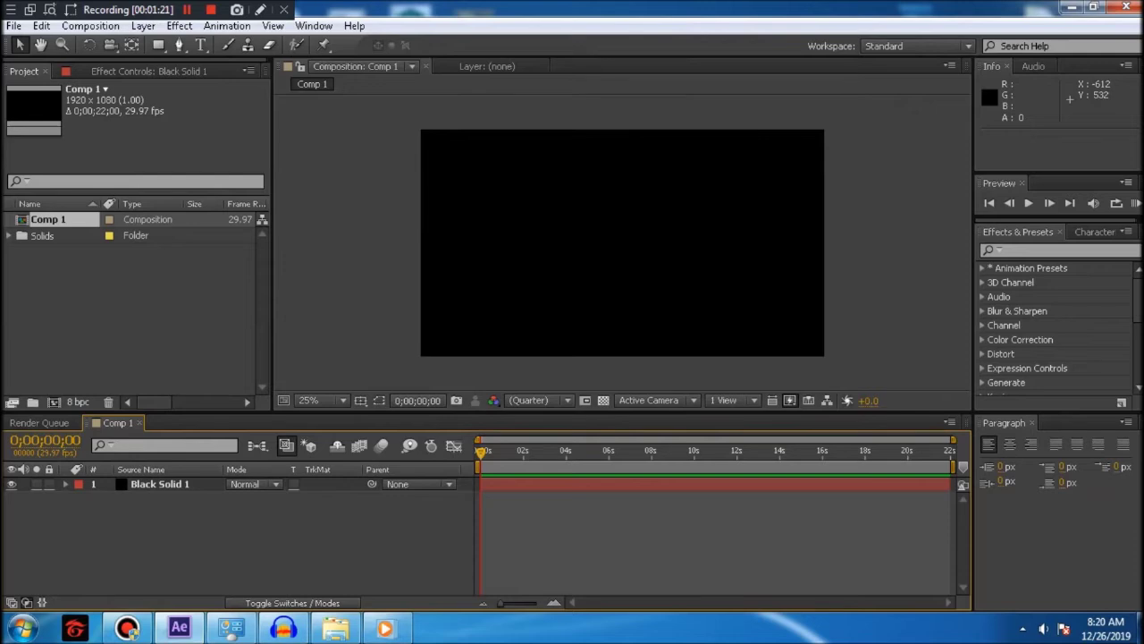
- Add a second black solid layer to Comp 1 with the same settings
{"action": "right_click", "coordinate": [155, 541]}
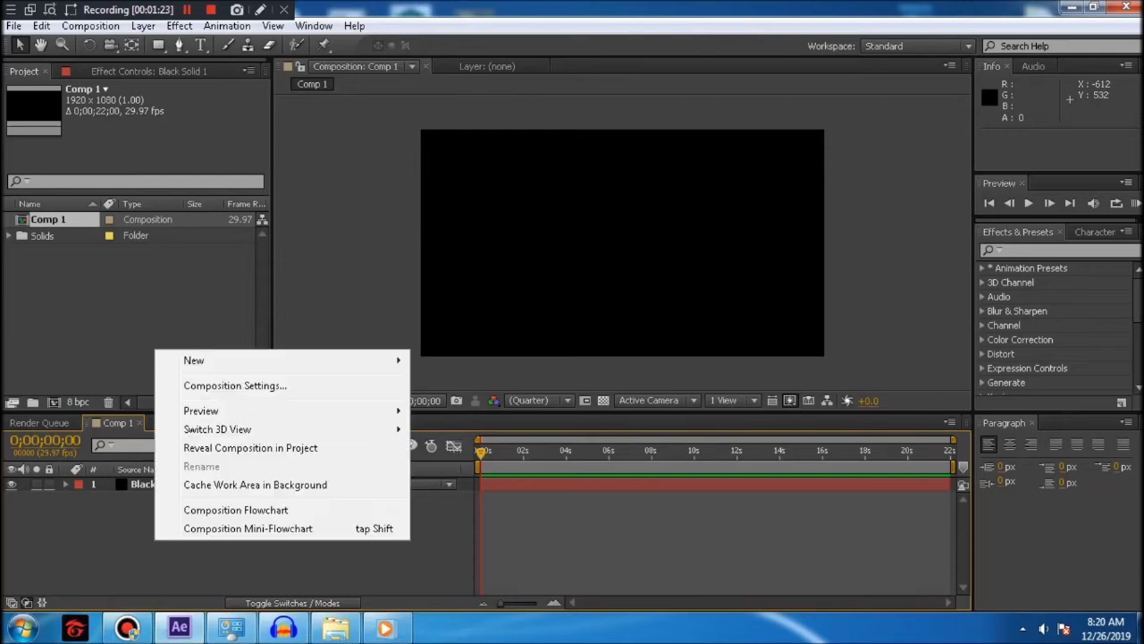
{"action": "mouse_move", "coordinate": [269, 361]}
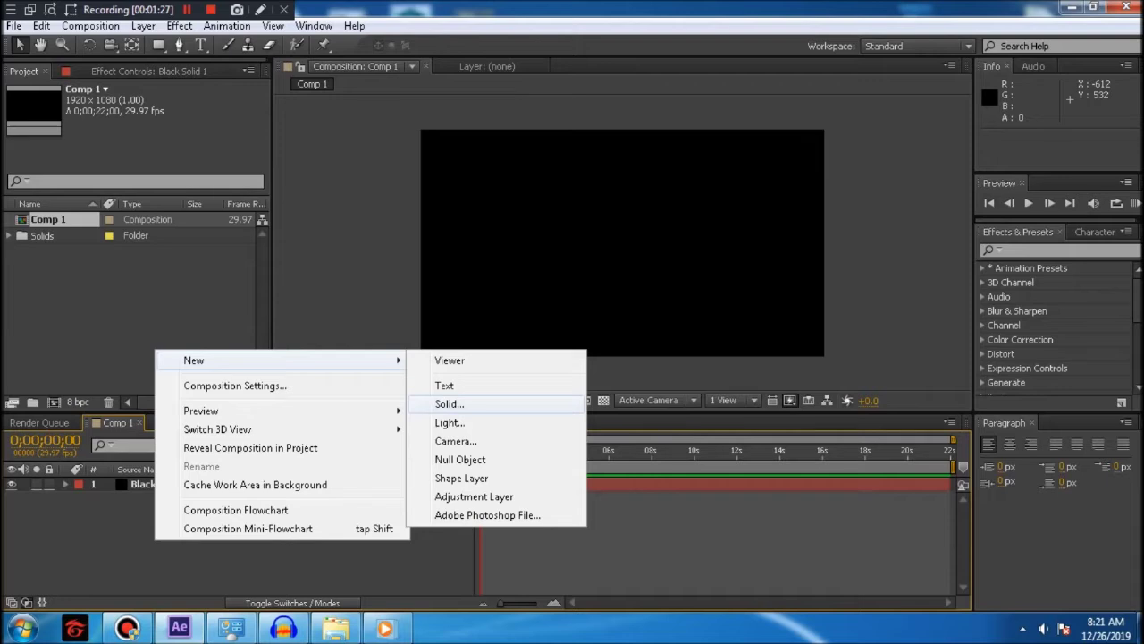
{"action": "left_click", "coordinate": [448, 404]}
{"action": "key", "text": "Return"}
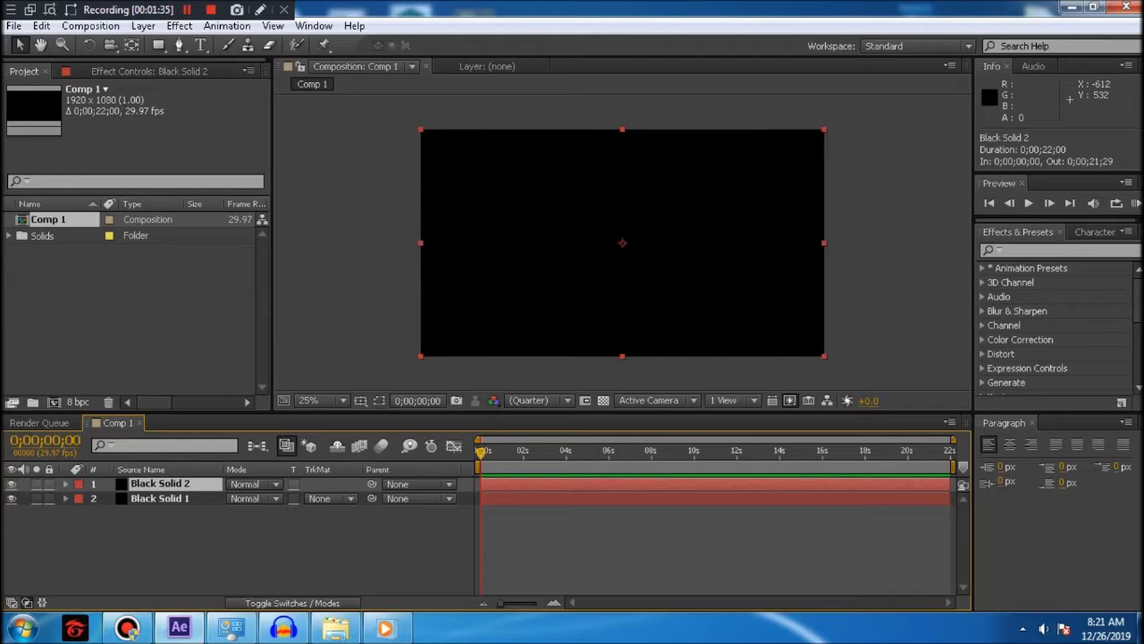
- Delete both black solid layers from Comp 1
{"action": "left_click", "coordinate": [41, 26]}
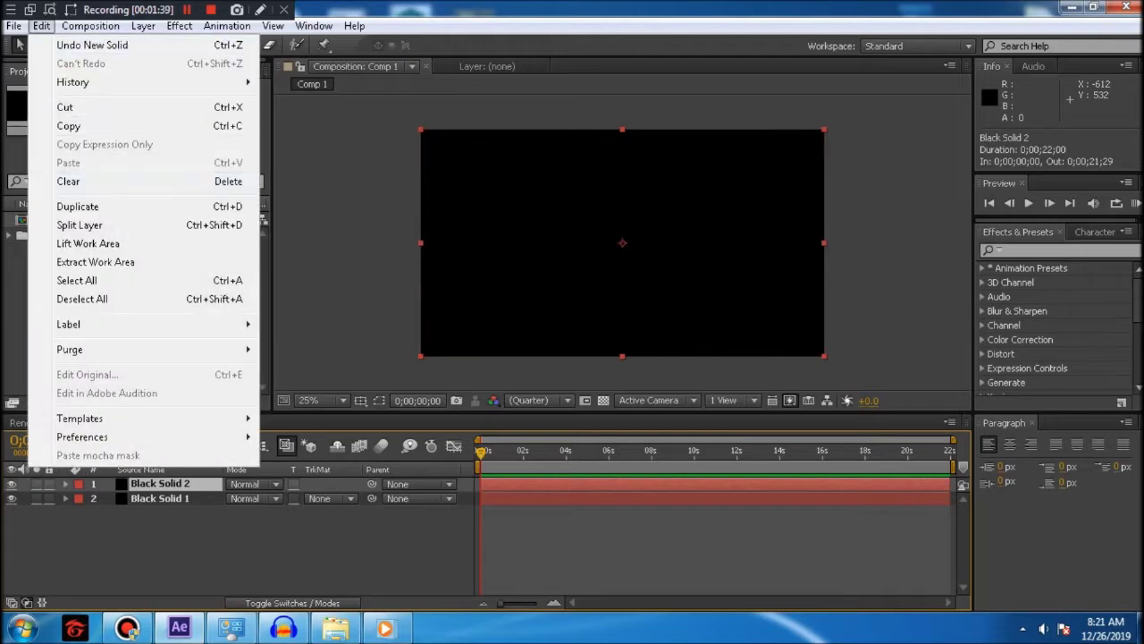
{"action": "left_click", "coordinate": [68, 181]}
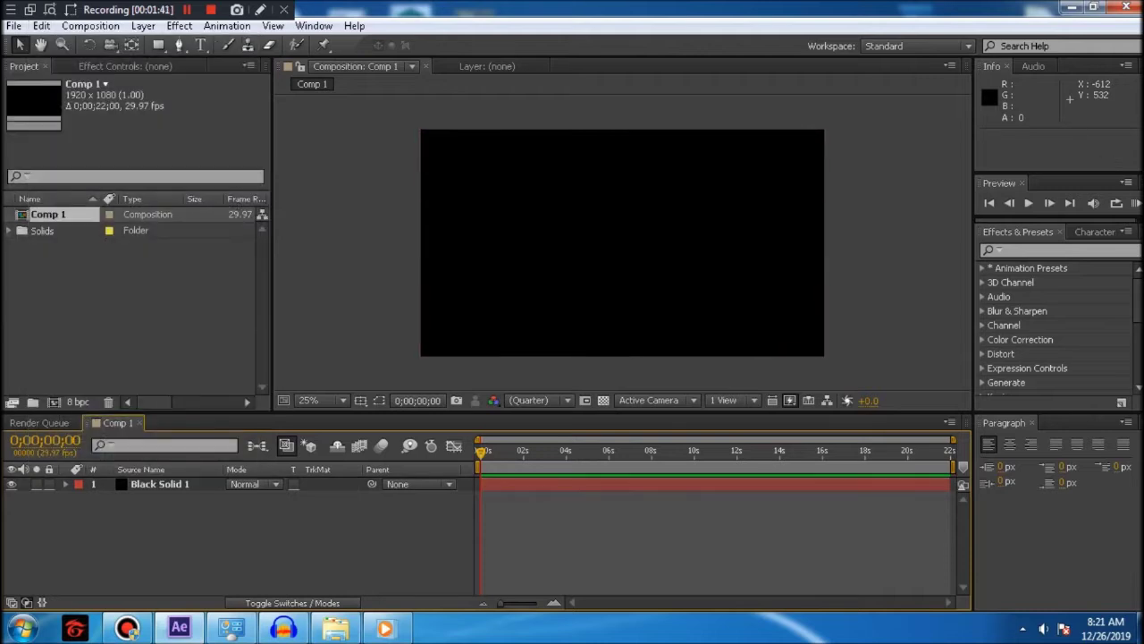
{"action": "left_click", "coordinate": [160, 484]}
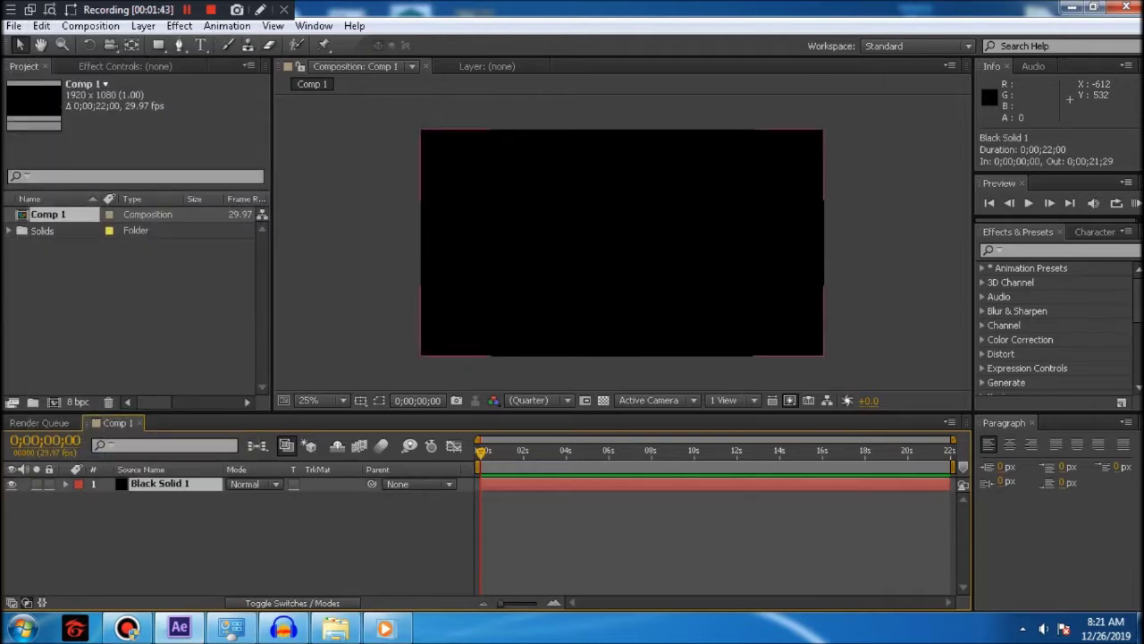
{"action": "left_click", "coordinate": [41, 26]}
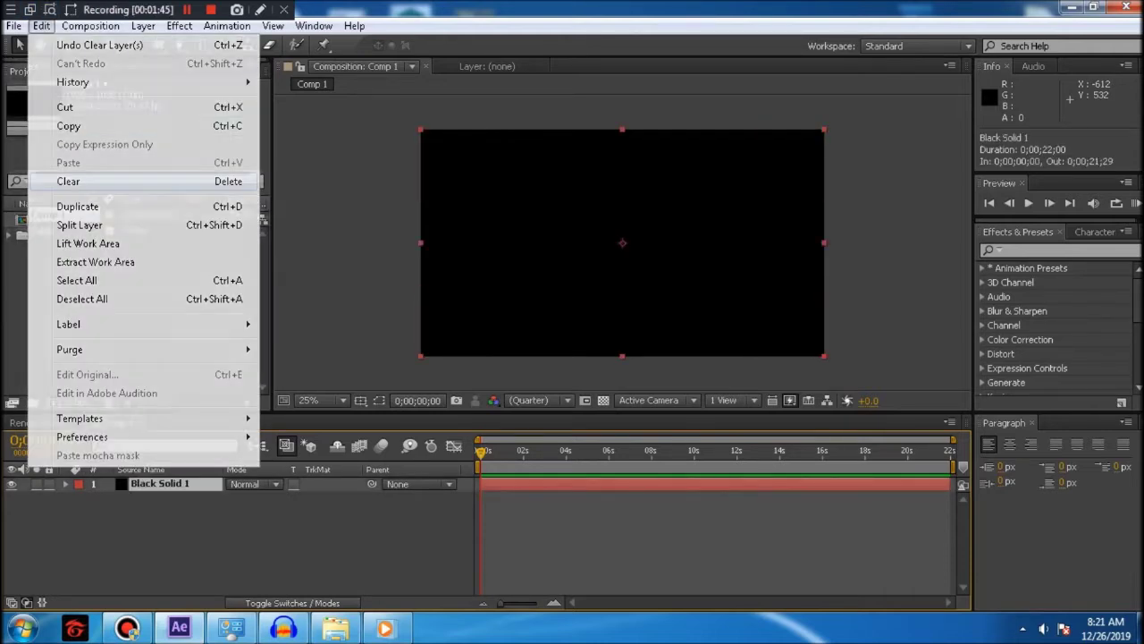
{"action": "left_click", "coordinate": [68, 180]}
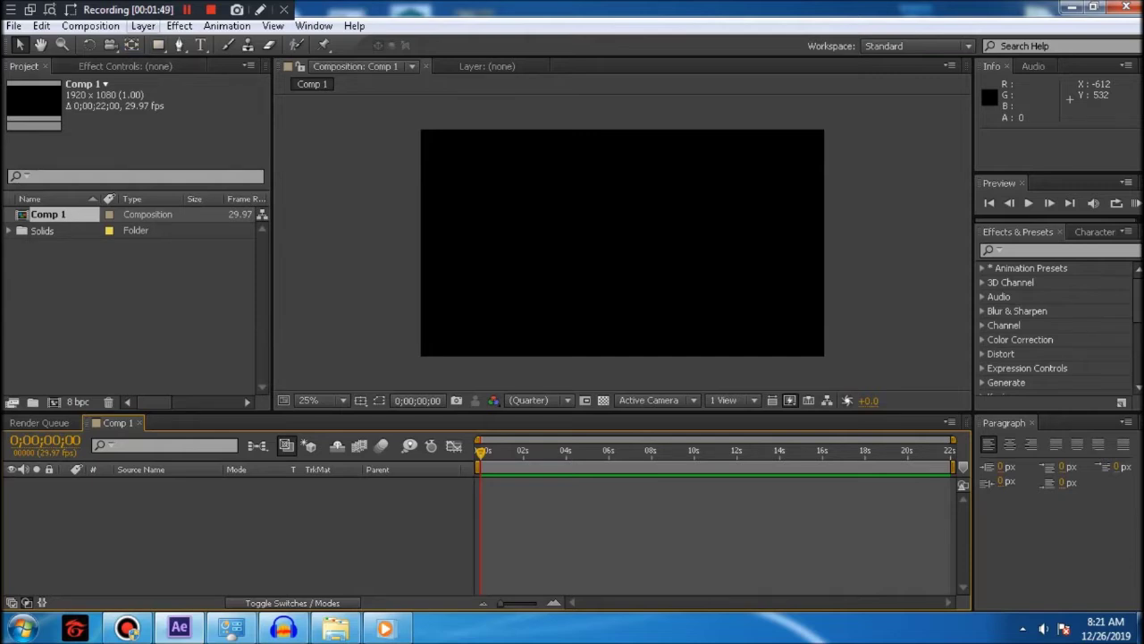
- Start a new 1920 x 1080 px solid layer in Comp 1 and set its colour to pure red (FF0000)
{"action": "left_click", "coordinate": [143, 25]}
{"action": "mouse_move", "coordinate": [206, 38]}
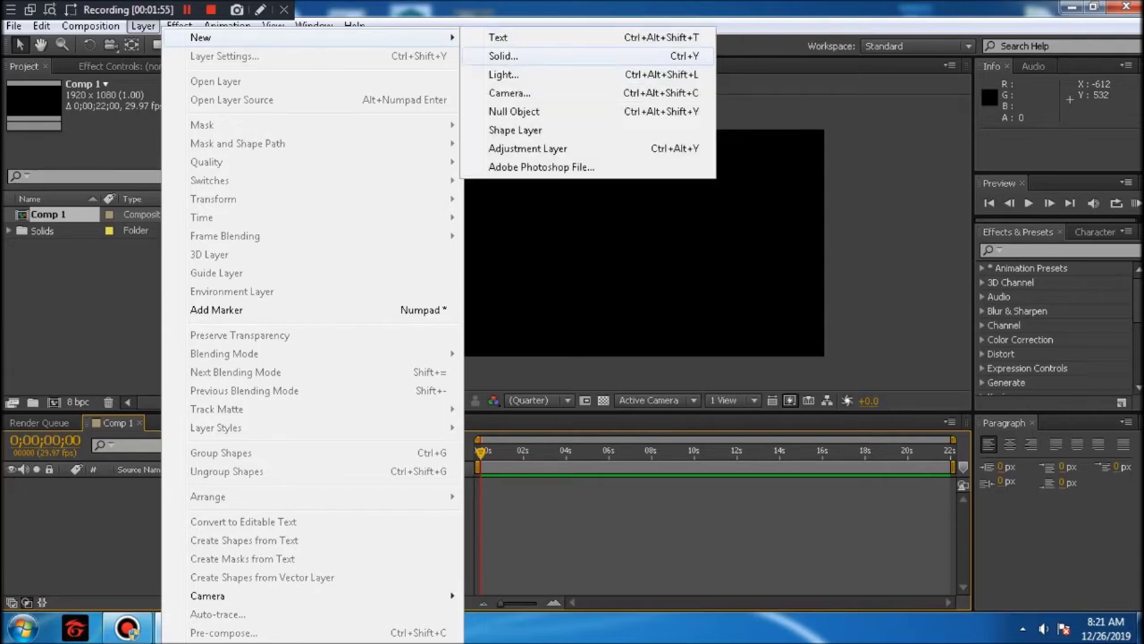
{"action": "left_click", "coordinate": [503, 55]}
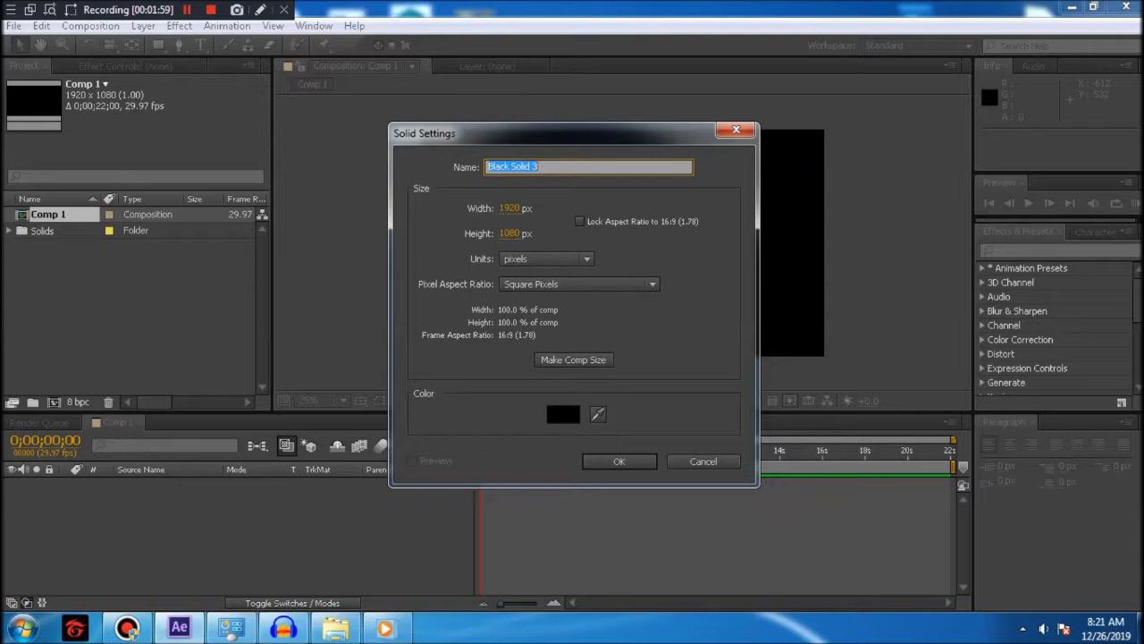
{"action": "left_click", "coordinate": [564, 414]}
{"action": "mouse_move", "coordinate": [831, 447]}
{"action": "left_mouse_down"}
{"action": "mouse_move", "coordinate": [860, 361]}
{"action": "mouse_move", "coordinate": [856, 383]}
{"action": "mouse_move", "coordinate": [666, 558]}
{"action": "mouse_move", "coordinate": [881, 346]}
{"action": "left_mouse_up"}
{"action": "left_click", "coordinate": [1055, 350]}
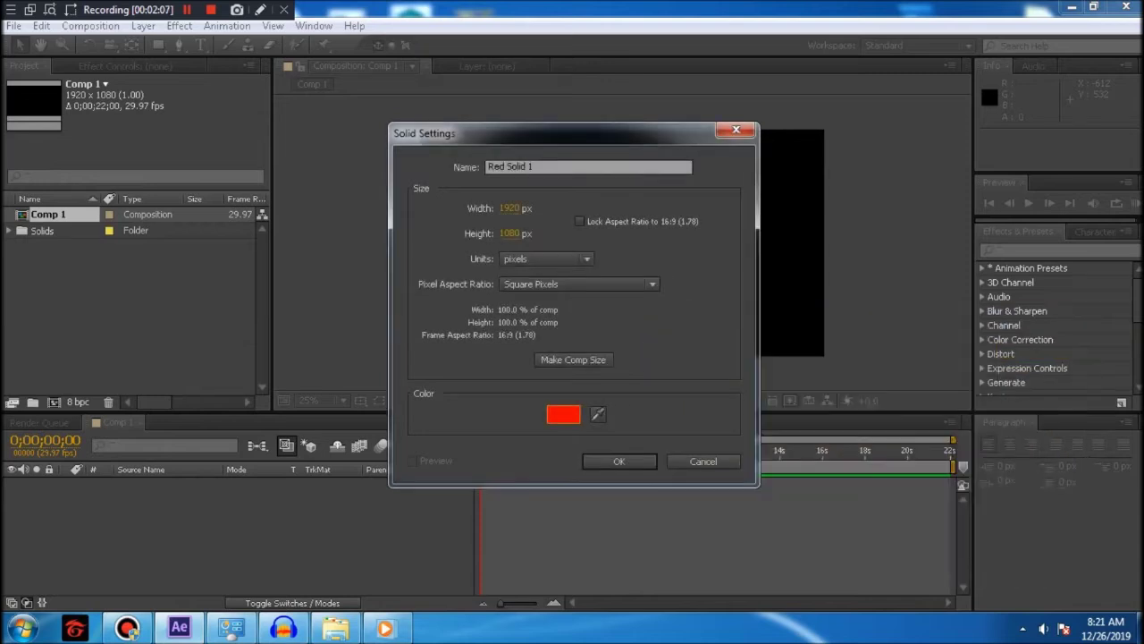
- Change the new solid's colour to bright green and create the layer
{"action": "left_click", "coordinate": [563, 413]}
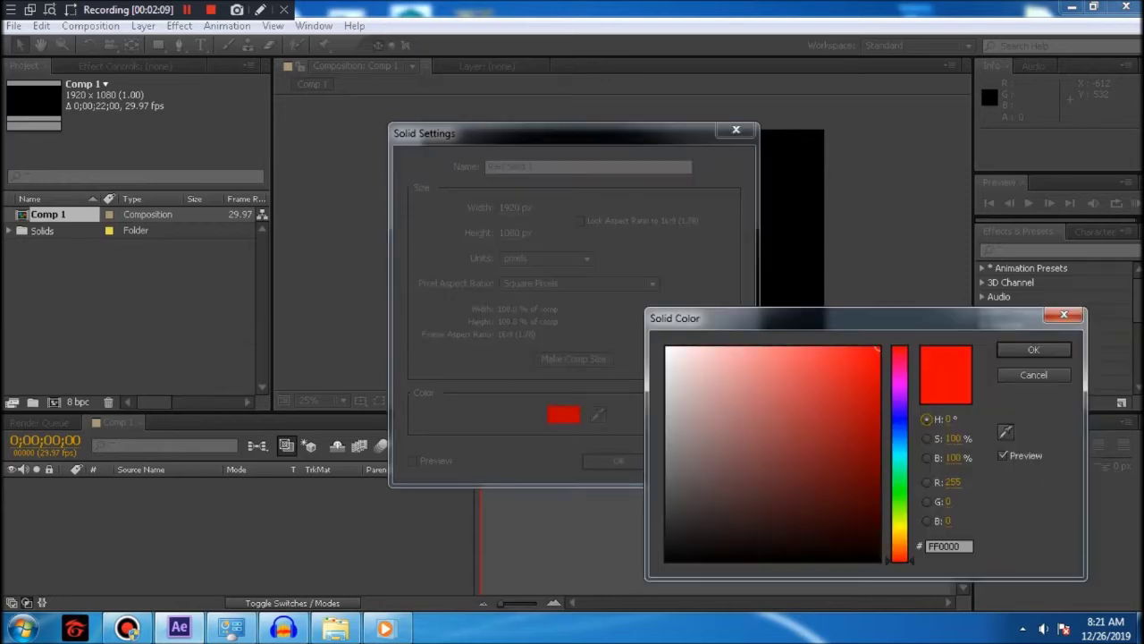
{"action": "left_click_drag", "start_coordinate": [899, 376], "coordinate": [899, 495]}
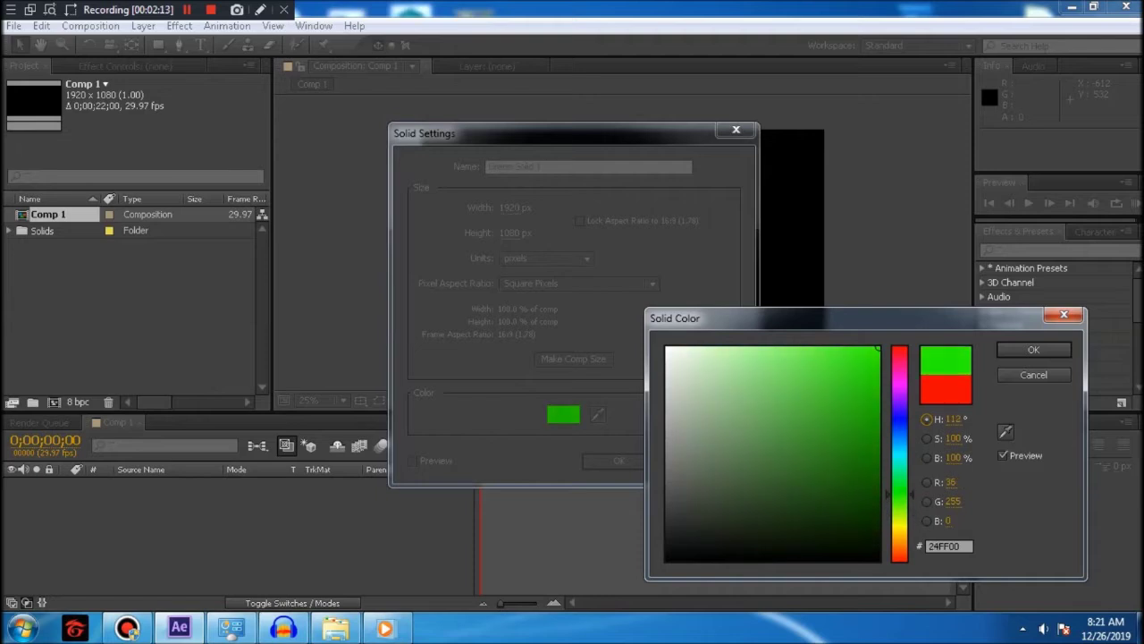
{"action": "left_click", "coordinate": [1034, 350]}
{"action": "left_click", "coordinate": [619, 460]}
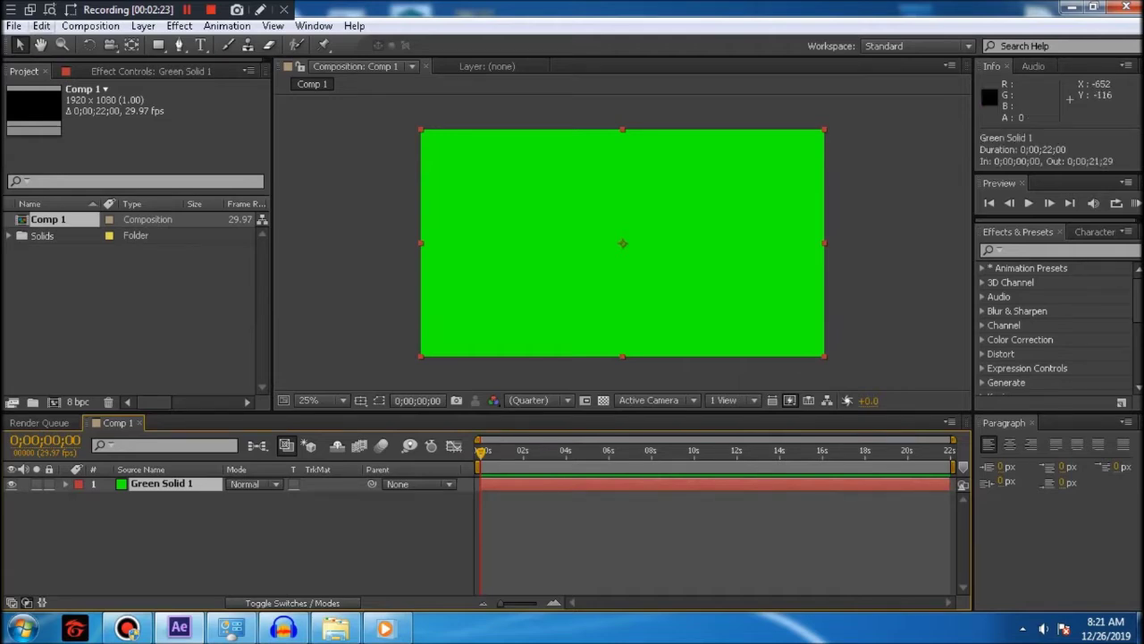
- Delete the green solid layer from Comp 1
{"action": "left_click", "coordinate": [41, 25]}
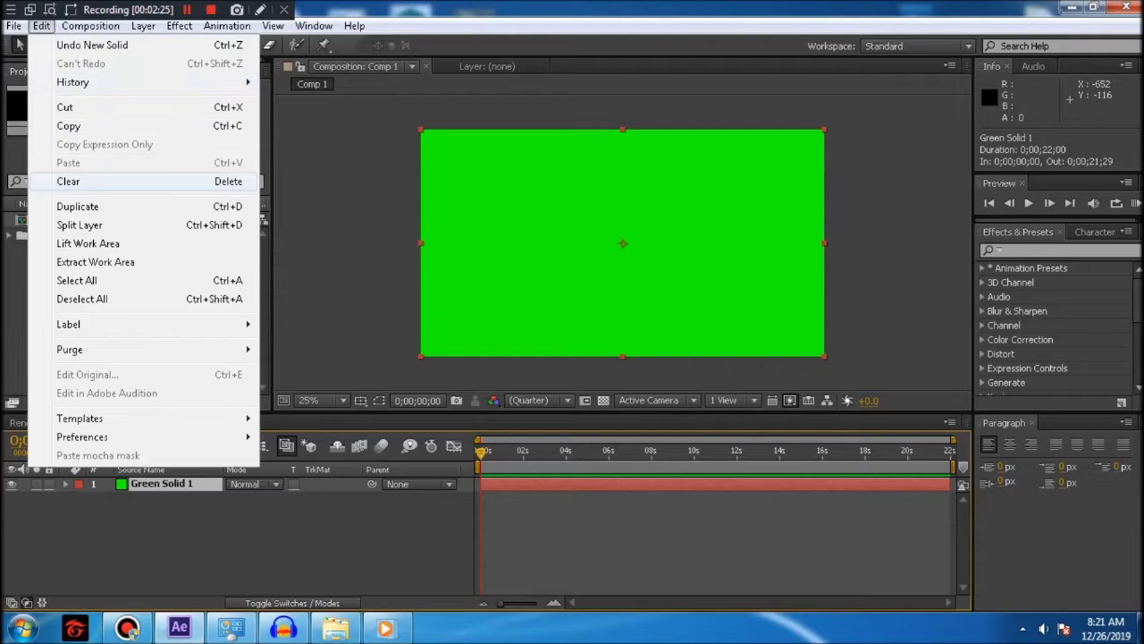
{"action": "left_click", "coordinate": [68, 180]}
- Add a 1920 x 1080 px solid layer in a near-black colour to Comp 1 as the background
{"action": "right_click", "coordinate": [111, 517]}
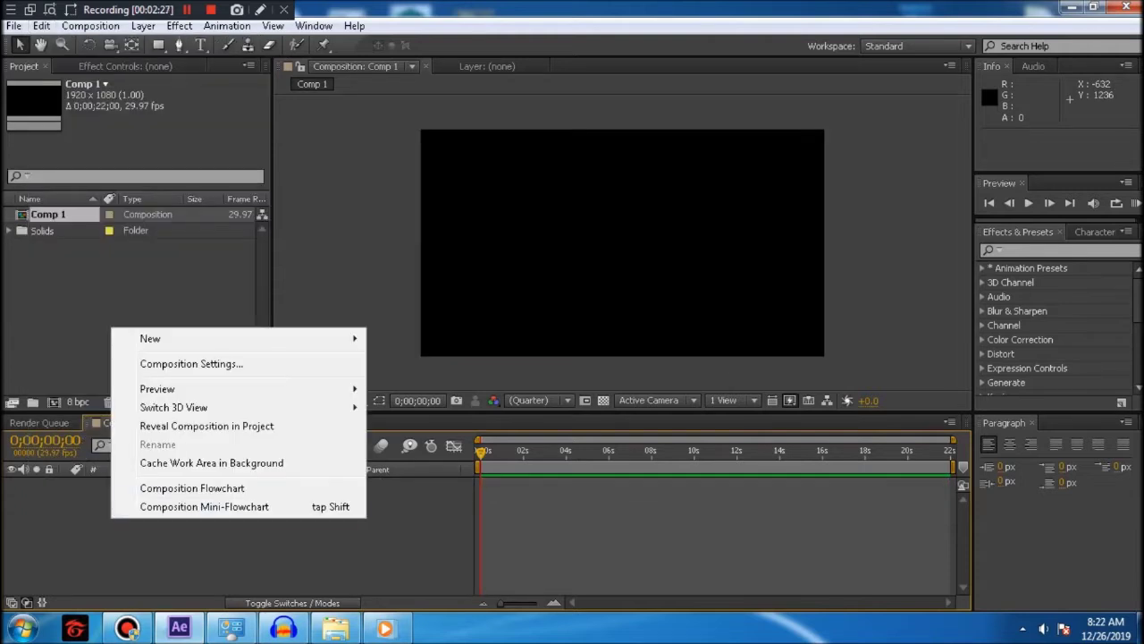
{"action": "mouse_move", "coordinate": [179, 338]}
{"action": "left_click", "coordinate": [406, 381]}
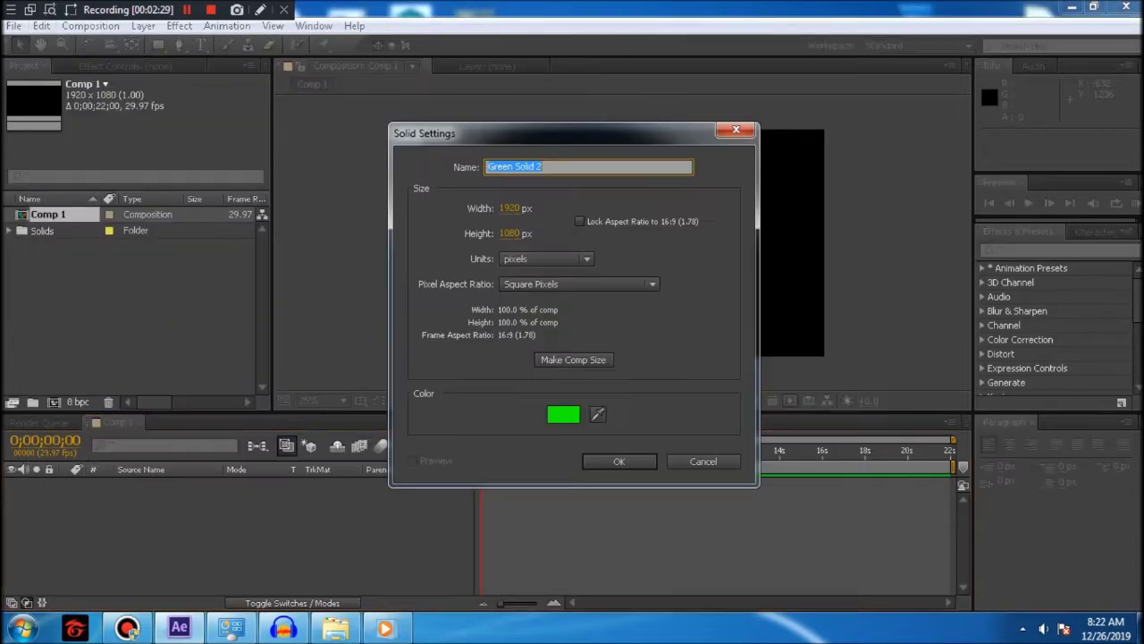
{"action": "left_click", "coordinate": [564, 414]}
{"action": "left_click", "coordinate": [689, 549]}
{"action": "left_click_drag", "start_coordinate": [689, 548], "coordinate": [667, 560]}
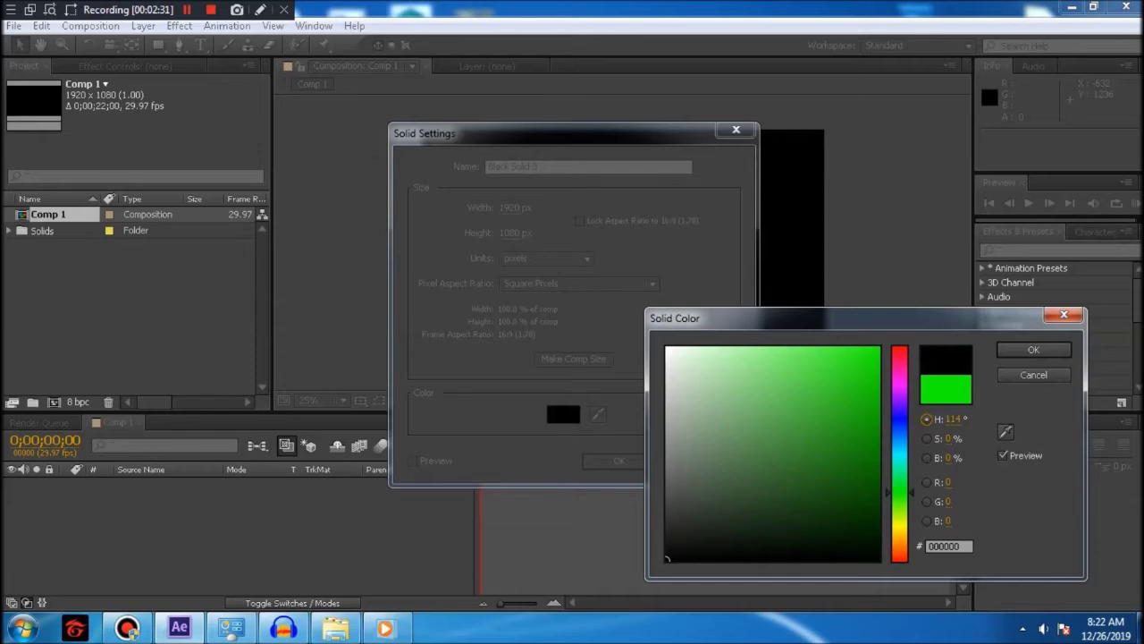
{"action": "left_click", "coordinate": [1055, 349]}
{"action": "left_click", "coordinate": [619, 460]}
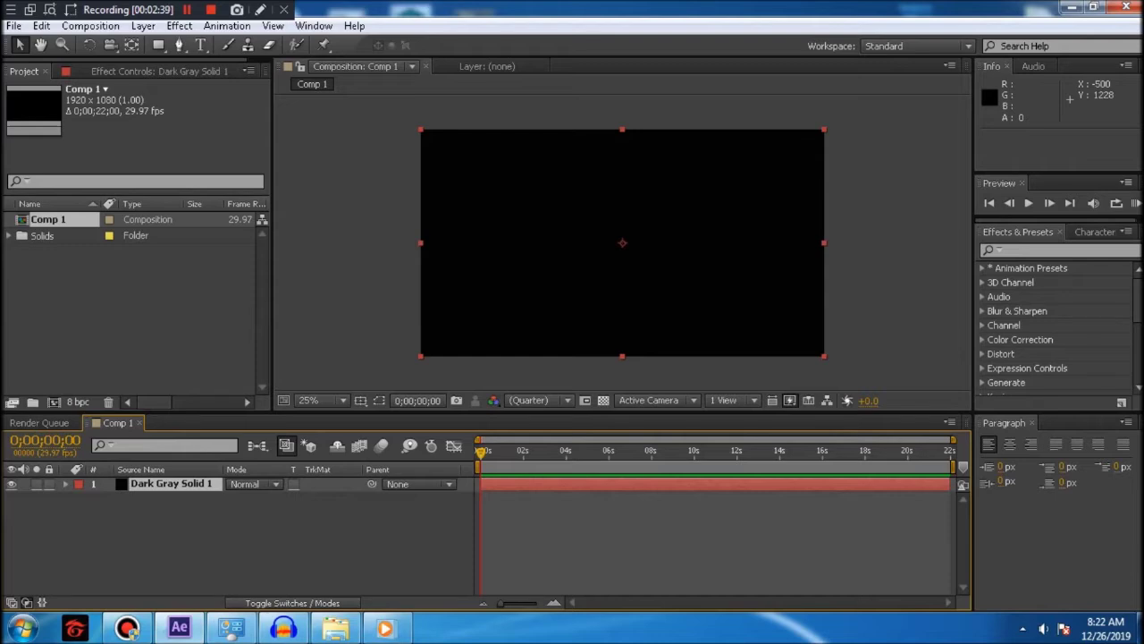
- Add a text layer reading "MOTION" above the near-black background solid
{"action": "right_click", "coordinate": [132, 534]}
{"action": "right_click", "coordinate": [107, 546]}
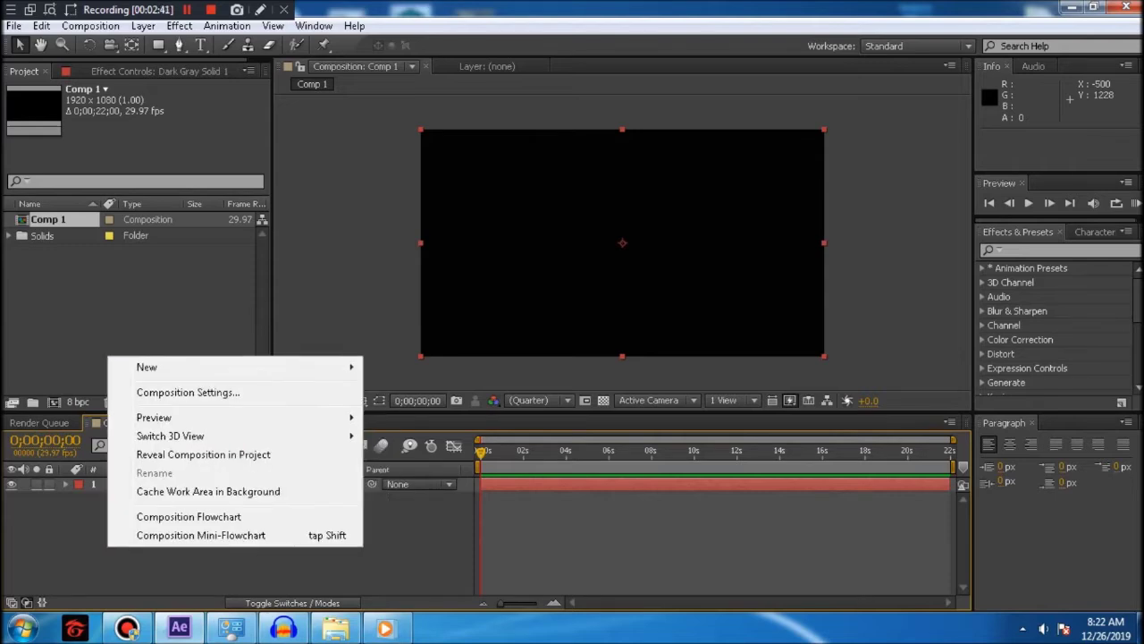
{"action": "mouse_move", "coordinate": [268, 366]}
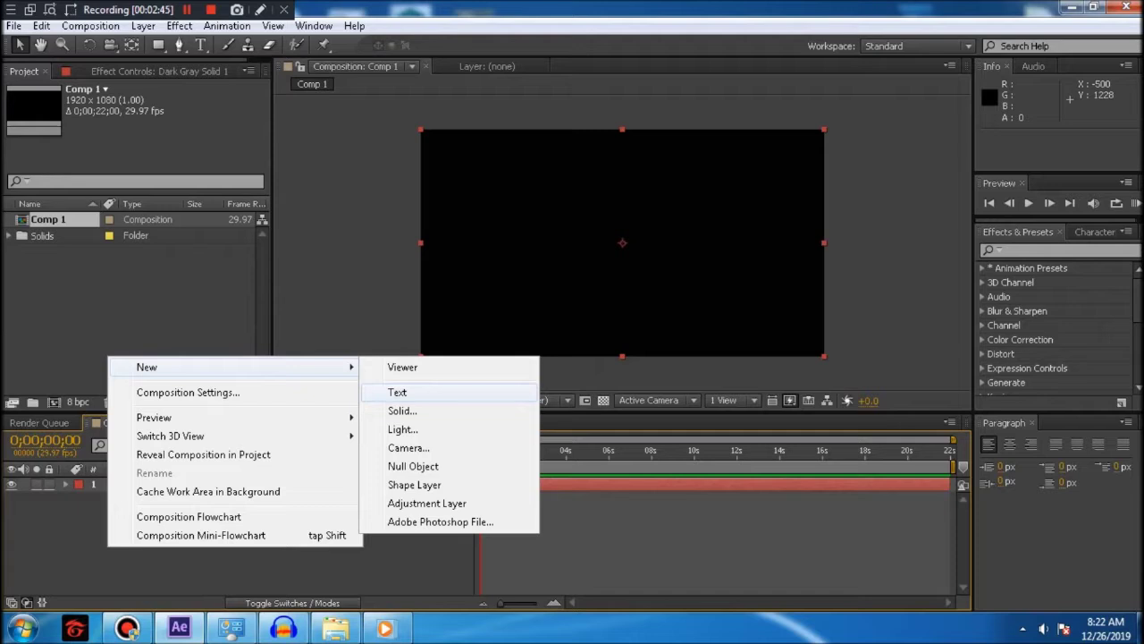
{"action": "left_click", "coordinate": [397, 392]}
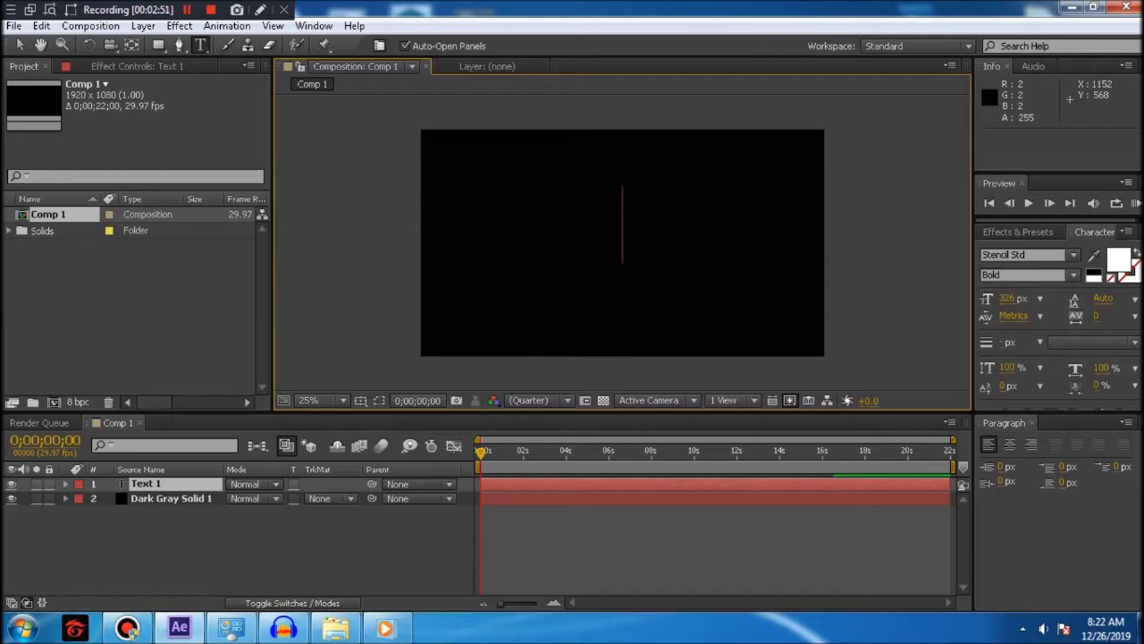
{"action": "type", "text": "M"}
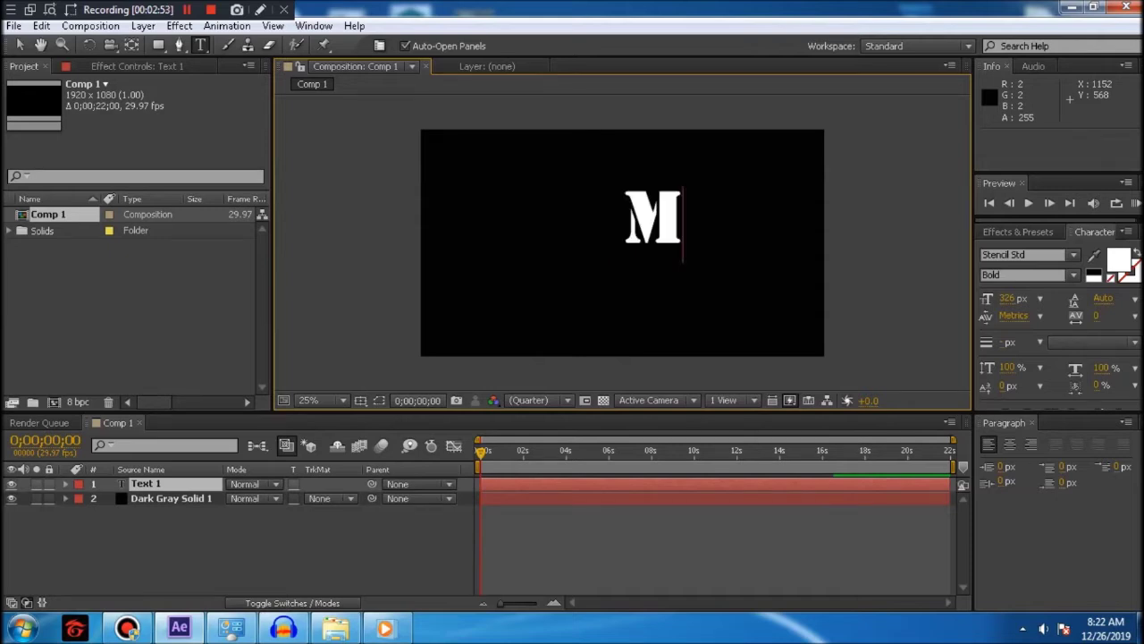
{"action": "type", "text": "OTION"}
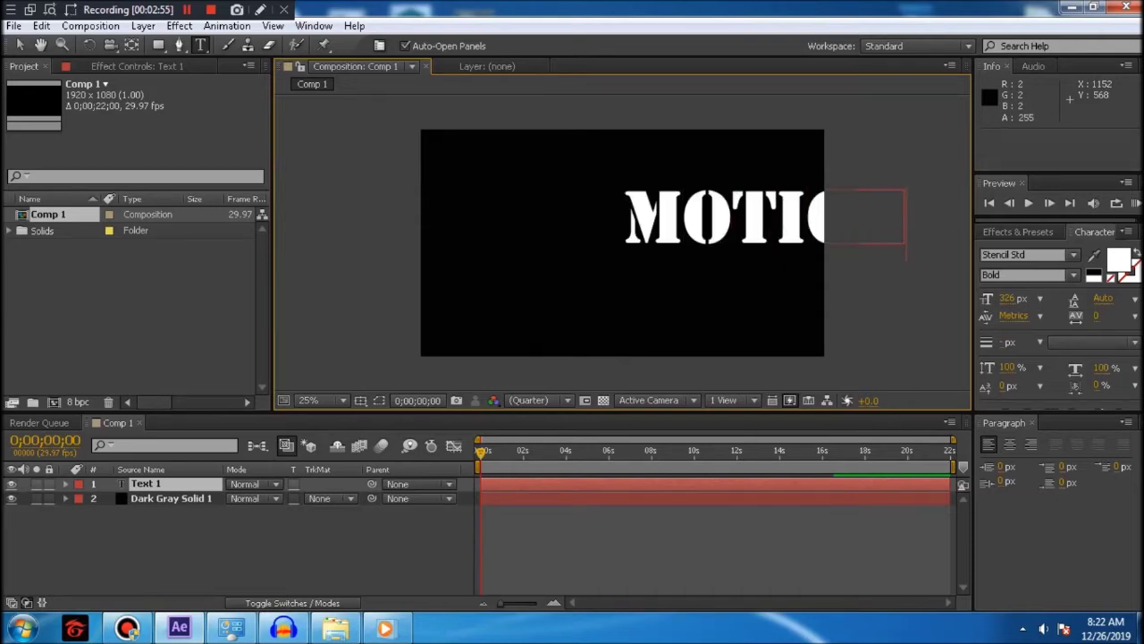
- Set the MOTION text's size to 302 px and centre it in the upper half of the frame, at about 336, 508
{"action": "left_click_drag", "start_coordinate": [751, 220], "coordinate": [632, 241]}
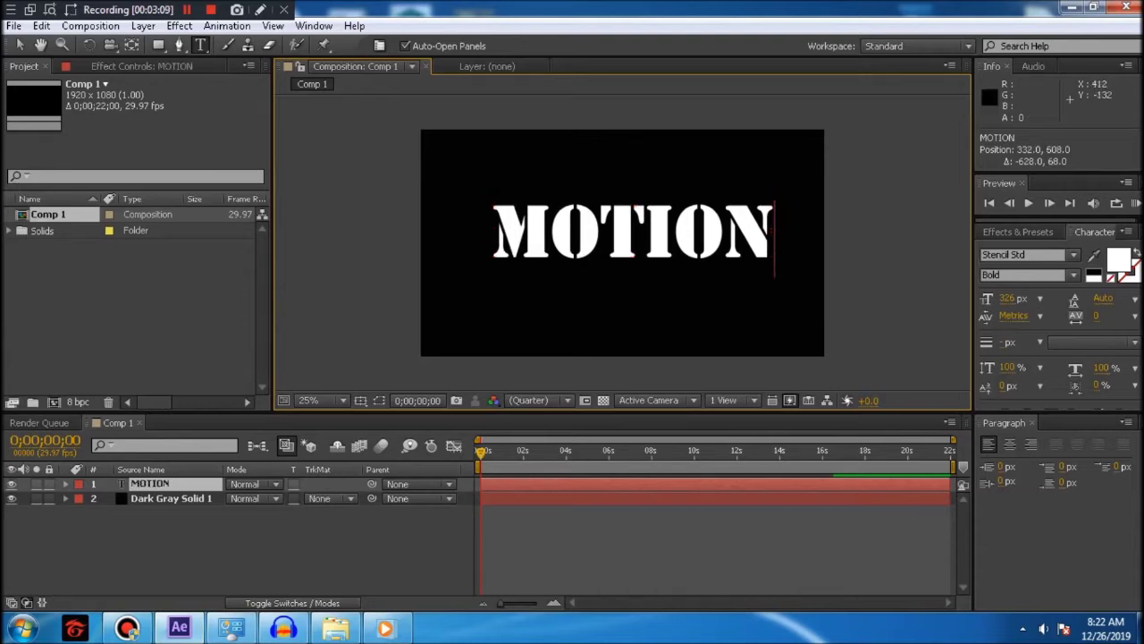
{"action": "left_click", "coordinate": [19, 45]}
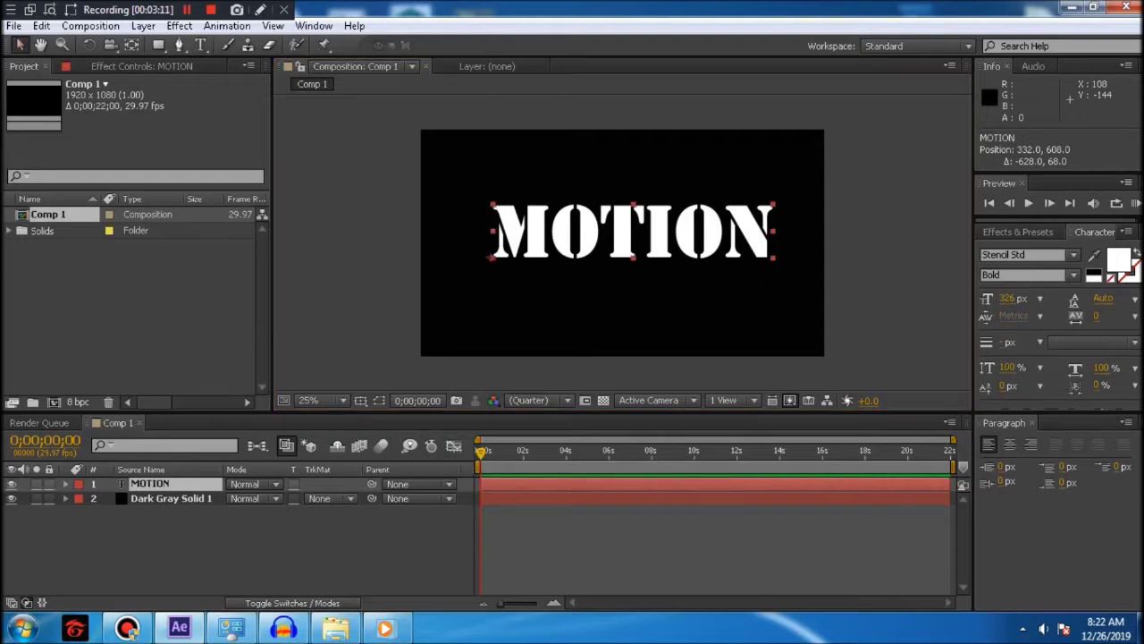
{"action": "mouse_move", "coordinate": [622, 235]}
{"action": "left_mouse_down"}
{"action": "mouse_move", "coordinate": [619, 193]}
{"action": "mouse_move", "coordinate": [596, 269]}
{"action": "mouse_move", "coordinate": [588, 244]}
{"action": "mouse_move", "coordinate": [638, 269]}
{"action": "mouse_move", "coordinate": [615, 224]}
{"action": "left_mouse_up"}
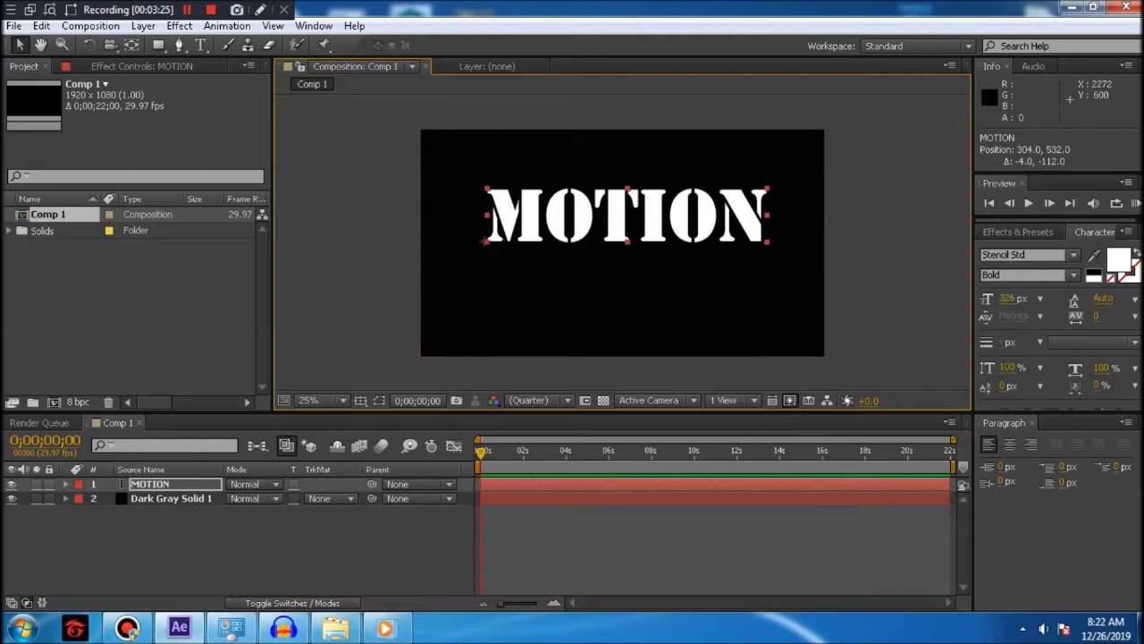
{"action": "mouse_move", "coordinate": [1008, 299]}
{"action": "left_mouse_down"}
{"action": "mouse_move", "coordinate": [972, 298]}
{"action": "mouse_move", "coordinate": [1010, 299]}
{"action": "left_mouse_up"}
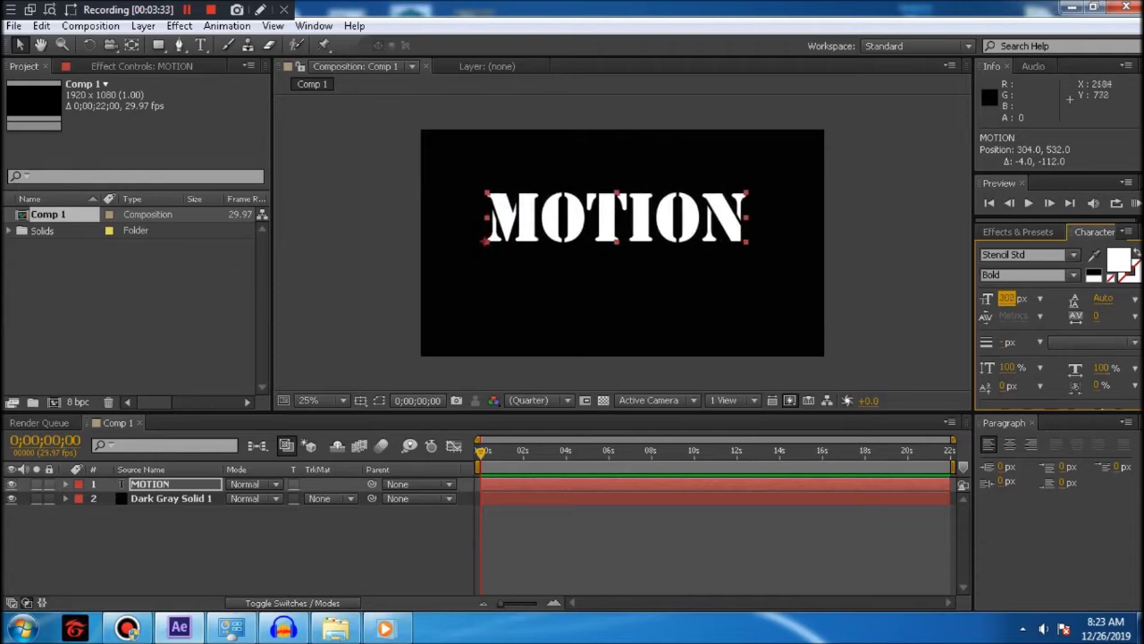
{"action": "left_click_drag", "start_coordinate": [662, 226], "coordinate": [671, 220]}
{"action": "left_click", "coordinate": [671, 220]}
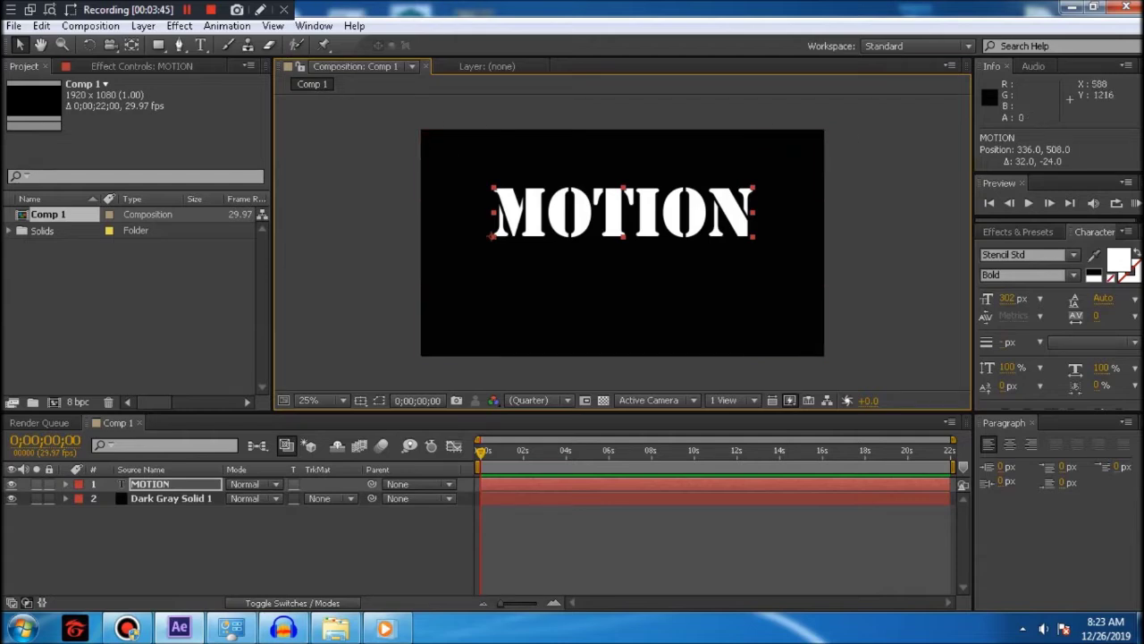
- Add a second text layer reading "GRAPHICS" to Comp 1
{"action": "right_click", "coordinate": [140, 537]}
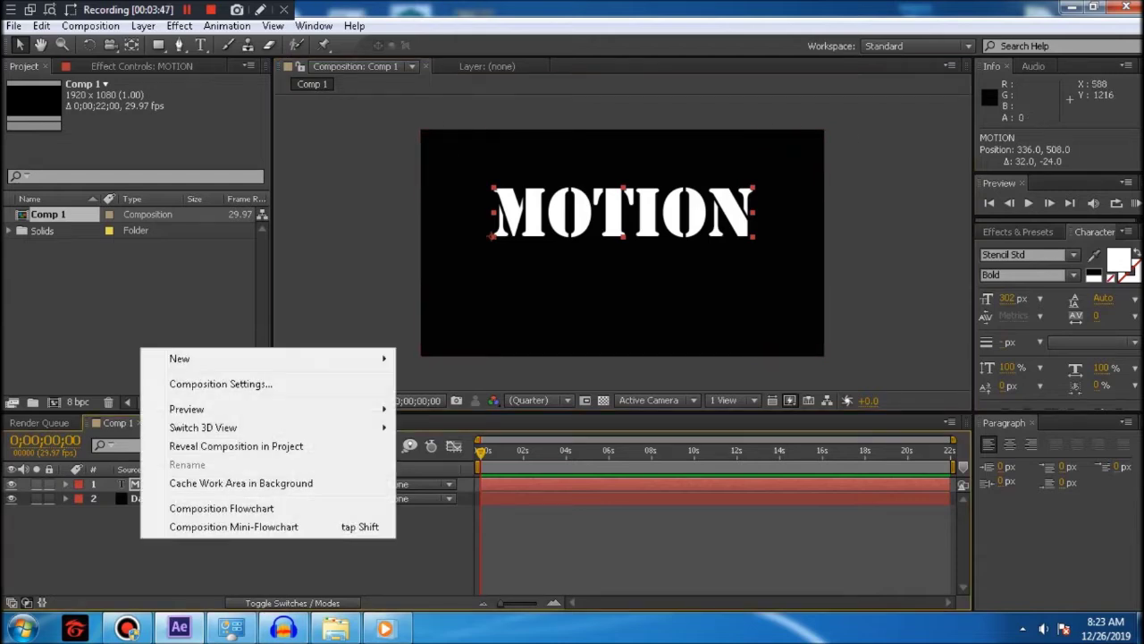
{"action": "mouse_move", "coordinate": [179, 358]}
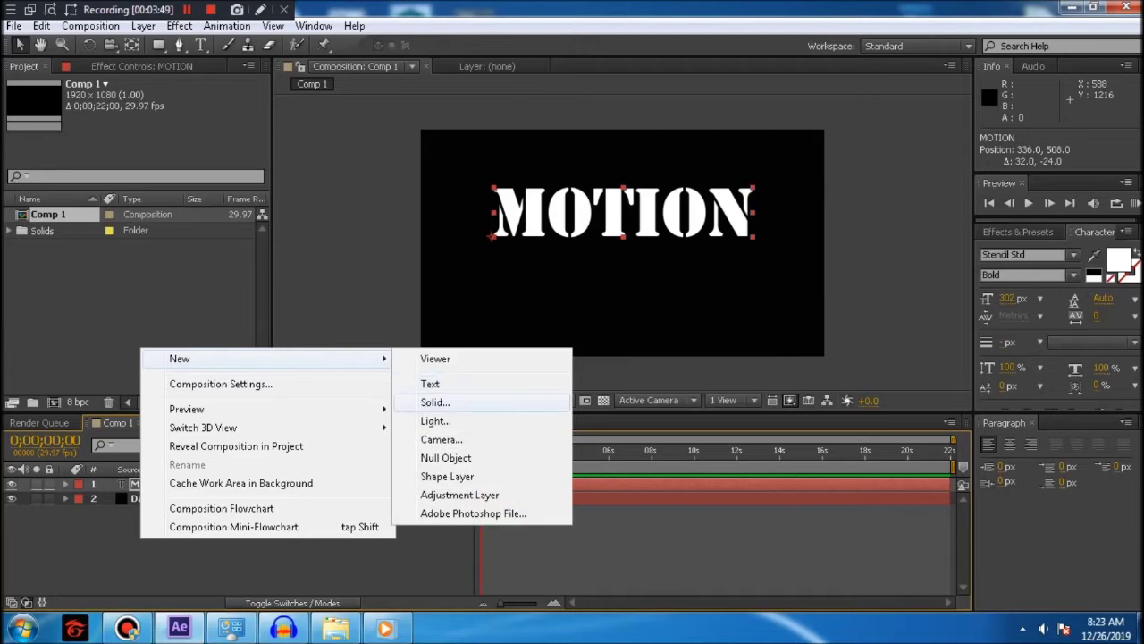
{"action": "left_click", "coordinate": [430, 383]}
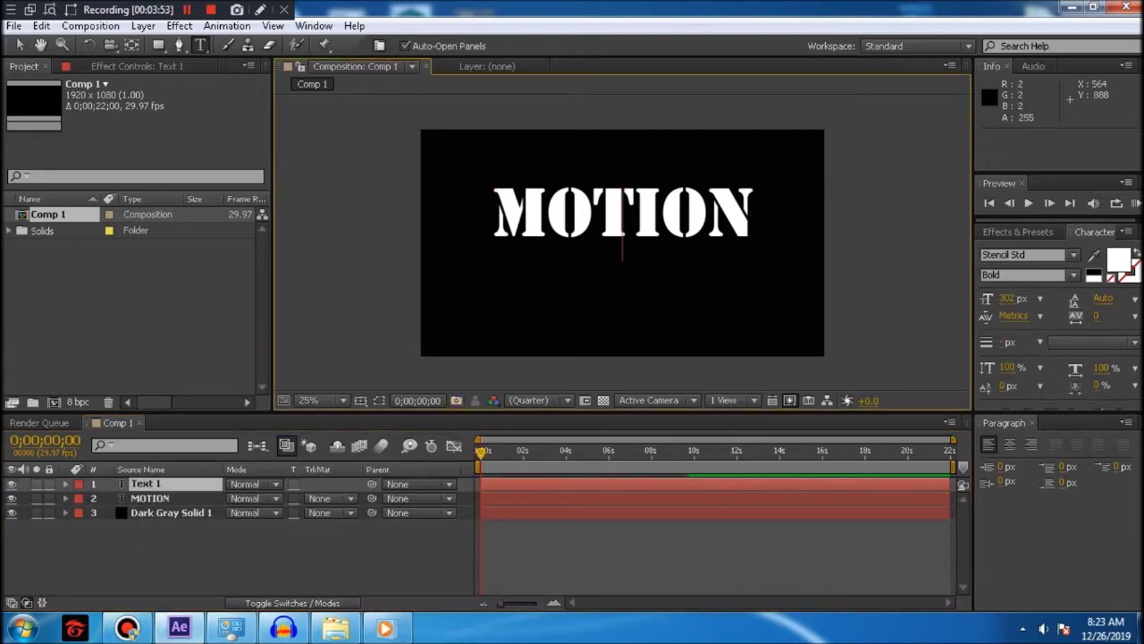
{"action": "type", "text": "GRAPH"}
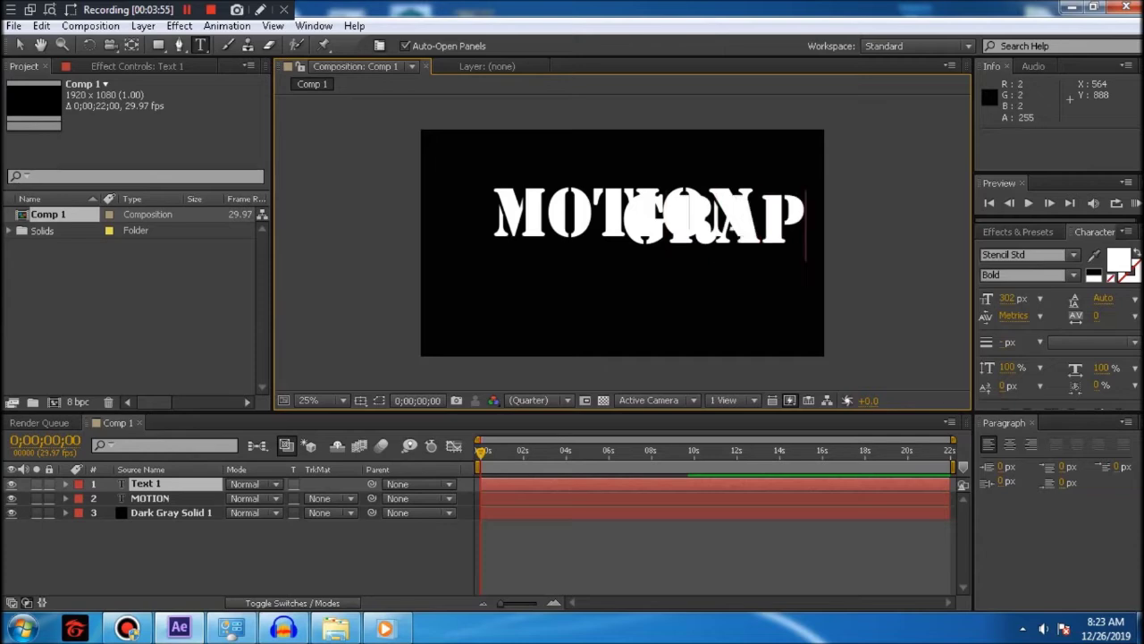
{"action": "type", "text": "ICS"}
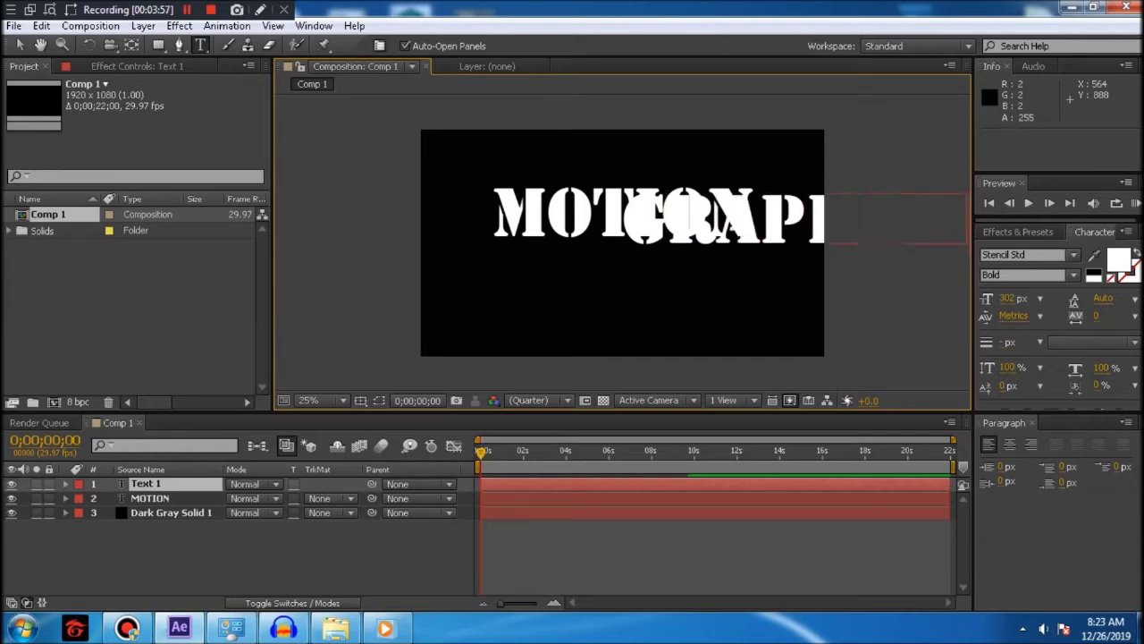
- Set the GRAPHICS text's size to 210 px and centre it beneath MOTION, at about 380, 800
{"action": "left_click_drag", "start_coordinate": [776, 222], "coordinate": [611, 286]}
{"action": "left_click", "coordinate": [803, 287]}
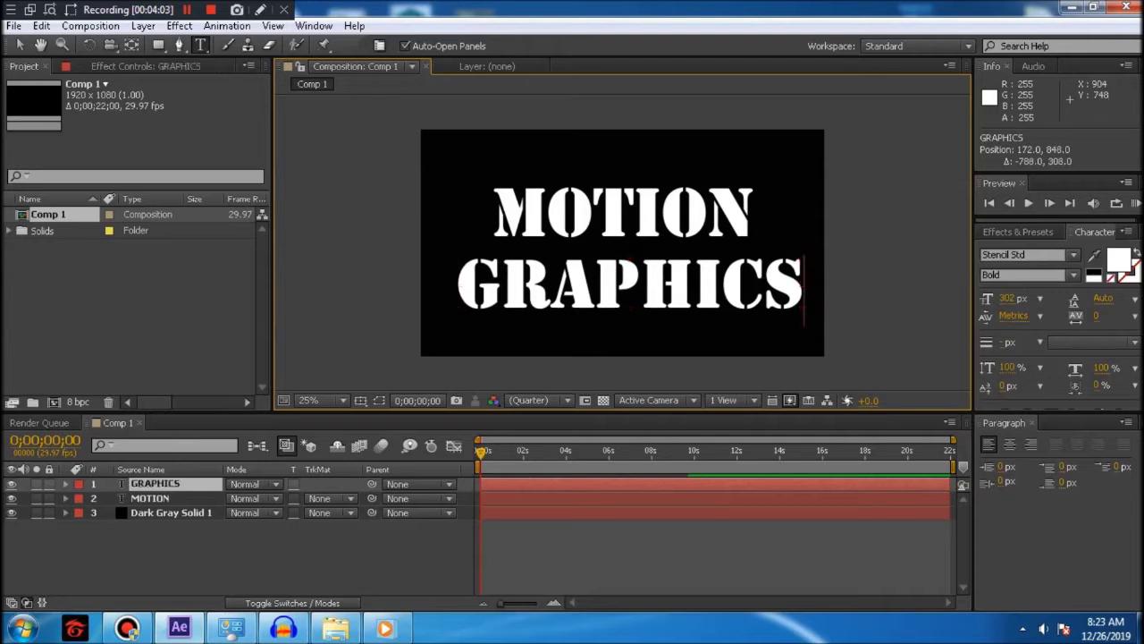
{"action": "left_click_drag", "start_coordinate": [800, 288], "coordinate": [451, 288]}
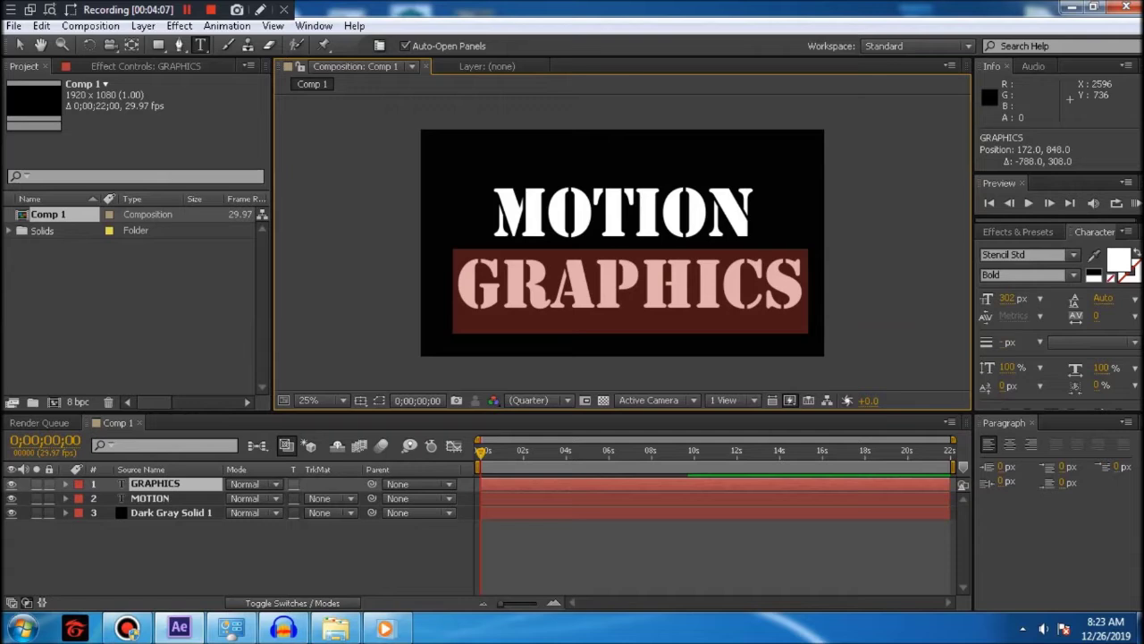
{"action": "left_click_drag", "start_coordinate": [1007, 298], "coordinate": [955, 298]}
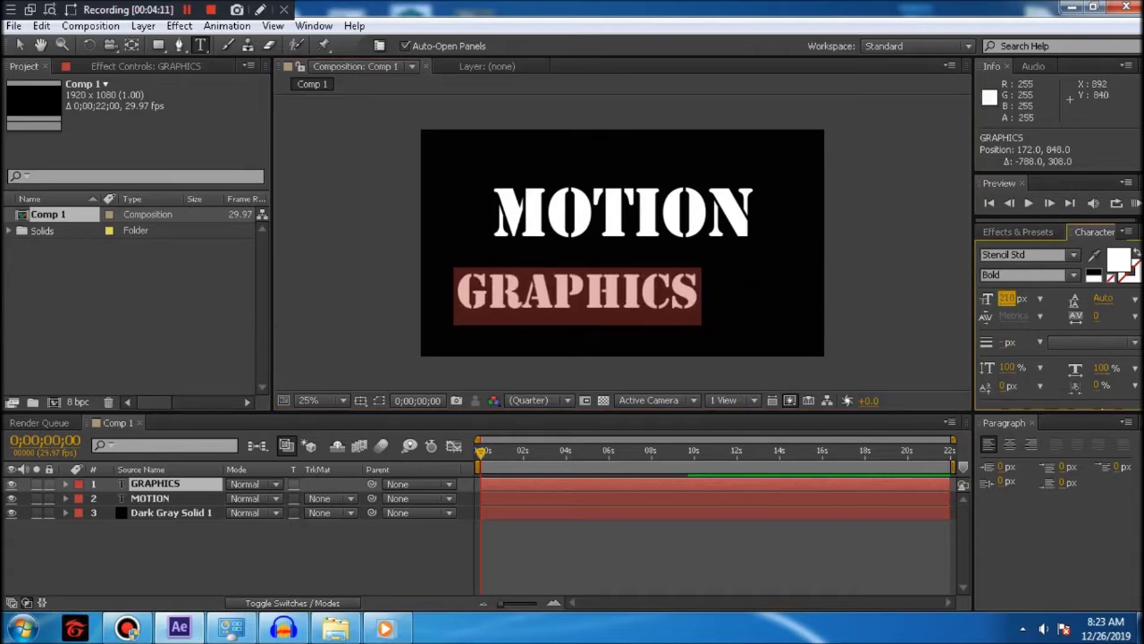
{"action": "mouse_move", "coordinate": [598, 294]}
{"action": "left_mouse_down"}
{"action": "mouse_move", "coordinate": [632, 293]}
{"action": "mouse_move", "coordinate": [607, 285]}
{"action": "left_mouse_up"}
{"action": "double_click", "coordinate": [607, 285]}
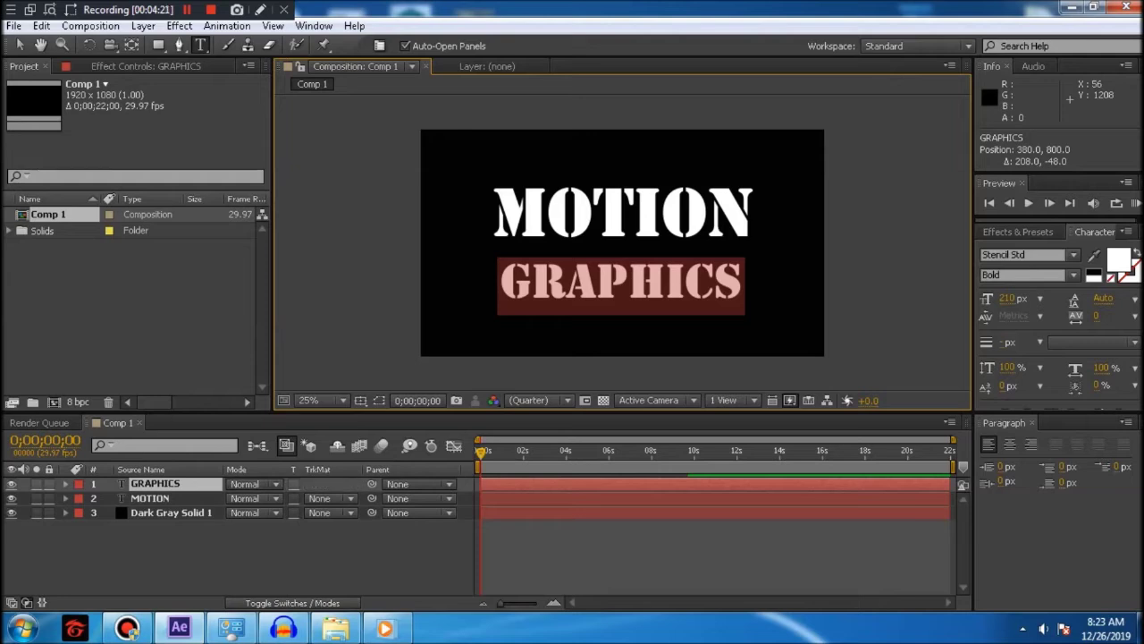
- Add a pure red 1920 x 1080 px solid layer on top of the text layers in Comp 1
{"action": "left_click", "coordinate": [171, 512]}
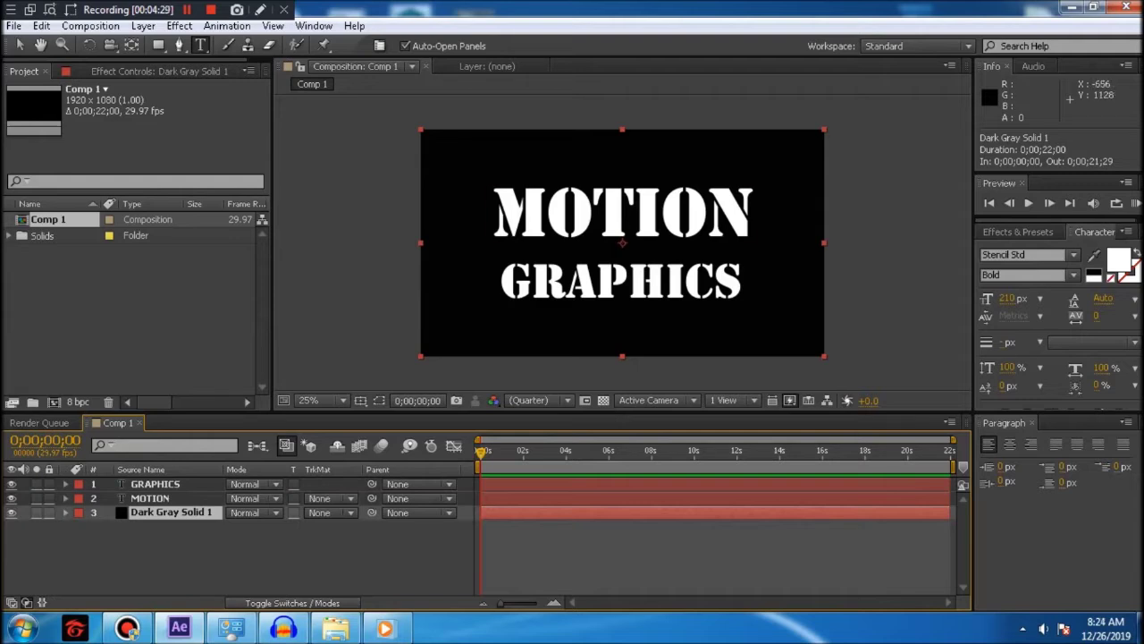
{"action": "right_click", "coordinate": [165, 555]}
{"action": "mouse_move", "coordinate": [232, 375]}
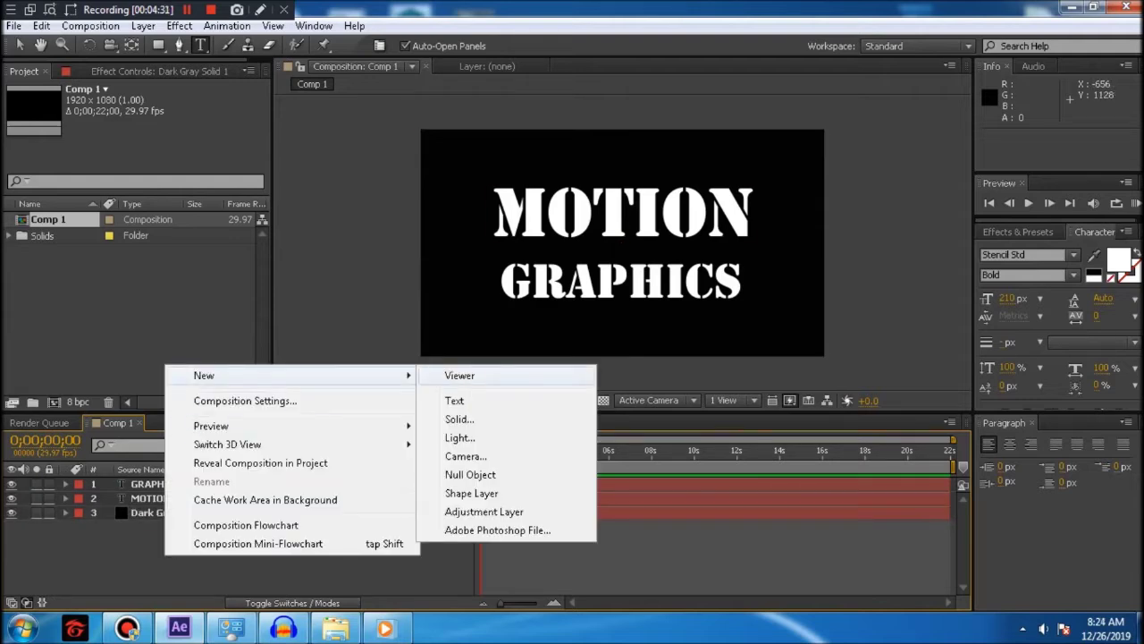
{"action": "left_click", "coordinate": [459, 418]}
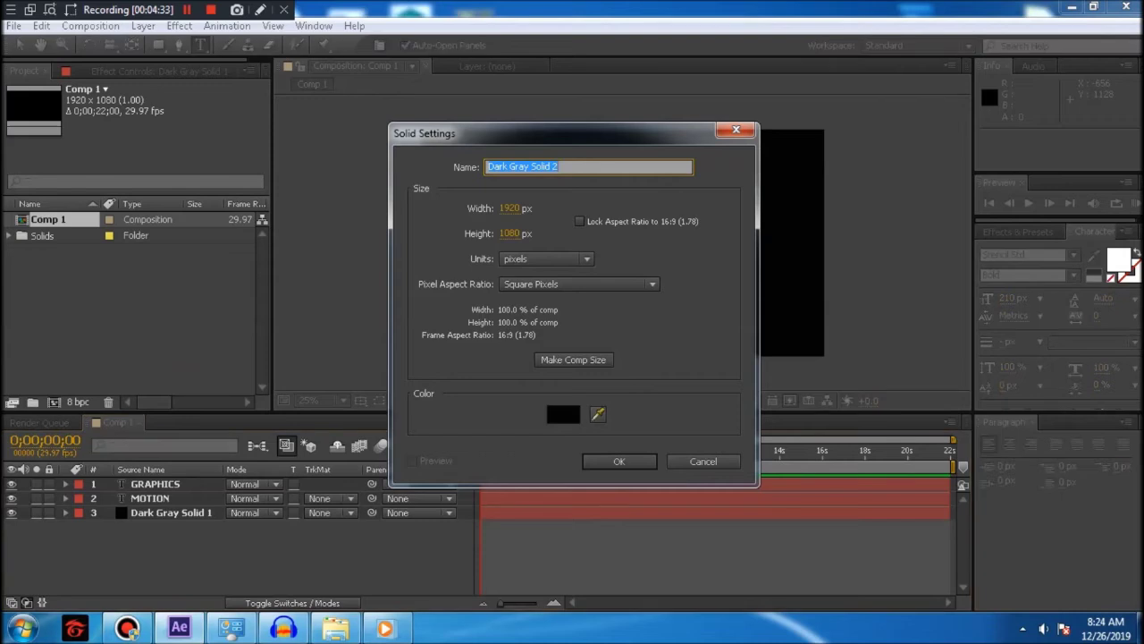
{"action": "left_click", "coordinate": [563, 414]}
{"action": "left_click_drag", "start_coordinate": [873, 356], "coordinate": [881, 346]}
{"action": "key", "text": "Return"}
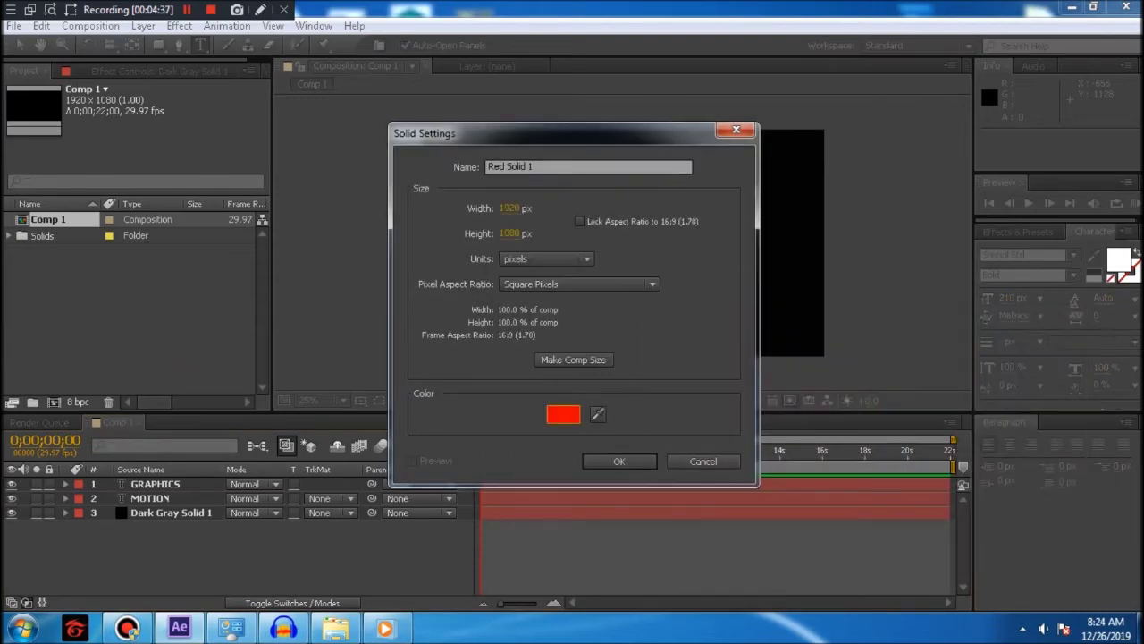
{"action": "key", "text": "Return"}
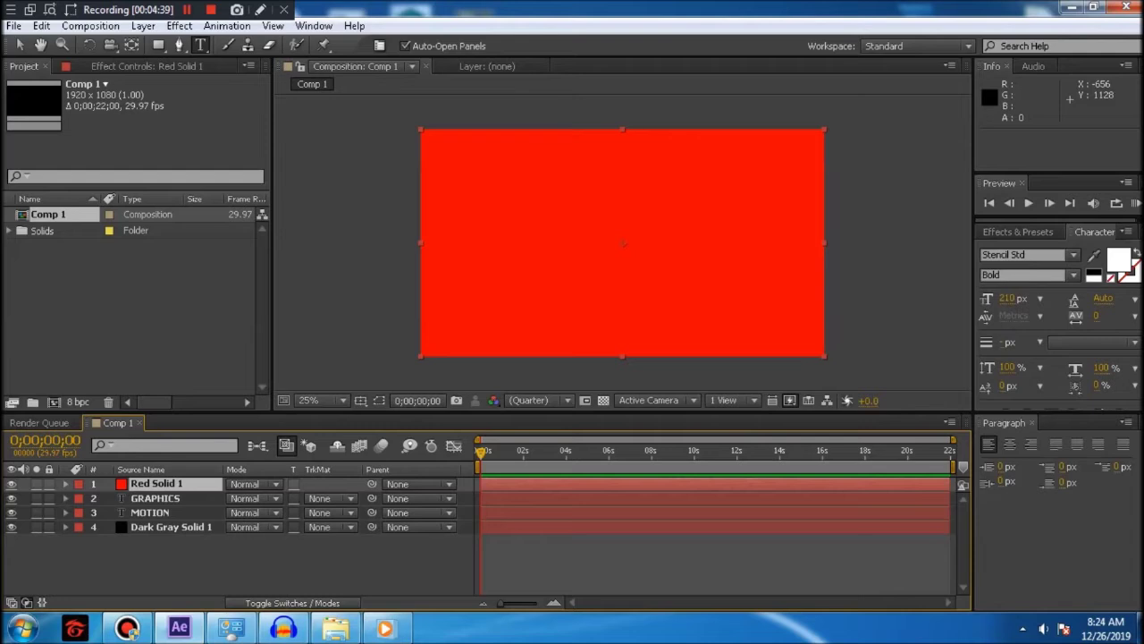
- Place the red solid beneath all other layers and scale the dark gray solid to 96%, 92% for a red border
{"action": "left_click_drag", "start_coordinate": [157, 484], "coordinate": [157, 555]}
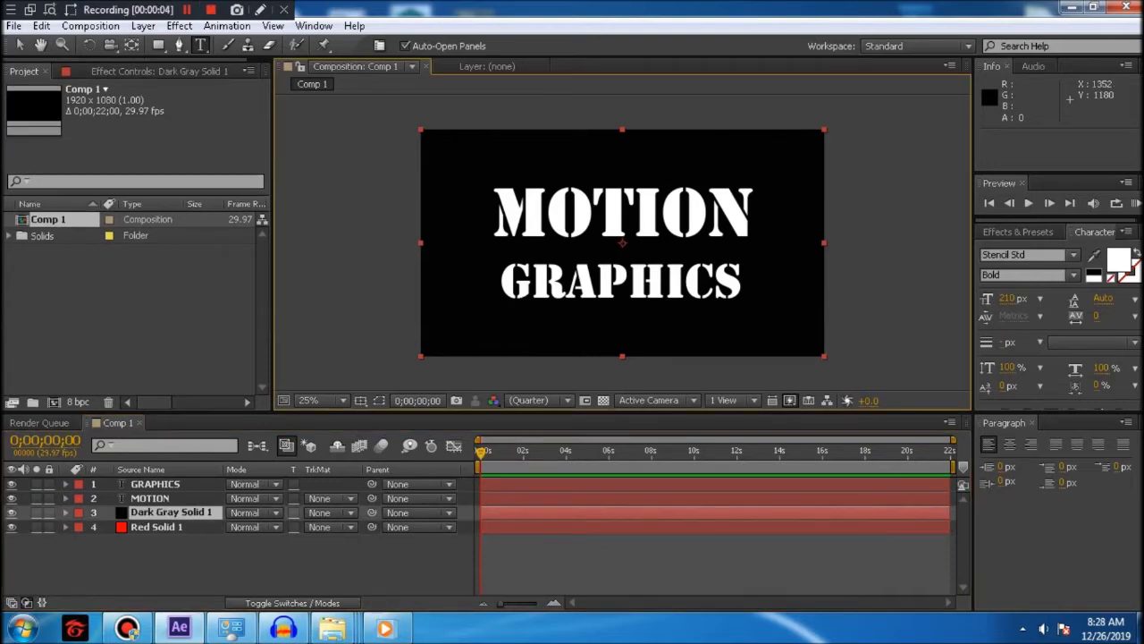
{"action": "left_click", "coordinate": [156, 526]}
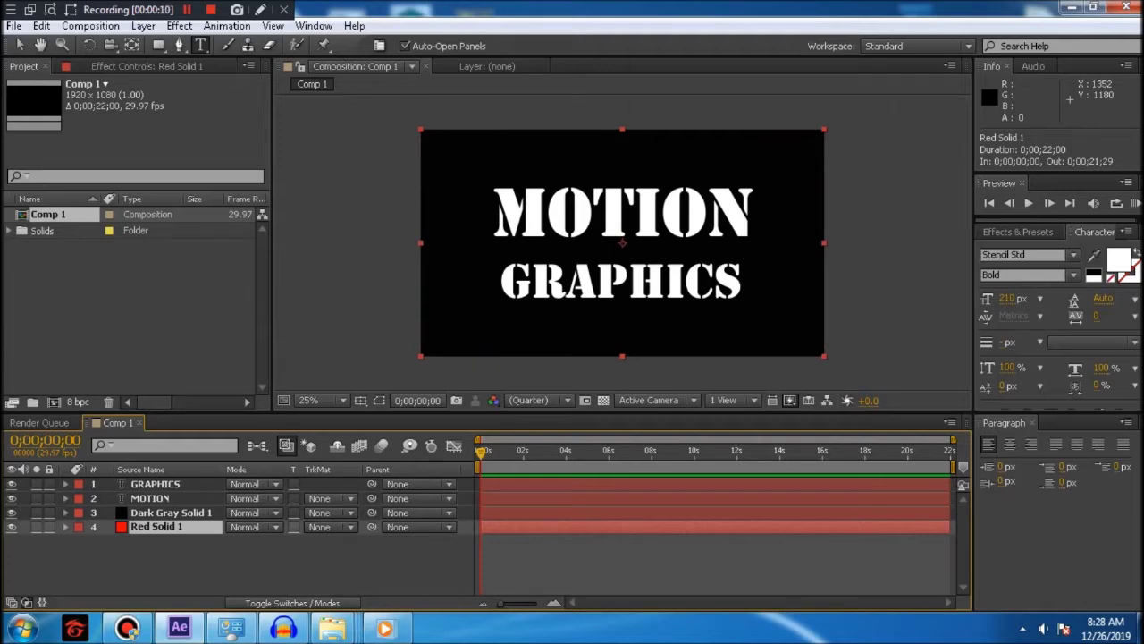
{"action": "left_click", "coordinate": [171, 512]}
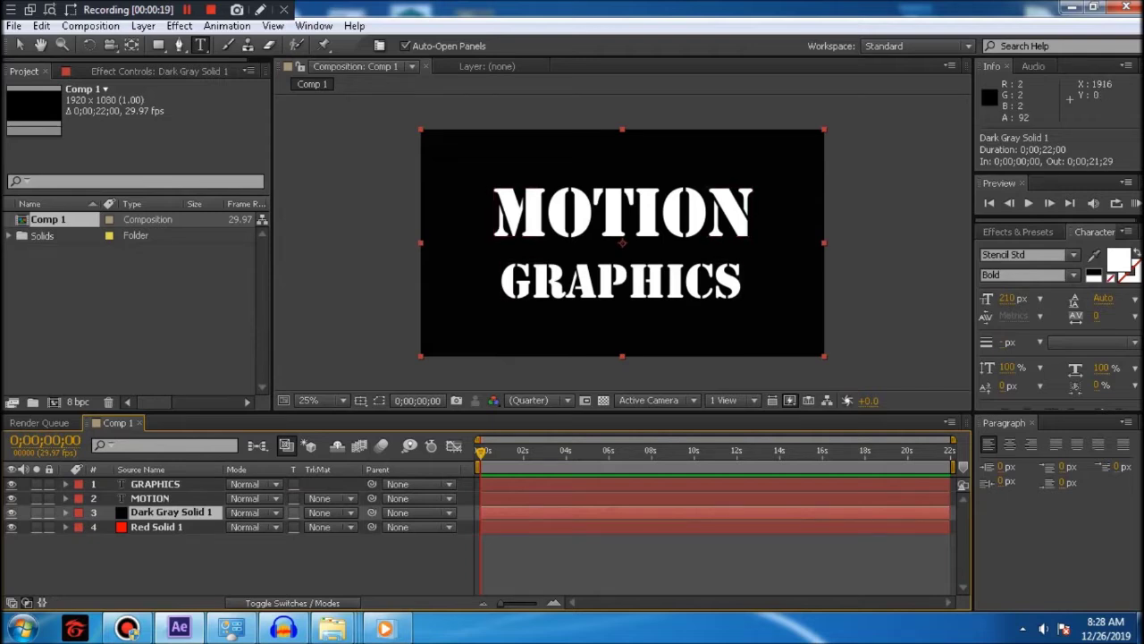
{"action": "left_click_drag", "start_coordinate": [823, 130], "coordinate": [815, 140]}
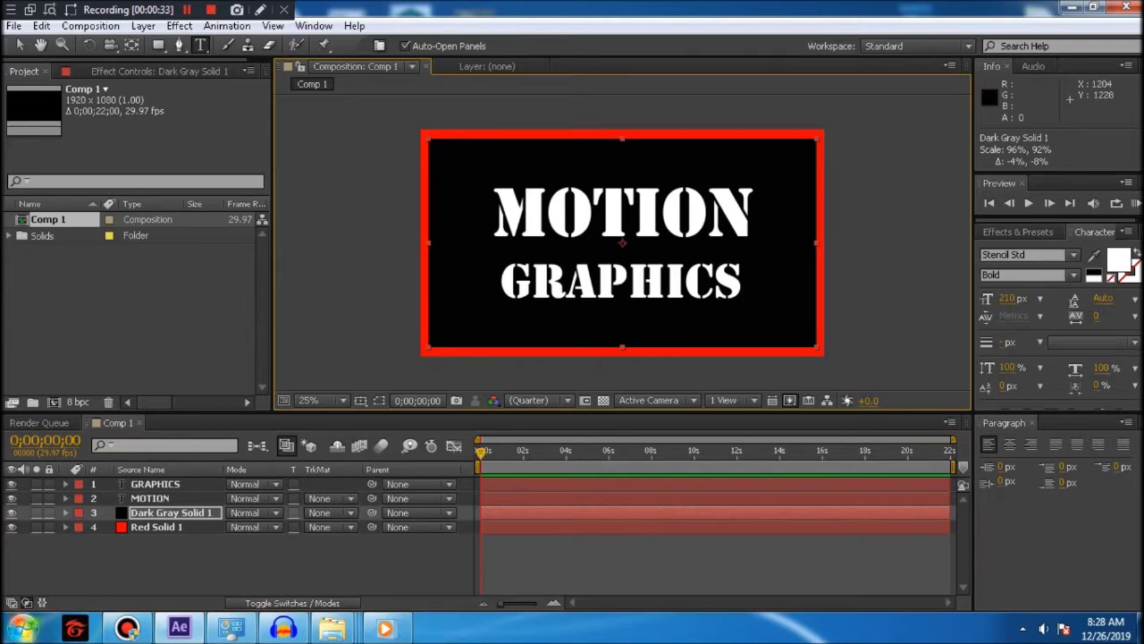
{"action": "left_click", "coordinate": [283, 628]}
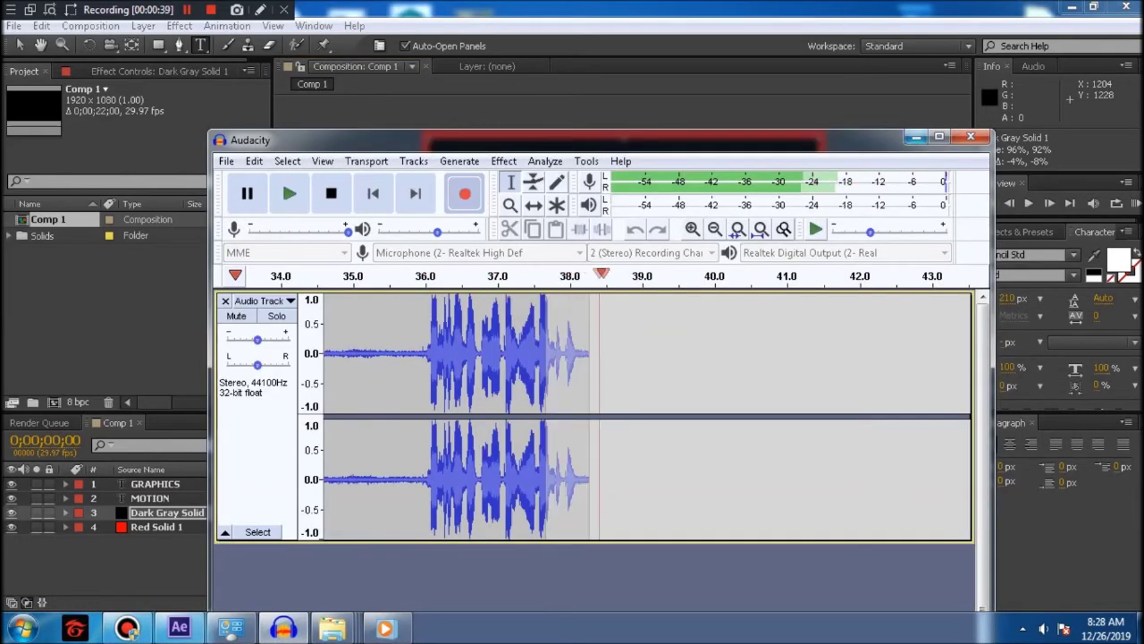
{"action": "left_click", "coordinate": [914, 137]}
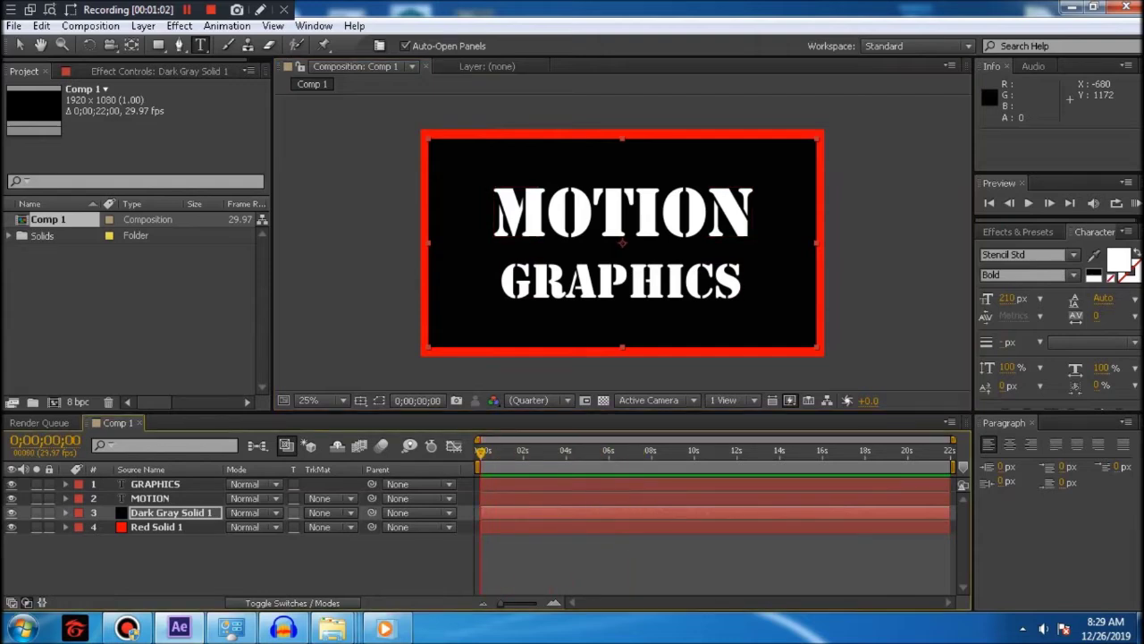
- Move the anchor points of the MOTION and GRAPHICS text layers to the centre of each word
{"action": "left_click", "coordinate": [497, 227]}
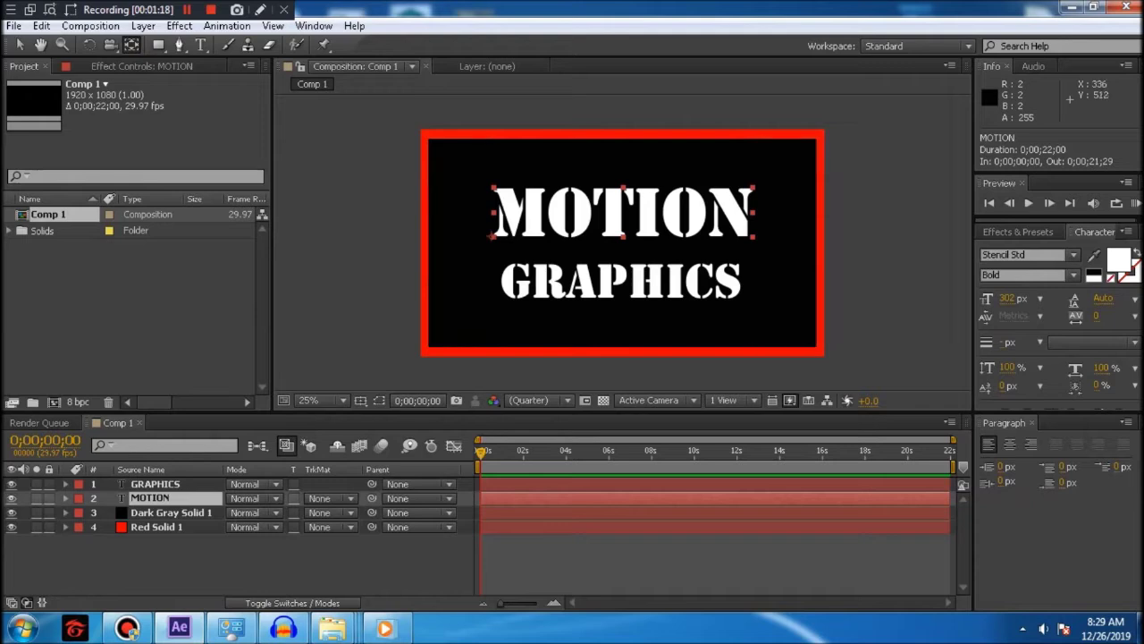
{"action": "left_click_drag", "start_coordinate": [492, 238], "coordinate": [622, 215]}
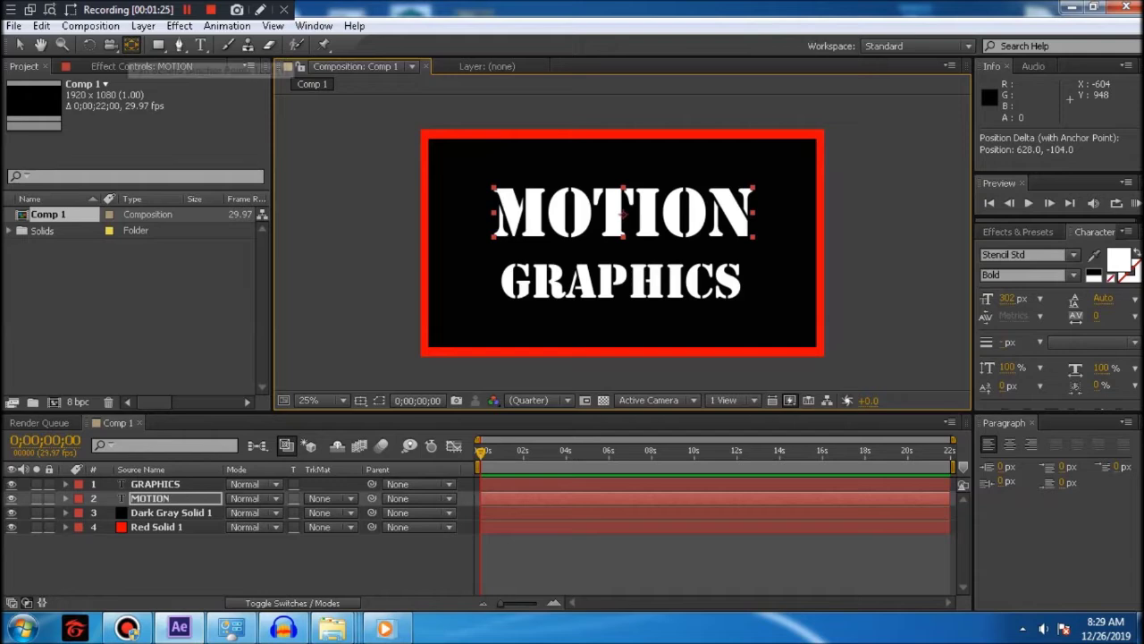
{"action": "left_click", "coordinate": [155, 484]}
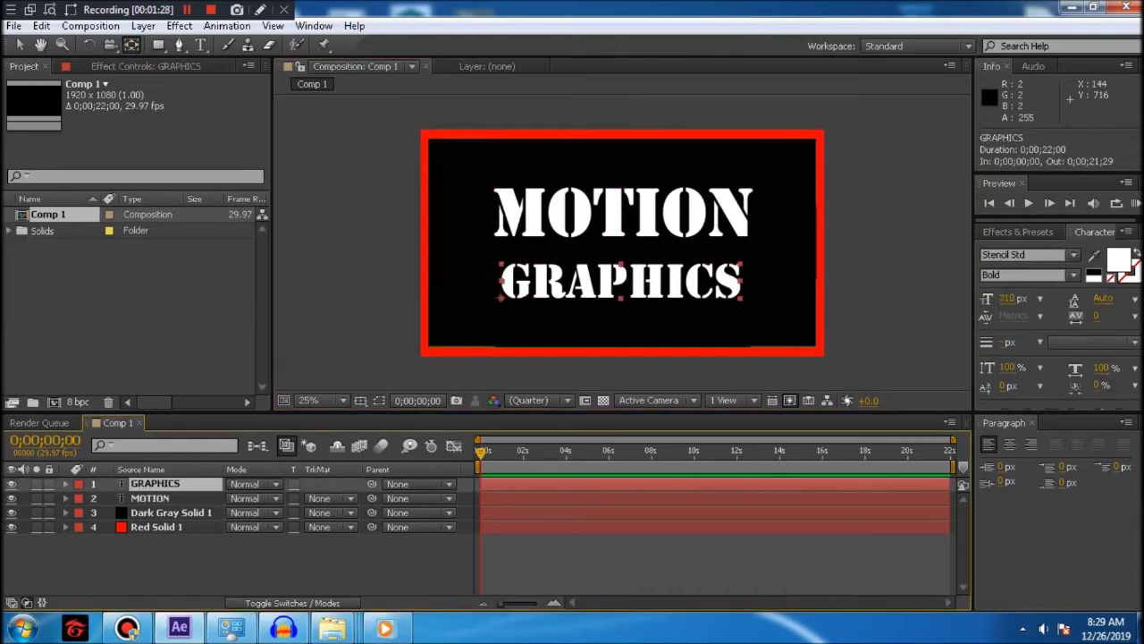
{"action": "left_click_drag", "start_coordinate": [502, 297], "coordinate": [621, 281]}
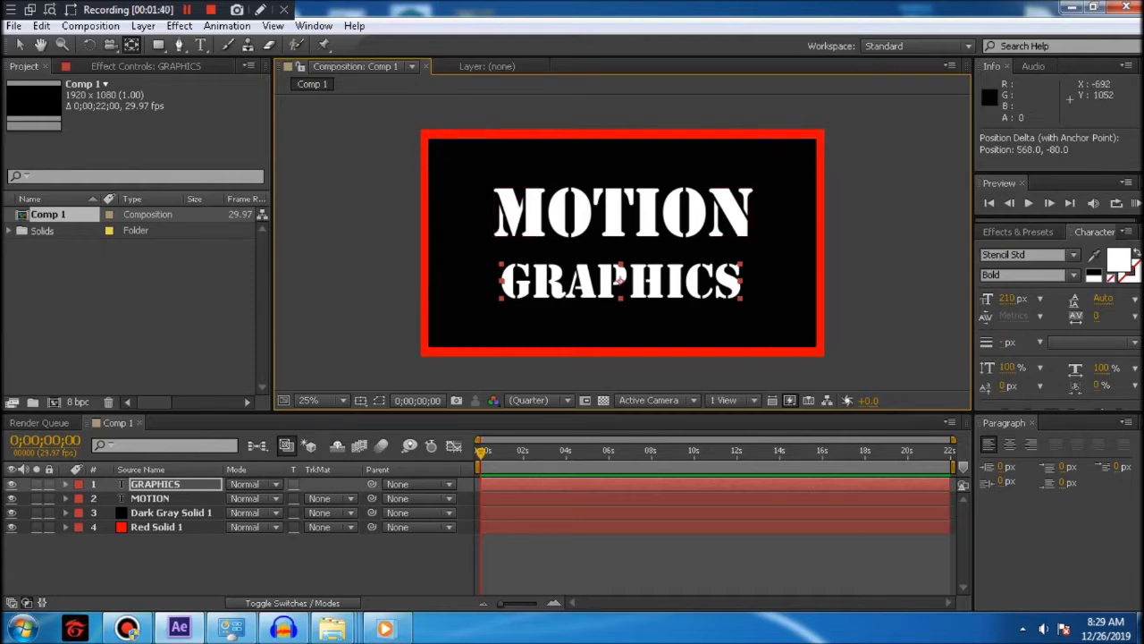
- Expand the MOTION layer's Transform properties and enable Scale keyframing at the start of the composition
{"action": "left_click", "coordinate": [622, 213]}
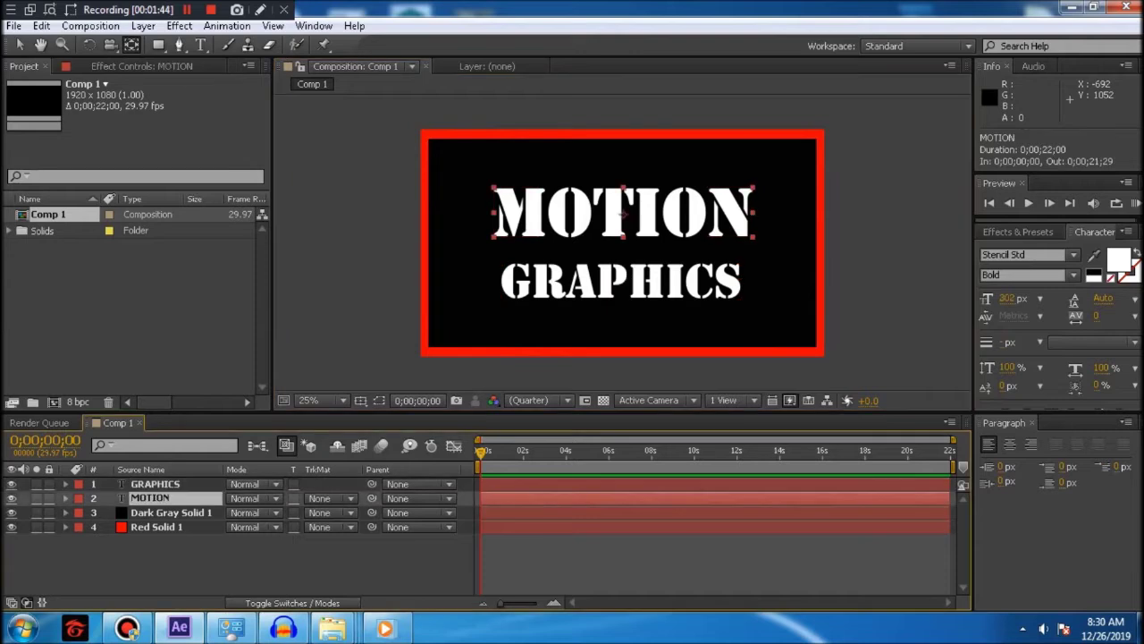
{"action": "left_click", "coordinate": [65, 498]}
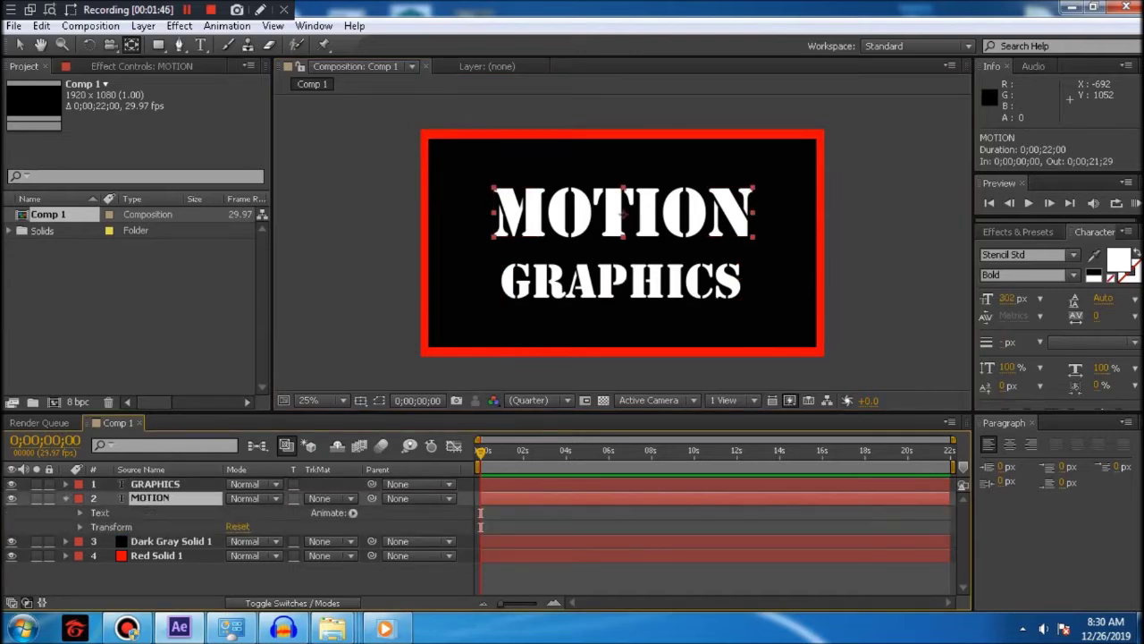
{"action": "left_click", "coordinate": [66, 498]}
{"action": "left_click", "coordinate": [65, 498]}
{"action": "left_click", "coordinate": [79, 527]}
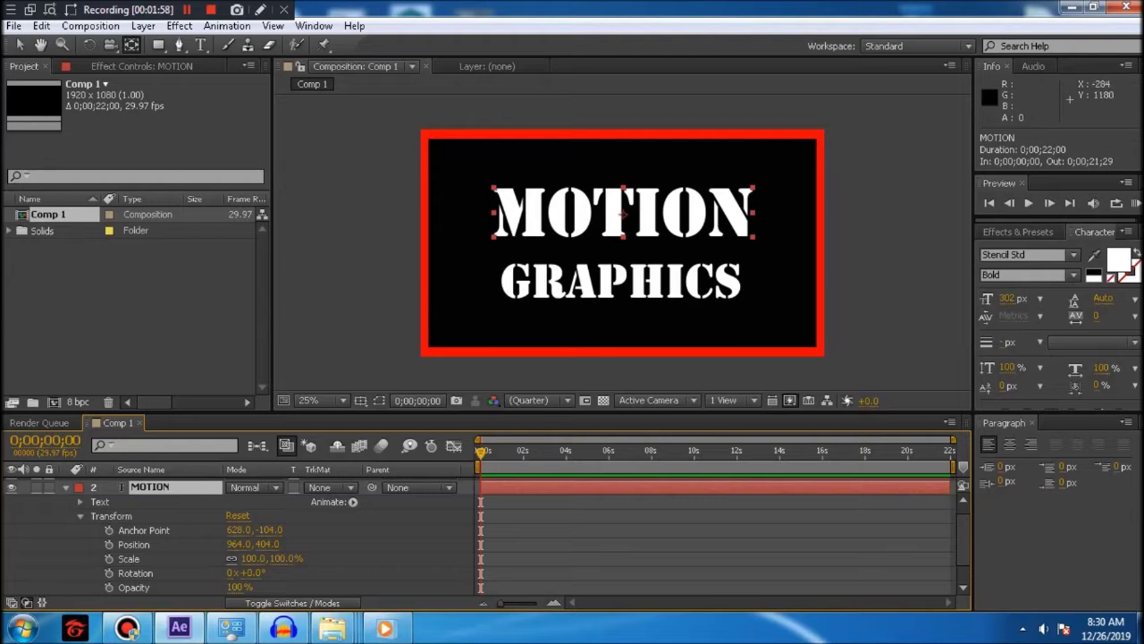
{"action": "left_click", "coordinate": [109, 558]}
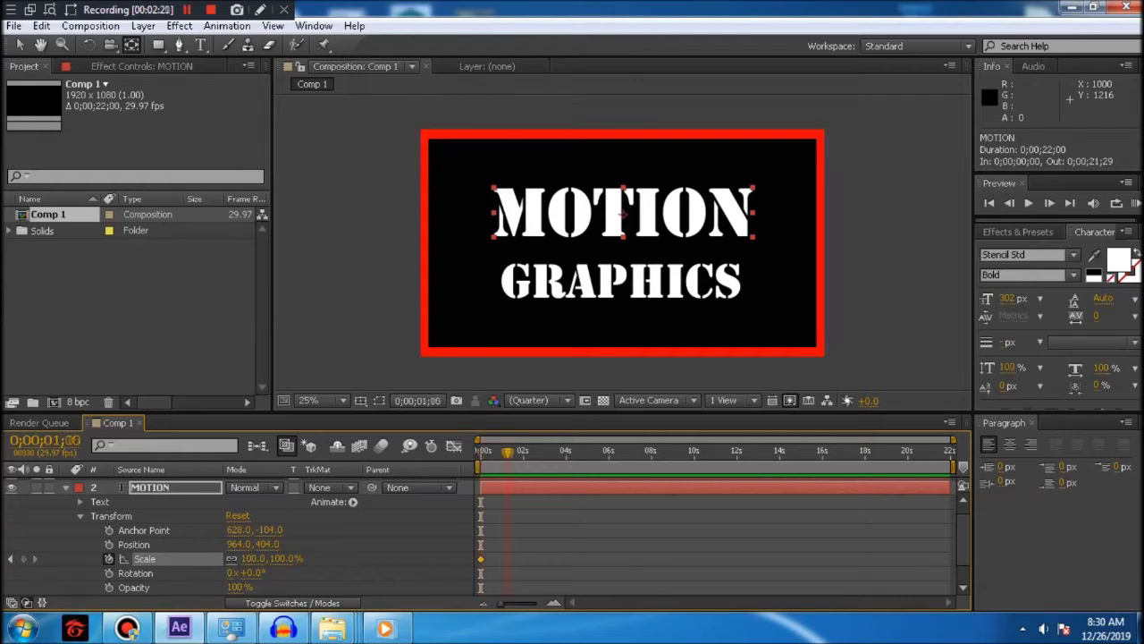
{"action": "left_click_drag", "start_coordinate": [481, 453], "coordinate": [518, 452]}
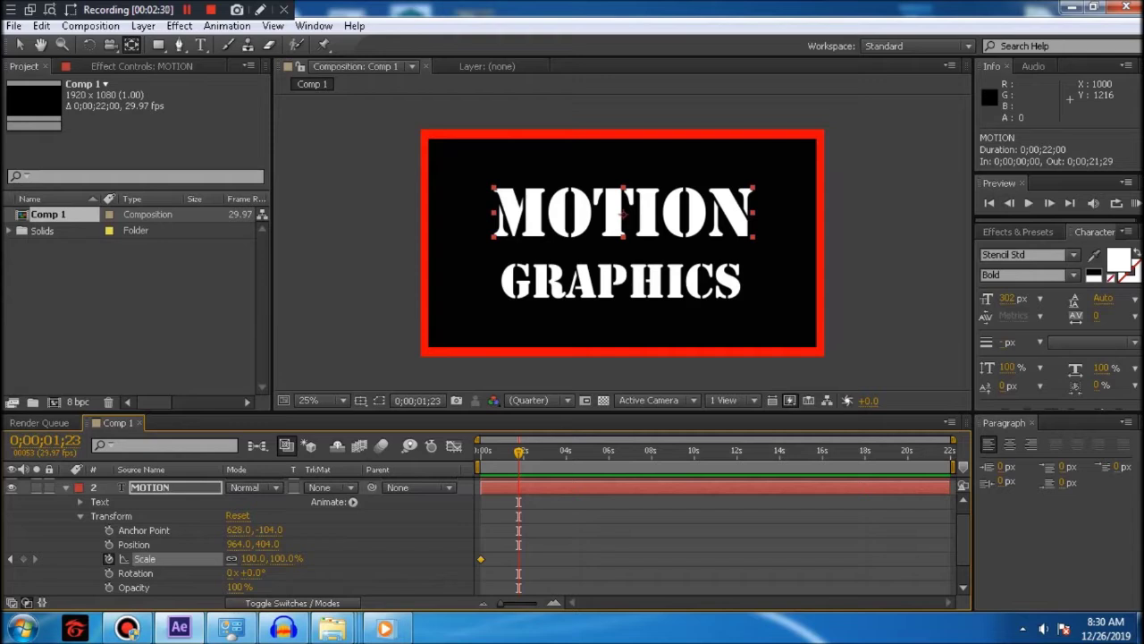
{"action": "mouse_move", "coordinate": [519, 452]}
{"action": "left_mouse_down"}
{"action": "mouse_move", "coordinate": [480, 452]}
{"action": "mouse_move", "coordinate": [516, 452]}
{"action": "left_mouse_up"}
{"action": "left_click_drag", "start_coordinate": [70, 440], "coordinate": [73, 440]}
{"action": "left_click_drag", "start_coordinate": [512, 453], "coordinate": [480, 453]}
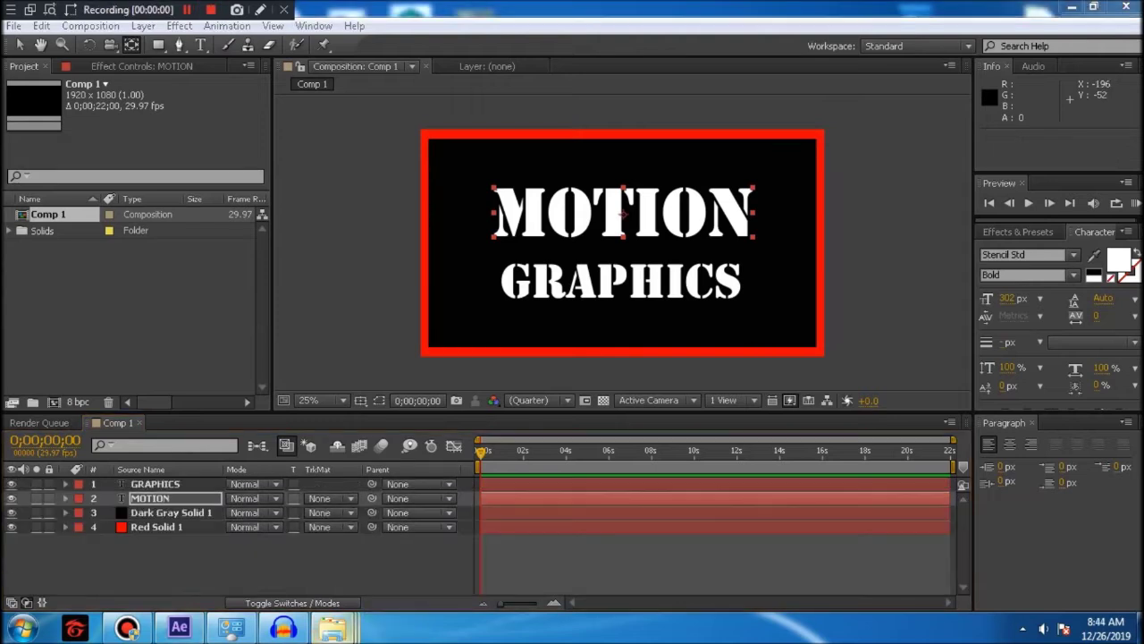
{"action": "left_click", "coordinate": [283, 628]}
{"action": "left_click", "coordinate": [464, 193]}
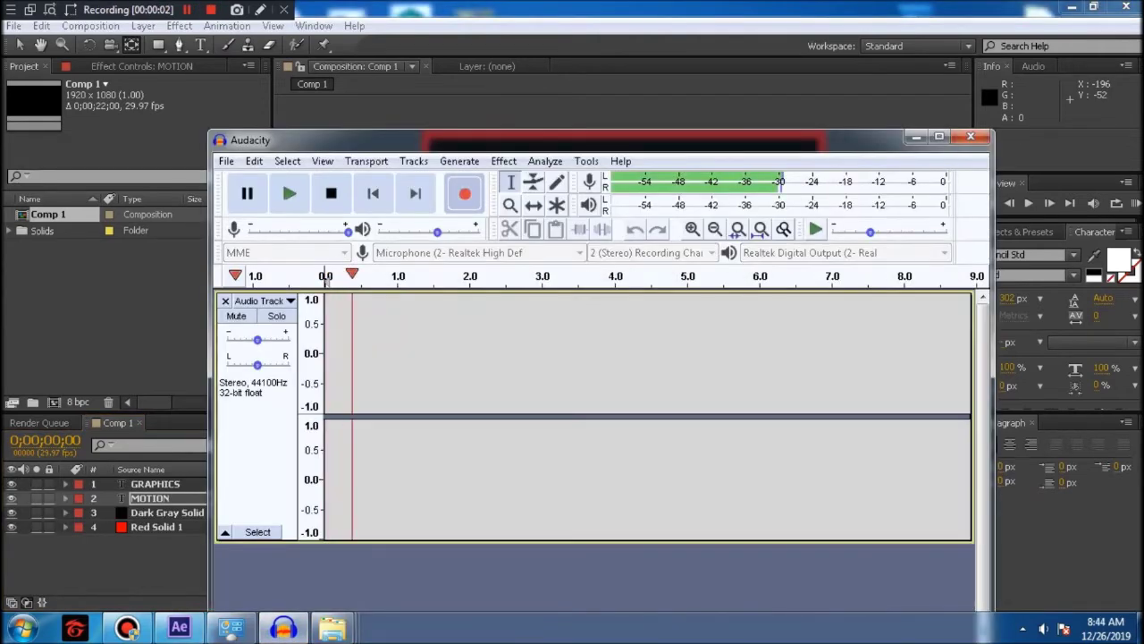
{"action": "key", "text": "alt+Tab"}
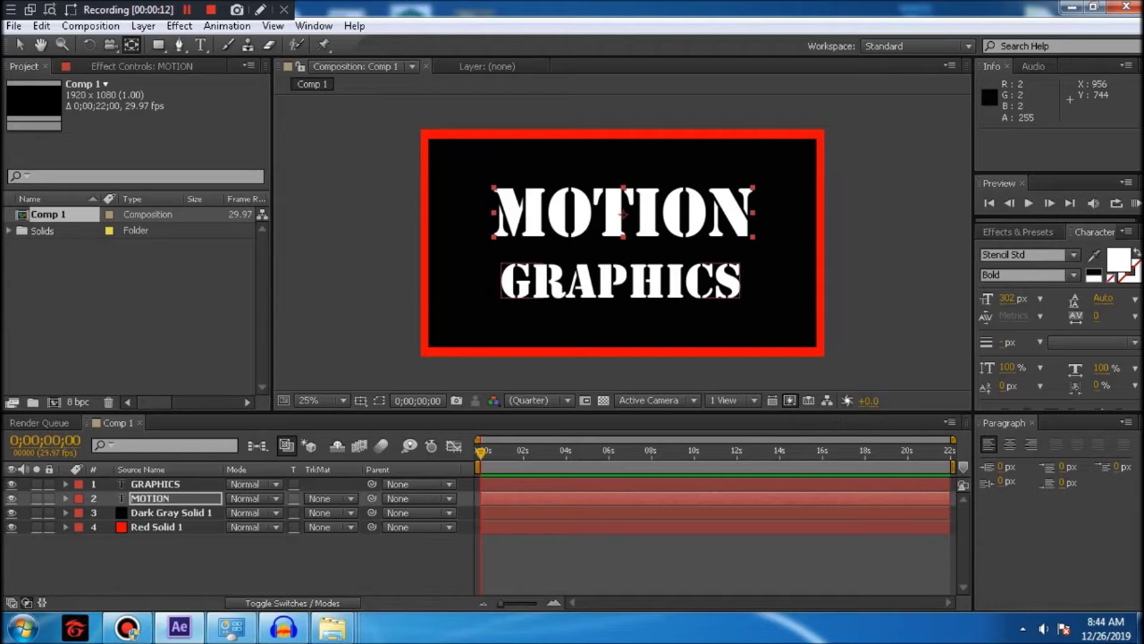
{"action": "left_click", "coordinate": [620, 277]}
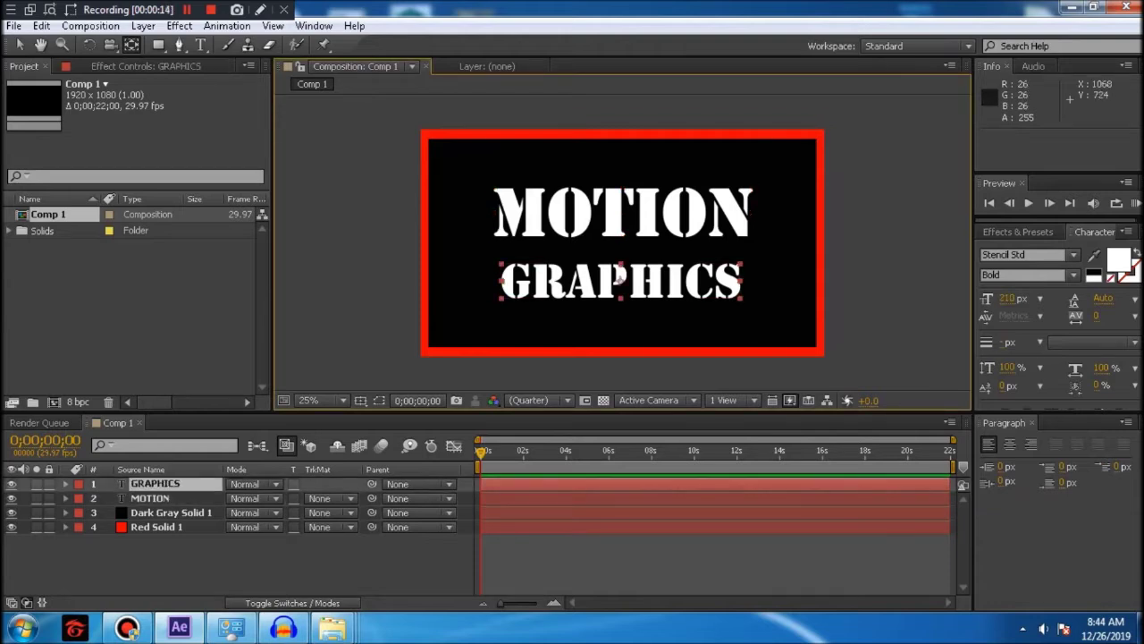
{"action": "left_click", "coordinate": [623, 213]}
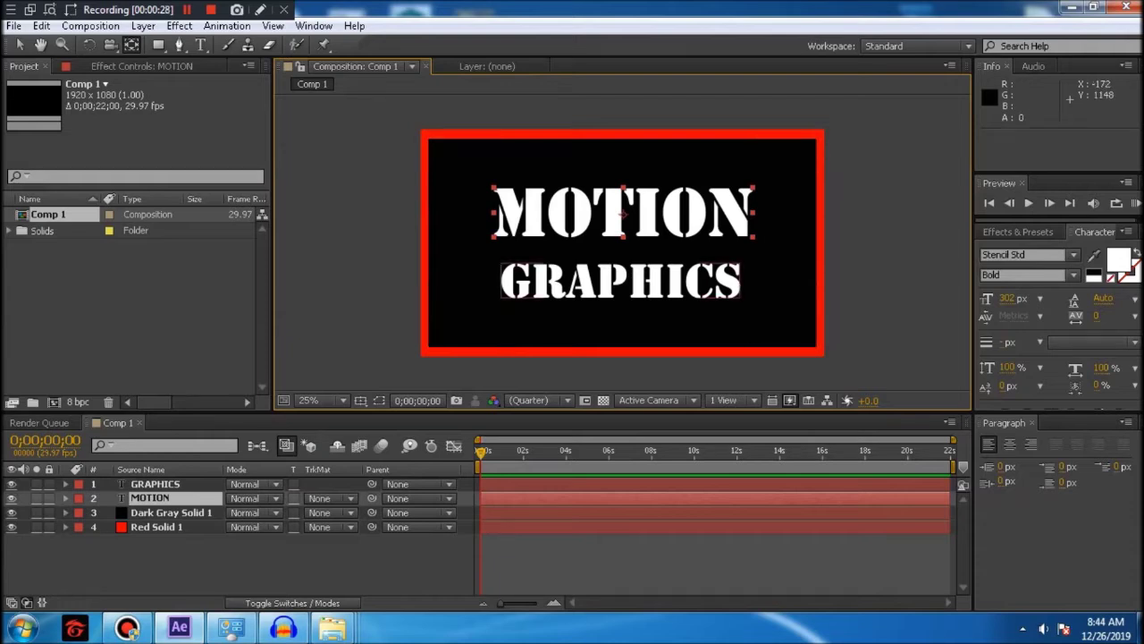
- Expand the GRAPHICS layer and the MOTION layer's Transform properties in the Comp 1 timeline
{"action": "left_click", "coordinate": [66, 484]}
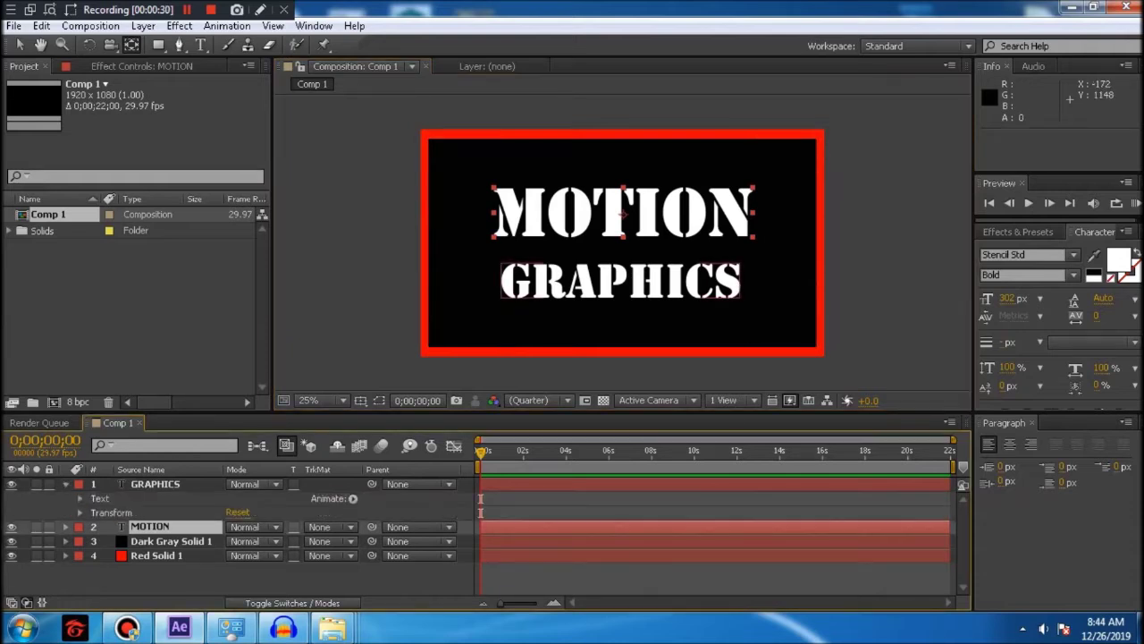
{"action": "left_click", "coordinate": [619, 279]}
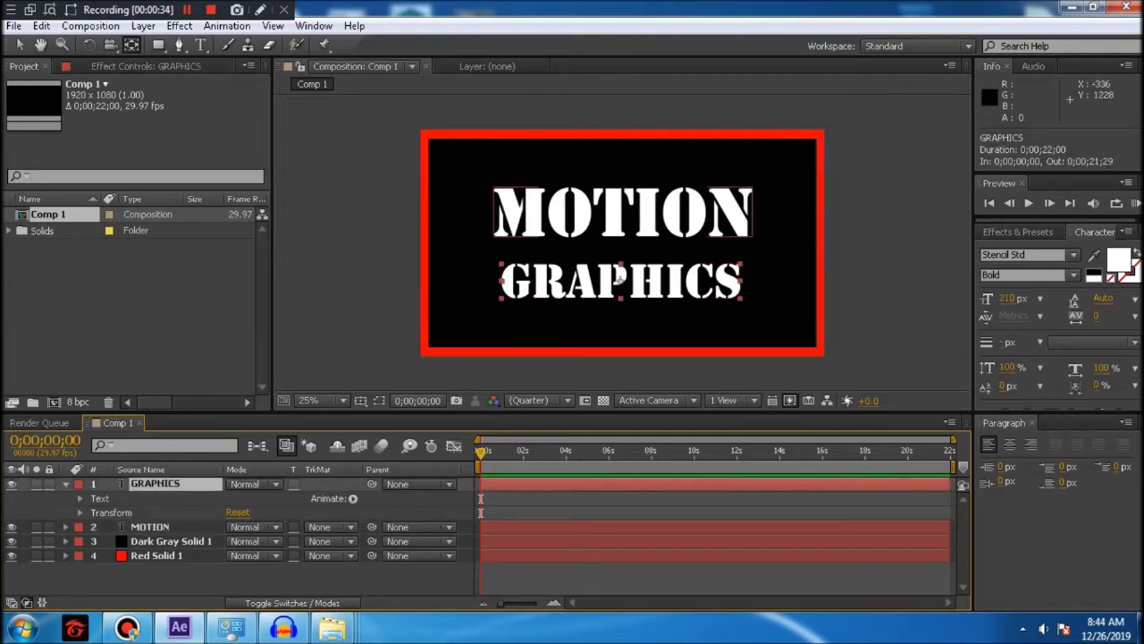
{"action": "left_click", "coordinate": [622, 213]}
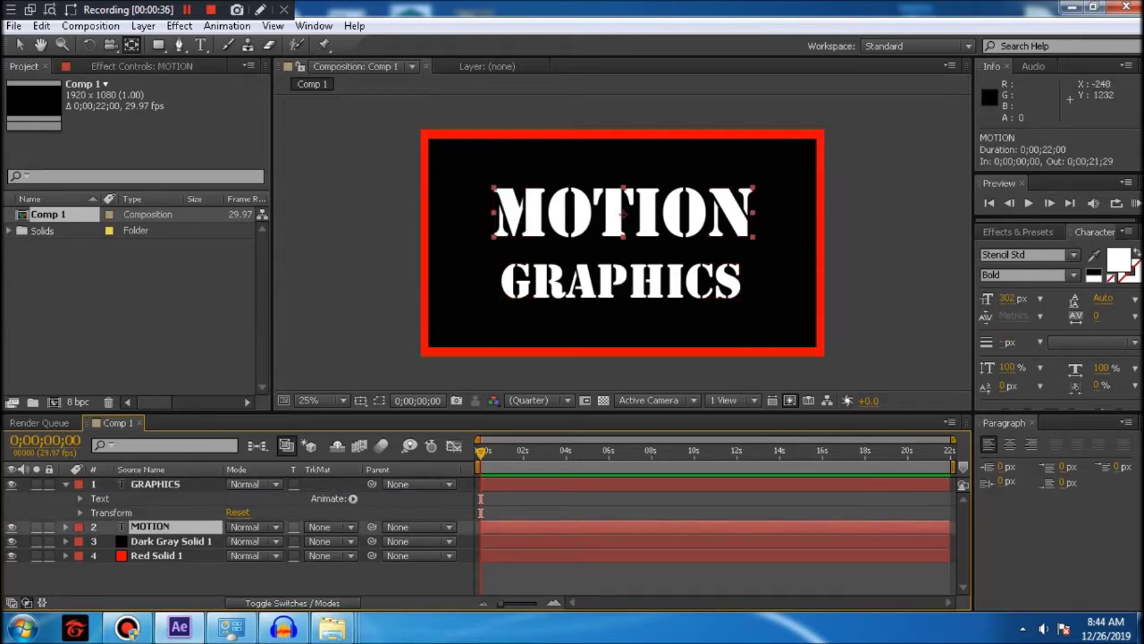
{"action": "left_click", "coordinate": [66, 527]}
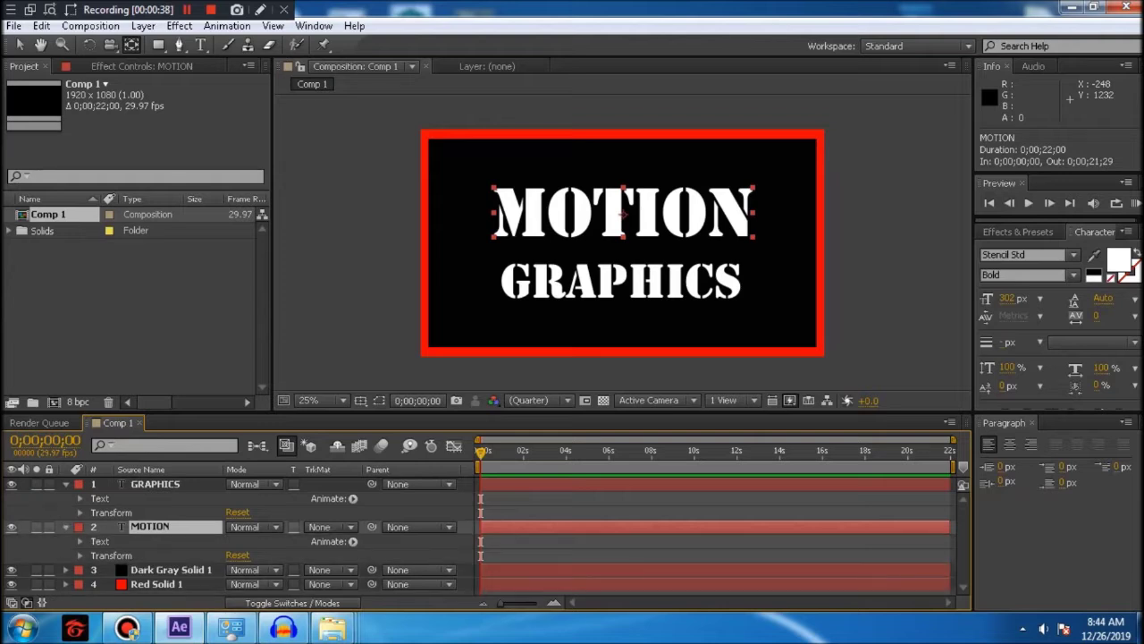
{"action": "left_click", "coordinate": [573, 215]}
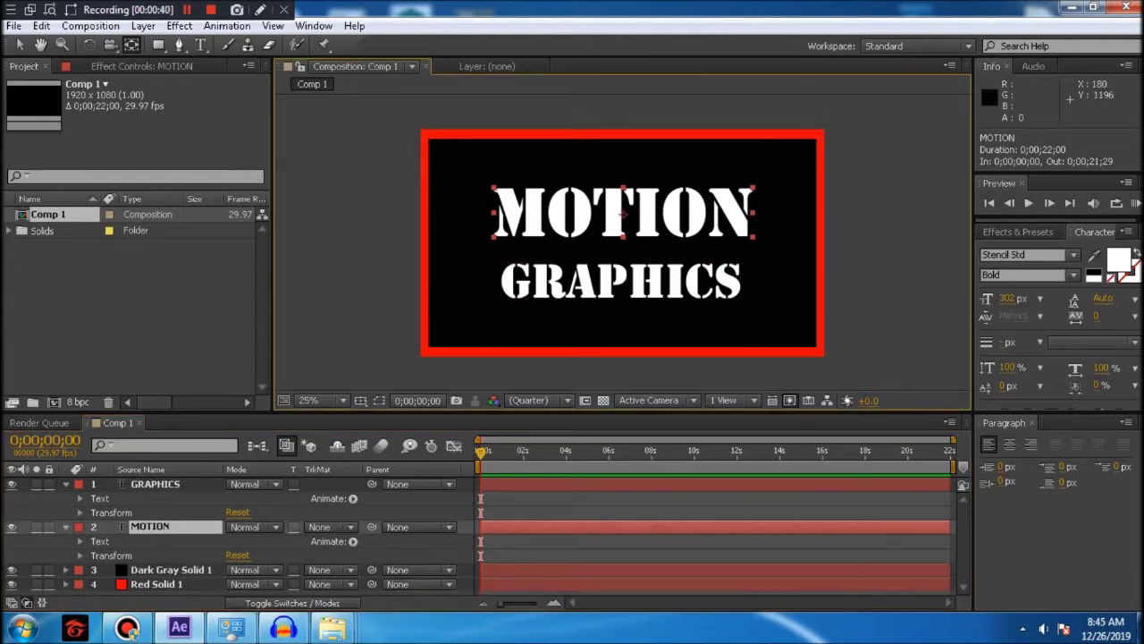
{"action": "left_click", "coordinate": [66, 527]}
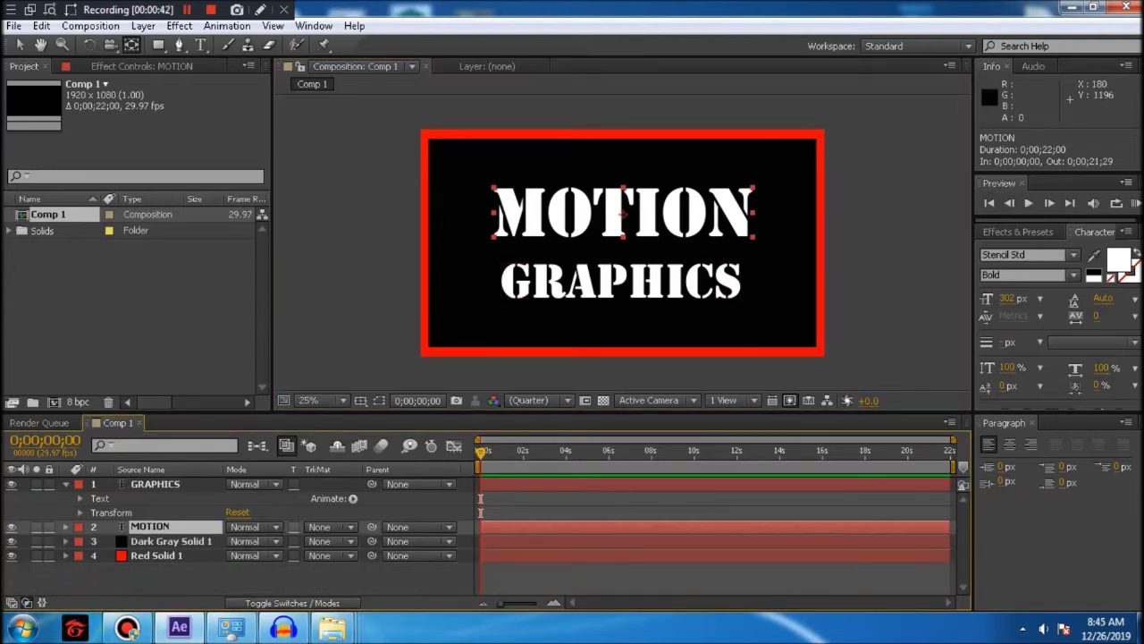
{"action": "left_click", "coordinate": [66, 527]}
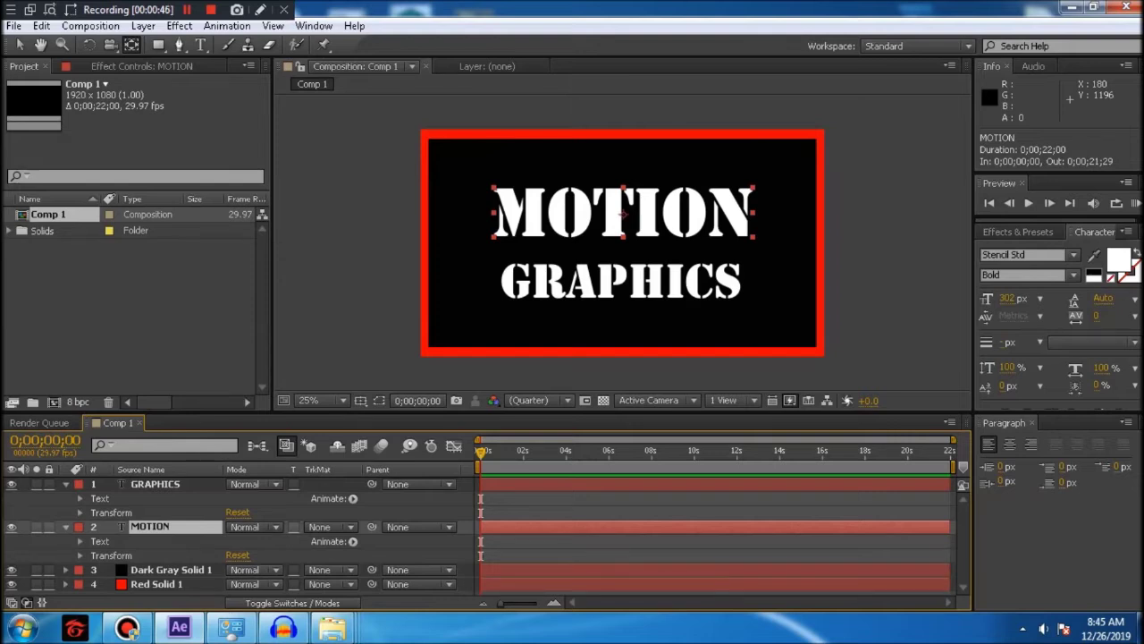
{"action": "left_click", "coordinate": [79, 555]}
{"action": "left_click", "coordinate": [80, 501]}
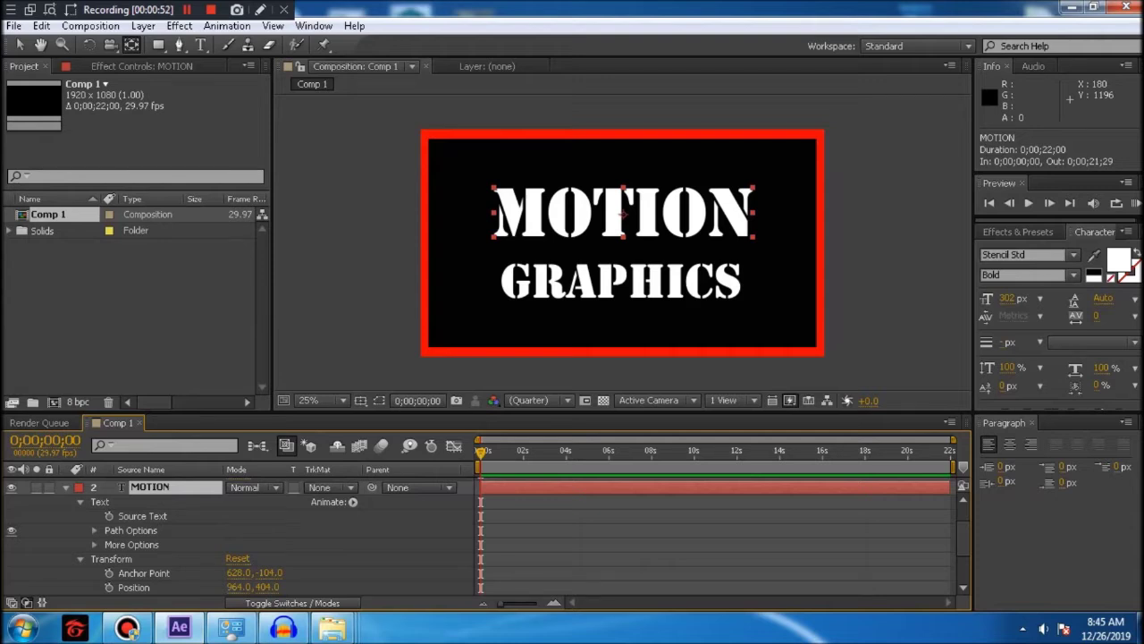
{"action": "left_click", "coordinate": [80, 502]}
- Turn off Scale keyframing on the MOTION text layer, removing its keyframe at 0 seconds
{"action": "scroll", "coordinate": [241, 536], "scroll_direction": "down", "scroll_amount": 2}
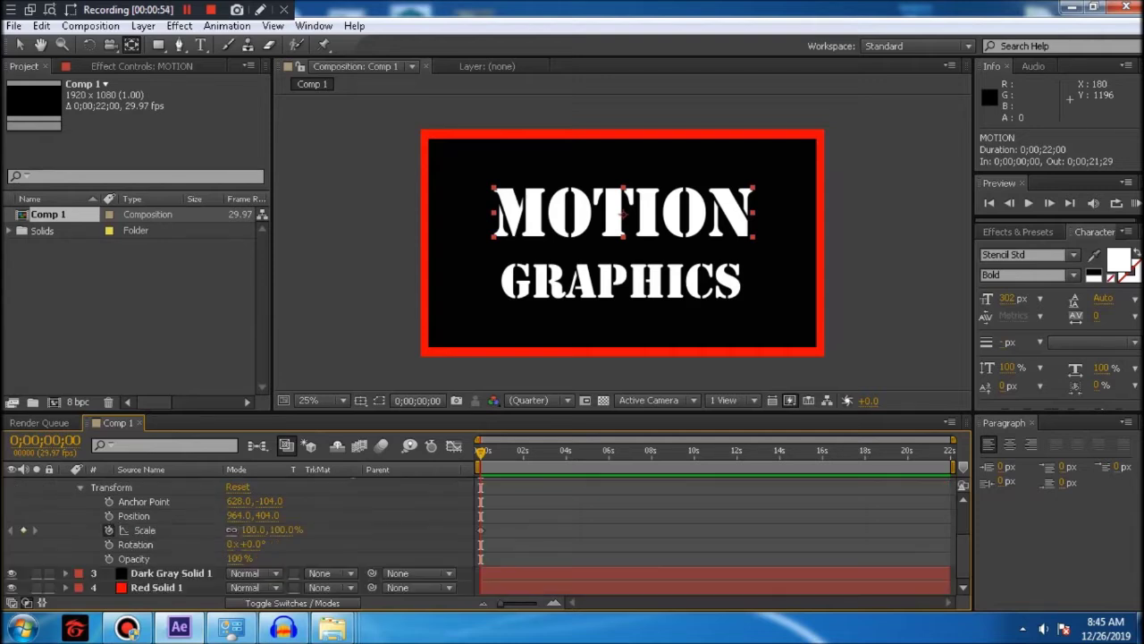
{"action": "scroll", "coordinate": [241, 536], "scroll_direction": "up", "scroll_amount": 2}
{"action": "scroll", "coordinate": [241, 536], "scroll_direction": "down", "scroll_amount": 1}
{"action": "left_click", "coordinate": [108, 530]}
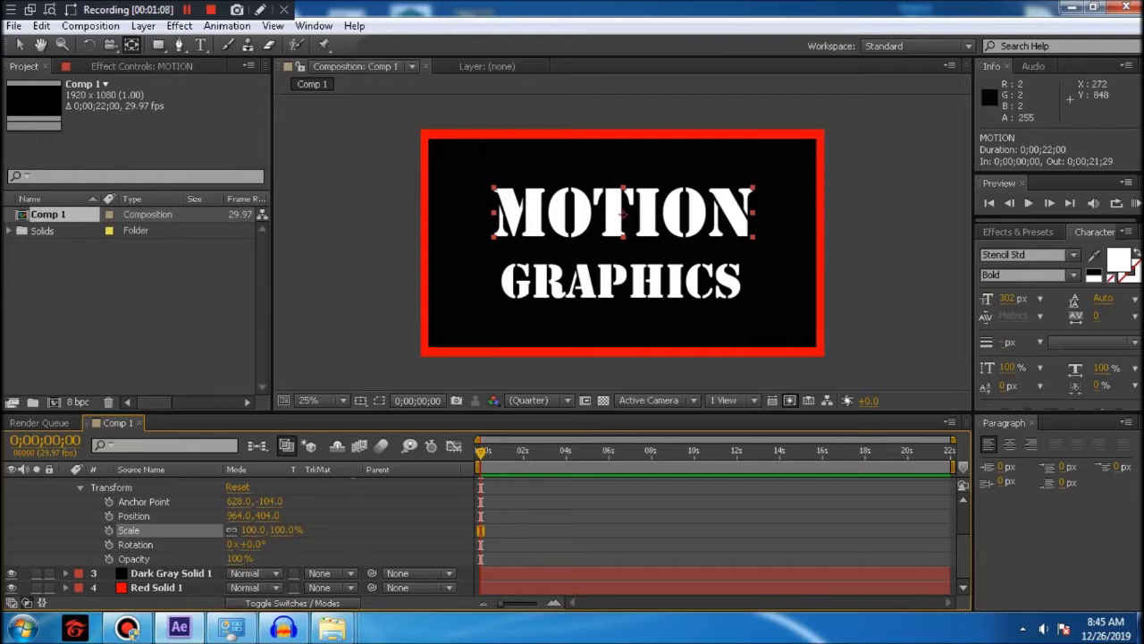
- Add a 100% Scale keyframe to the MOTION layer at 0 seconds and advance the current time to 0;00;01;01
{"action": "left_click_drag", "start_coordinate": [963, 559], "coordinate": [963, 557]}
{"action": "scroll", "coordinate": [242, 536], "scroll_direction": "up", "scroll_amount": 1}
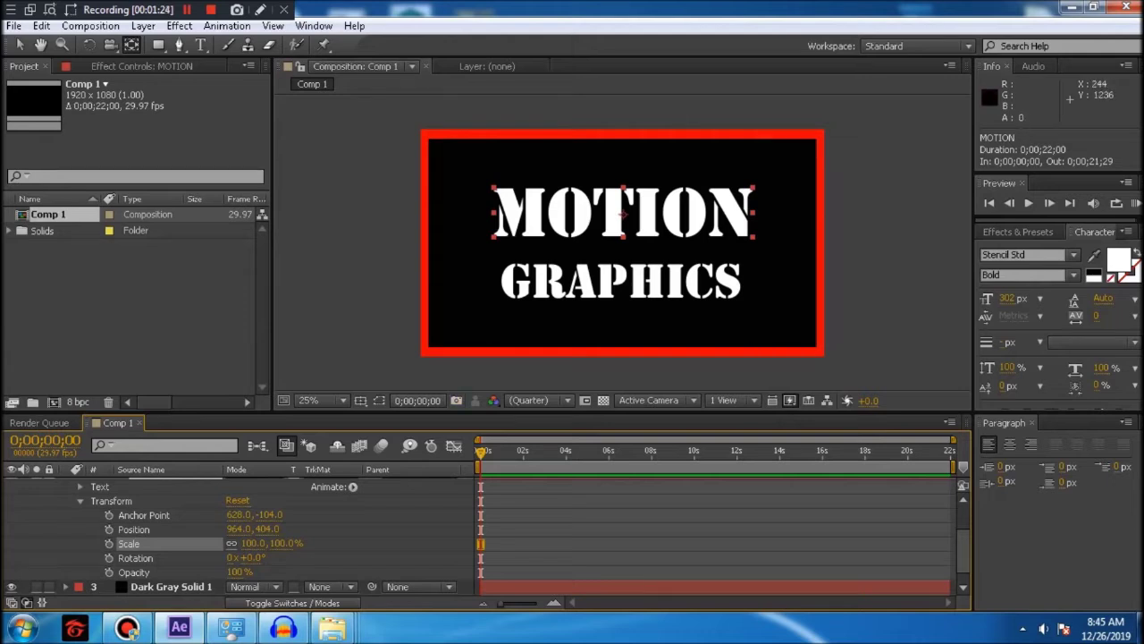
{"action": "scroll", "coordinate": [268, 536], "scroll_direction": "up", "scroll_amount": 2}
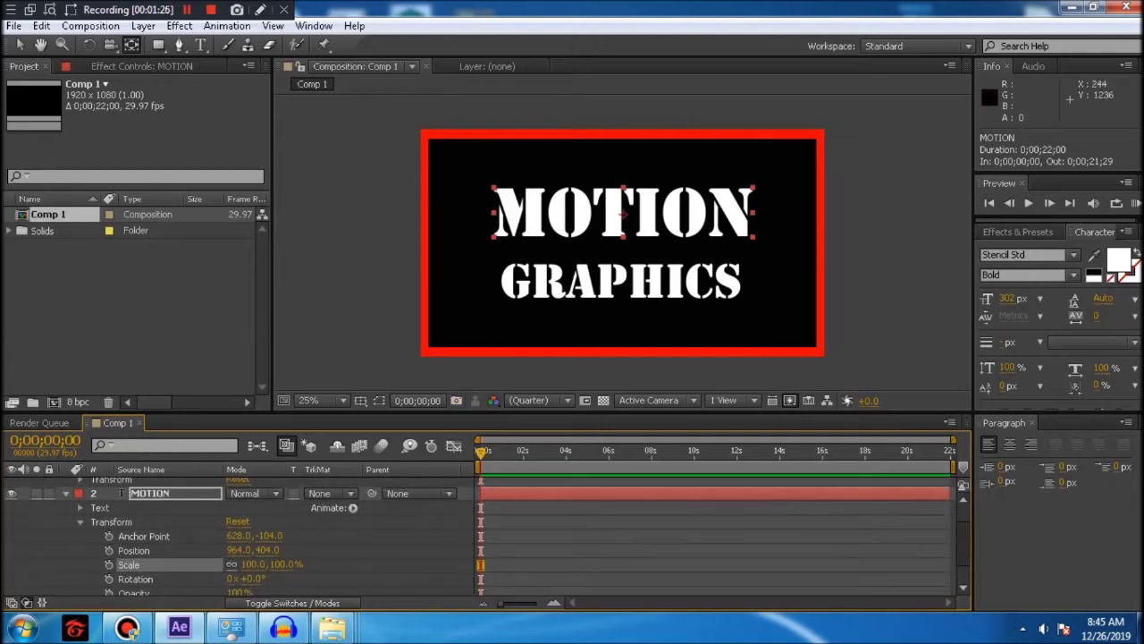
{"action": "left_click", "coordinate": [174, 493]}
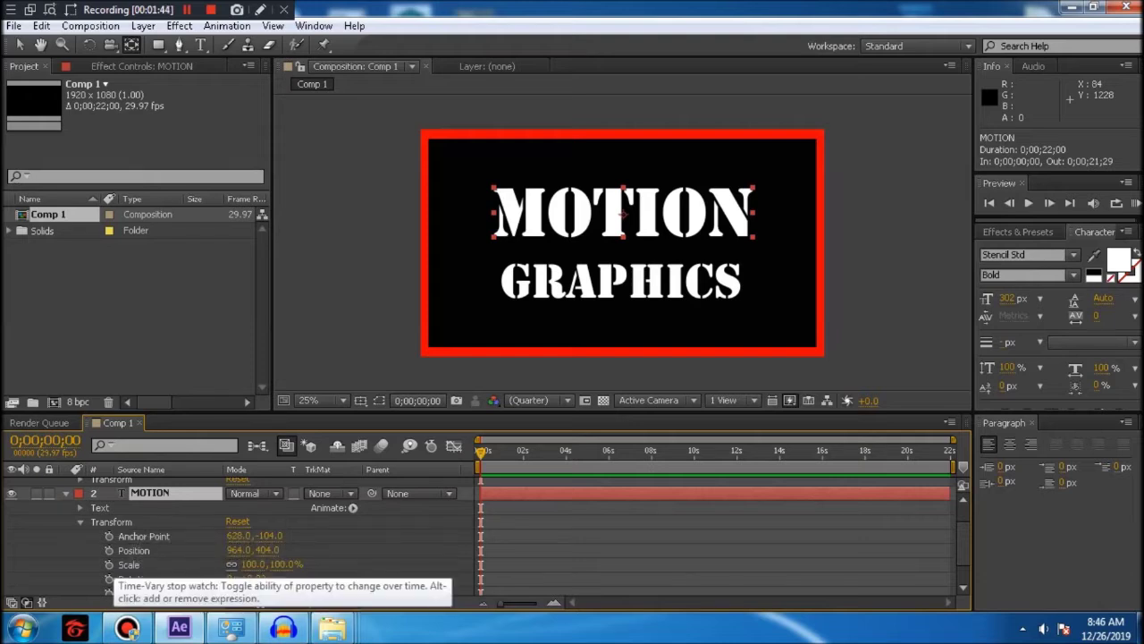
{"action": "left_click", "coordinate": [109, 565]}
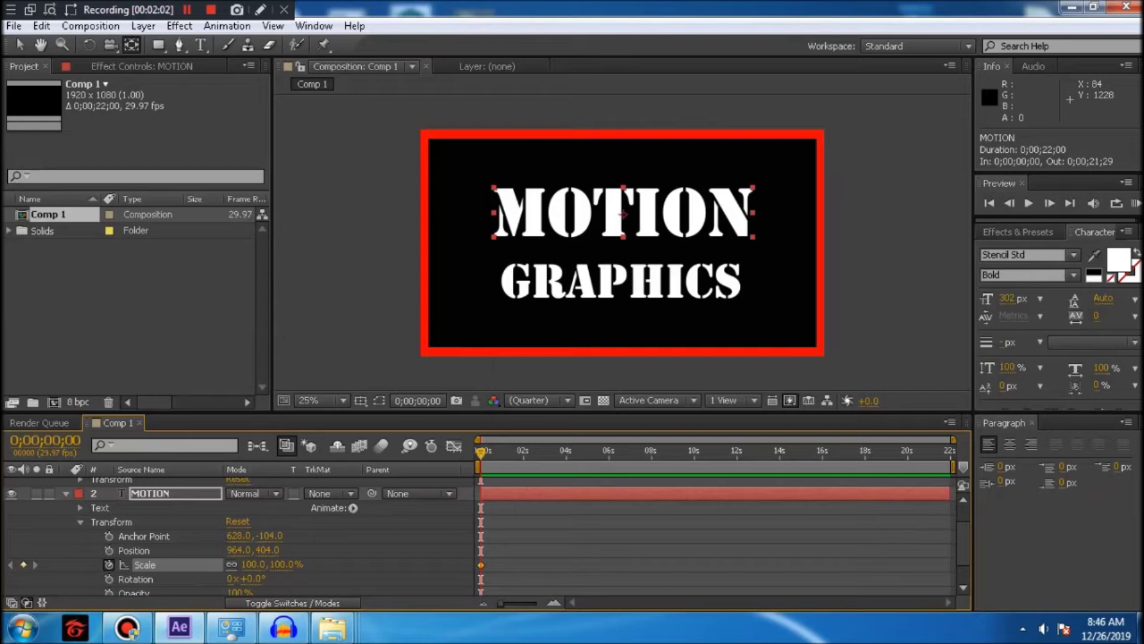
{"action": "key", "text": "space"}
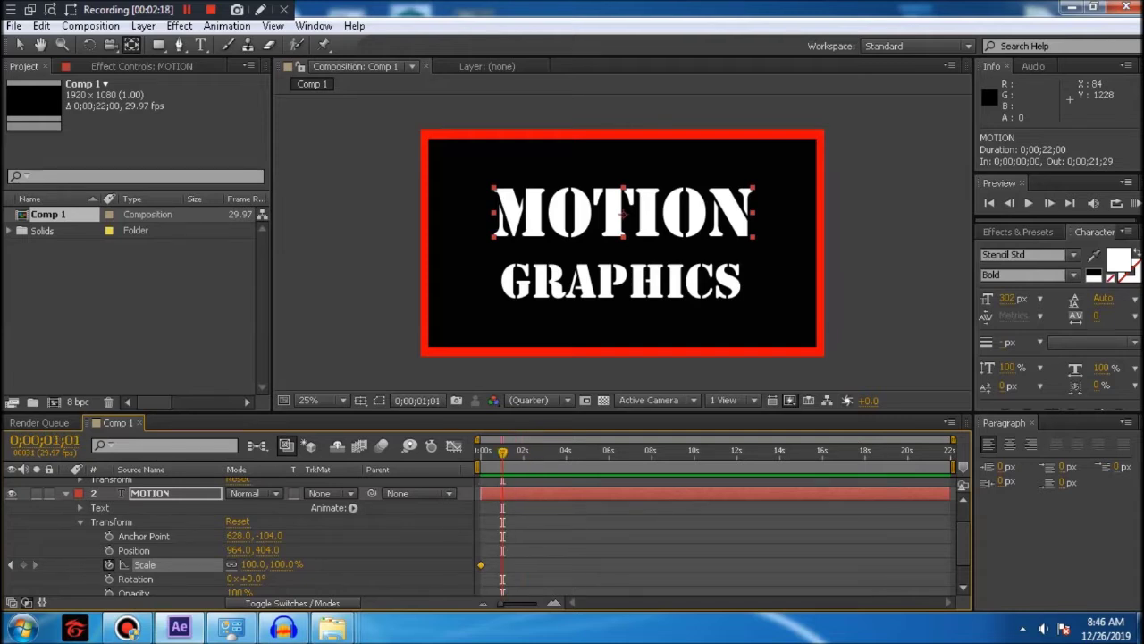
- Add a 125% Scale keyframe to the MOTION layer at 0;00;02;00 and preview the animation
{"action": "left_click_drag", "start_coordinate": [503, 453], "coordinate": [523, 453]}
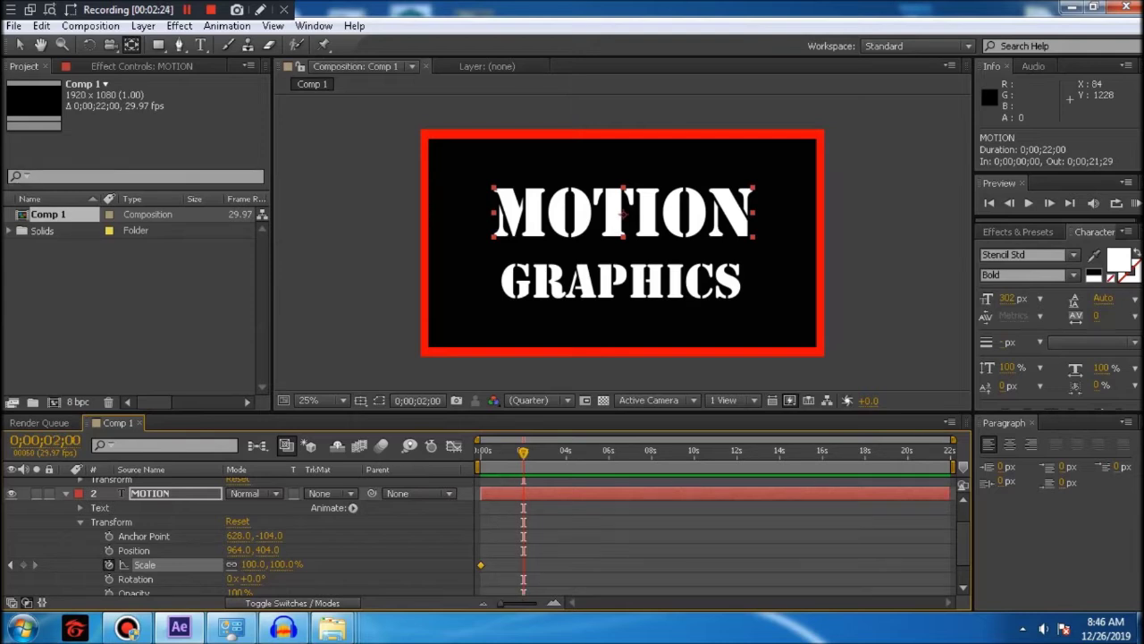
{"action": "left_click", "coordinate": [253, 564]}
{"action": "type", "text": "125"}
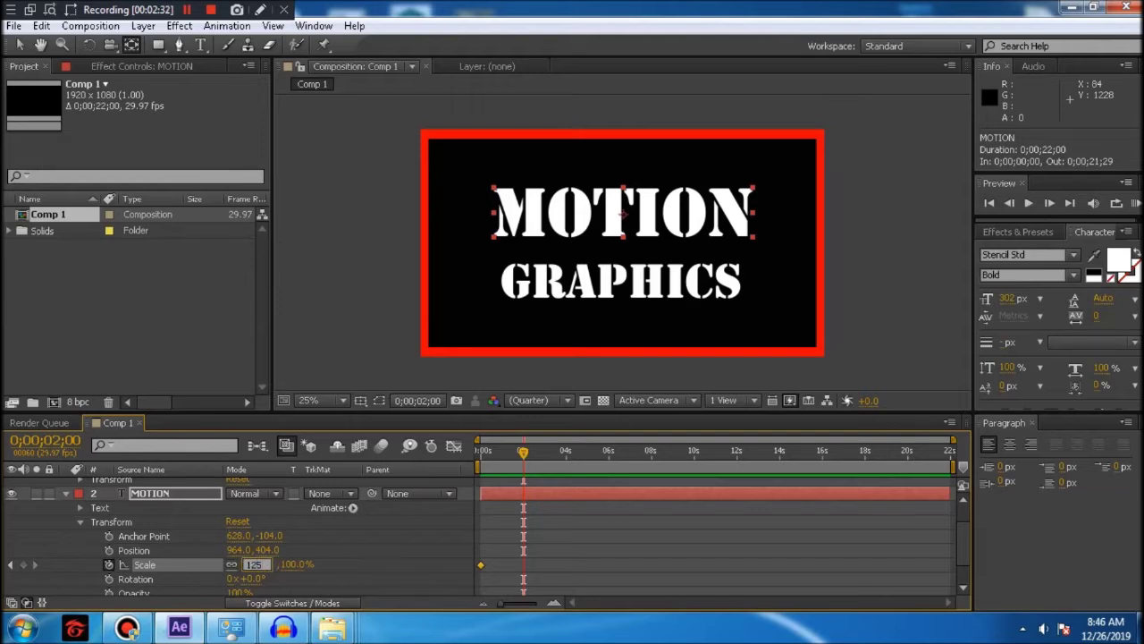
{"action": "key", "text": "Return"}
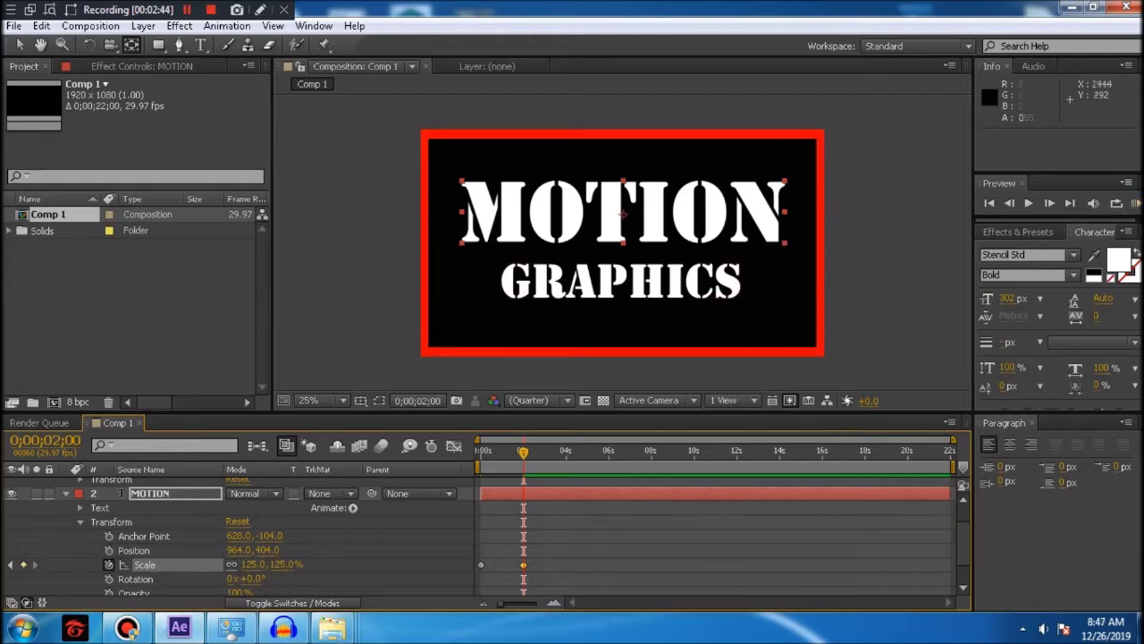
{"action": "key", "text": "KP_0"}
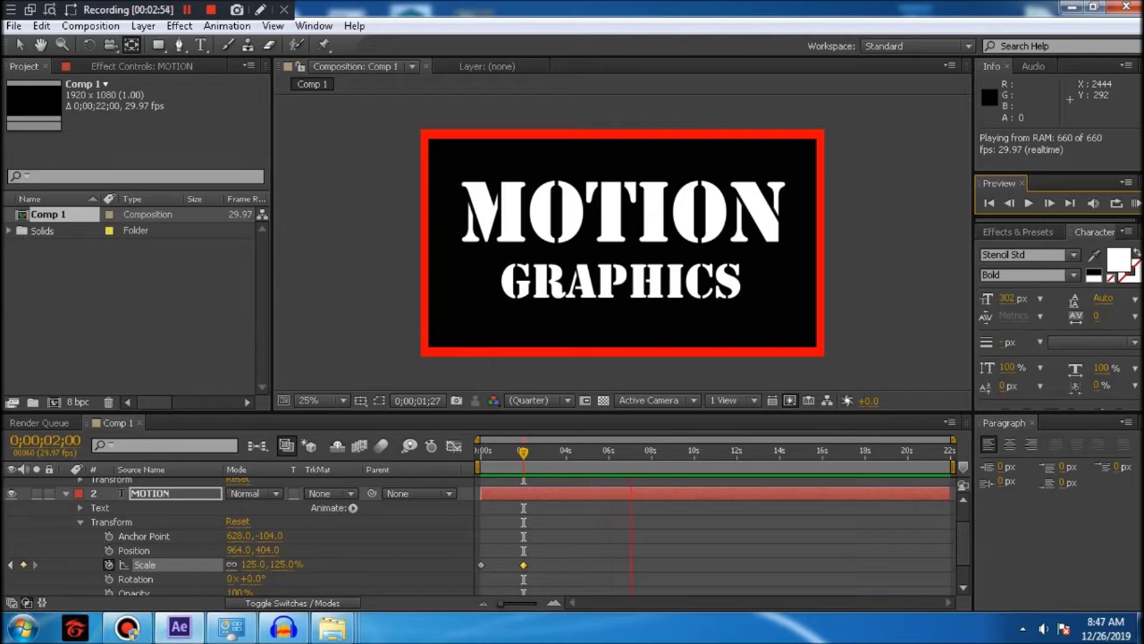
{"action": "key", "text": "space"}
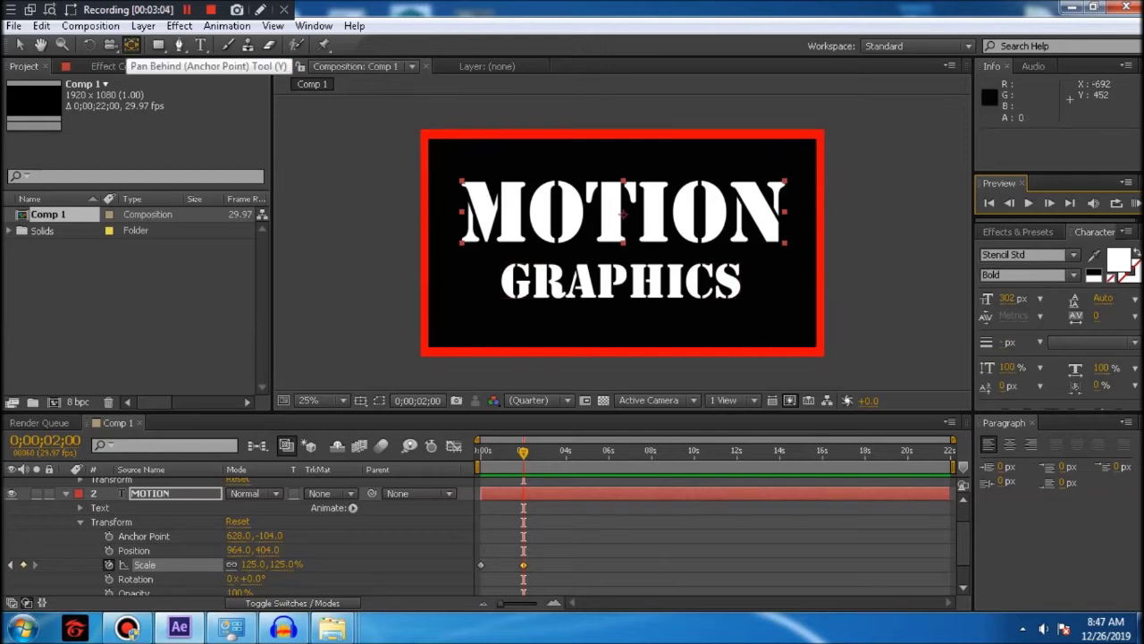
- Move the MOTION layer's anchor point to the lower-left corner of the text and preview the scaling from there
{"action": "left_click", "coordinate": [131, 45]}
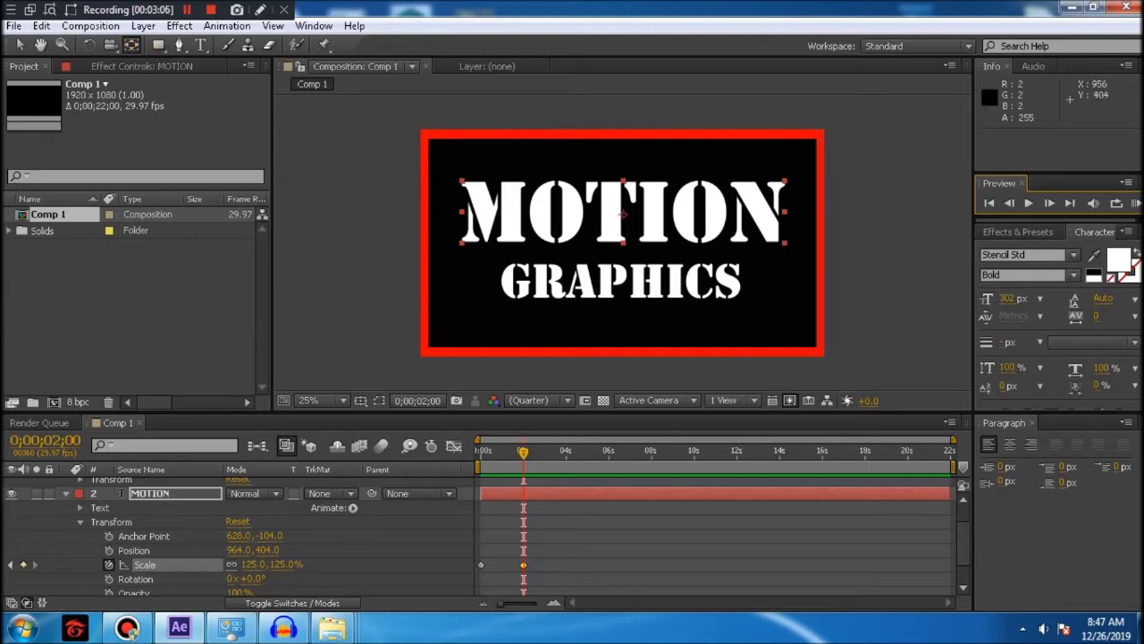
{"action": "left_click_drag", "start_coordinate": [624, 215], "coordinate": [465, 239]}
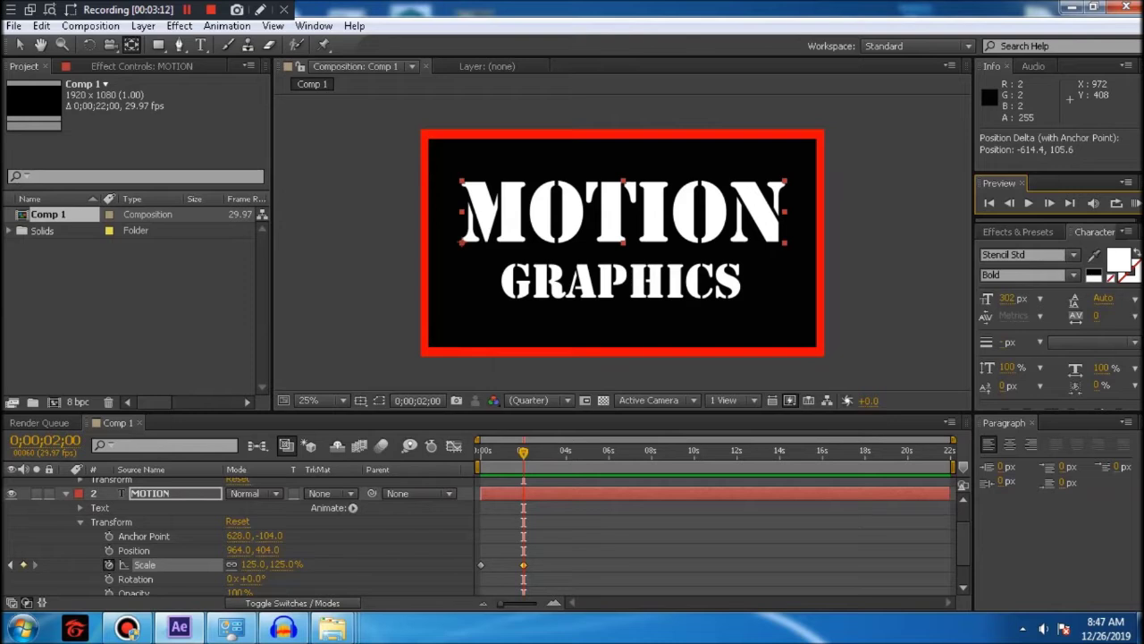
{"action": "left_click_drag", "start_coordinate": [465, 240], "coordinate": [465, 242]}
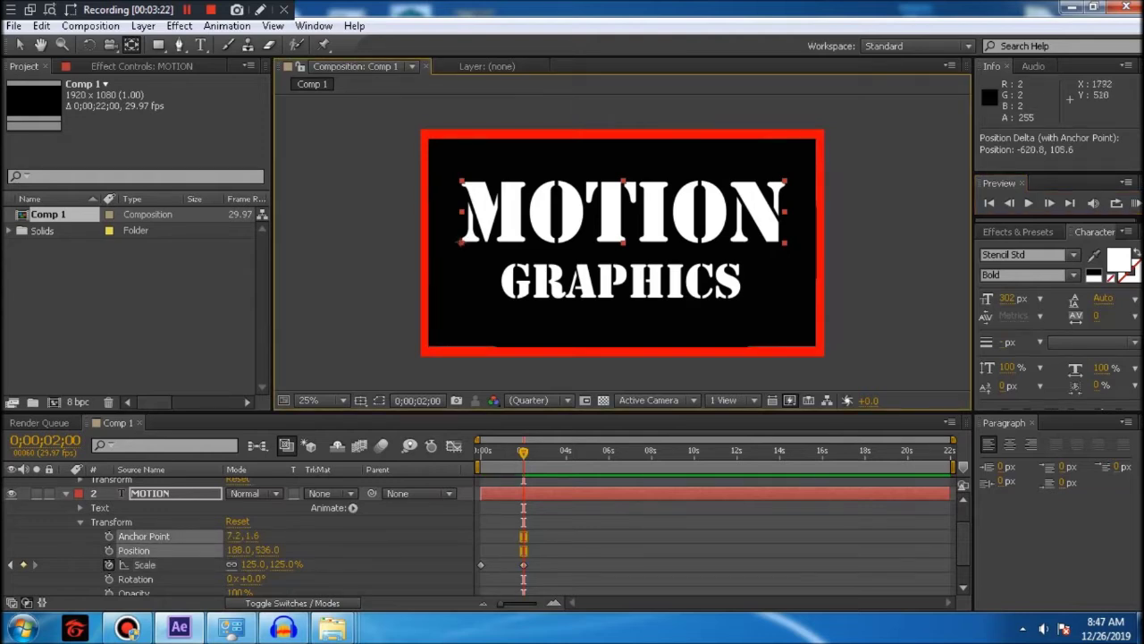
{"action": "left_click_drag", "start_coordinate": [460, 242], "coordinate": [460, 247]}
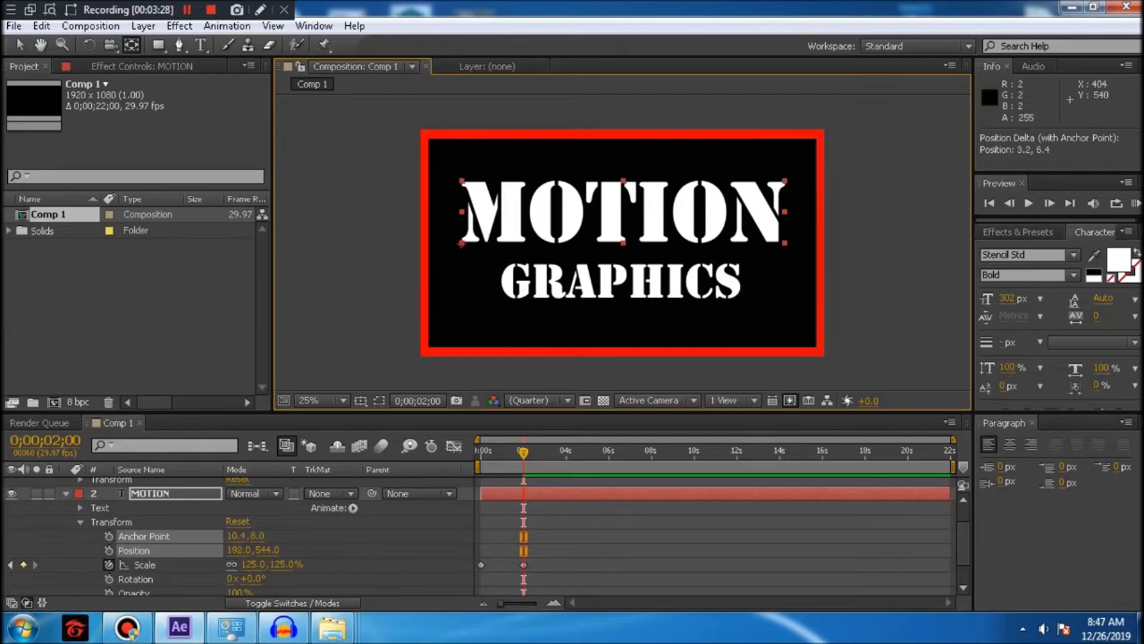
{"action": "left_click", "coordinate": [1136, 203]}
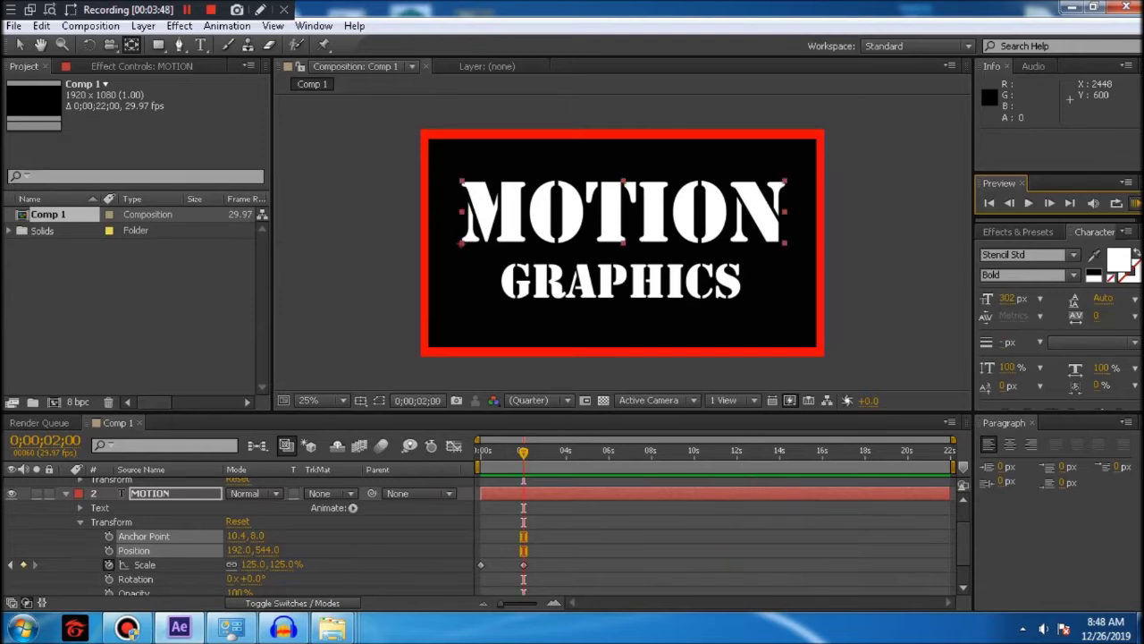
{"action": "key", "text": "space"}
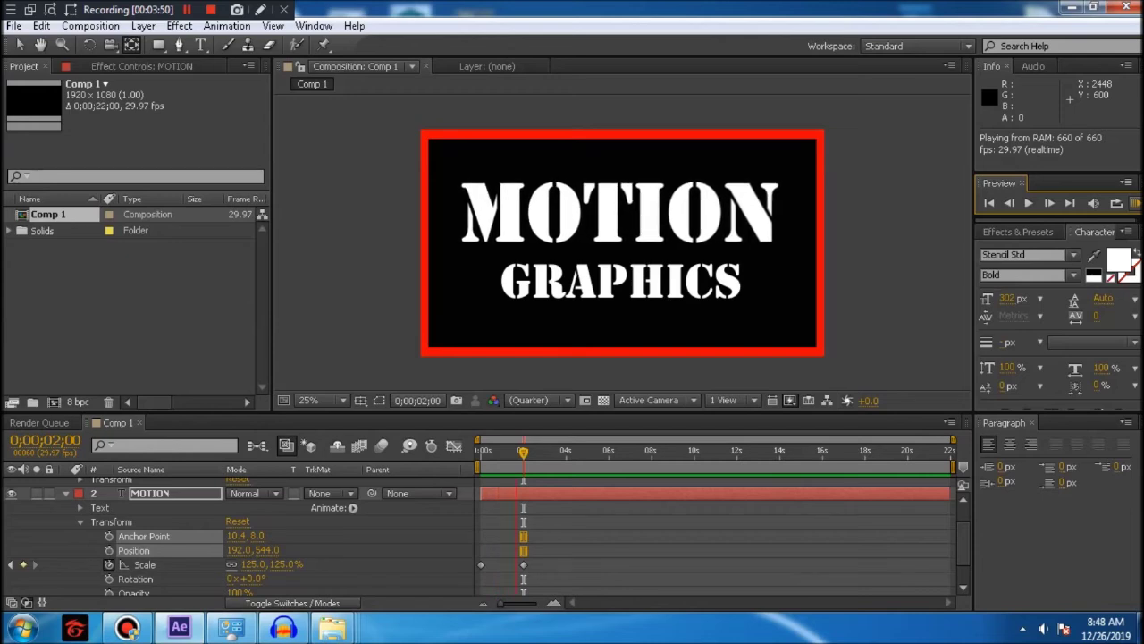
{"action": "key", "text": "space"}
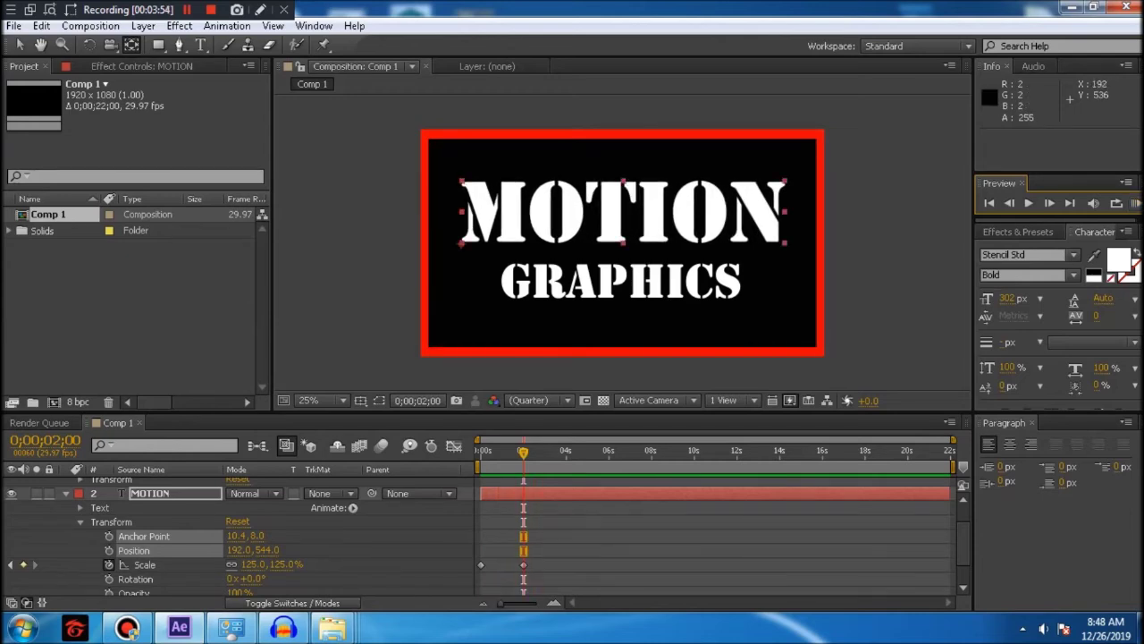
- Try the MOTION layer's anchor point at the text's lower-right corner, preview the scaling, and undo the move
{"action": "left_click", "coordinate": [62, 45]}
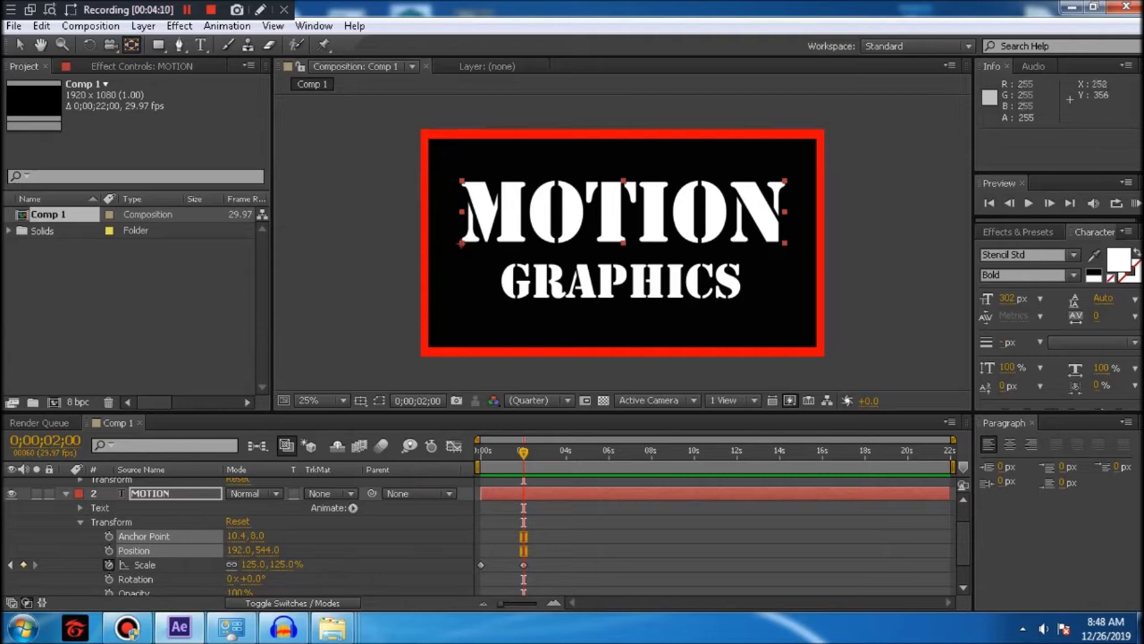
{"action": "left_click_drag", "start_coordinate": [461, 243], "coordinate": [780, 241]}
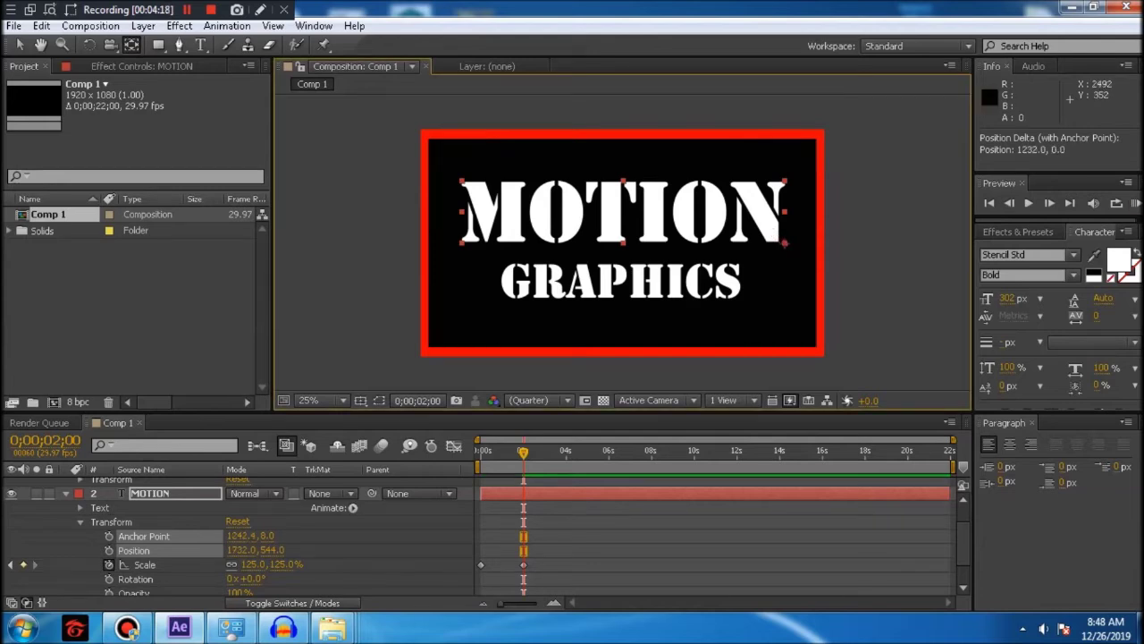
{"action": "left_click", "coordinate": [1136, 203]}
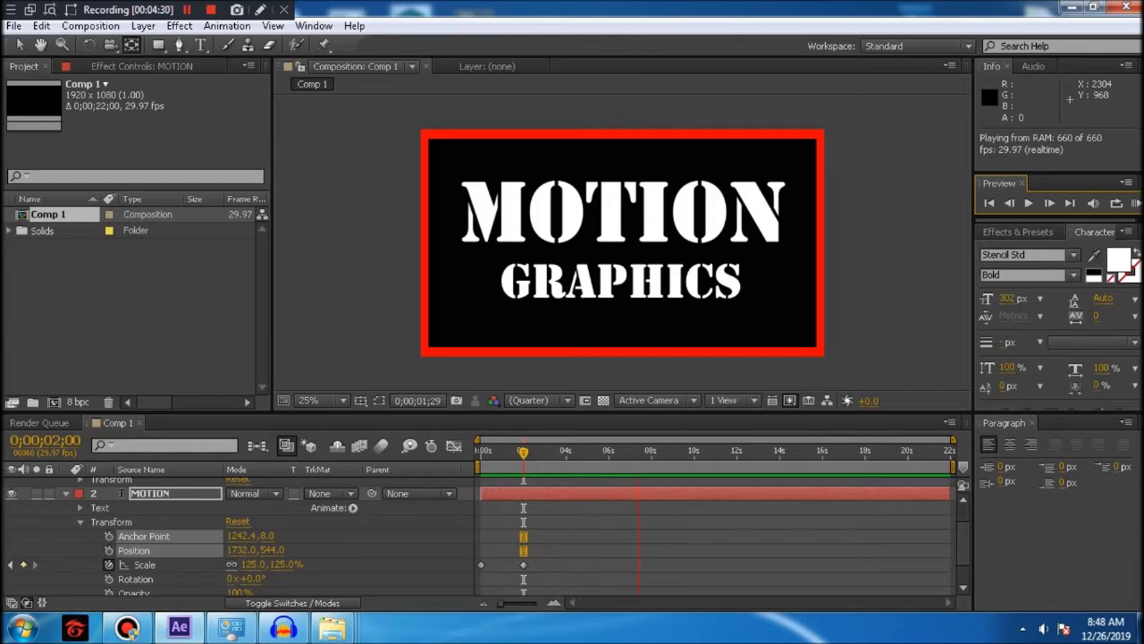
{"action": "key", "text": "space"}
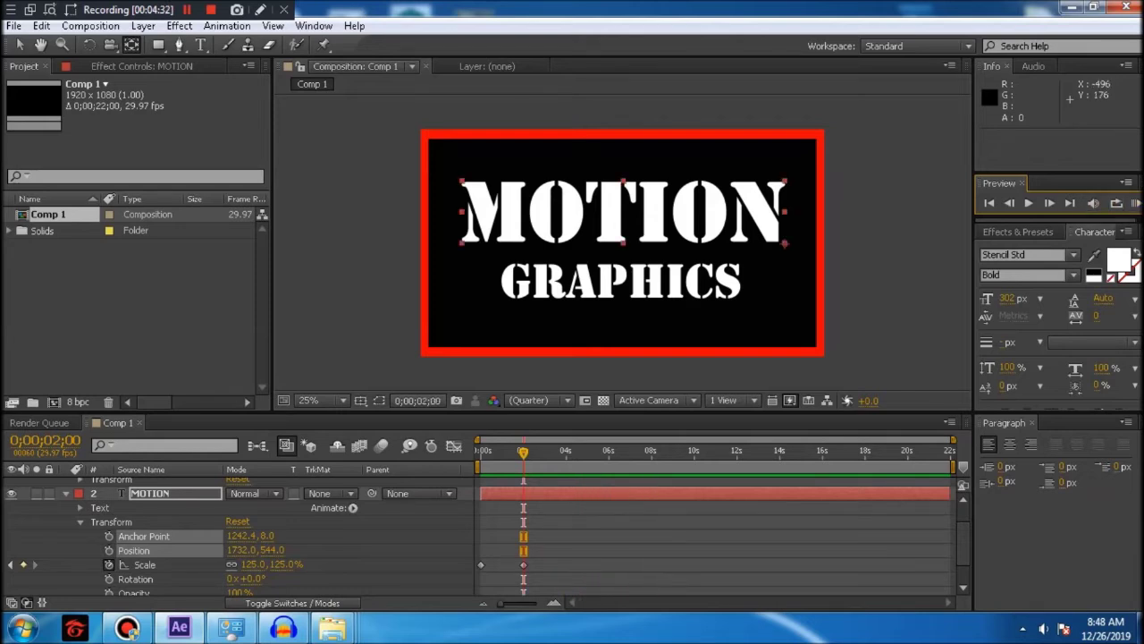
{"action": "left_click", "coordinate": [41, 25]}
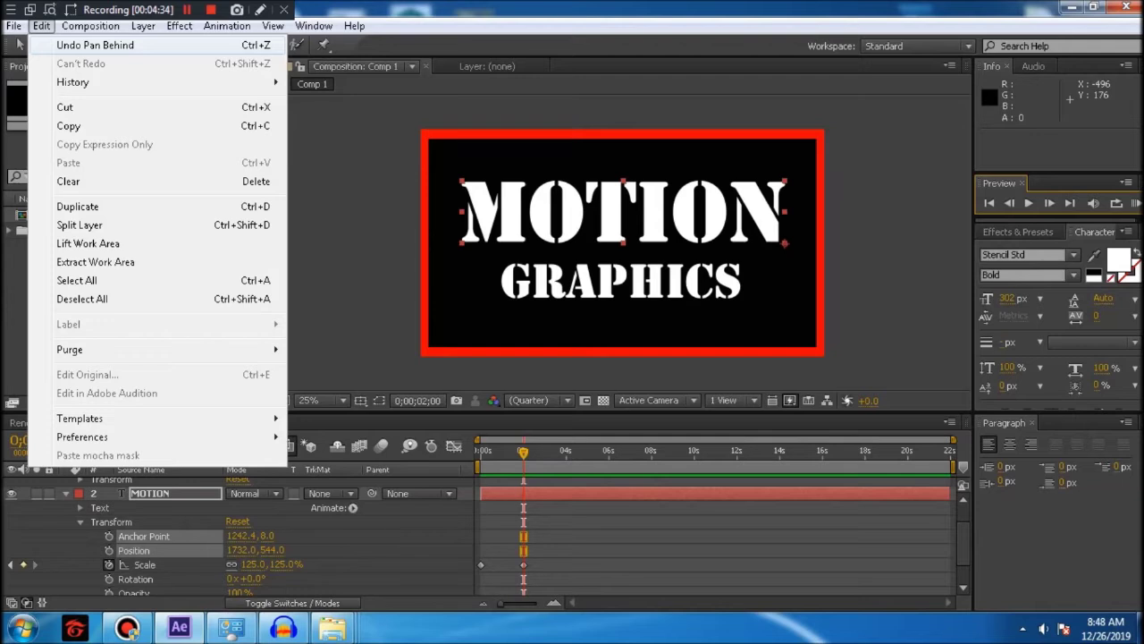
{"action": "mouse_move", "coordinate": [91, 25]}
{"action": "left_click", "coordinate": [95, 45]}
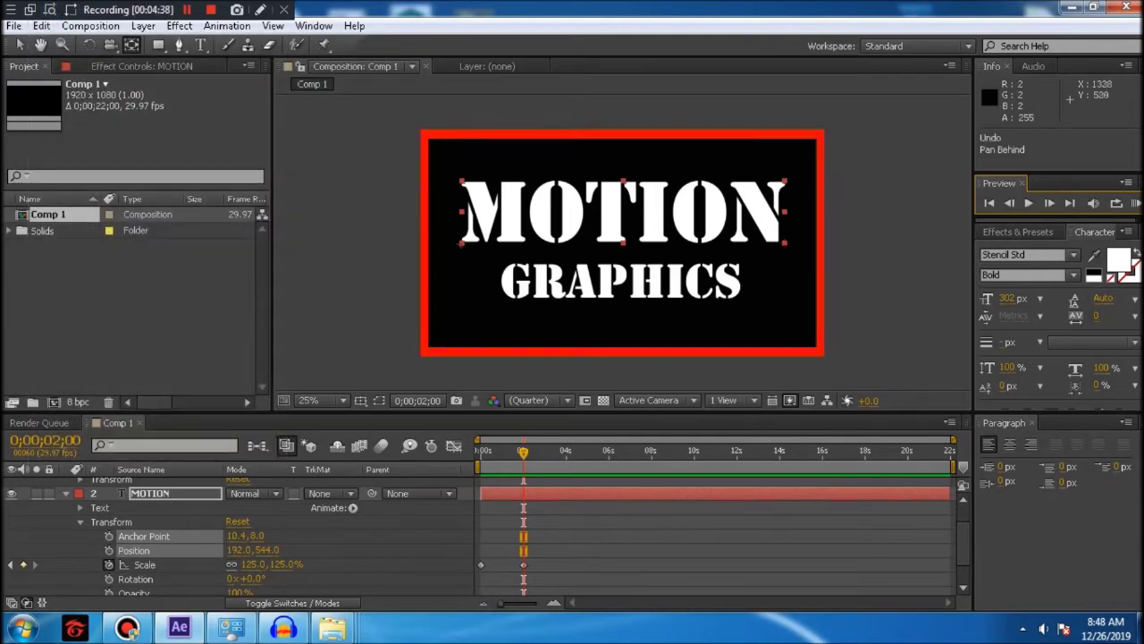
- Move the MOTION layer's anchor point back to the centre of the text and preview the scaling
{"action": "left_click_drag", "start_coordinate": [460, 245], "coordinate": [623, 214]}
{"action": "key", "text": "KP_0"}
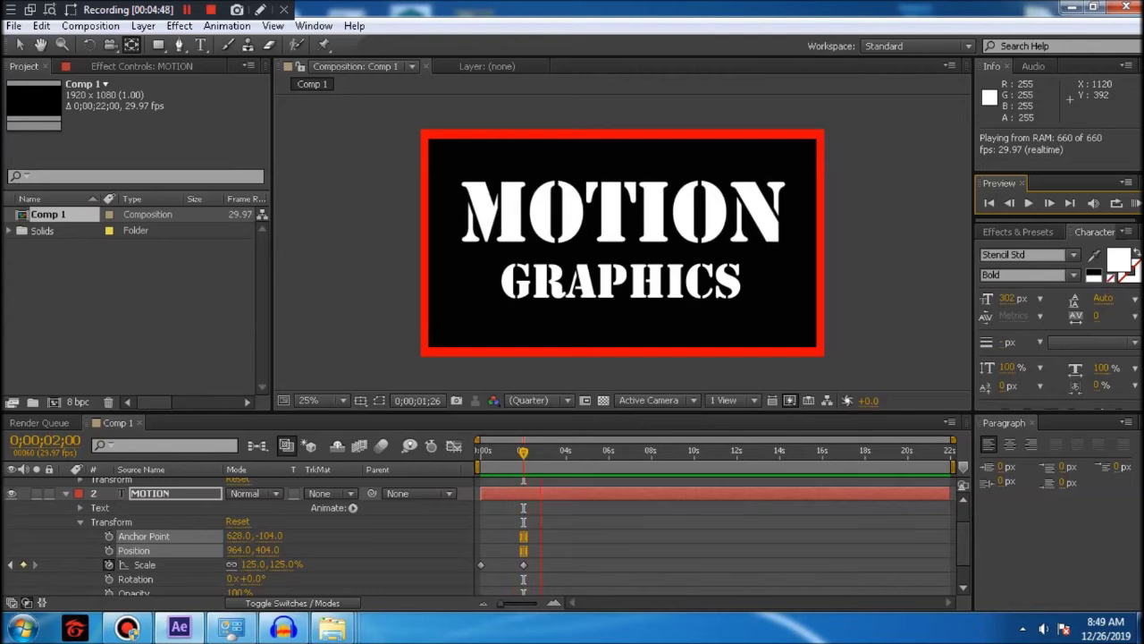
{"action": "key", "text": "space"}
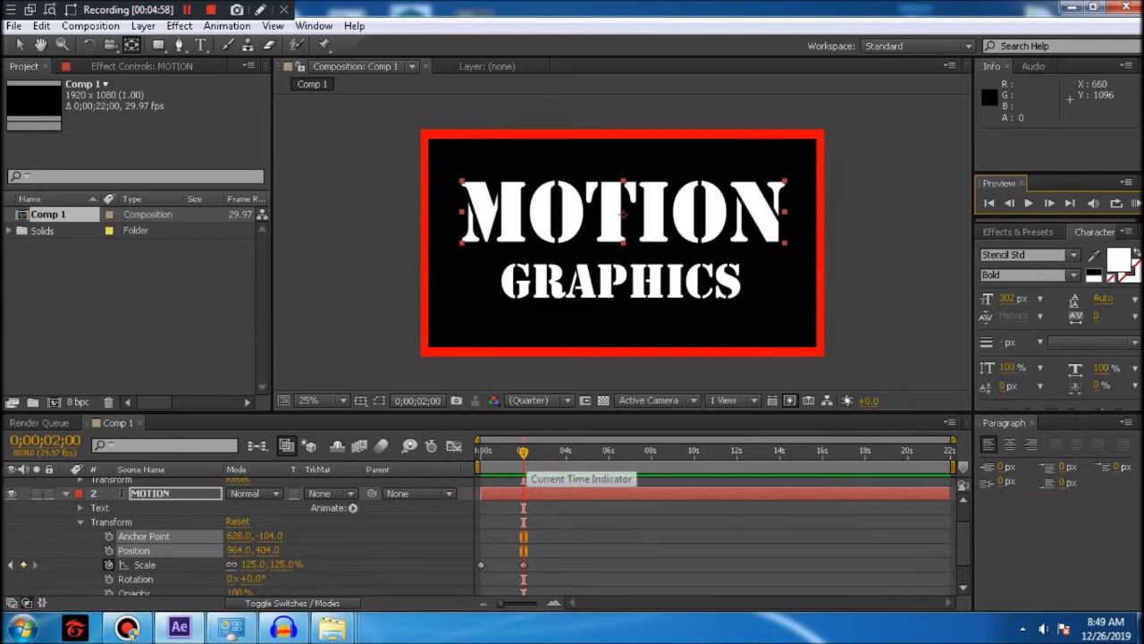
- Add a 100% Scale keyframe to the MOTION layer at 0;00;04;04 and preview the animation
{"action": "left_click_drag", "start_coordinate": [523, 451], "coordinate": [569, 451]}
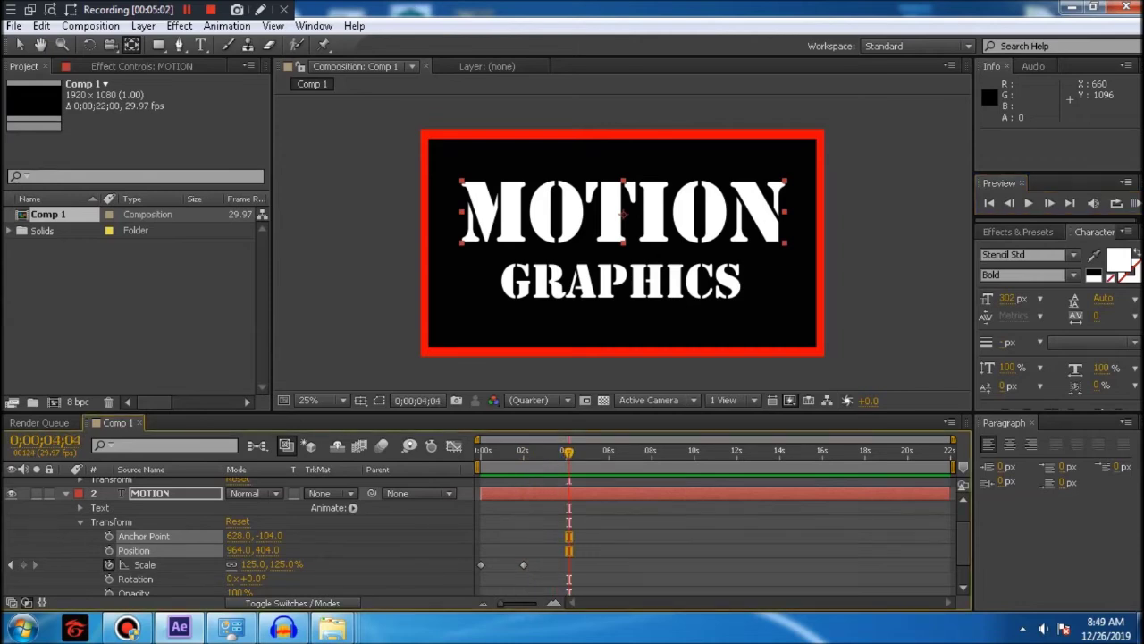
{"action": "left_click", "coordinate": [145, 564]}
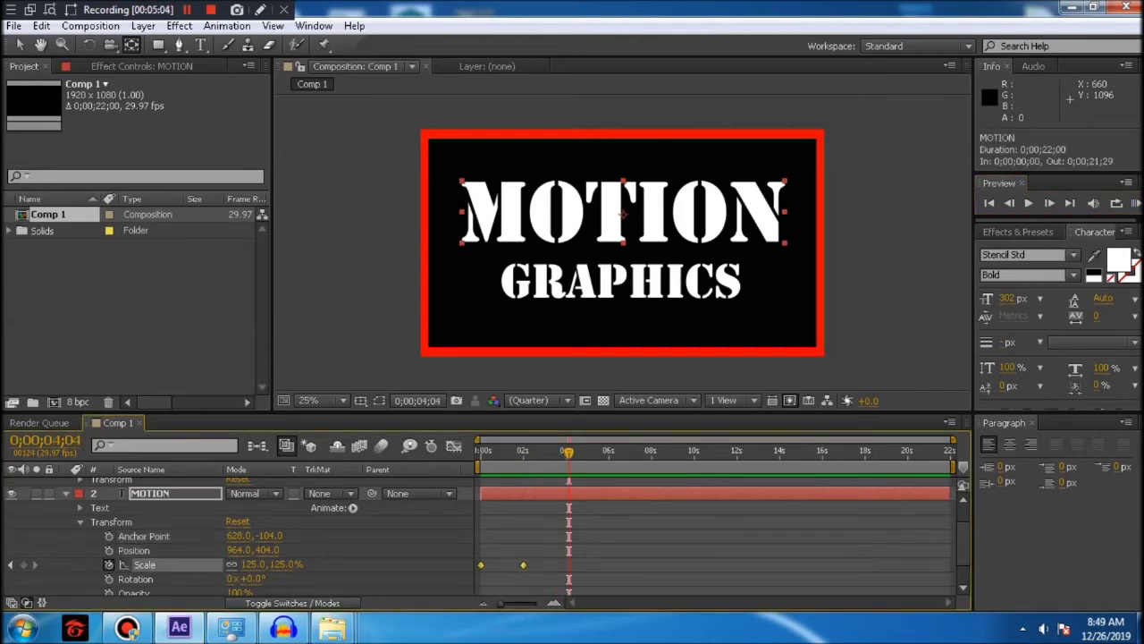
{"action": "left_click", "coordinate": [254, 564]}
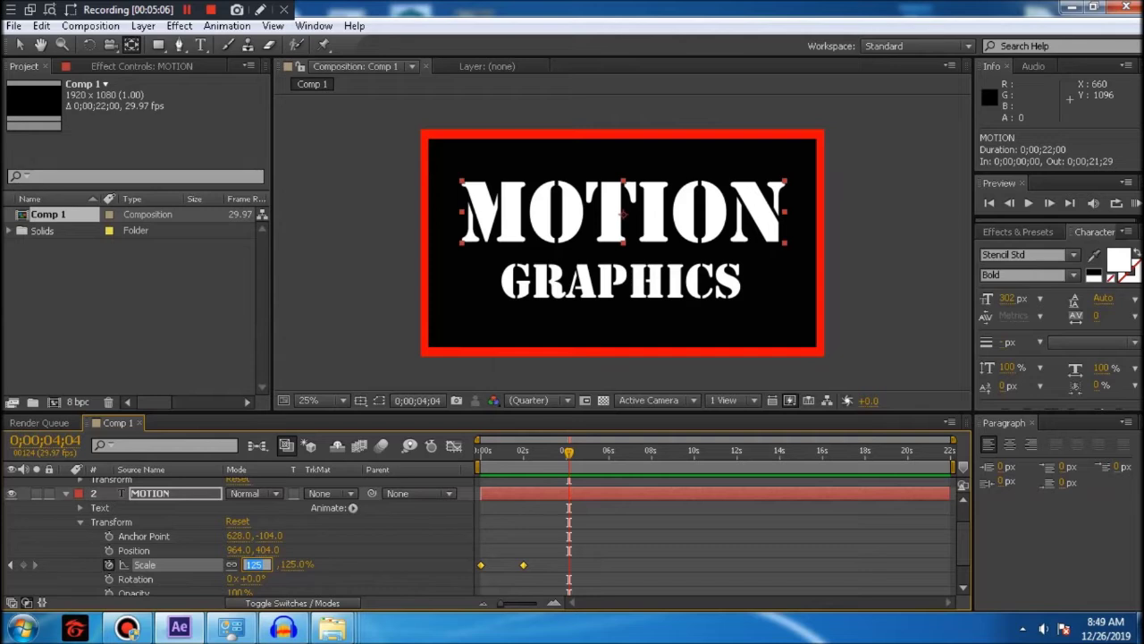
{"action": "type", "text": "100"}
{"action": "key", "text": "Return"}
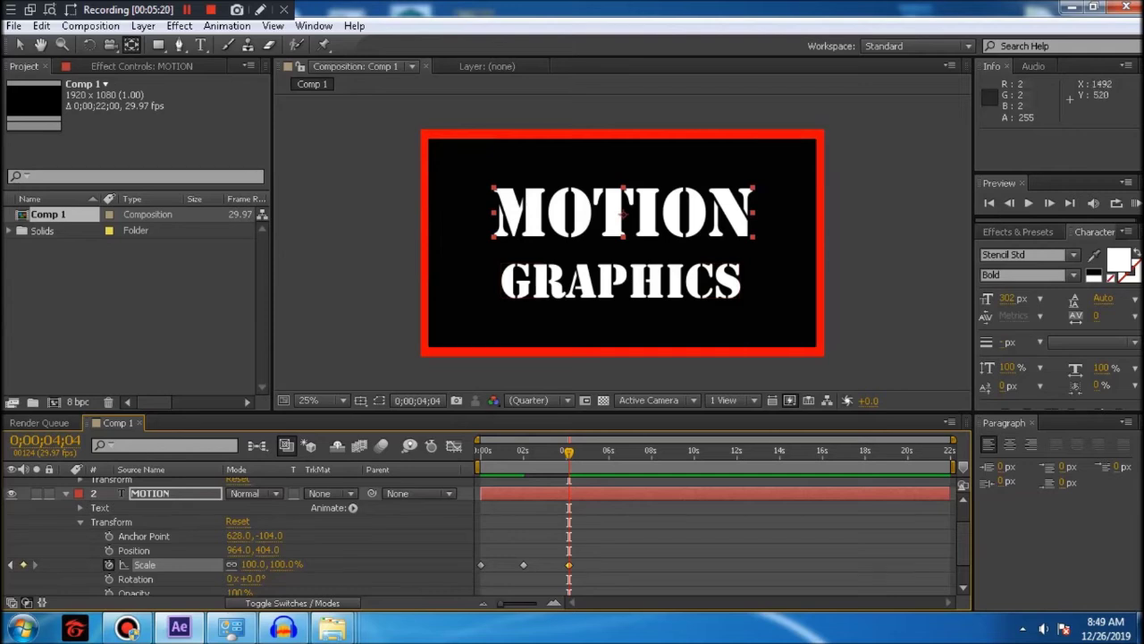
{"action": "key", "text": "space"}
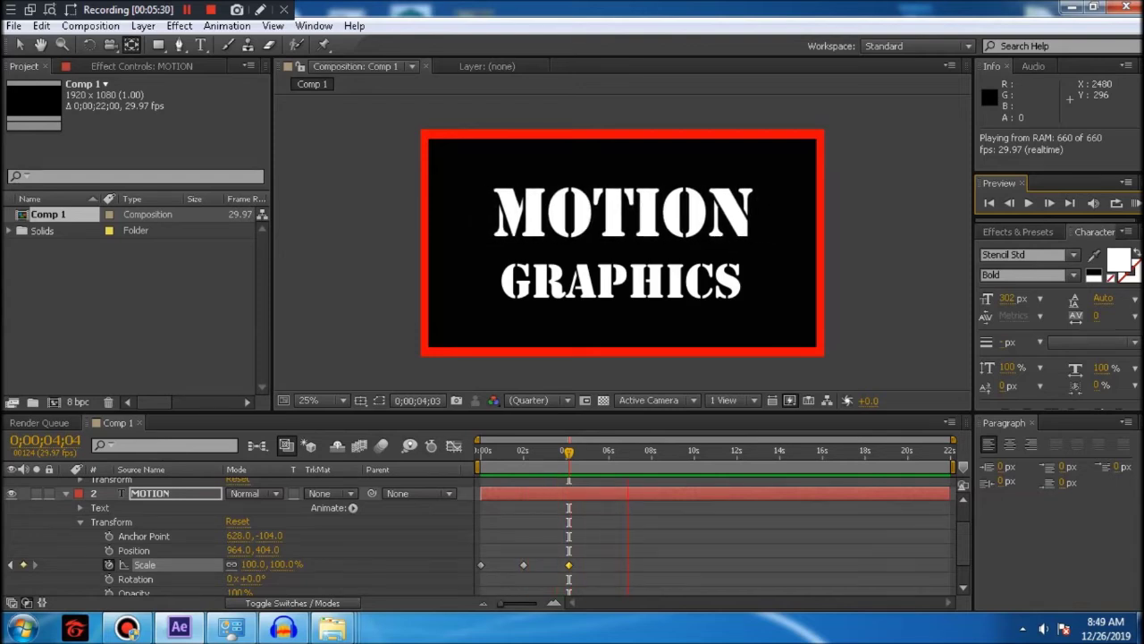
{"action": "key", "text": "space"}
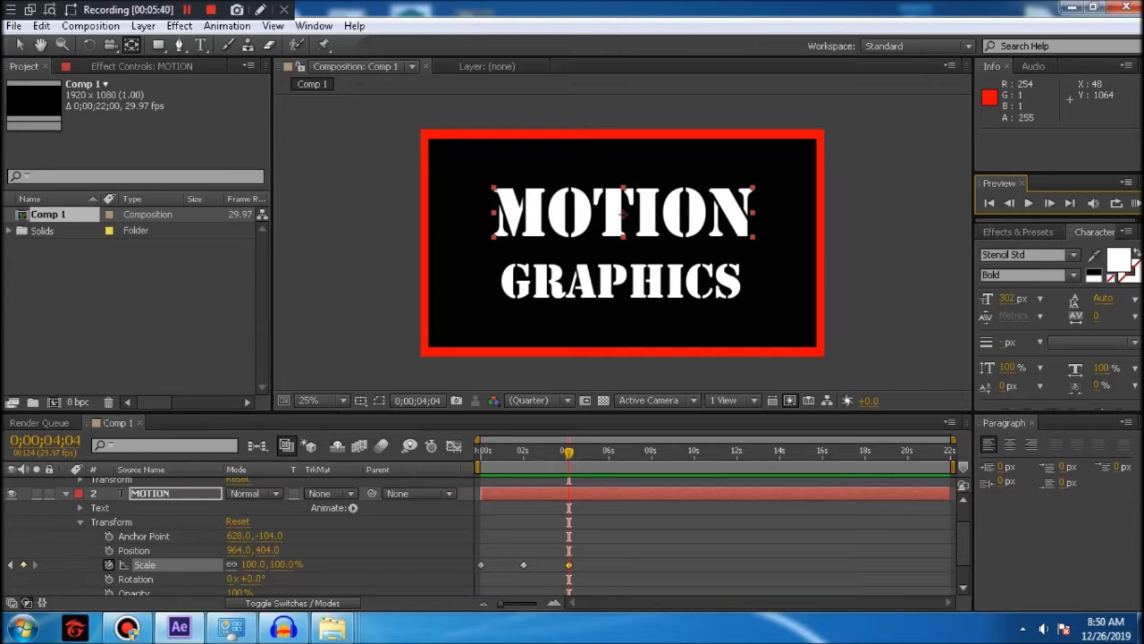
- Select all three Scale keyframes of the MOTION layer and apply Easy Ease to them
{"action": "key", "text": "F2"}
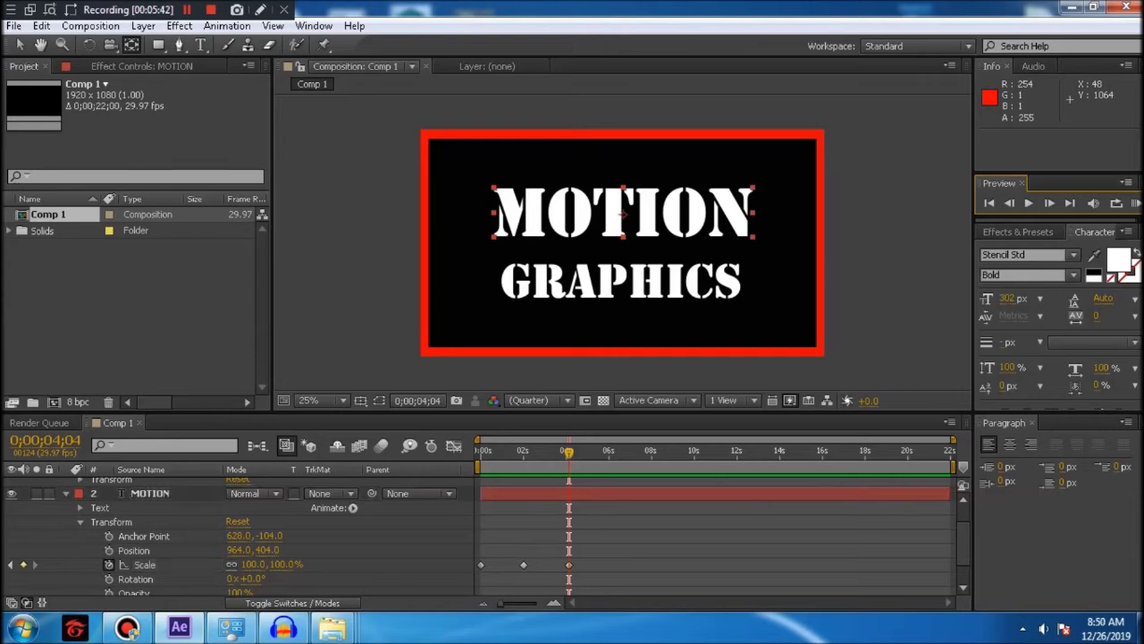
{"action": "key", "text": "F2"}
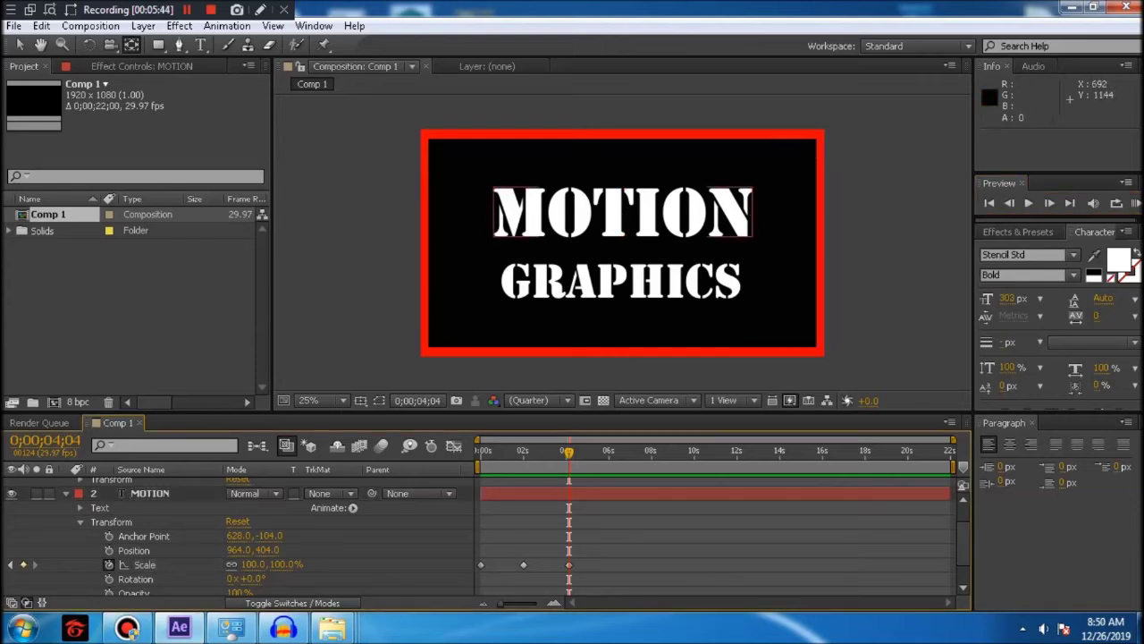
{"action": "left_click", "coordinate": [568, 564]}
{"action": "key", "text": "F2"}
{"action": "left_click_drag", "start_coordinate": [591, 573], "coordinate": [474, 558]}
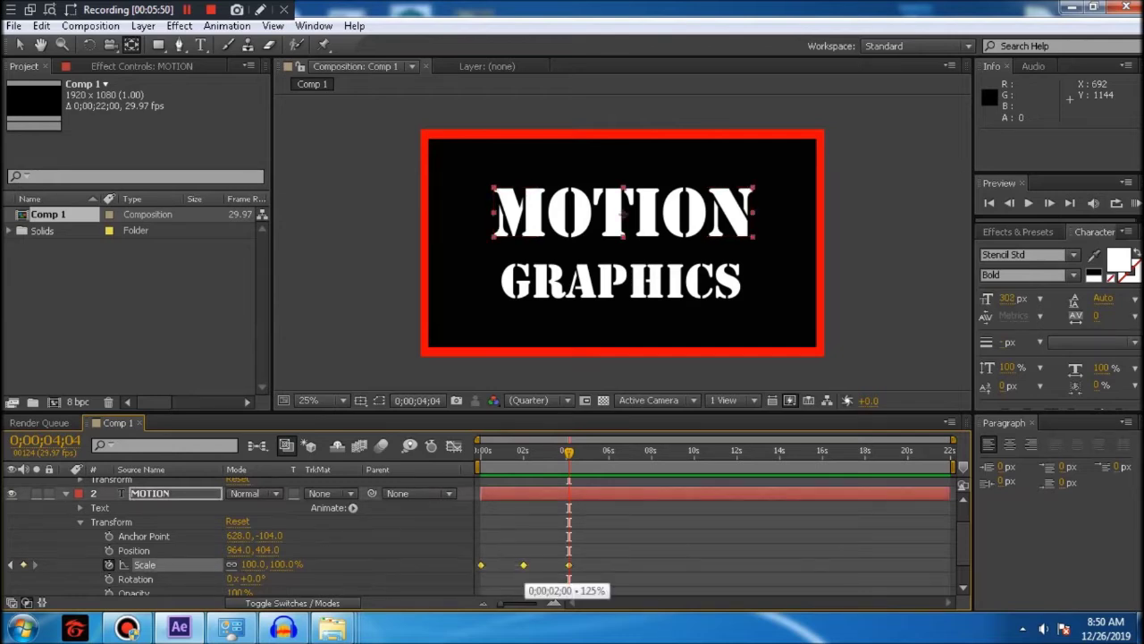
{"action": "right_click", "coordinate": [523, 564]}
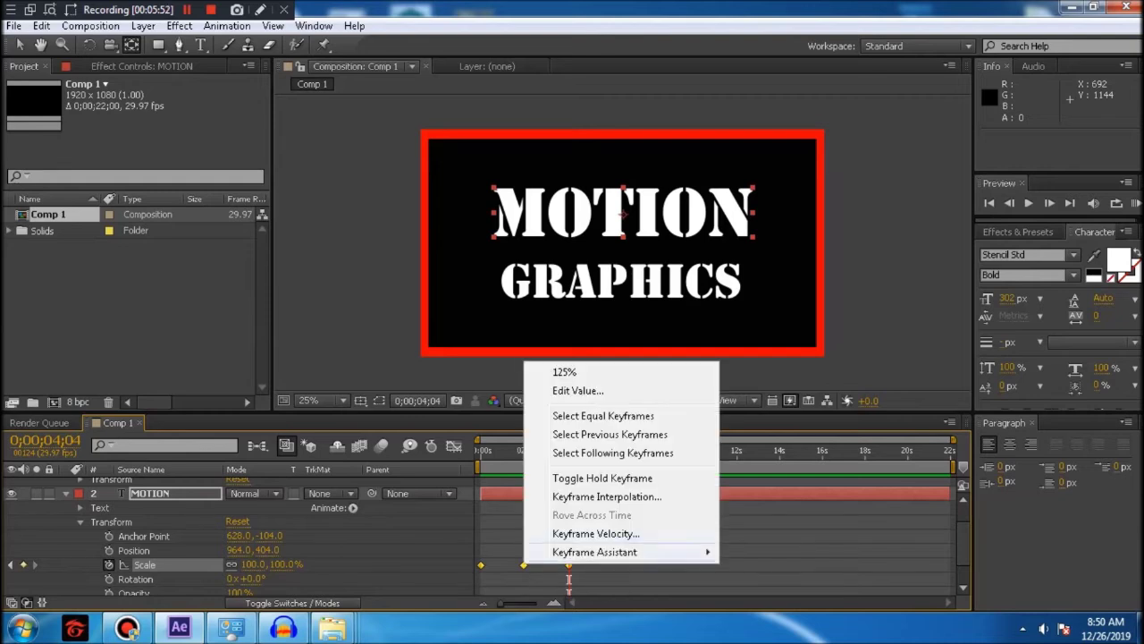
{"action": "mouse_move", "coordinate": [608, 552]}
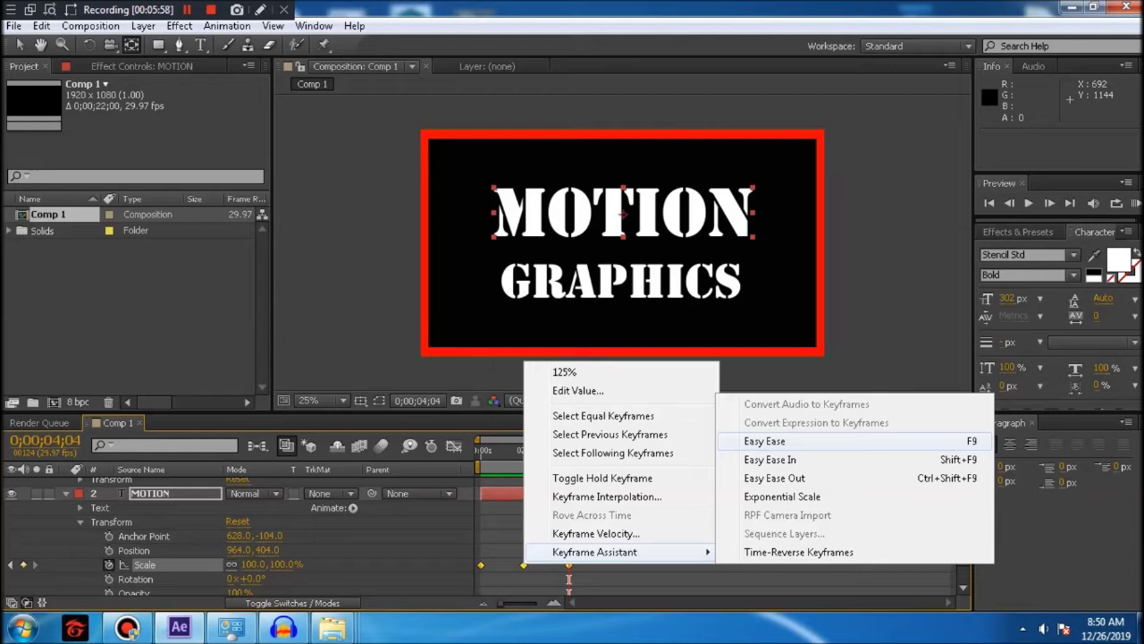
{"action": "left_click", "coordinate": [764, 441]}
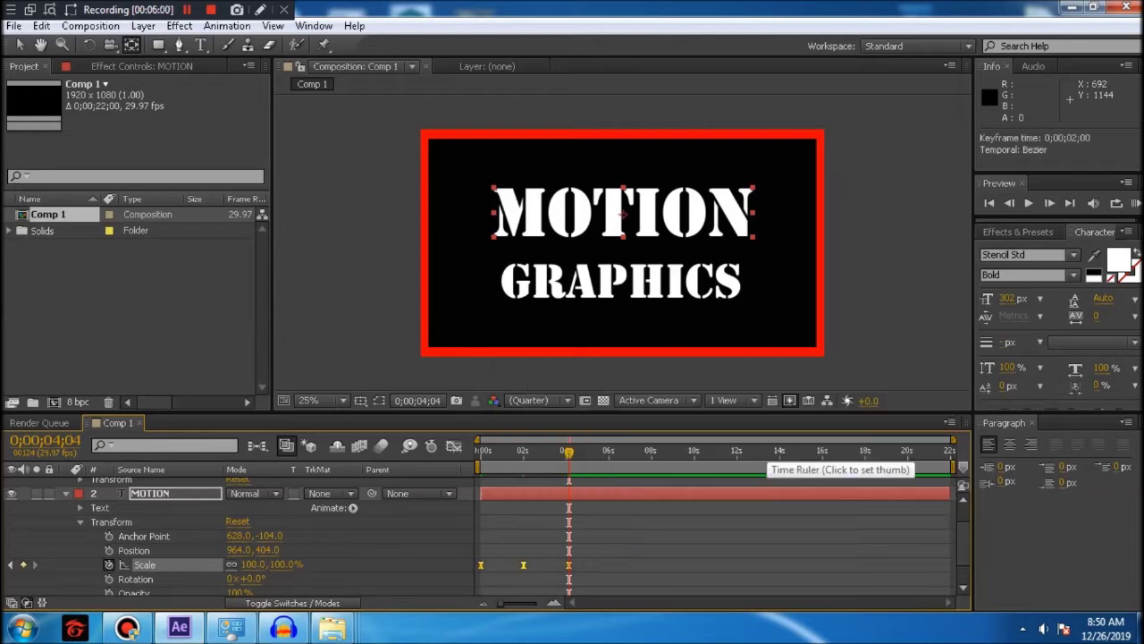
- Return the current time to 0;00;00;00 and preview the eased MOTION scale animation
{"action": "left_click_drag", "start_coordinate": [569, 451], "coordinate": [481, 451]}
{"action": "left_click", "coordinate": [1135, 203]}
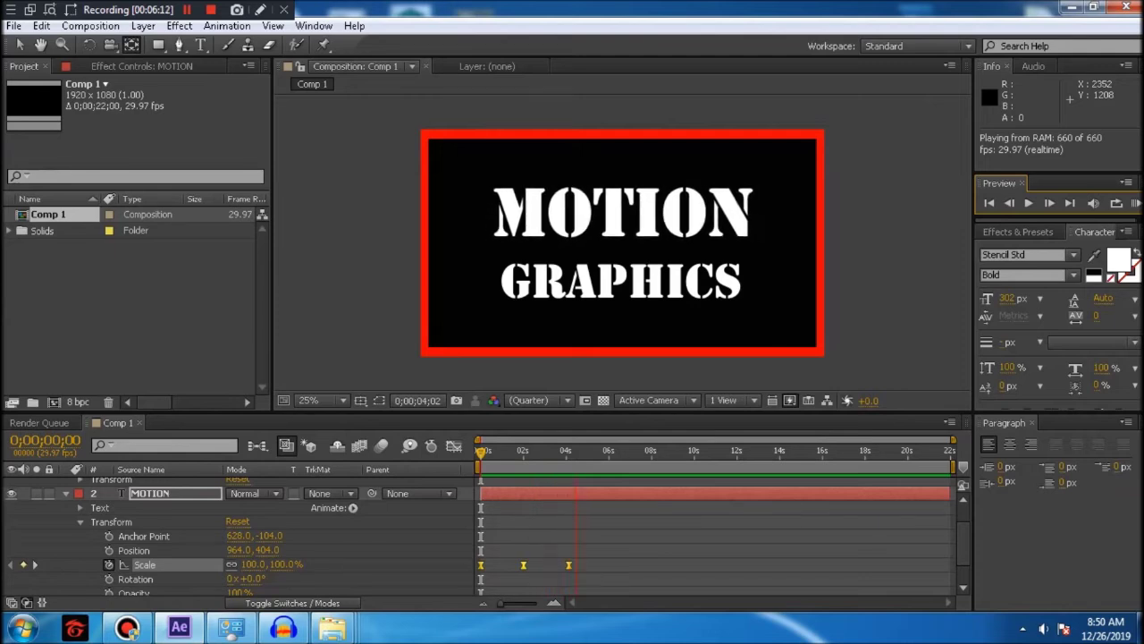
{"action": "key", "text": "space"}
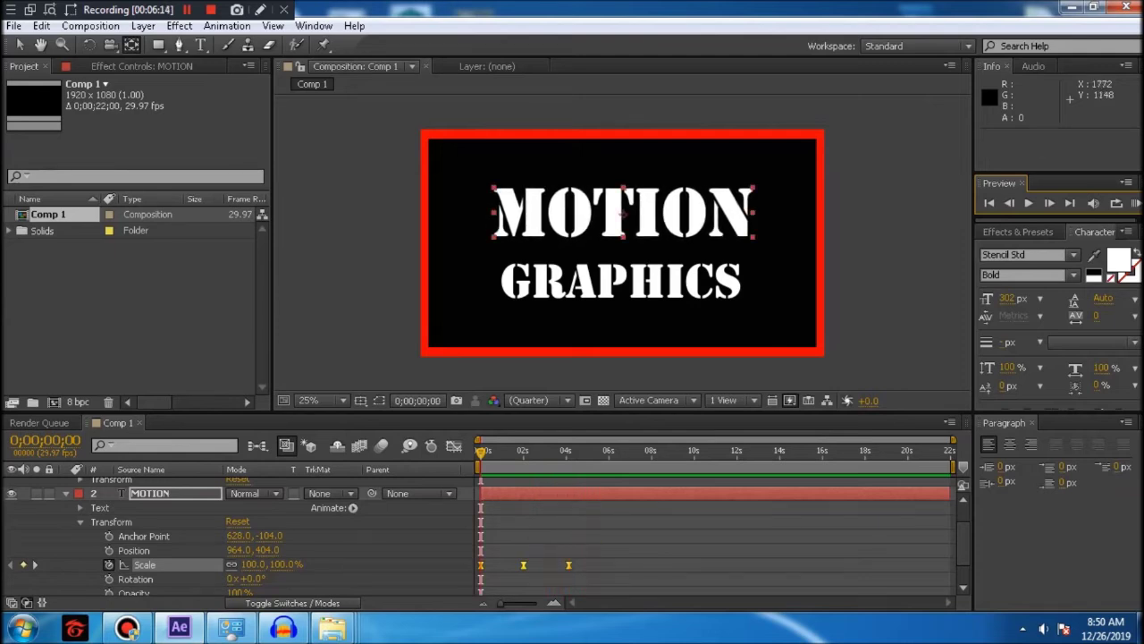
{"action": "scroll", "coordinate": [268, 536], "scroll_direction": "up", "scroll_amount": 2}
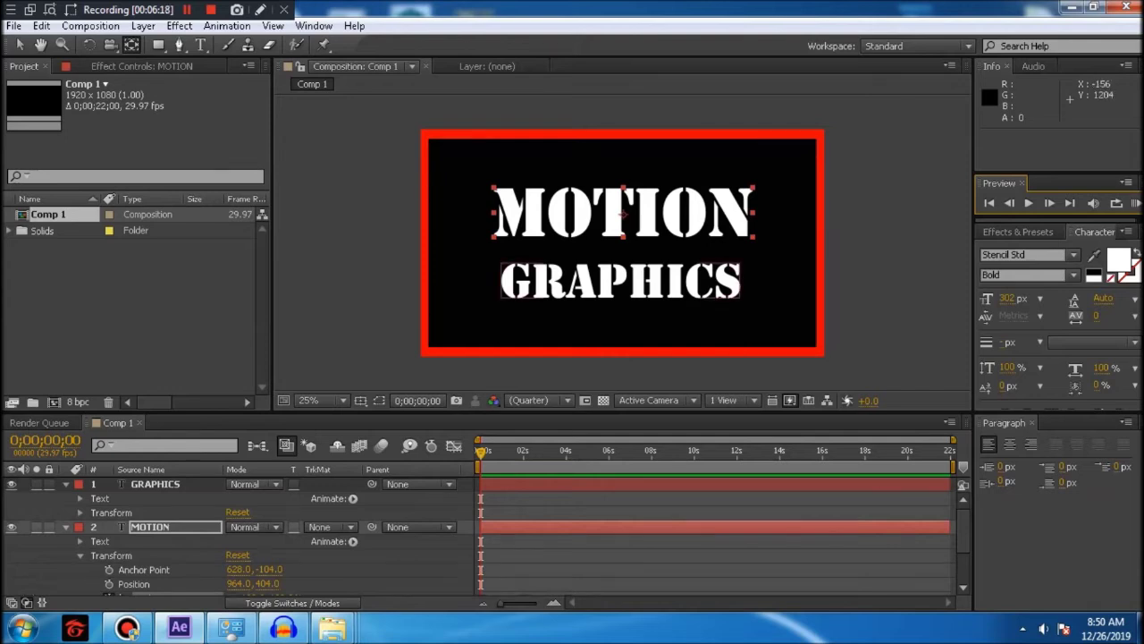
- Enable Scale keyframing on the GRAPHICS layer at 0;00;00;00 and set that keyframe's scale to 125%
{"action": "left_click", "coordinate": [155, 484]}
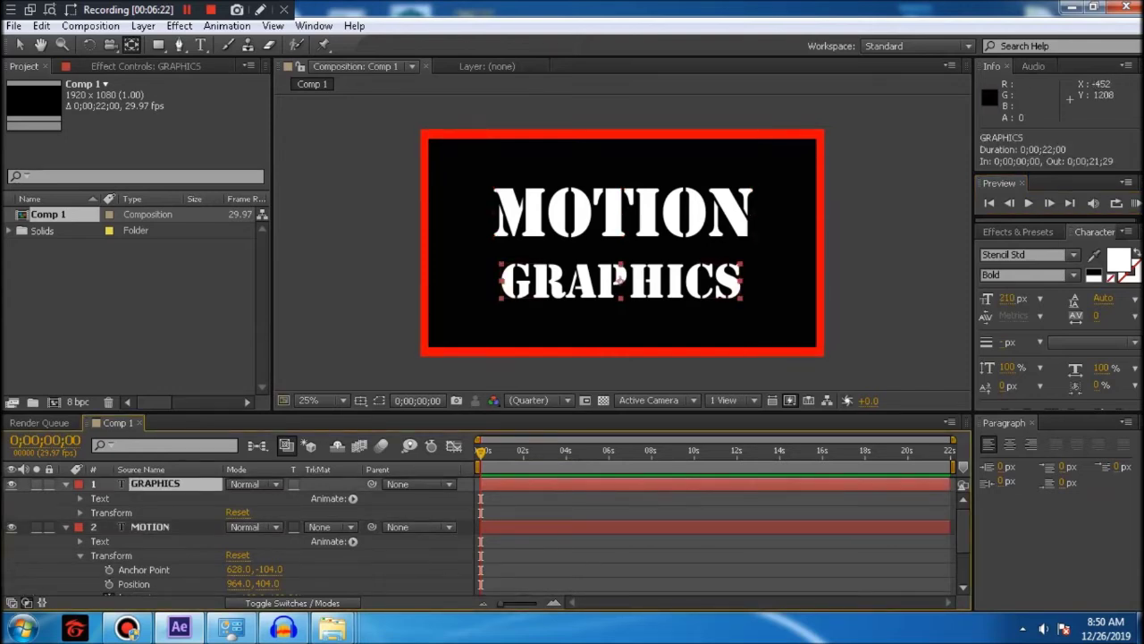
{"action": "left_click", "coordinate": [80, 512]}
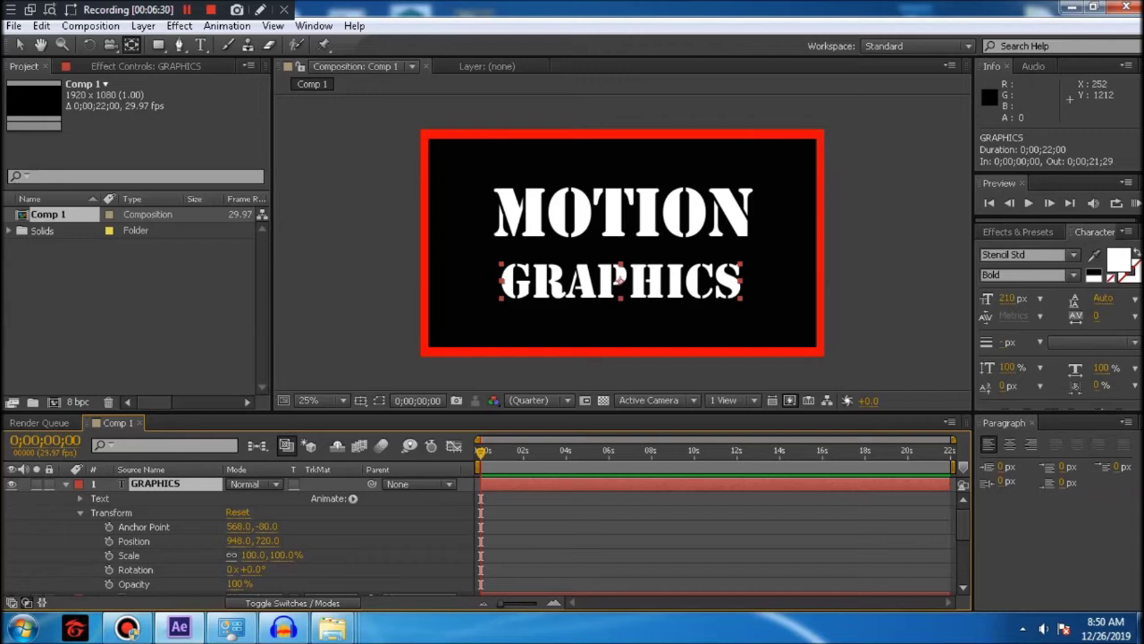
{"action": "left_click", "coordinate": [109, 555]}
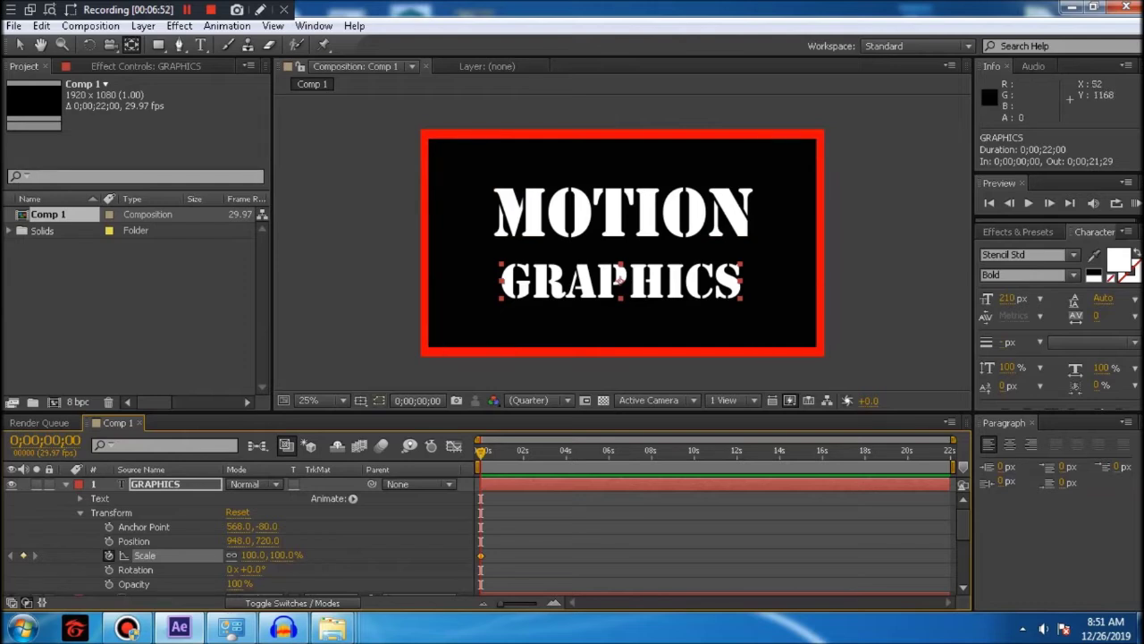
{"action": "left_click", "coordinate": [254, 556]}
{"action": "type", "text": "125"}
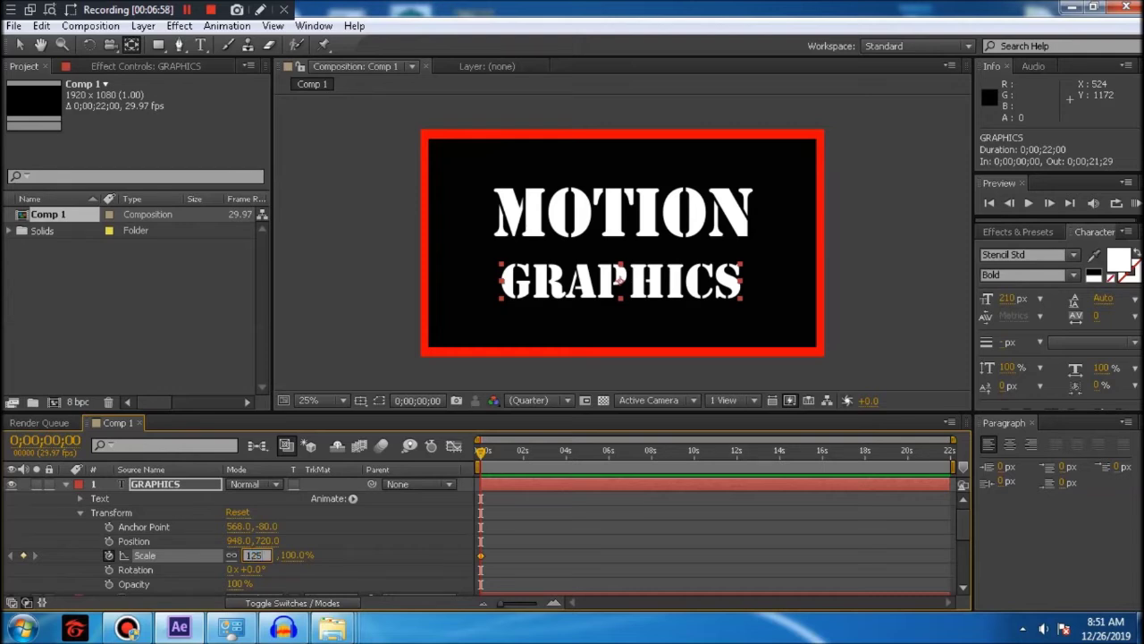
{"action": "key", "text": "Return"}
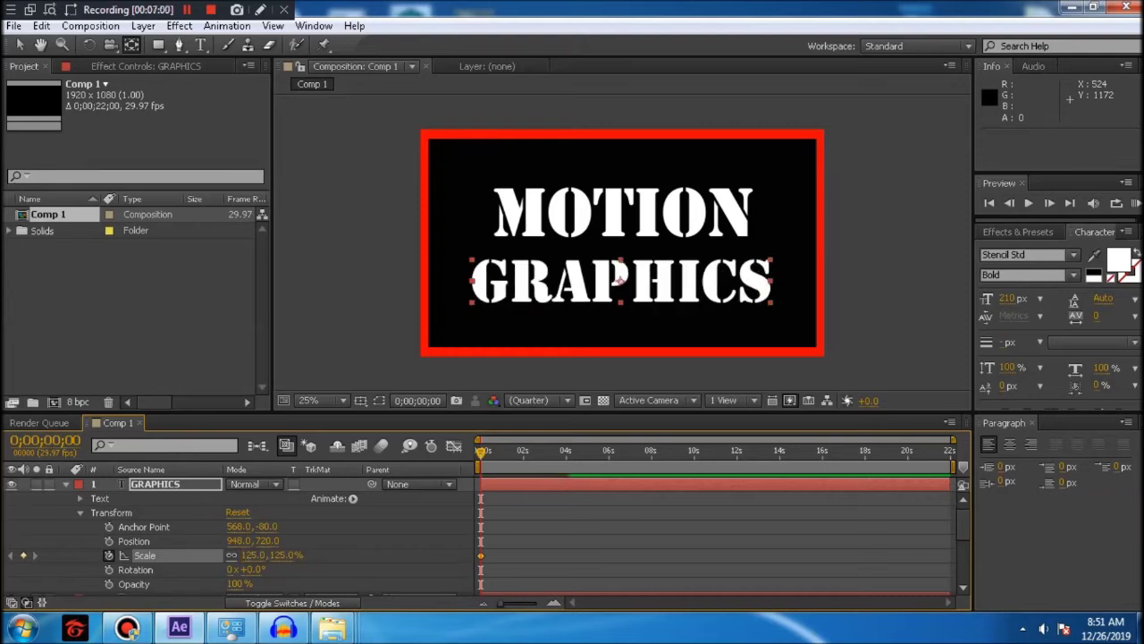
- Add a 100% Scale keyframe to the GRAPHICS layer at 0;00;02;01
{"action": "key", "text": "space"}
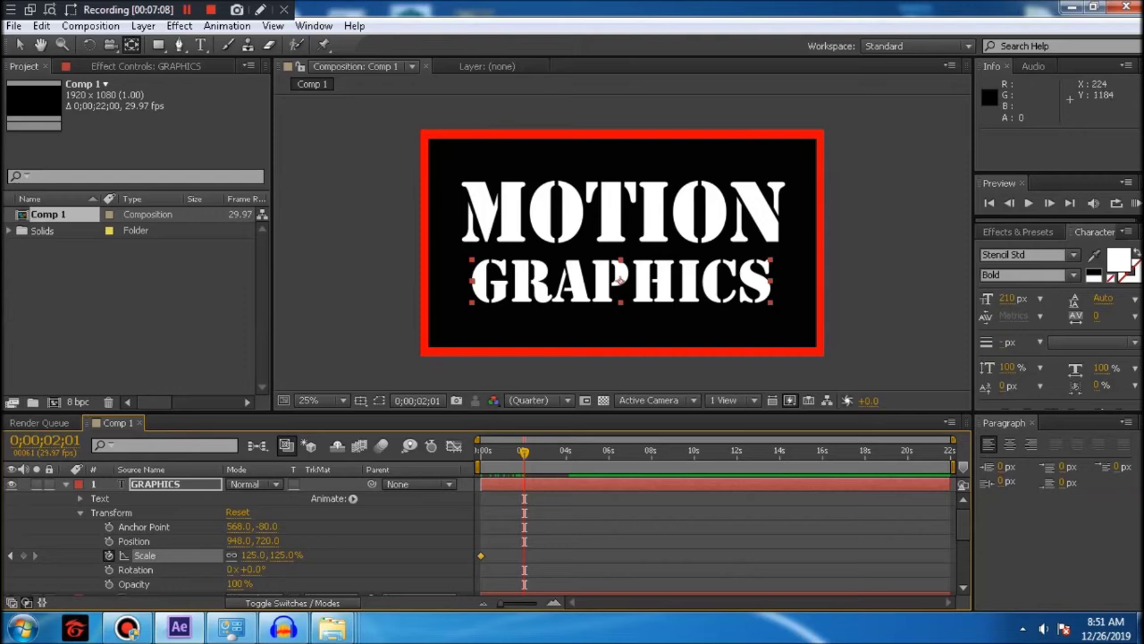
{"action": "left_click", "coordinate": [254, 555]}
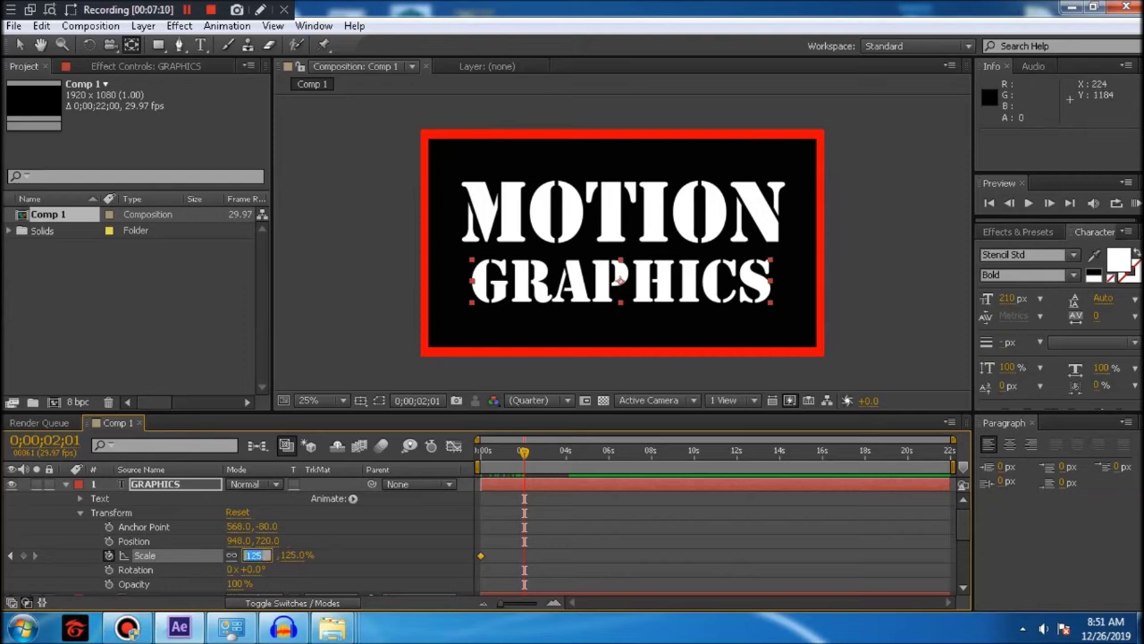
{"action": "type", "text": "1"}
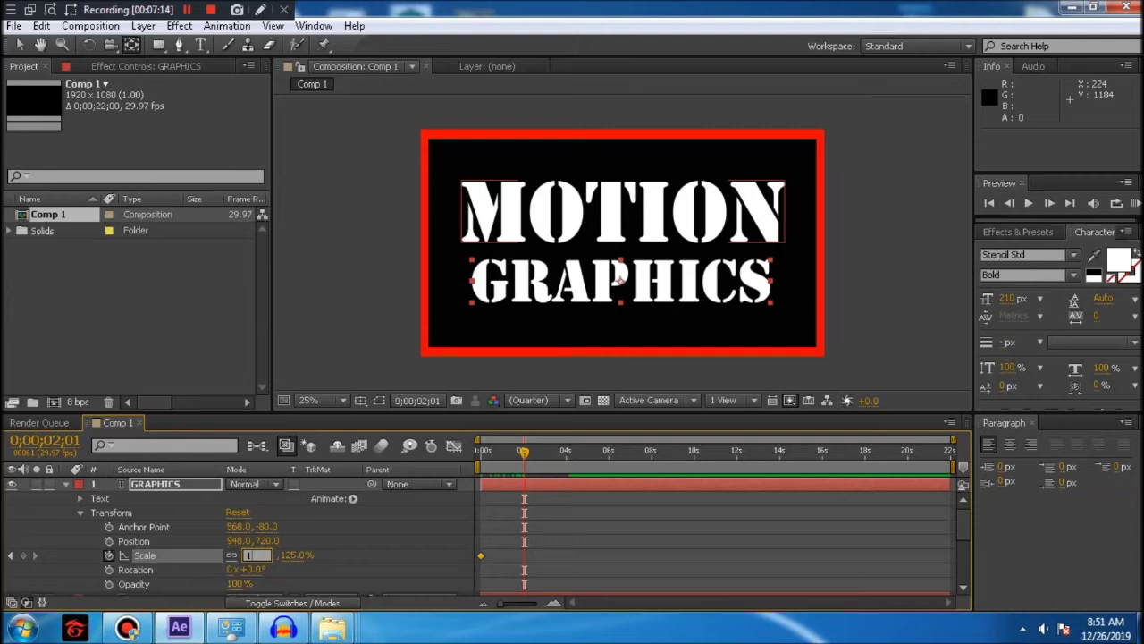
{"action": "type", "text": "00"}
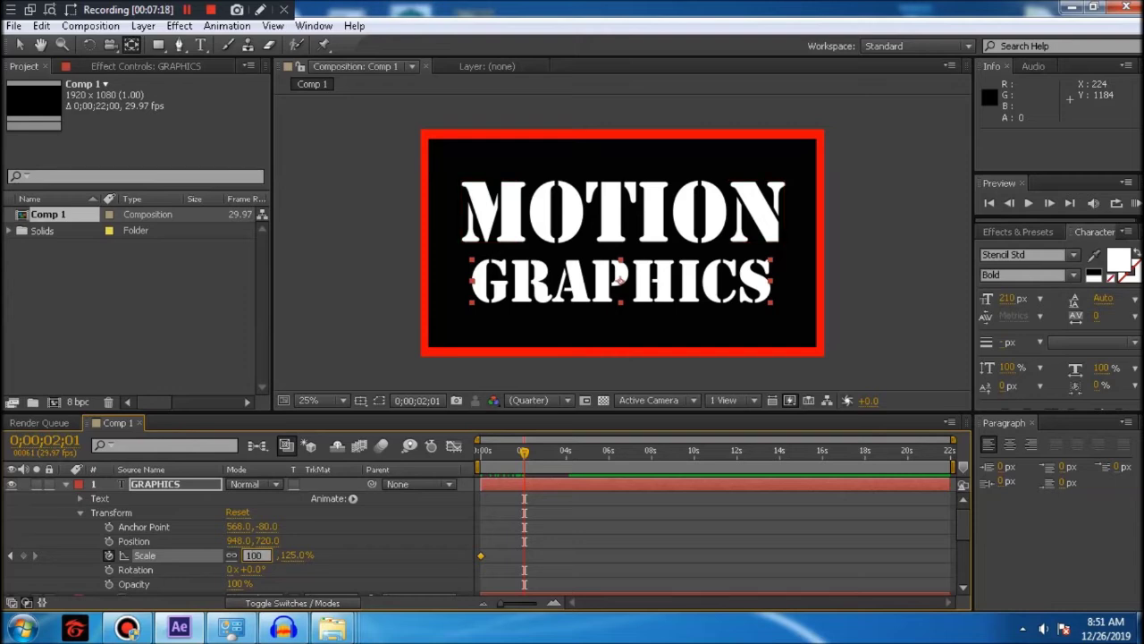
{"action": "key", "text": "Return"}
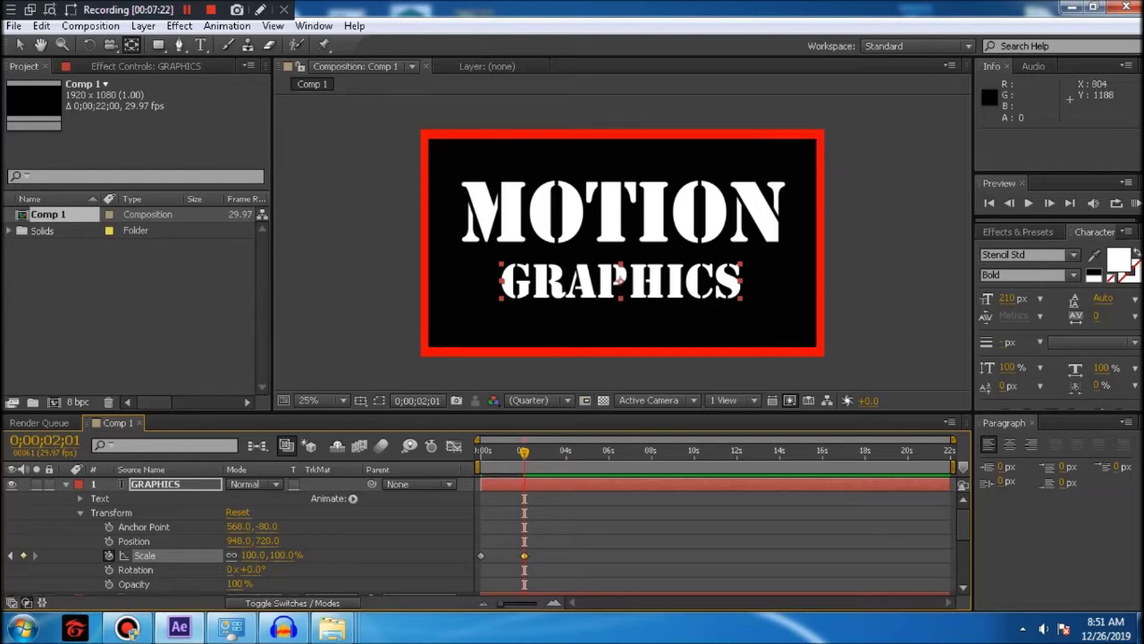
- Add a 125% Scale keyframe to the GRAPHICS layer at 0;00;04;00 and preview the animation
{"action": "key", "text": "space"}
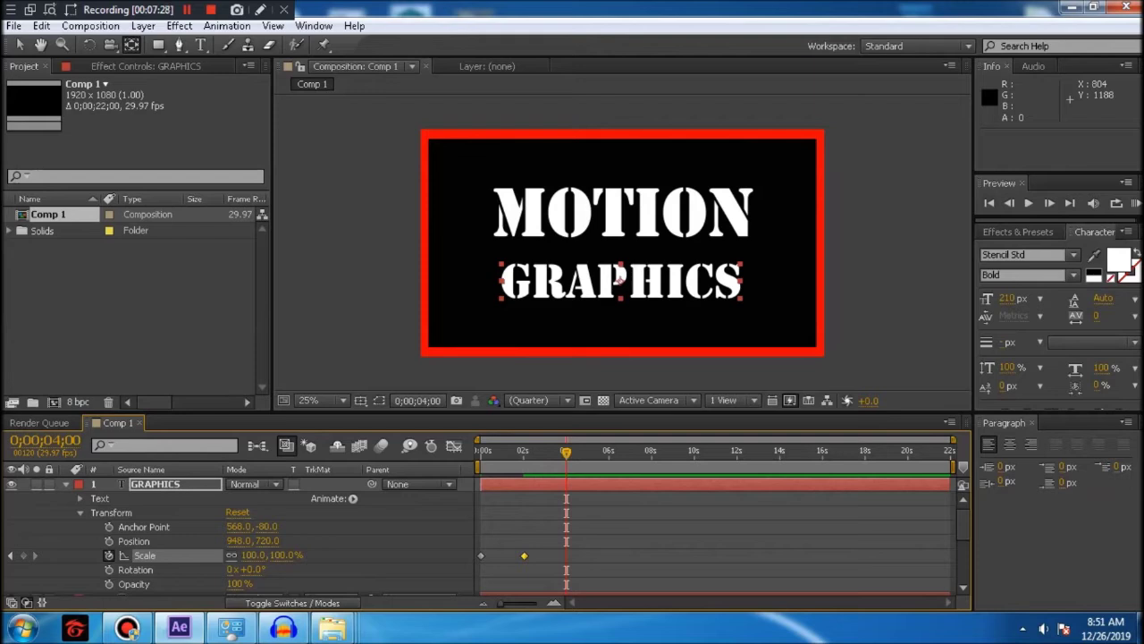
{"action": "left_click", "coordinate": [254, 556]}
{"action": "type", "text": "125"}
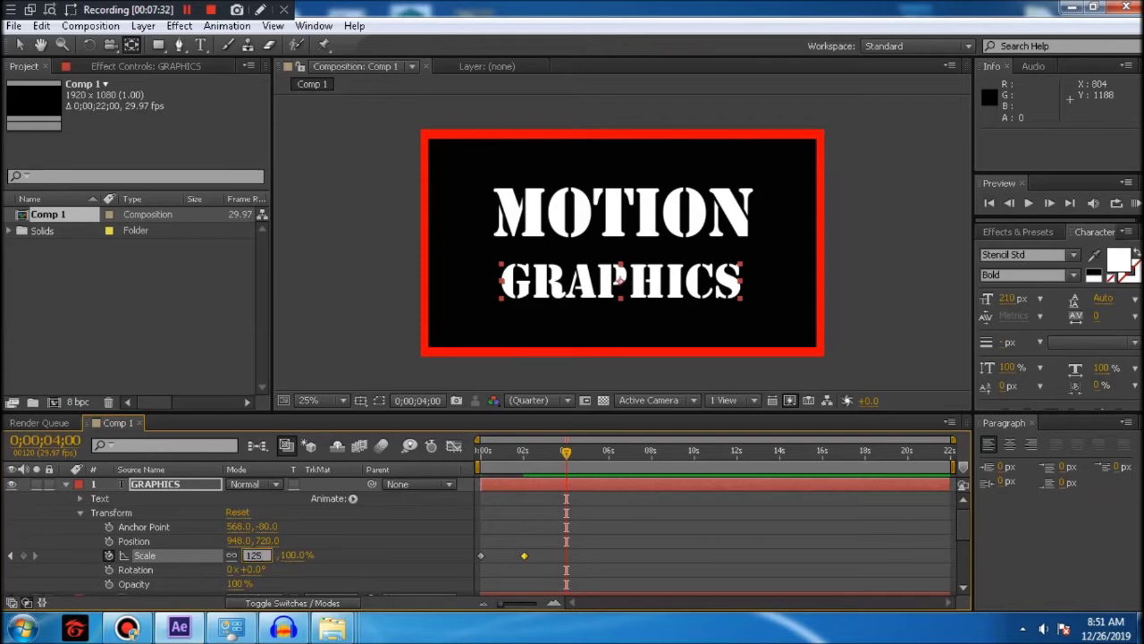
{"action": "key", "text": "Return"}
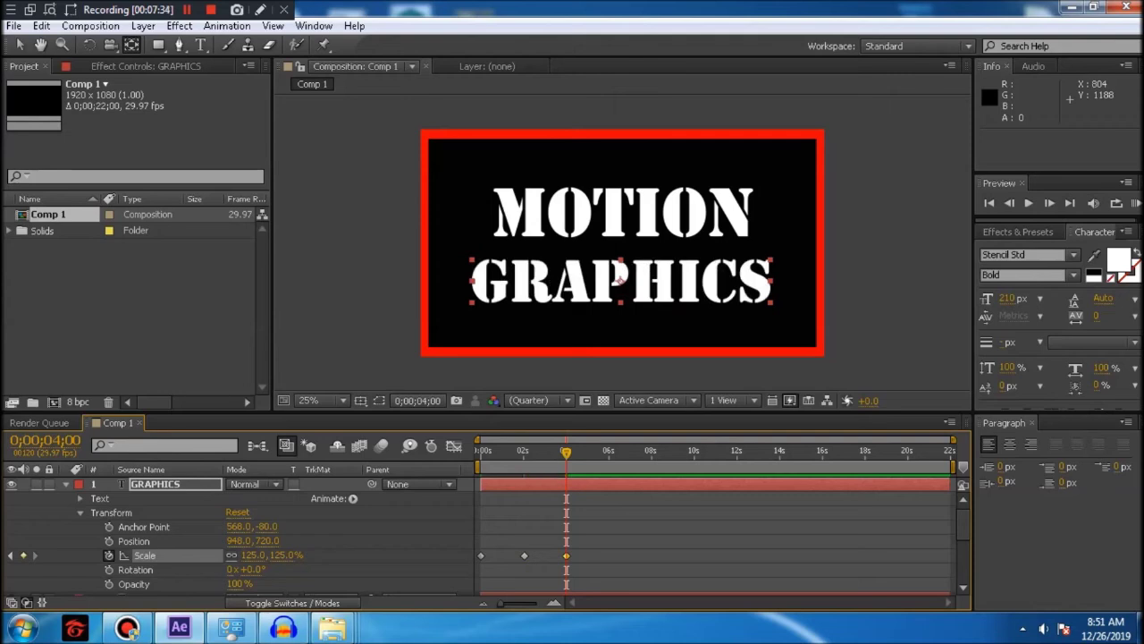
{"action": "key", "text": "KP_0"}
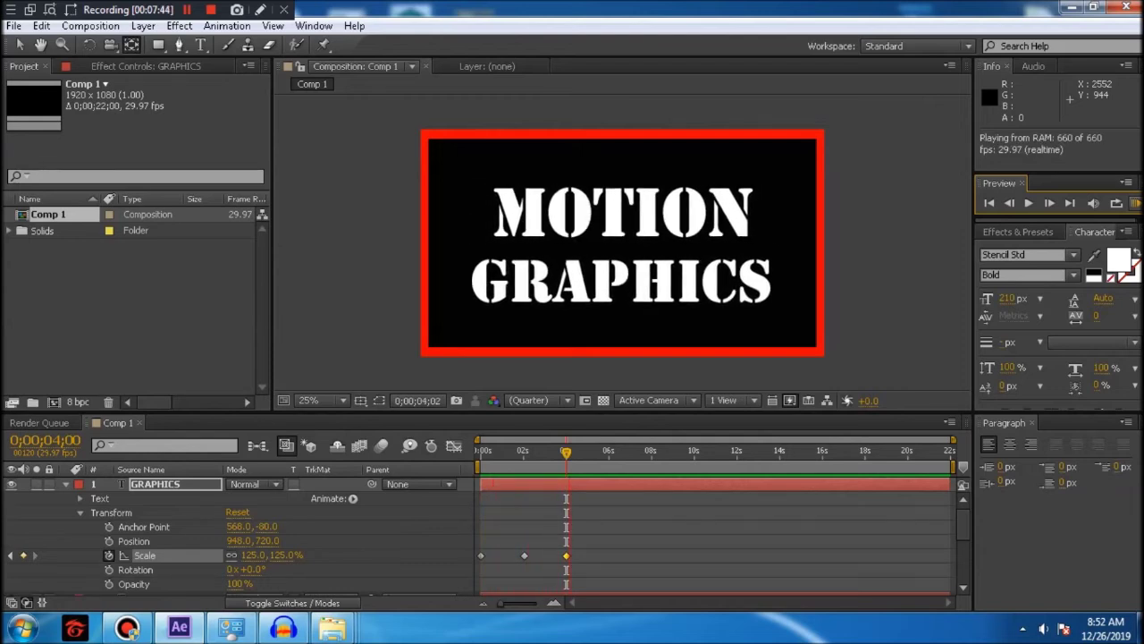
{"action": "key", "text": "space"}
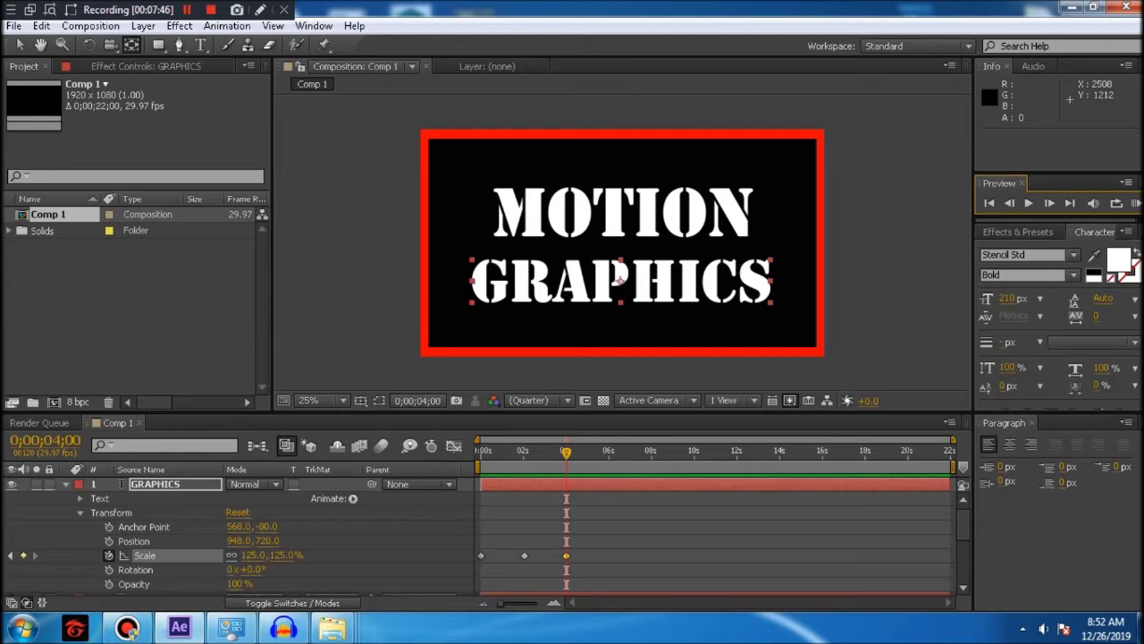
- Move the GRAPHICS layer's last Scale keyframe to about 6 seconds and its middle one to 0;00;03;04, and preview the result
{"action": "left_click_drag", "start_coordinate": [566, 555], "coordinate": [609, 555]}
{"action": "left_click_drag", "start_coordinate": [525, 555], "coordinate": [543, 555]}
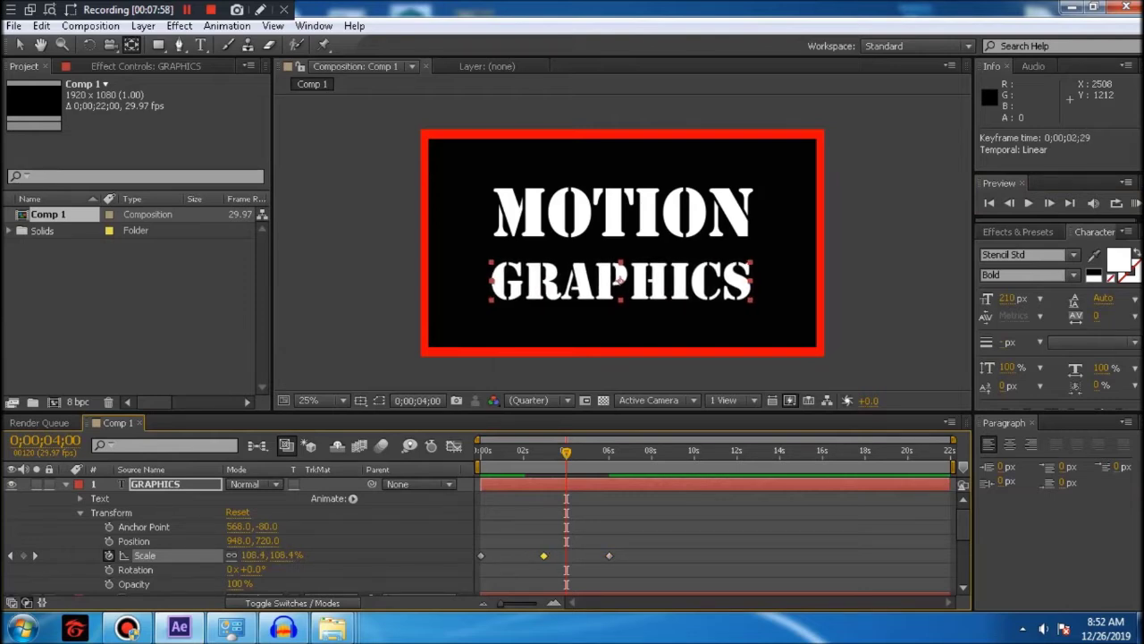
{"action": "key", "text": "KP_0"}
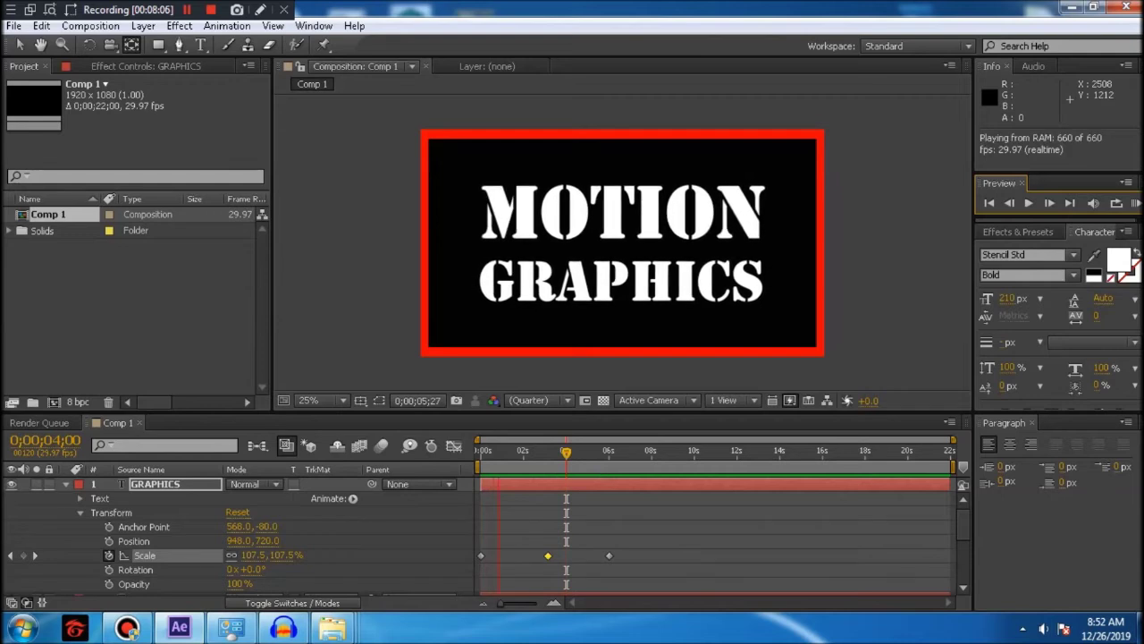
{"action": "key", "text": "space"}
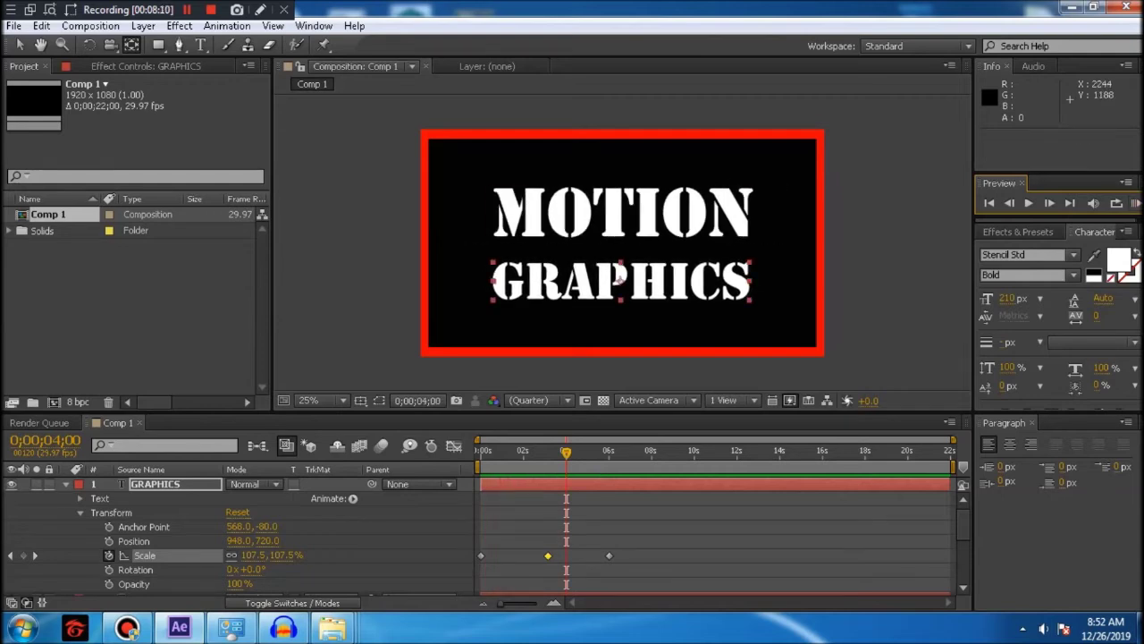
- Select all three Scale keyframes of the GRAPHICS layer, apply Easy Ease to them, and preview the animation
{"action": "left_click", "coordinate": [609, 555], "text": "ctrl"}
{"action": "left_click_drag", "start_coordinate": [622, 560], "coordinate": [474, 536]}
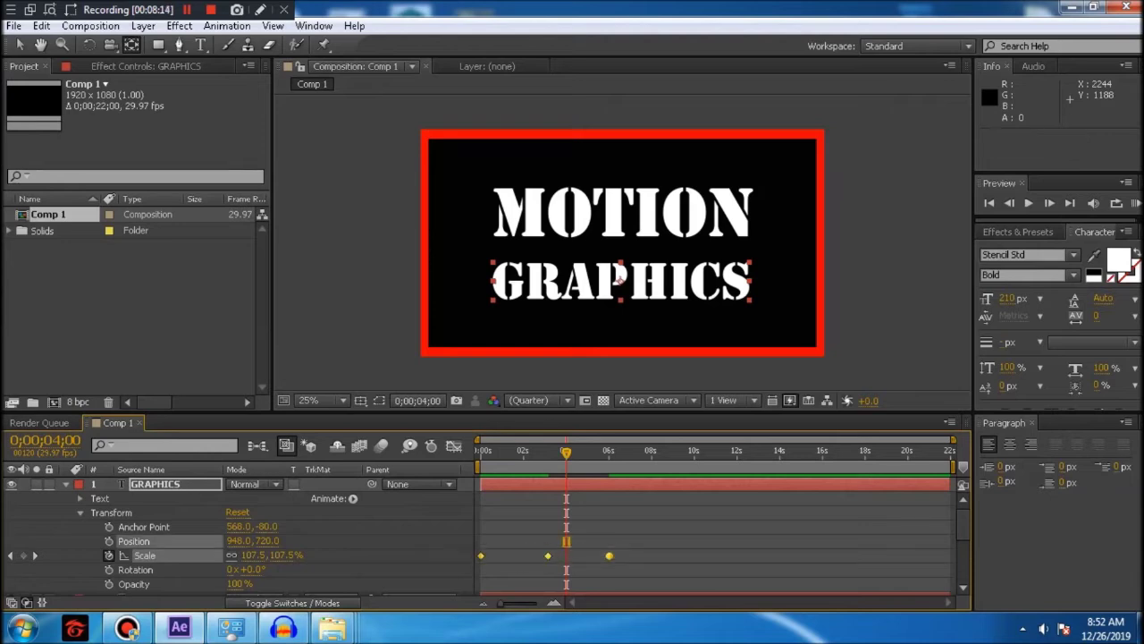
{"action": "right_click", "coordinate": [548, 555]}
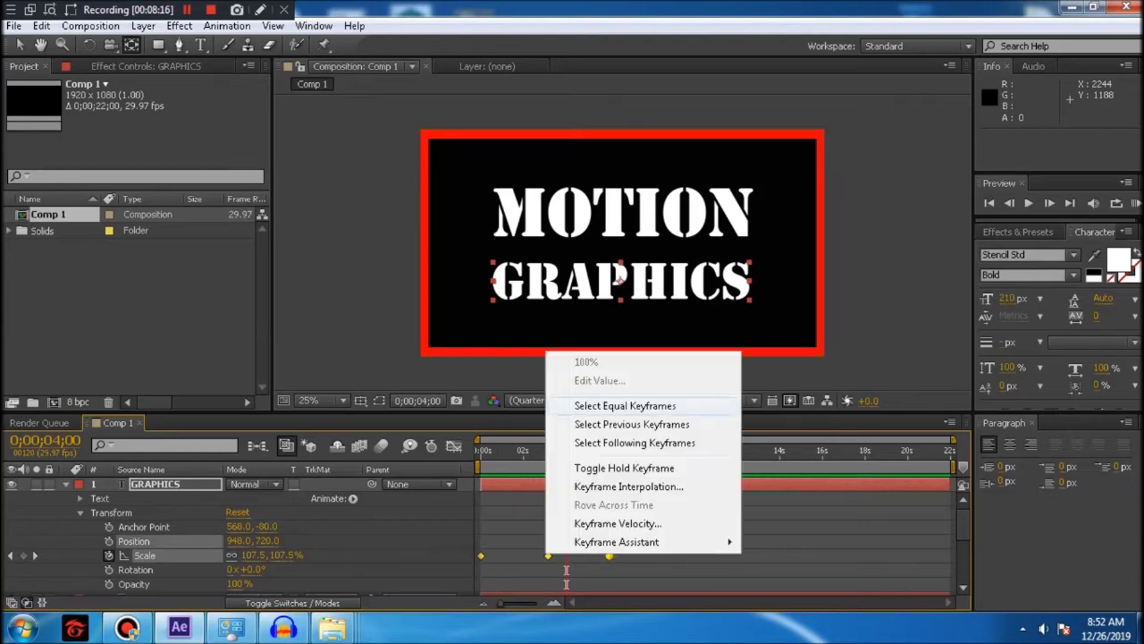
{"action": "mouse_move", "coordinate": [626, 542]}
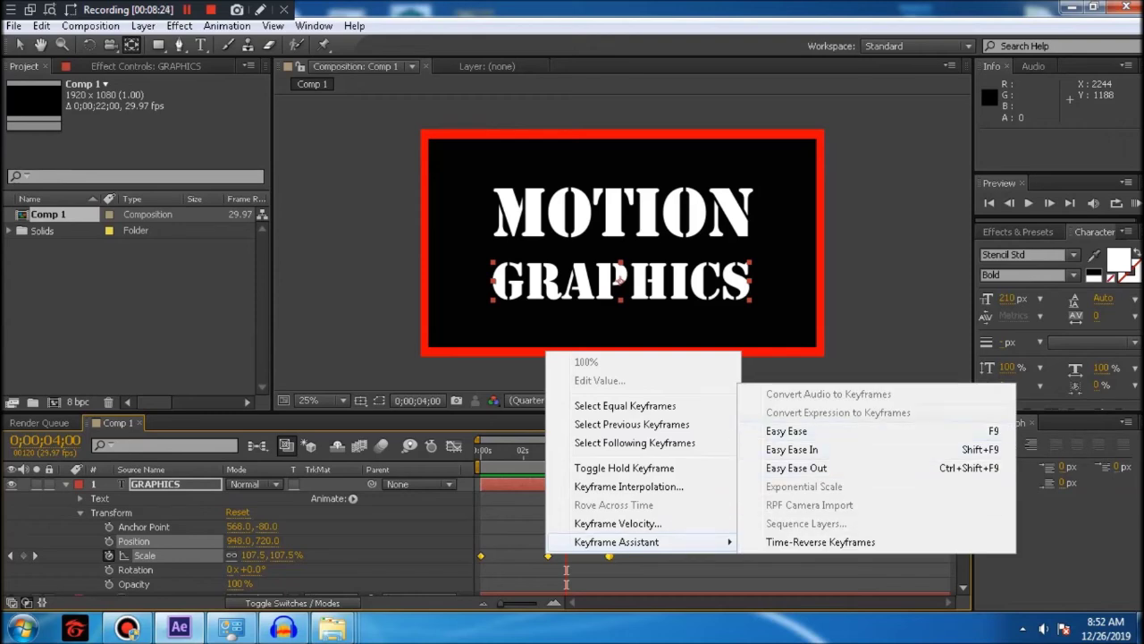
{"action": "left_click", "coordinate": [787, 431]}
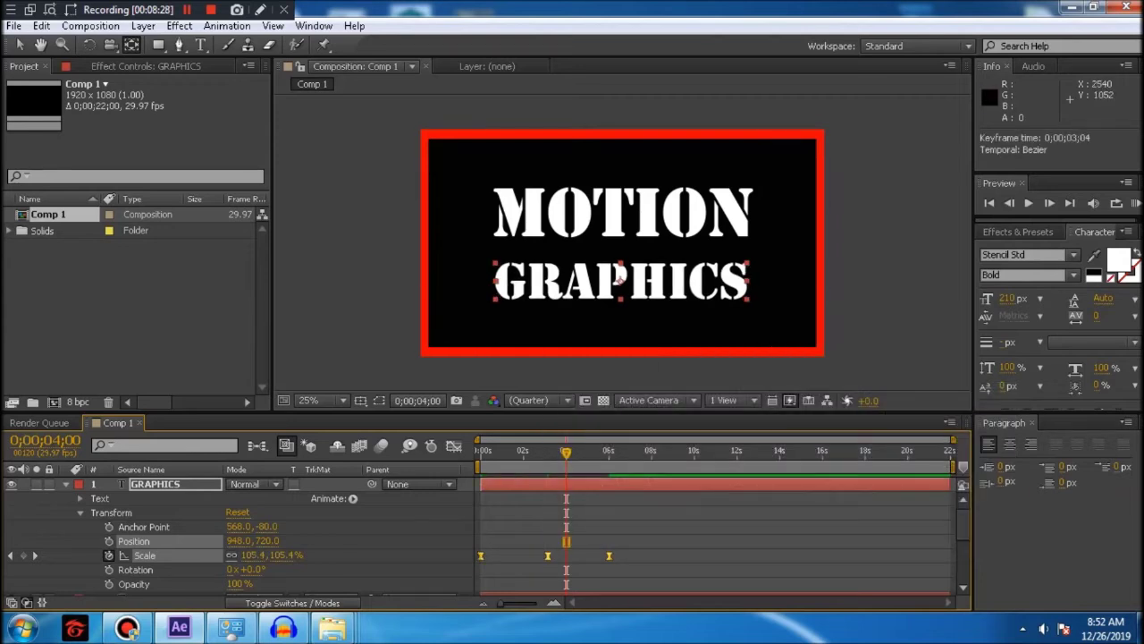
{"action": "key", "text": "KP_0"}
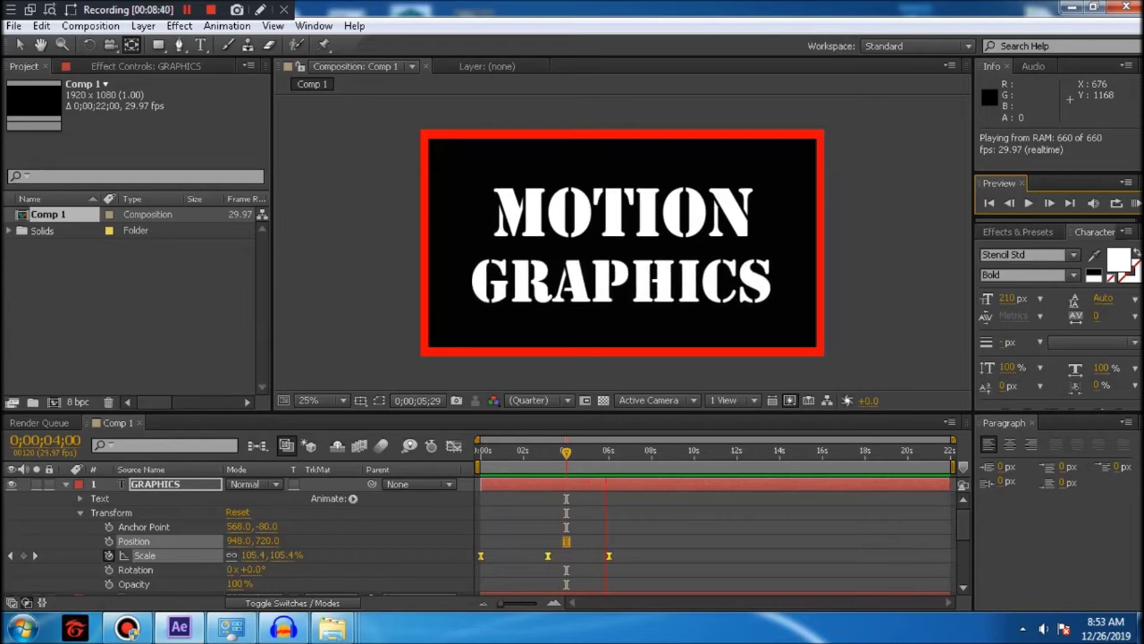
{"action": "key", "text": "space"}
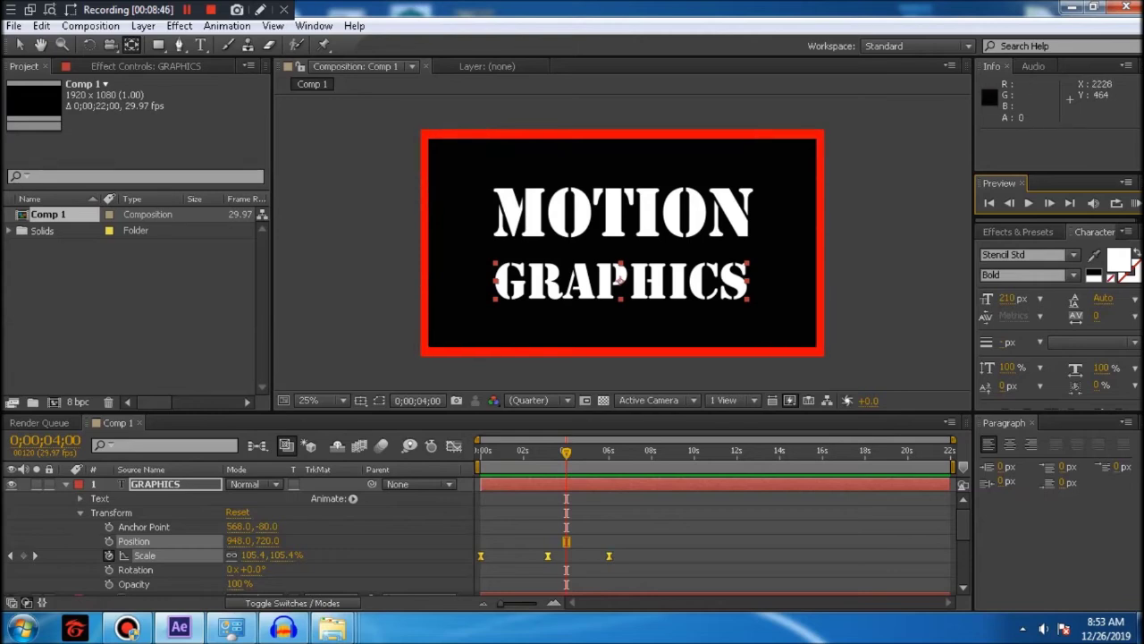
{"action": "left_click", "coordinate": [1018, 231]}
{"action": "left_click", "coordinate": [1010, 250]}
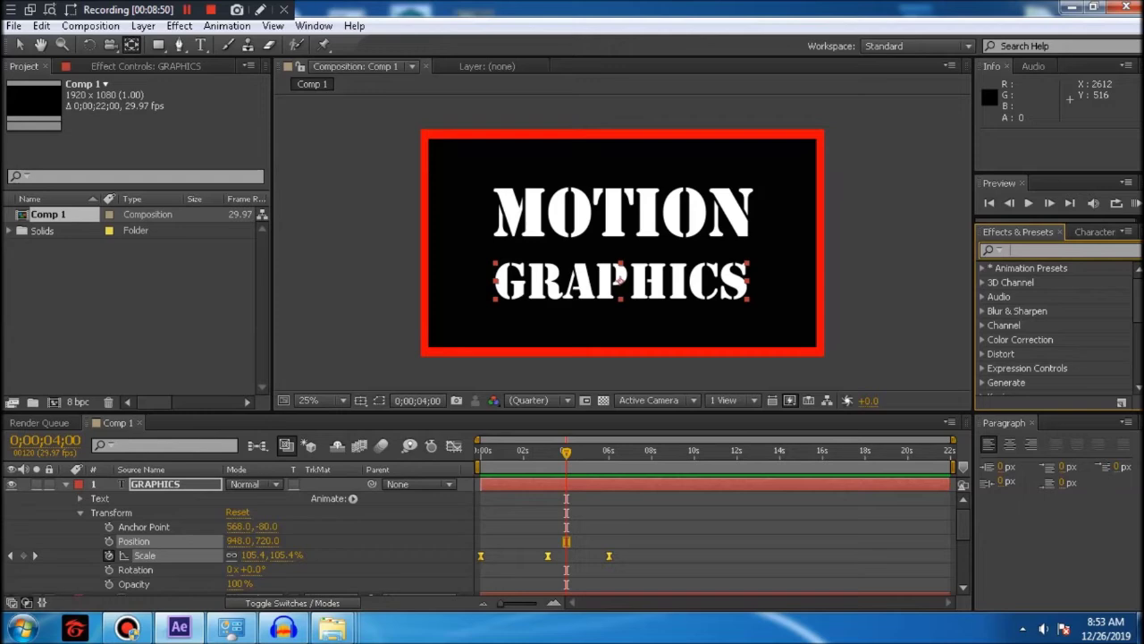
{"action": "left_click", "coordinate": [716, 282]}
{"action": "left_click", "coordinate": [618, 278]}
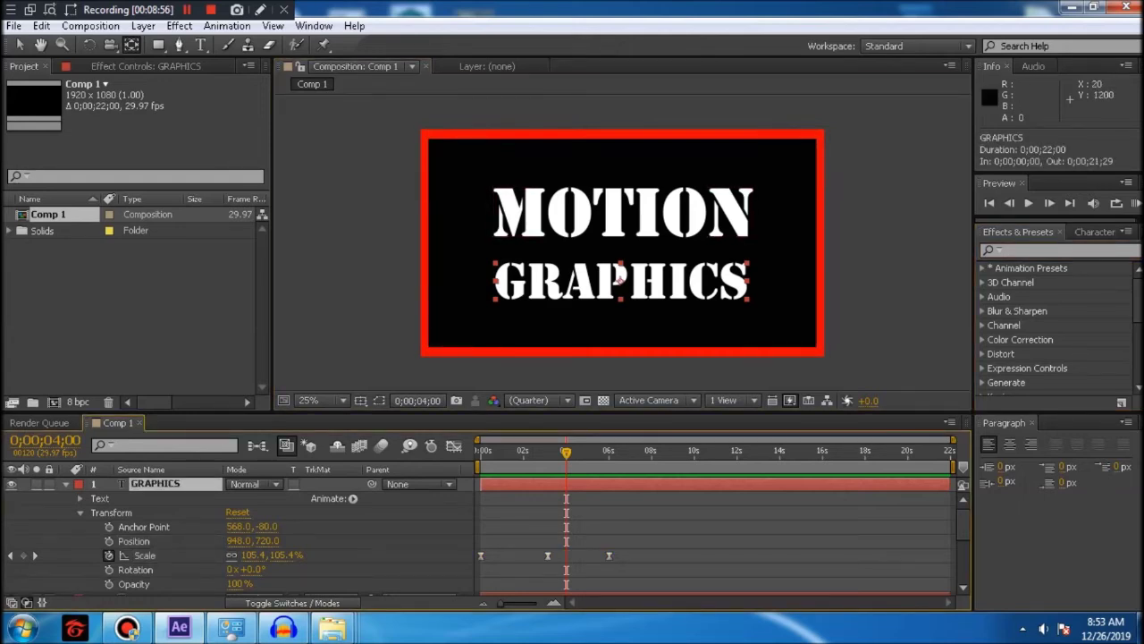
{"action": "scroll", "coordinate": [485, 534], "scroll_direction": "down", "scroll_amount": 2}
{"action": "scroll", "coordinate": [486, 534], "scroll_direction": "up", "scroll_amount": 2}
{"action": "left_click", "coordinate": [619, 286]}
{"action": "left_click", "coordinate": [156, 484]}
{"action": "left_click", "coordinate": [144, 526]}
{"action": "left_click", "coordinate": [156, 484]}
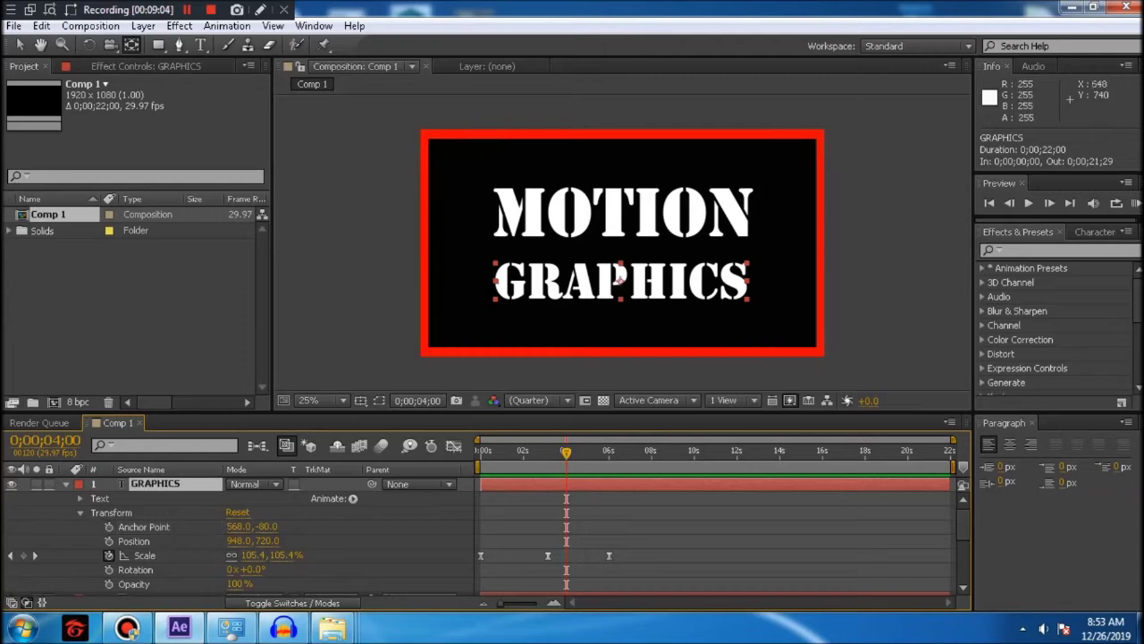
{"action": "left_click", "coordinate": [1010, 249]}
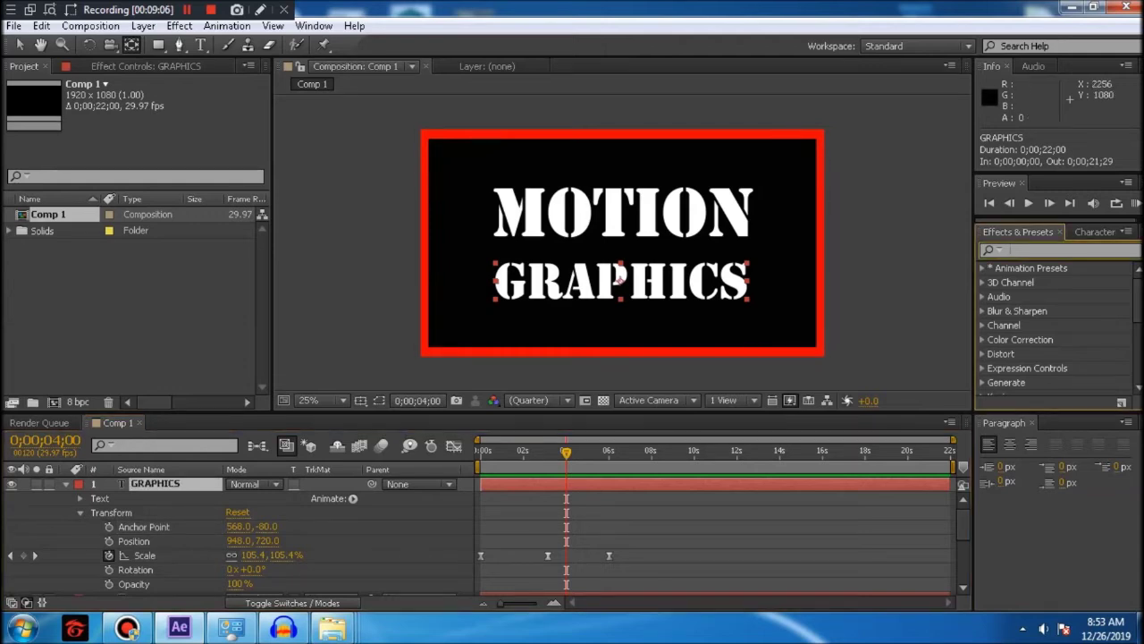
{"action": "left_click", "coordinate": [1095, 232]}
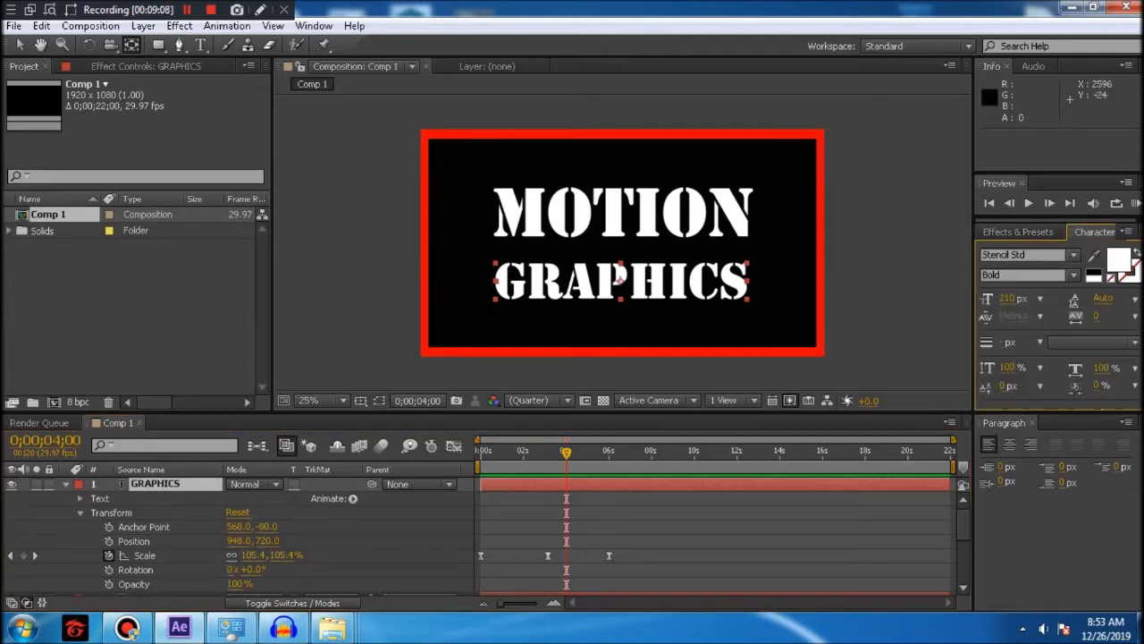
{"action": "left_click", "coordinate": [1018, 231]}
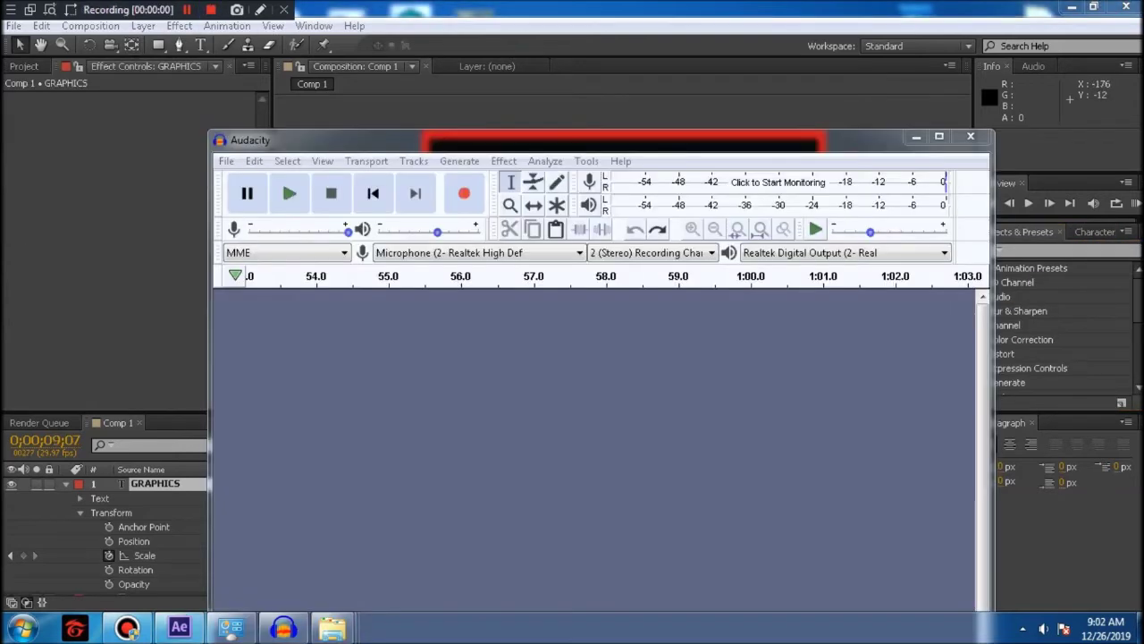
{"action": "key", "text": "r"}
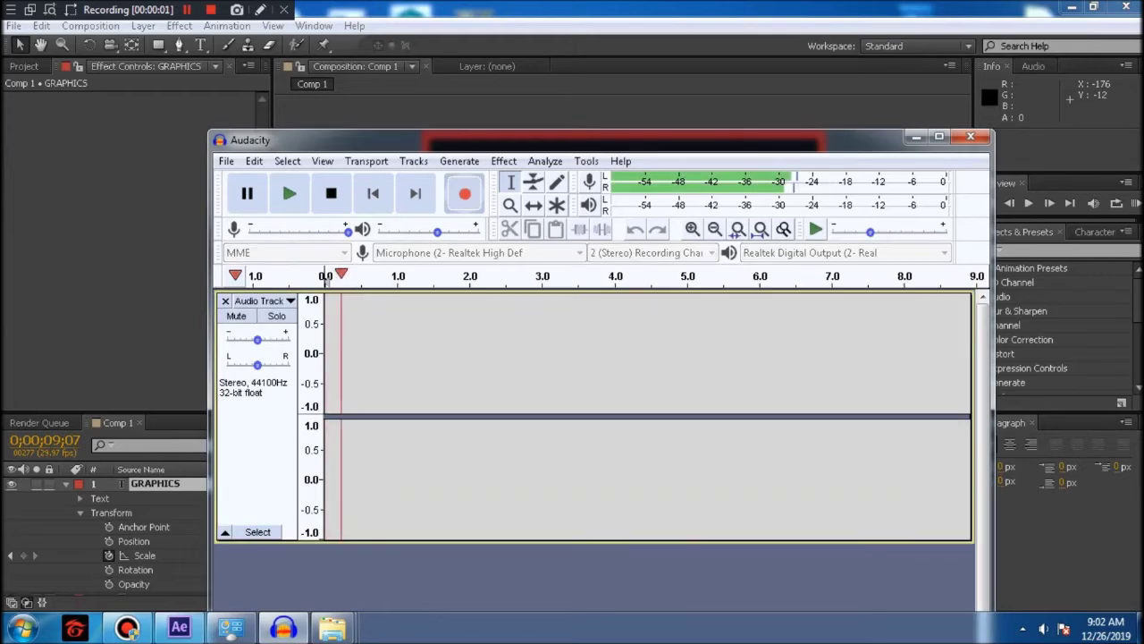
{"action": "left_click", "coordinate": [915, 136]}
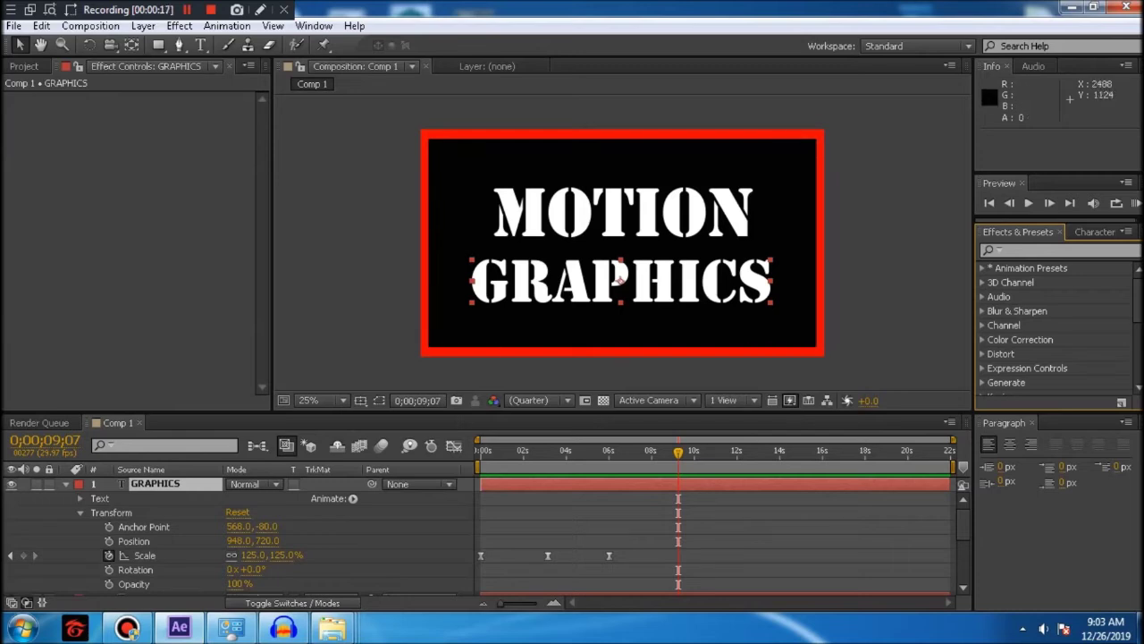
- Search the effects and presets for "cc scatt"
{"action": "left_click", "coordinate": [1094, 231]}
{"action": "key", "text": "ctrl+5"}
{"action": "key", "text": "ctrl+6"}
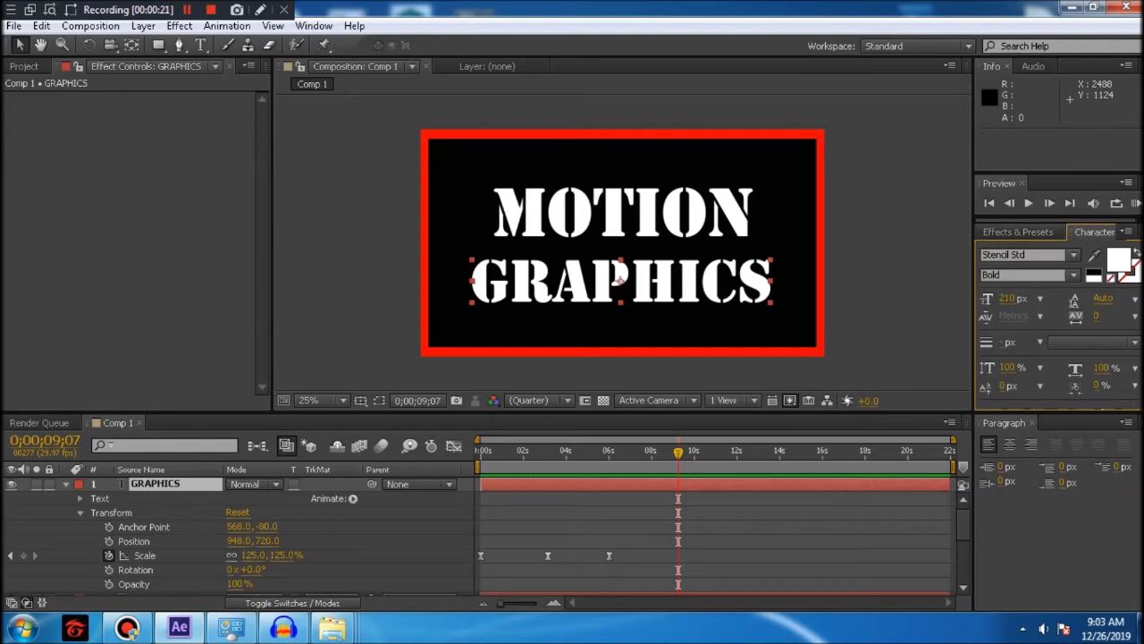
{"action": "key", "text": "ctrl+5"}
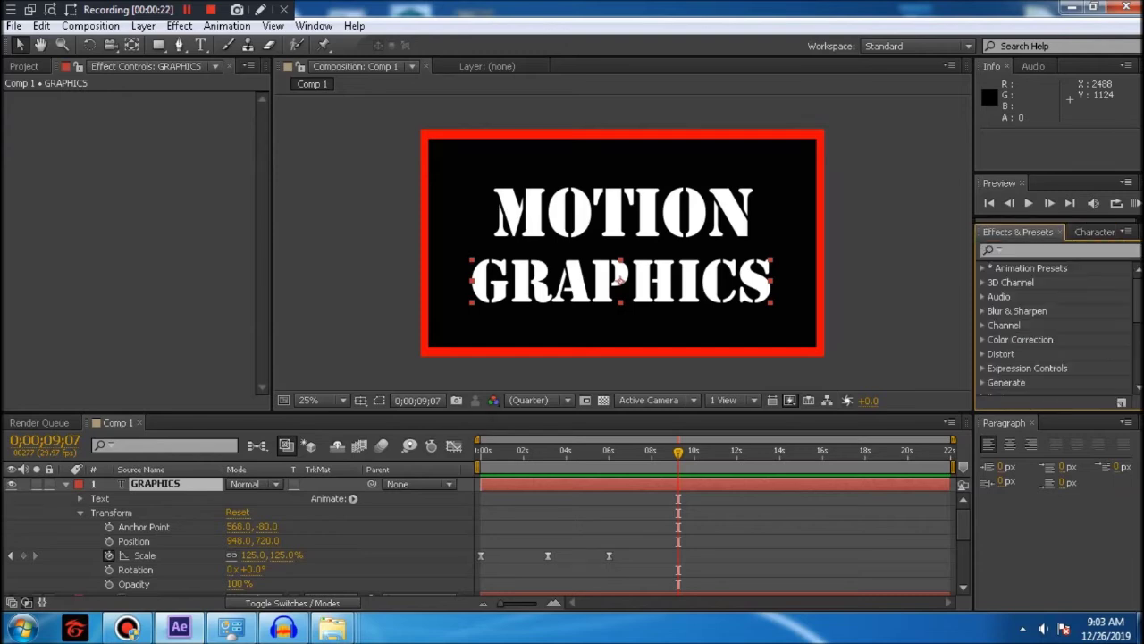
{"action": "key", "text": "ctrl+5"}
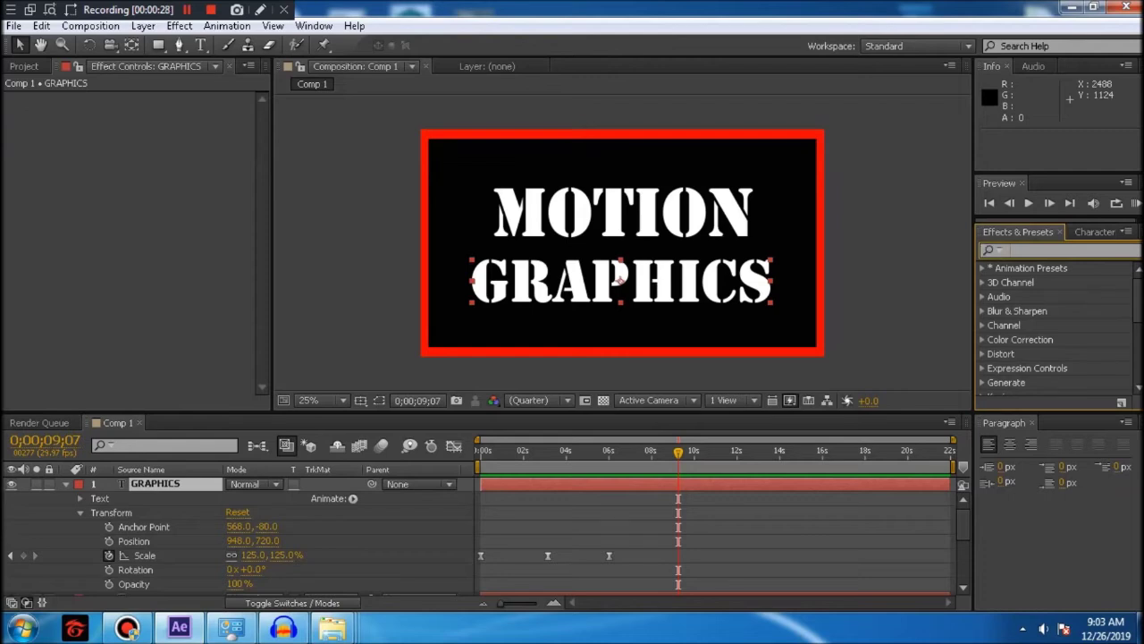
{"action": "type", "text": "cc s"}
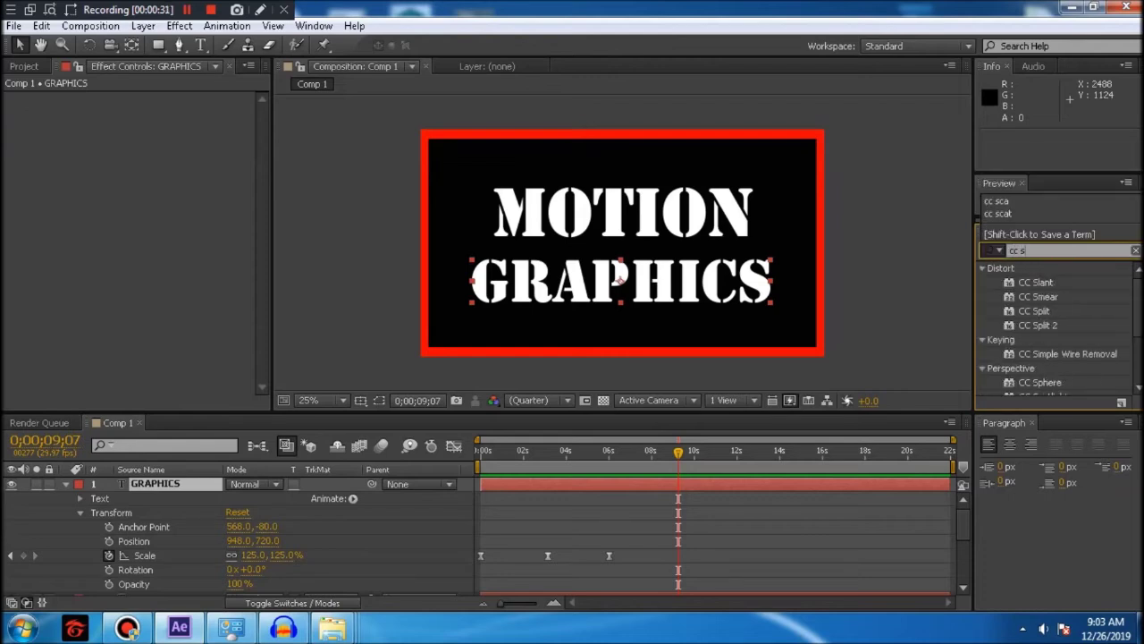
{"action": "type", "text": "catt"}
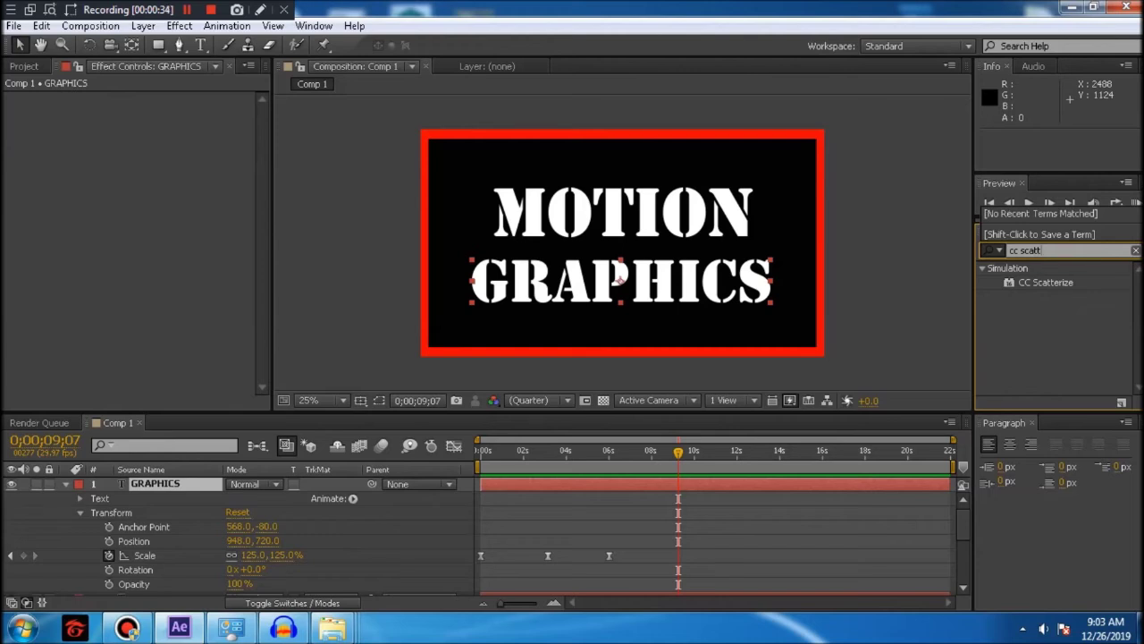
{"action": "left_click", "coordinate": [1046, 282]}
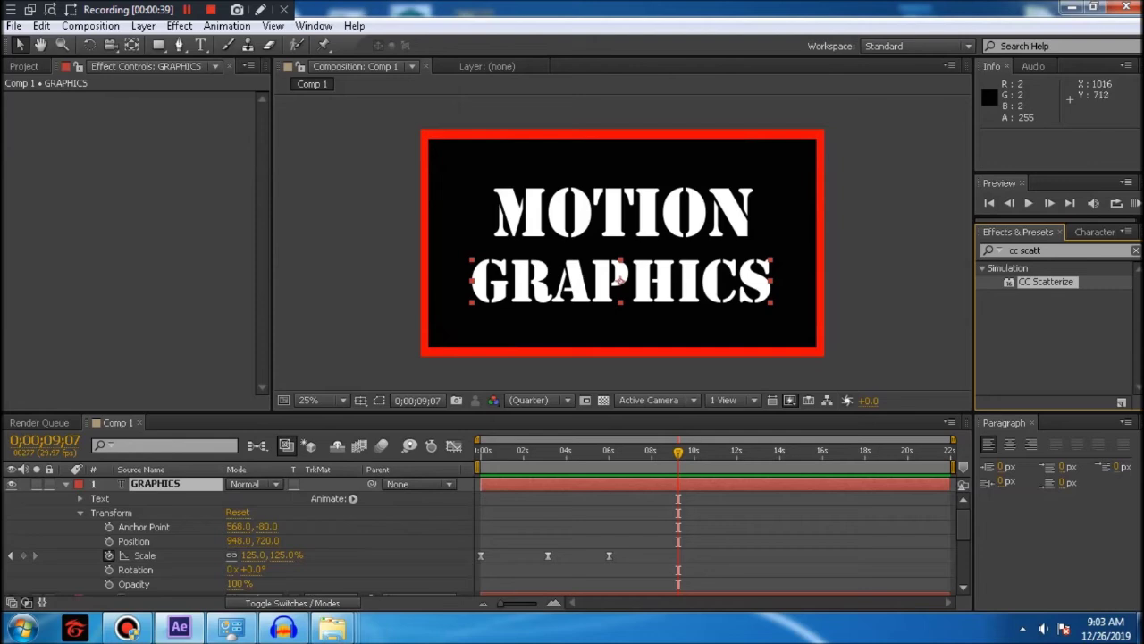
{"action": "left_click_drag", "start_coordinate": [1046, 281], "coordinate": [590, 284]}
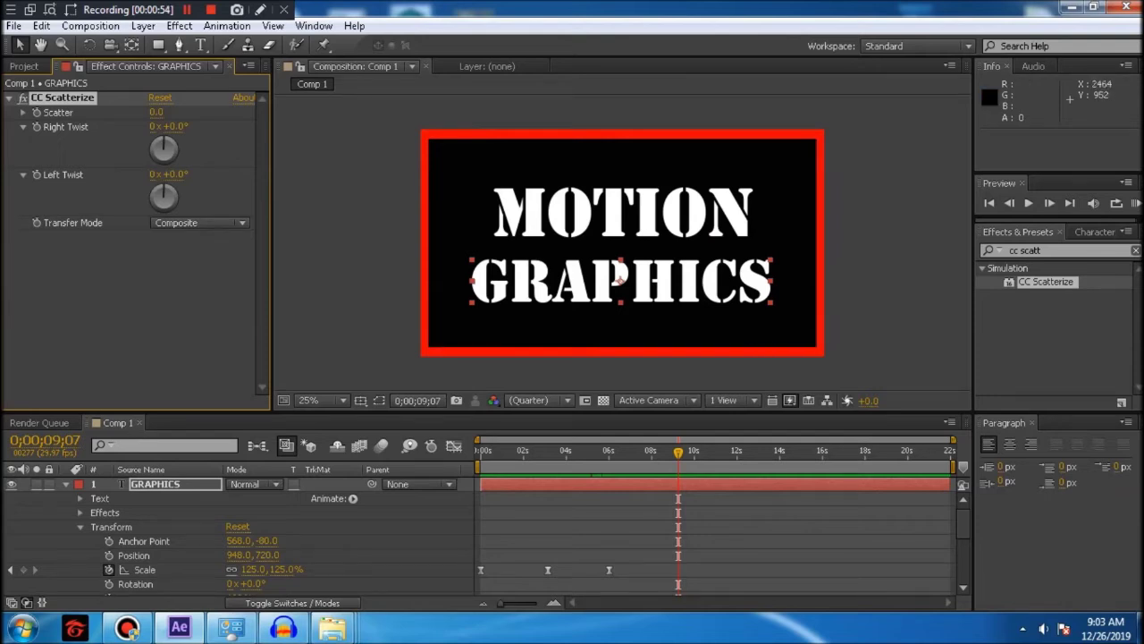
{"action": "left_click", "coordinate": [41, 25]}
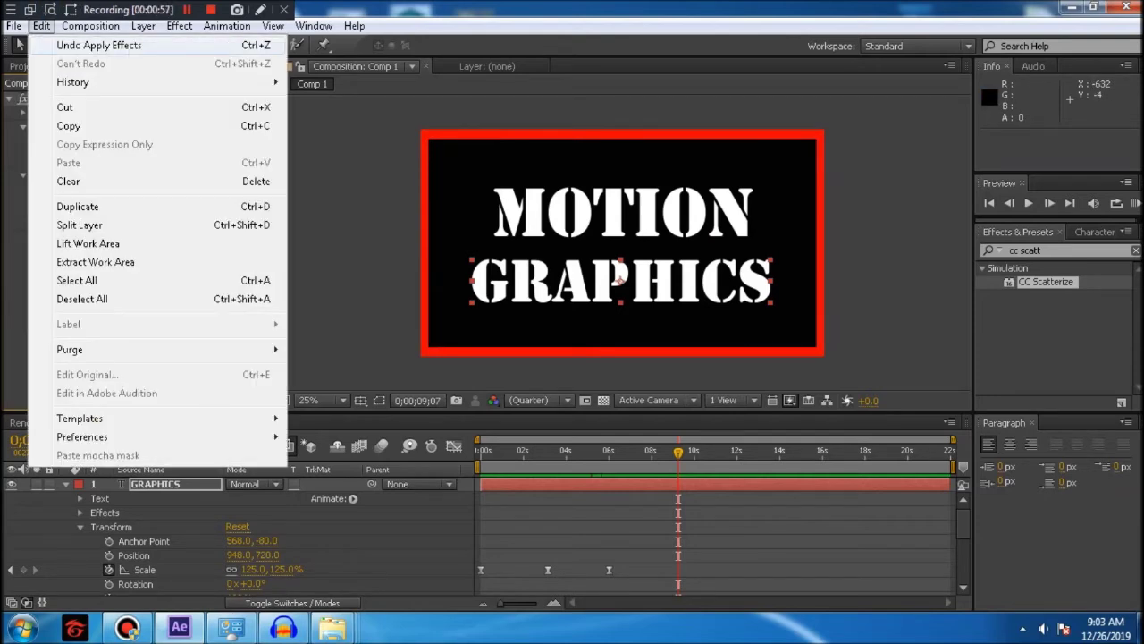
{"action": "left_click", "coordinate": [99, 45]}
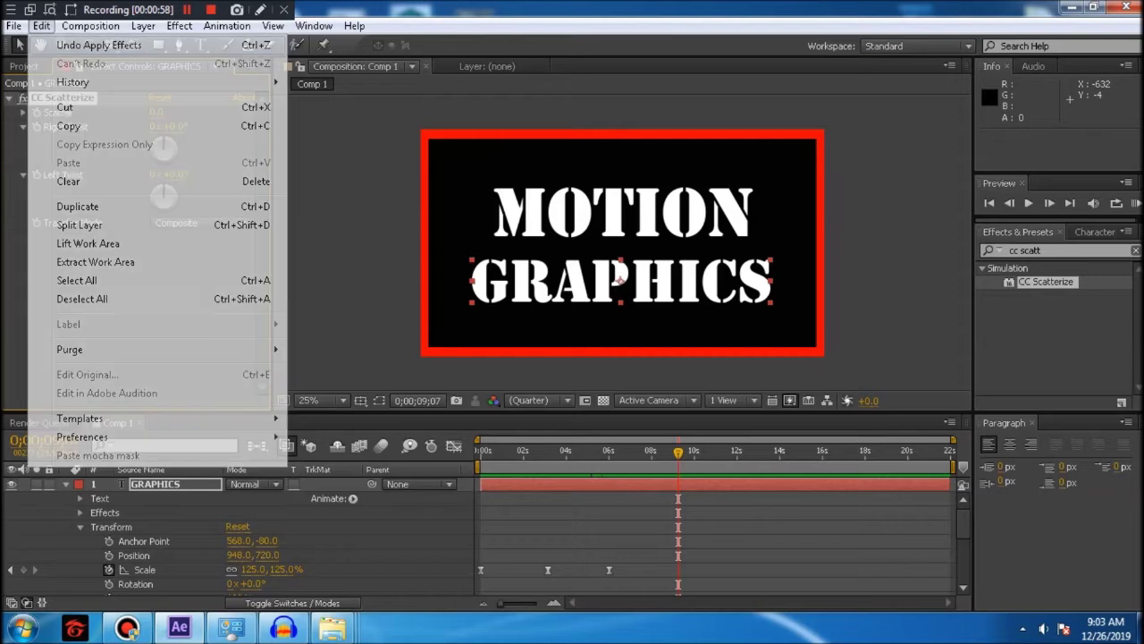
{"action": "left_click_drag", "start_coordinate": [1044, 282], "coordinate": [122, 487]}
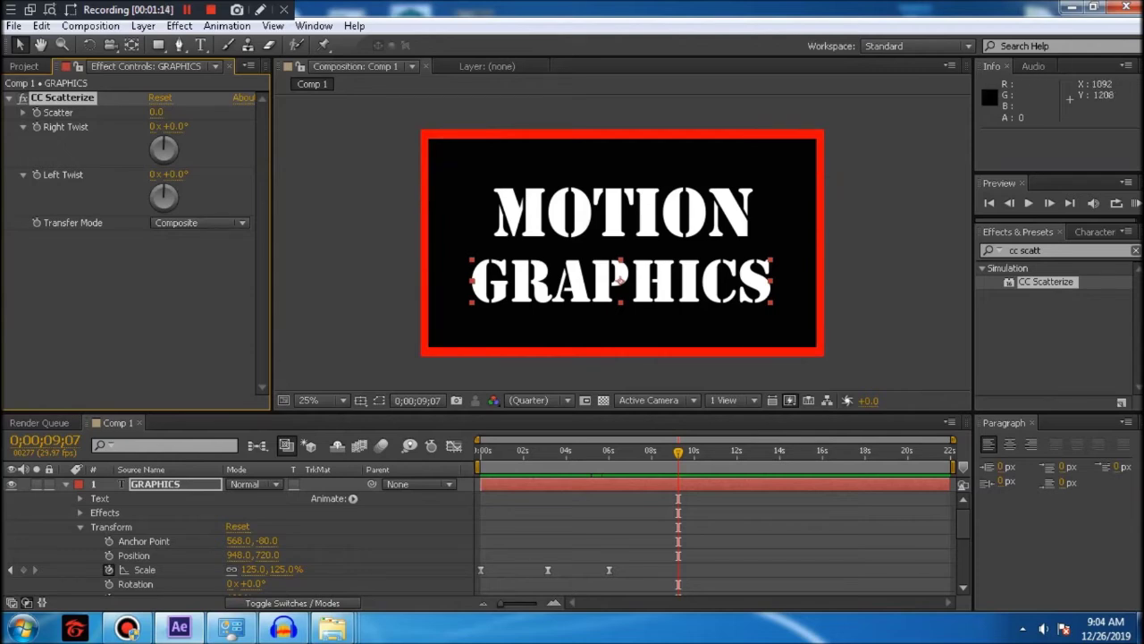
{"action": "left_click", "coordinate": [41, 25]}
{"action": "left_click", "coordinate": [80, 45]}
{"action": "key", "text": "ctrl+z"}
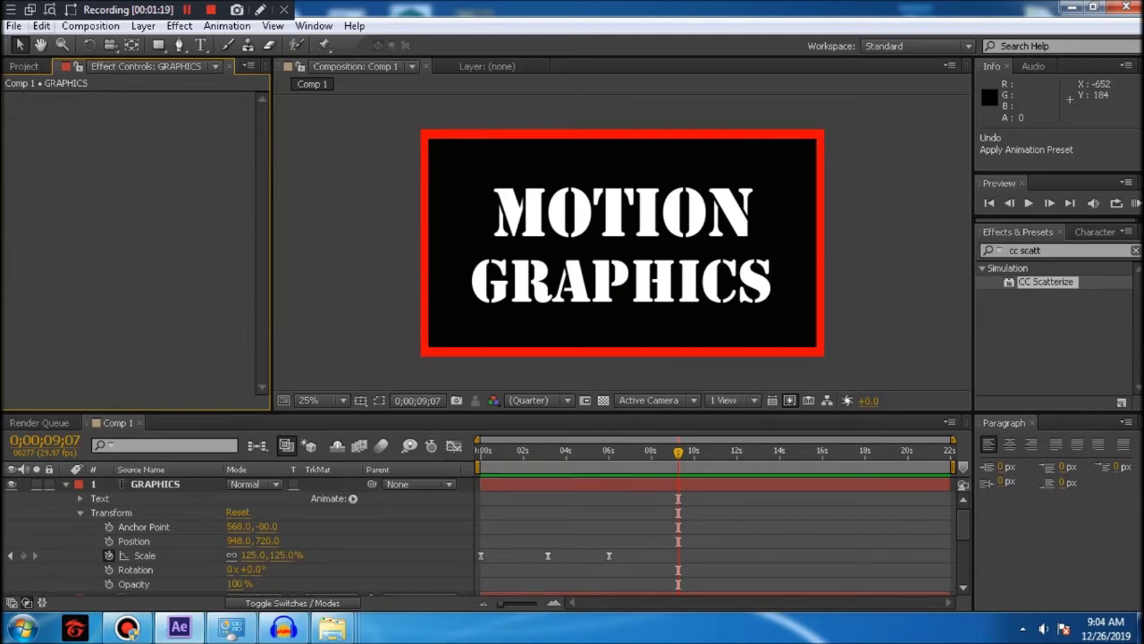
{"action": "key", "text": "alt+e"}
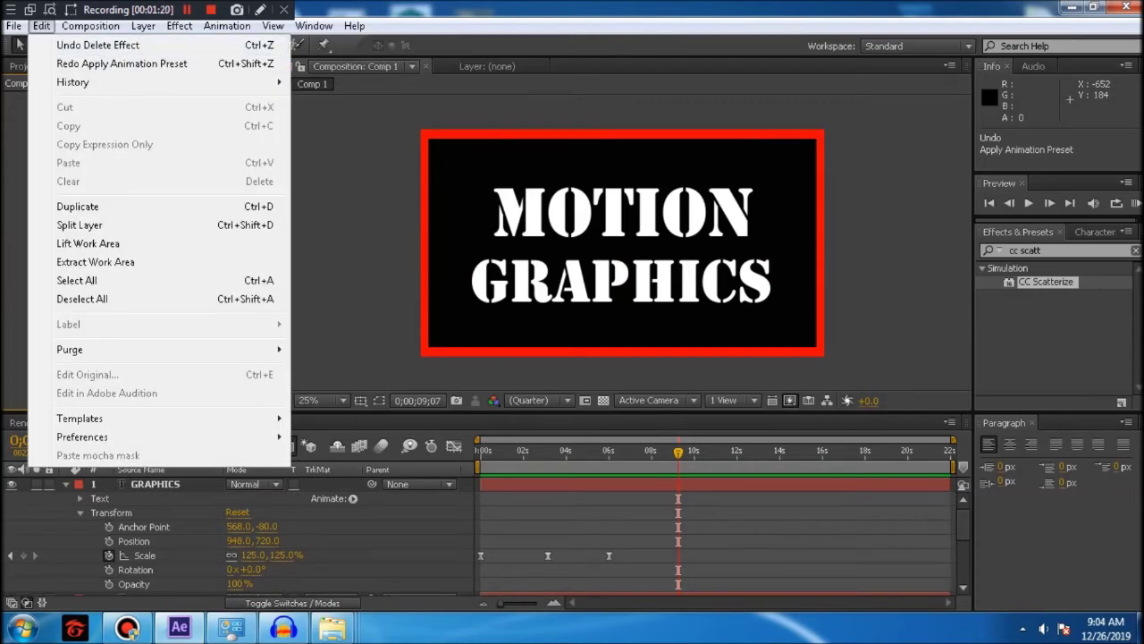
{"action": "key", "text": "Escape"}
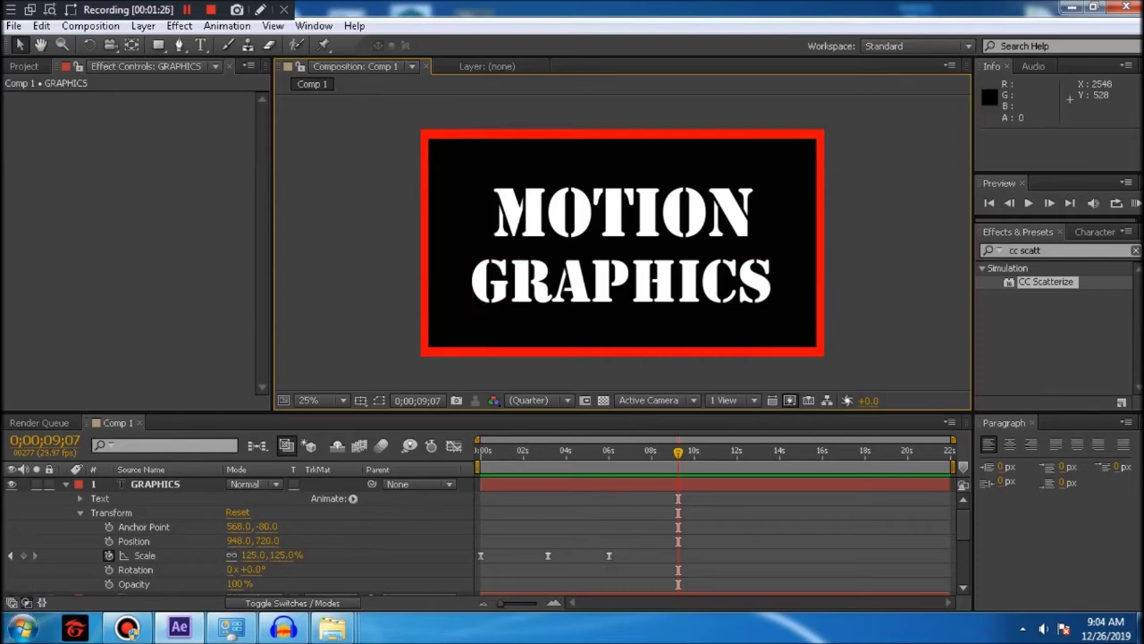
- Apply the CC Scatterize effect to the GRAPHICS text and preview the composition
{"action": "left_click_drag", "start_coordinate": [1042, 282], "coordinate": [619, 278]}
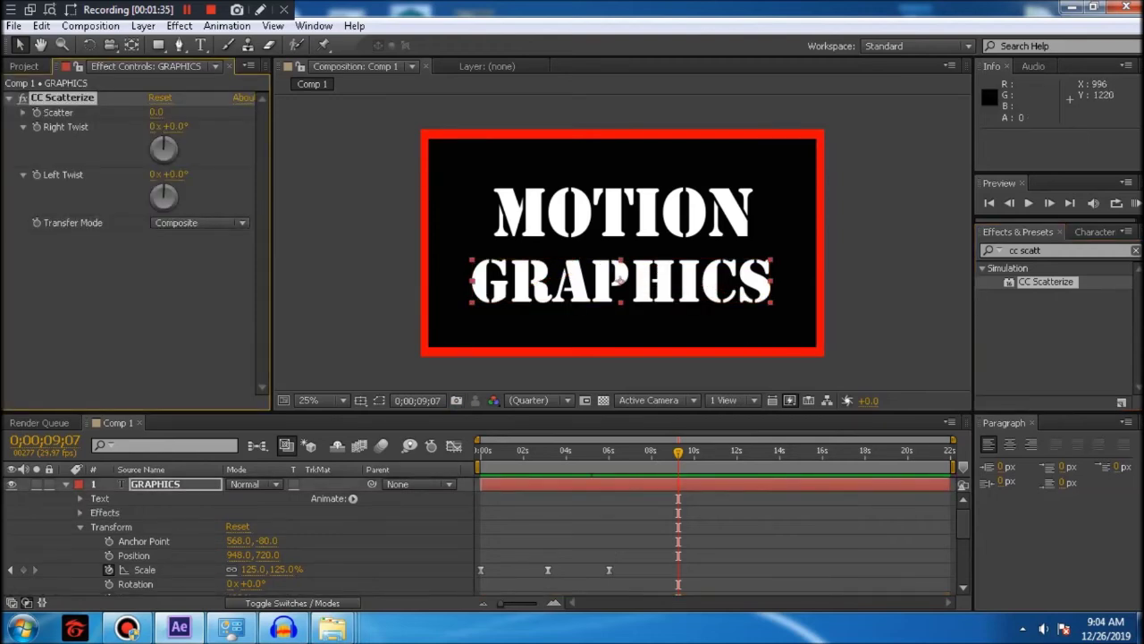
{"action": "mouse_move", "coordinate": [963, 523]}
{"action": "left_mouse_down"}
{"action": "mouse_move", "coordinate": [963, 552]}
{"action": "mouse_move", "coordinate": [963, 523]}
{"action": "left_mouse_up"}
{"action": "left_click", "coordinate": [1134, 203]}
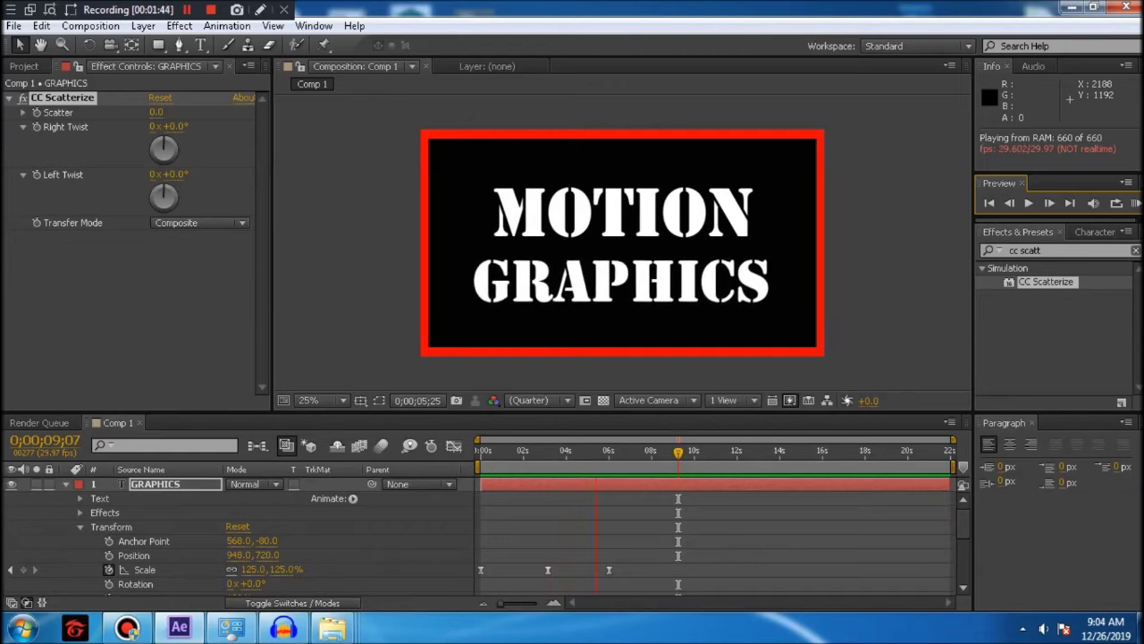
{"action": "key", "text": "space"}
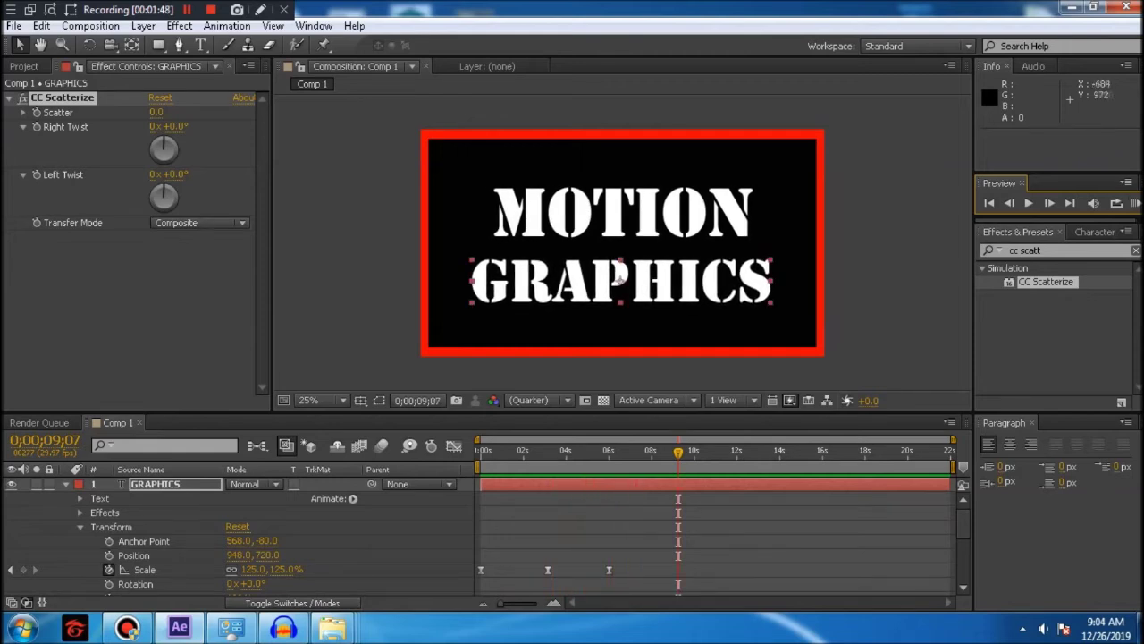
- Add a Scatter keyframe of 0 to the GRAPHICS layer's CC Scatterize effect at 0;00;07;00 and expand the property
{"action": "left_click_drag", "start_coordinate": [677, 452], "coordinate": [608, 453]}
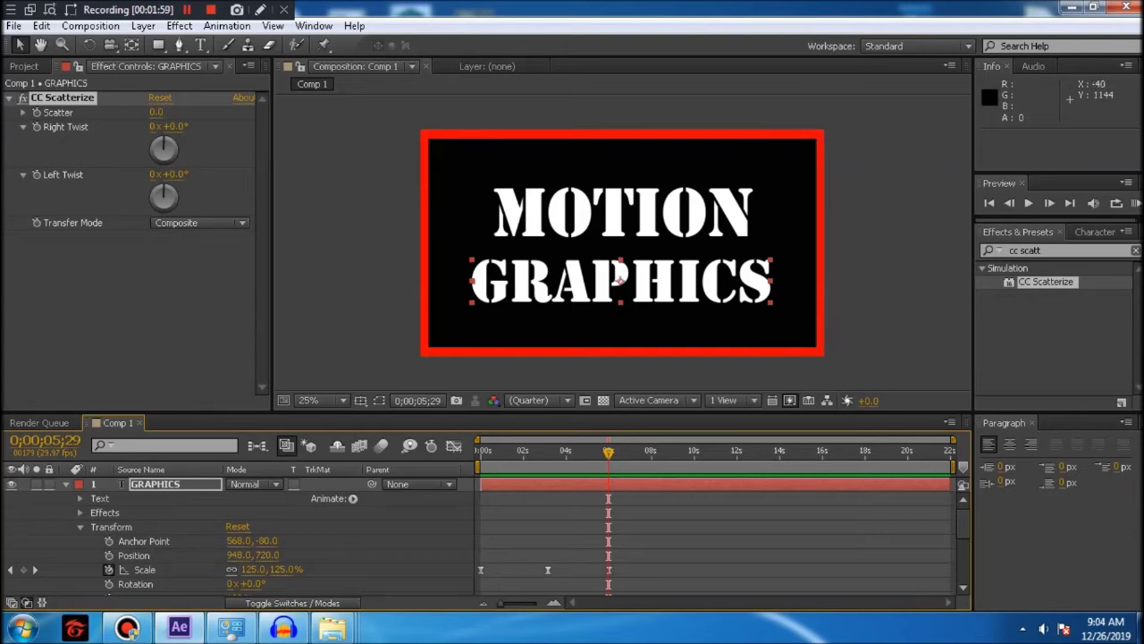
{"action": "left_click_drag", "start_coordinate": [608, 452], "coordinate": [616, 453]}
{"action": "key", "text": "Page_Down"}
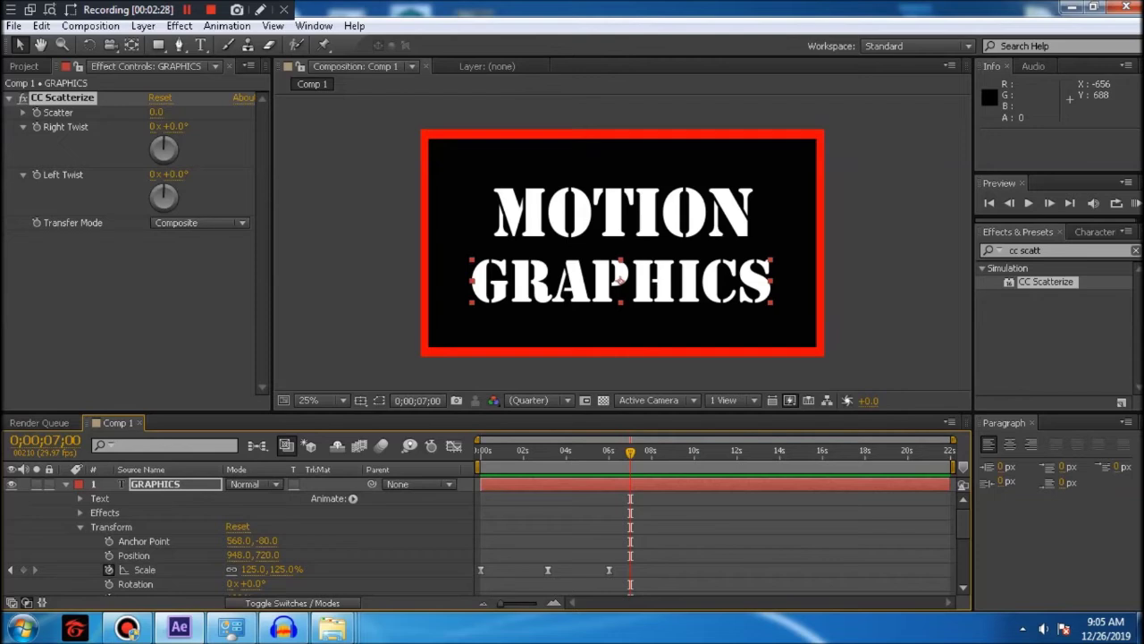
{"action": "left_click", "coordinate": [36, 113]}
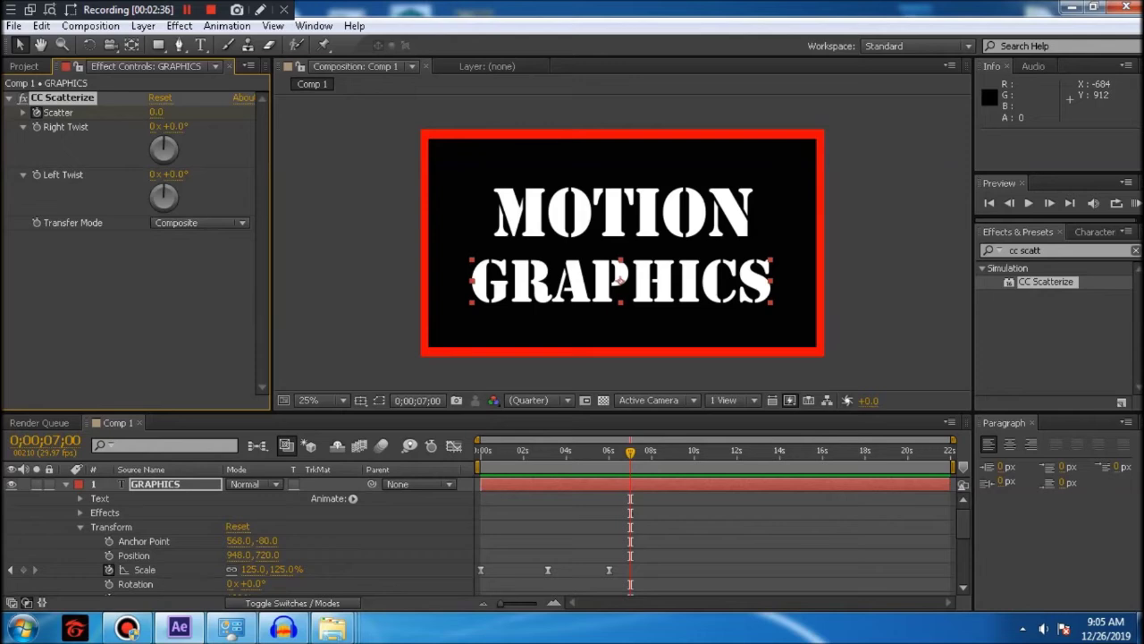
{"action": "left_click", "coordinate": [23, 112]}
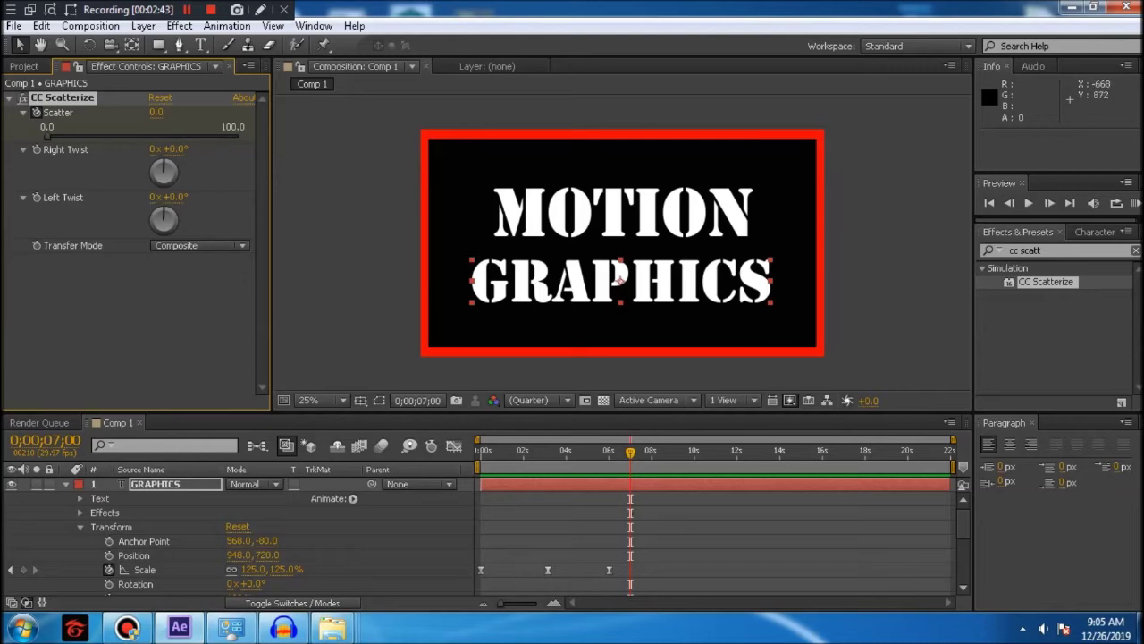
{"action": "left_click_drag", "start_coordinate": [48, 136], "coordinate": [75, 136]}
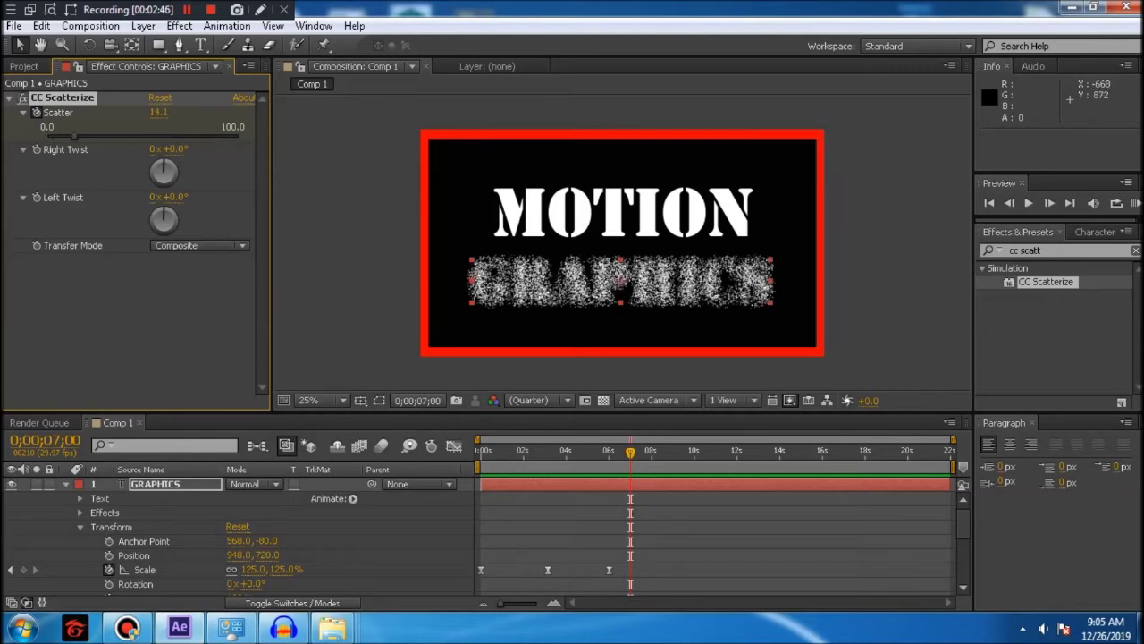
{"action": "left_click_drag", "start_coordinate": [168, 112], "coordinate": [172, 112]}
{"action": "mouse_move", "coordinate": [85, 136]}
{"action": "left_mouse_down"}
{"action": "mouse_move", "coordinate": [48, 136]}
{"action": "mouse_move", "coordinate": [91, 135]}
{"action": "left_mouse_up"}
{"action": "mouse_move", "coordinate": [177, 112]}
{"action": "left_mouse_down"}
{"action": "mouse_move", "coordinate": [161, 112]}
{"action": "mouse_move", "coordinate": [175, 112]}
{"action": "left_mouse_up"}
{"action": "left_click_drag", "start_coordinate": [94, 136], "coordinate": [47, 136]}
{"action": "left_click", "coordinate": [157, 113]}
{"action": "type", "text": "20"}
{"action": "key", "text": "Return"}
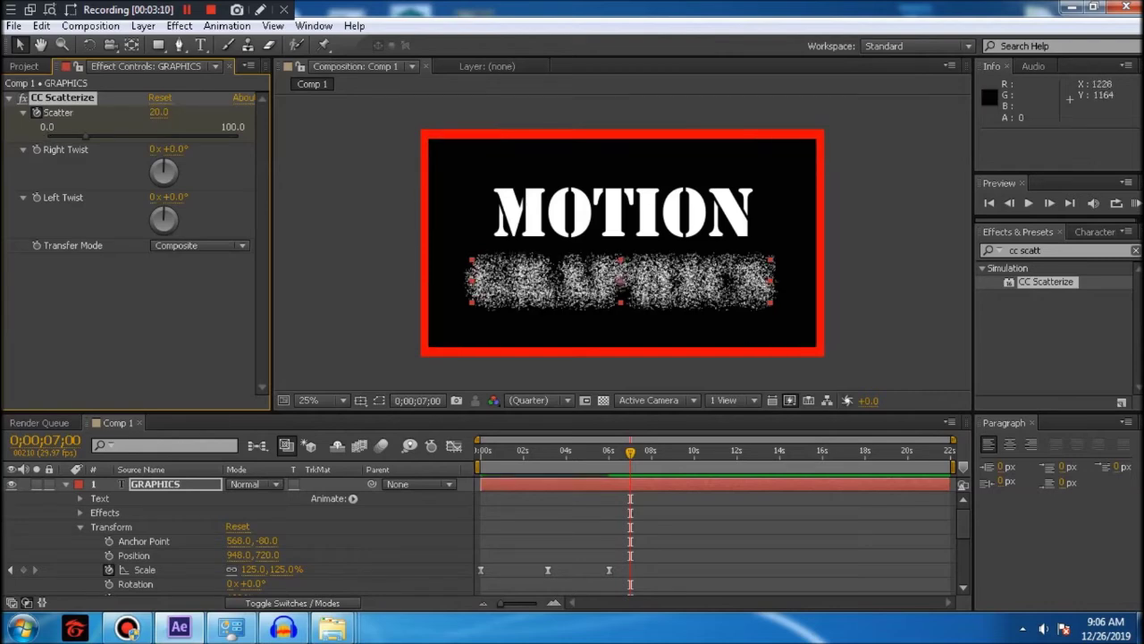
{"action": "left_click_drag", "start_coordinate": [630, 452], "coordinate": [653, 452]}
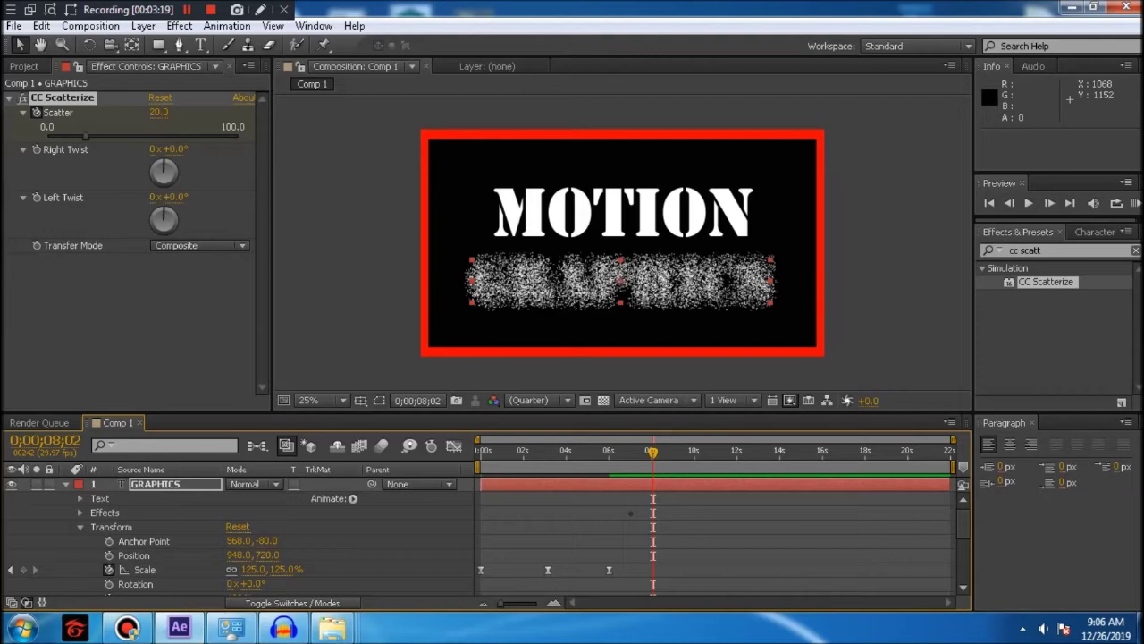
{"action": "left_click_drag", "start_coordinate": [653, 452], "coordinate": [629, 452]}
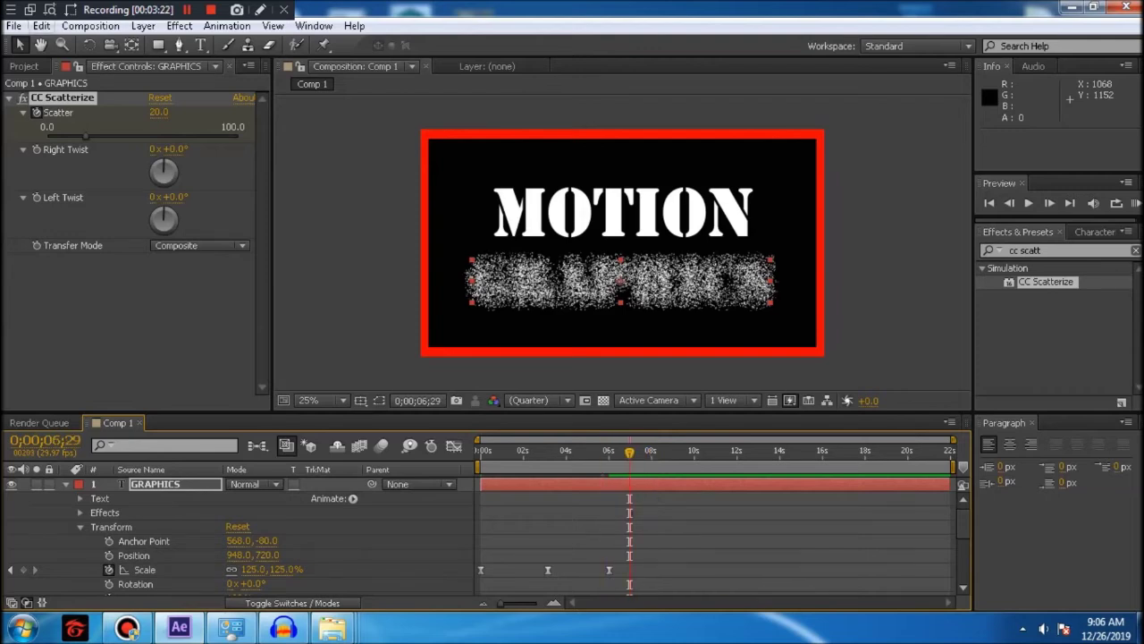
{"action": "left_click", "coordinate": [41, 26]}
{"action": "left_click", "coordinate": [100, 45]}
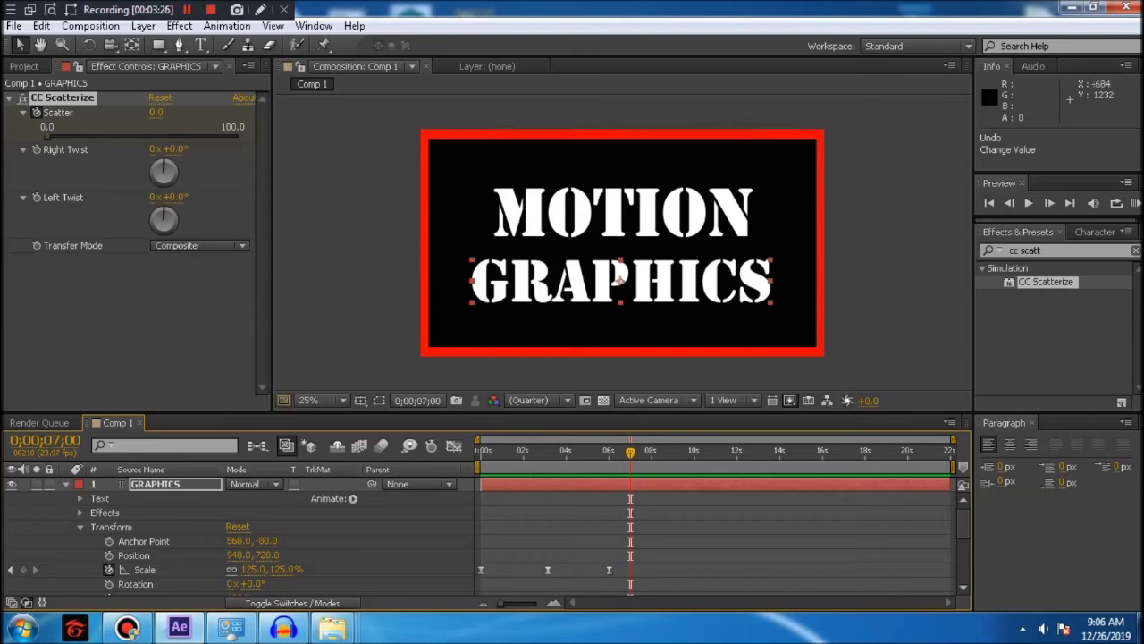
- Add a Scatter keyframe of 20 to the GRAPHICS layer at 0;00;08;00
{"action": "mouse_move", "coordinate": [630, 452]}
{"action": "left_mouse_down"}
{"action": "mouse_move", "coordinate": [679, 452]}
{"action": "mouse_move", "coordinate": [639, 451]}
{"action": "mouse_move", "coordinate": [651, 450]}
{"action": "left_mouse_up"}
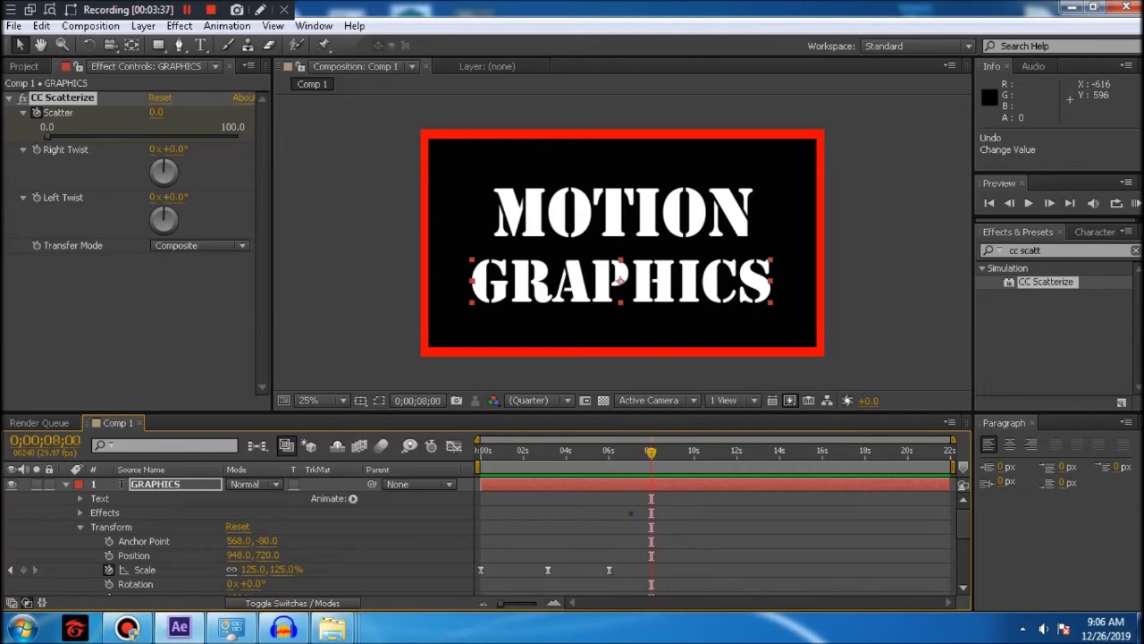
{"action": "left_click", "coordinate": [157, 112]}
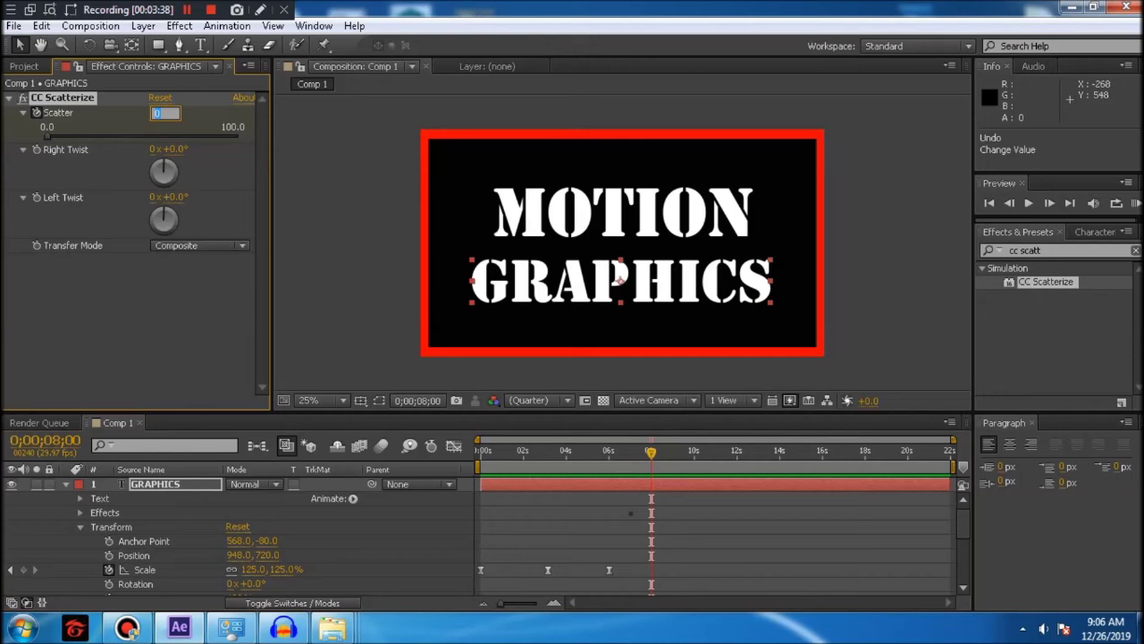
{"action": "type", "text": "20."}
{"action": "key", "text": "Return"}
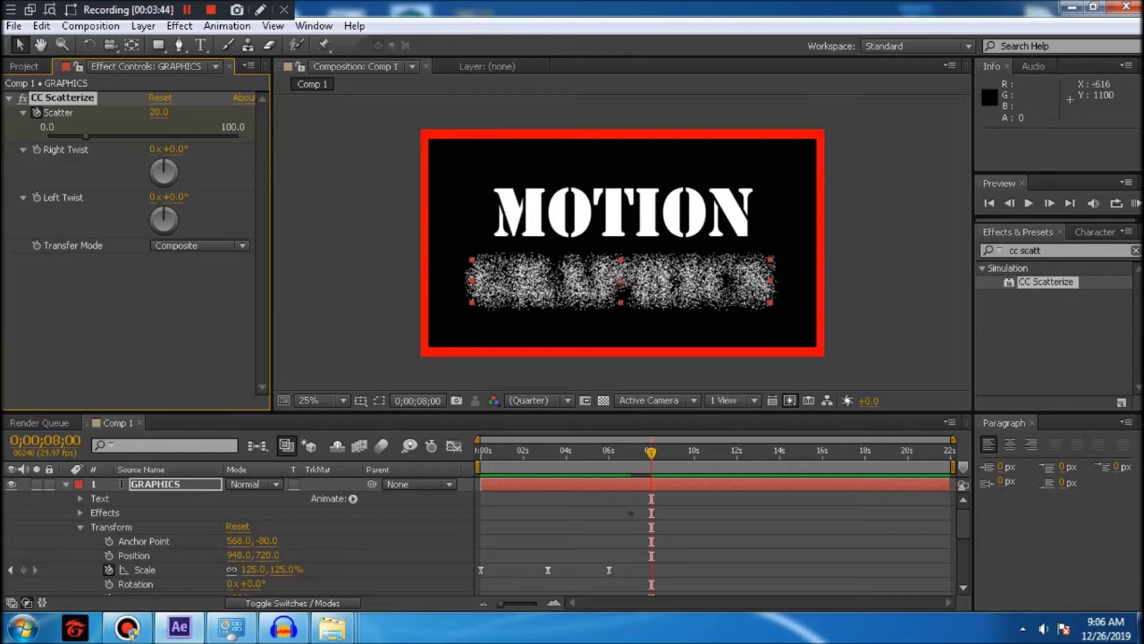
- Add a Scatter keyframe of 50 to the GRAPHICS layer at 0;00;09;00
{"action": "left_click_drag", "start_coordinate": [651, 453], "coordinate": [673, 453]}
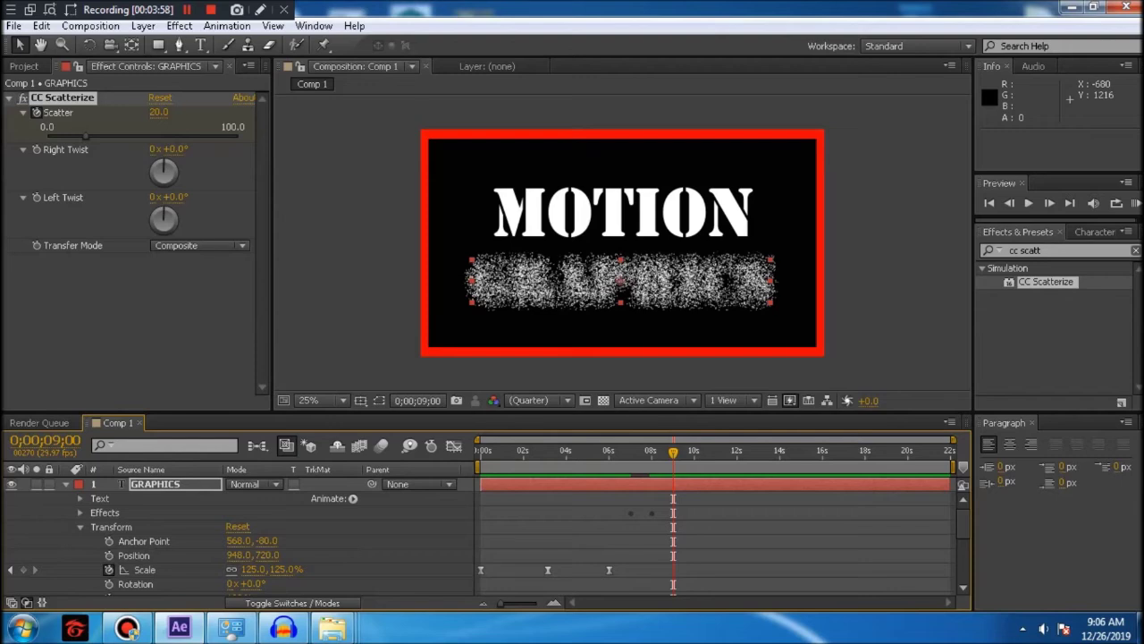
{"action": "left_click_drag", "start_coordinate": [86, 136], "coordinate": [140, 136]}
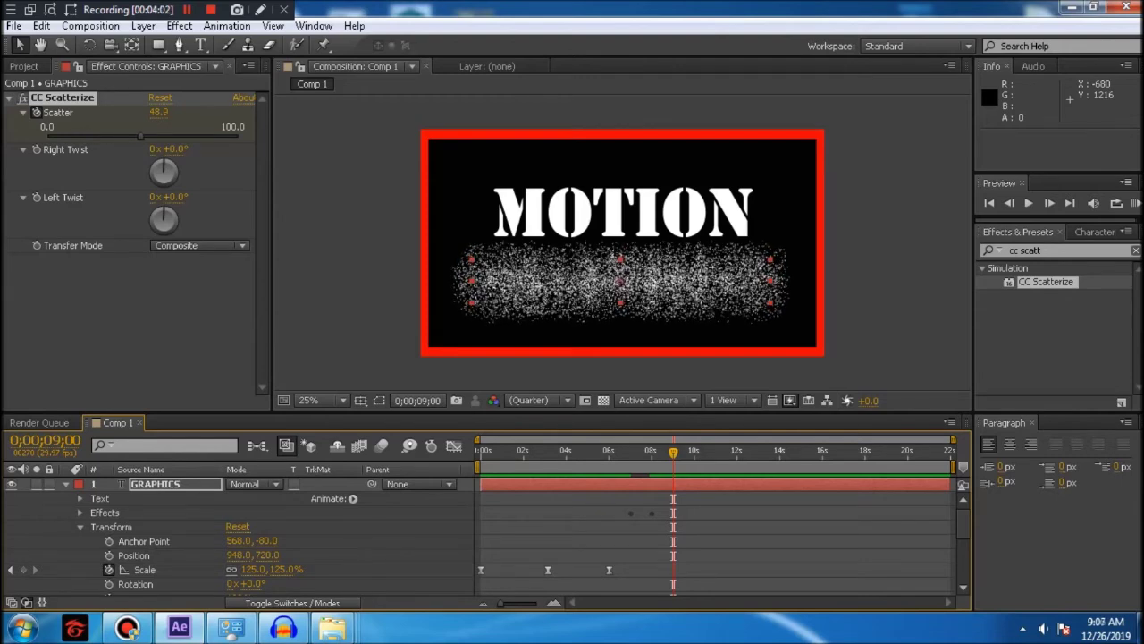
{"action": "left_click", "coordinate": [160, 113]}
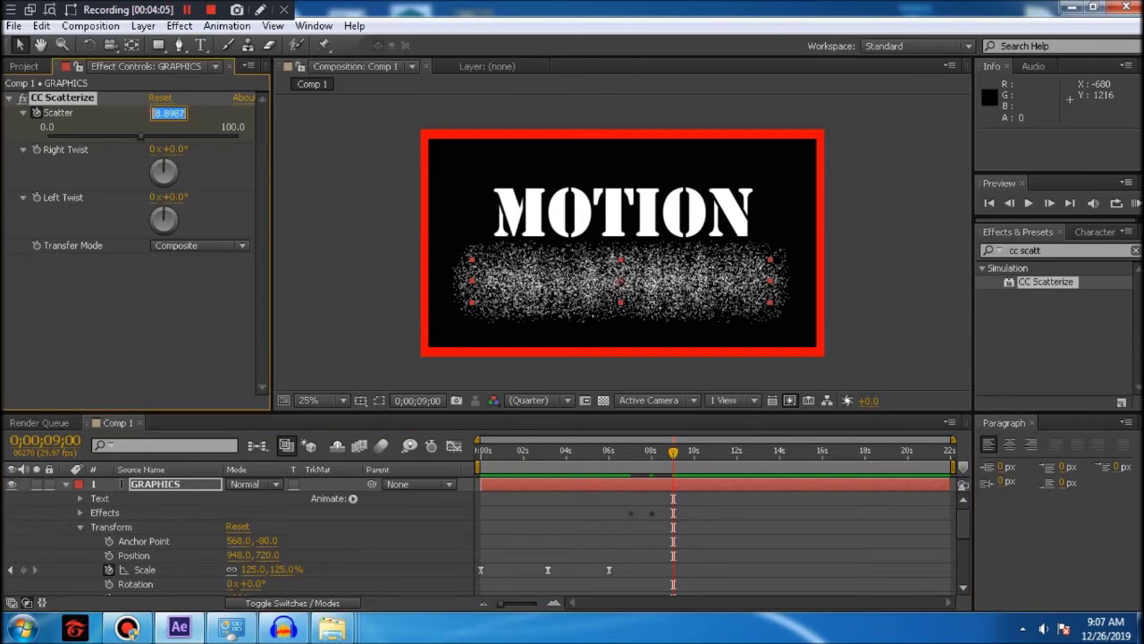
{"action": "type", "text": "50"}
{"action": "key", "text": "Return"}
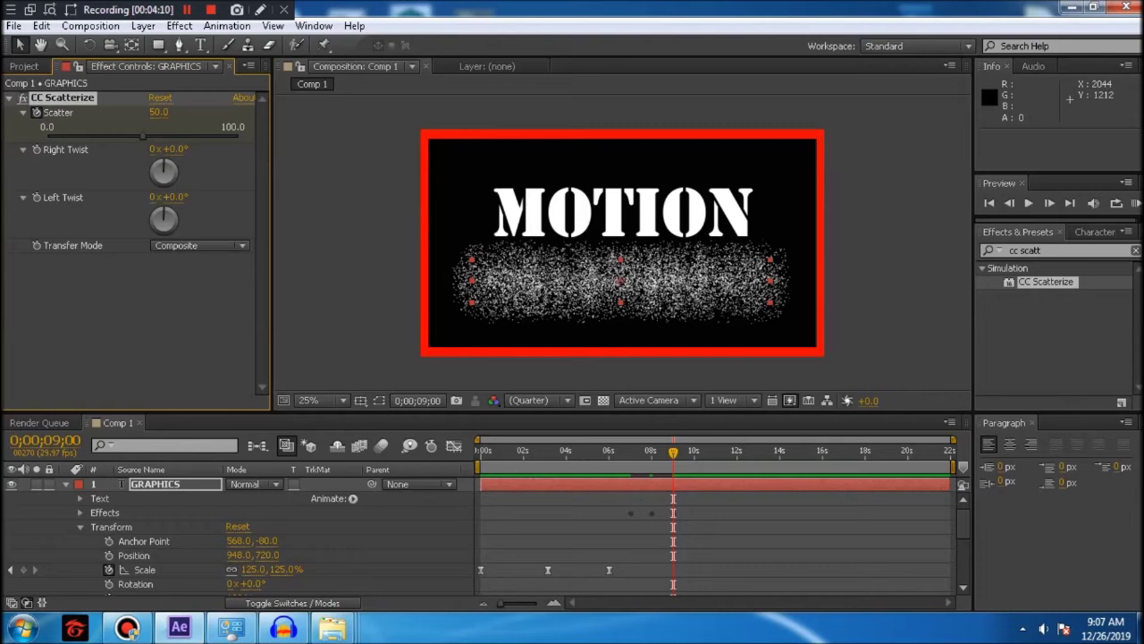
- Add a Scatter keyframe of 0 to the GRAPHICS layer at 0;00;09;29
{"action": "left_click_drag", "start_coordinate": [673, 452], "coordinate": [694, 453]}
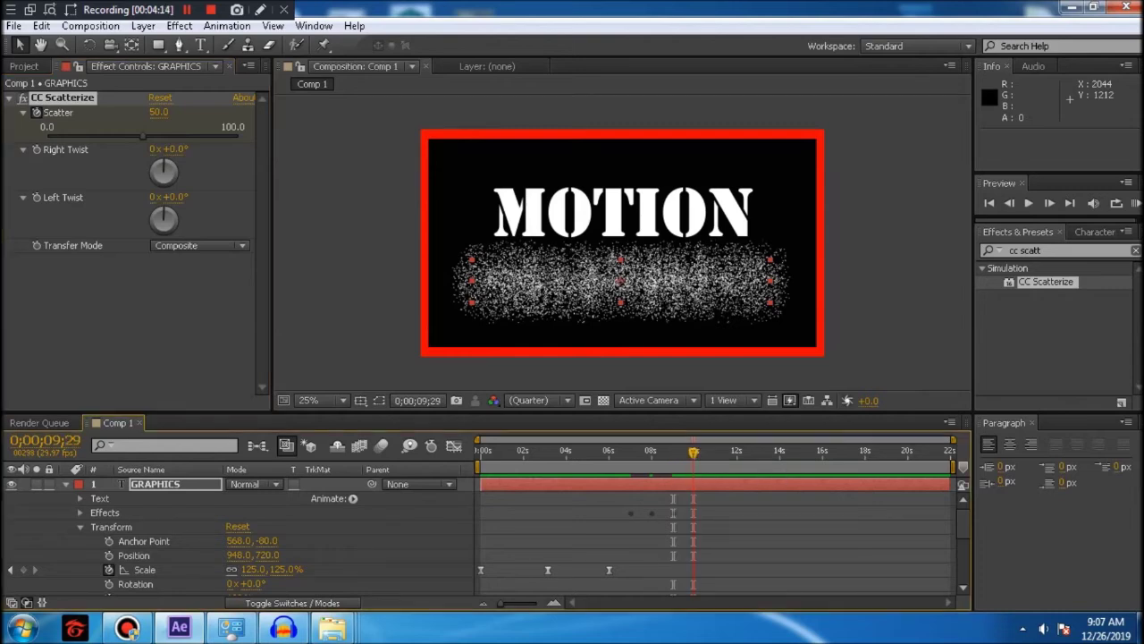
{"action": "left_click", "coordinate": [159, 113]}
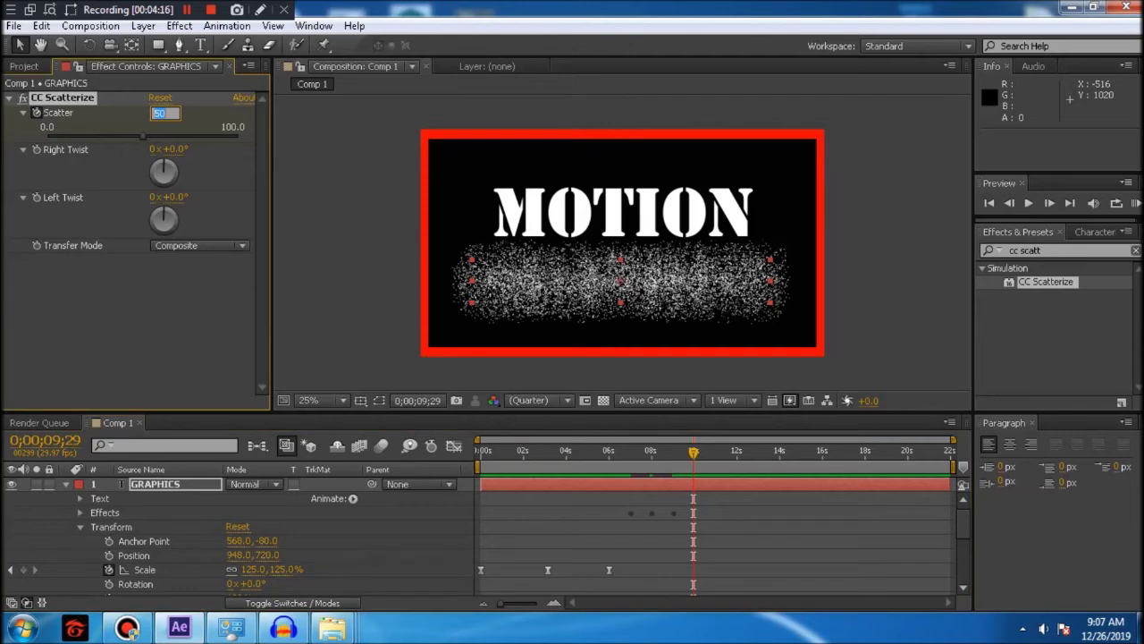
{"action": "type", "text": "0"}
{"action": "key", "text": "Return"}
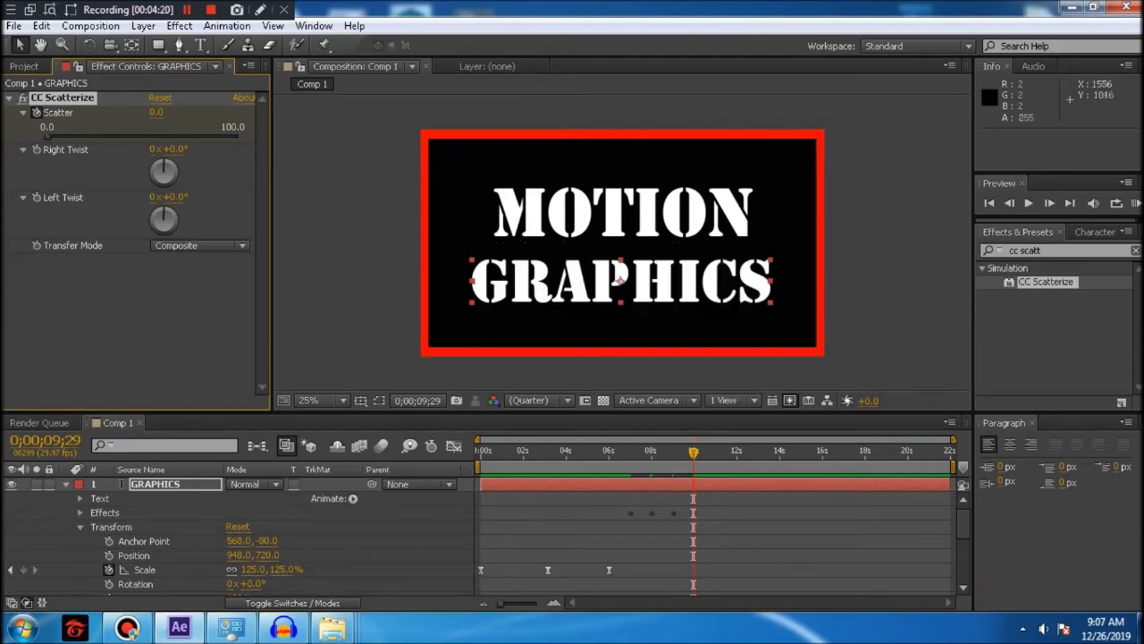
- Play the composition as a preview to check the scatter animation on GRAPHICS
{"action": "key", "text": "space"}
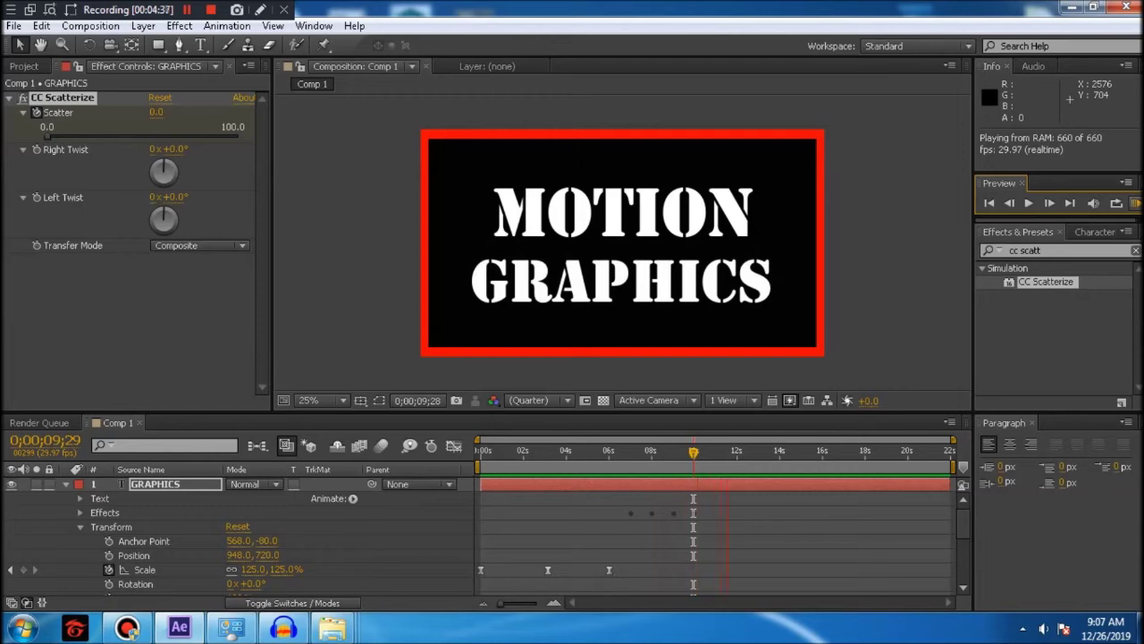
{"action": "key", "text": "space"}
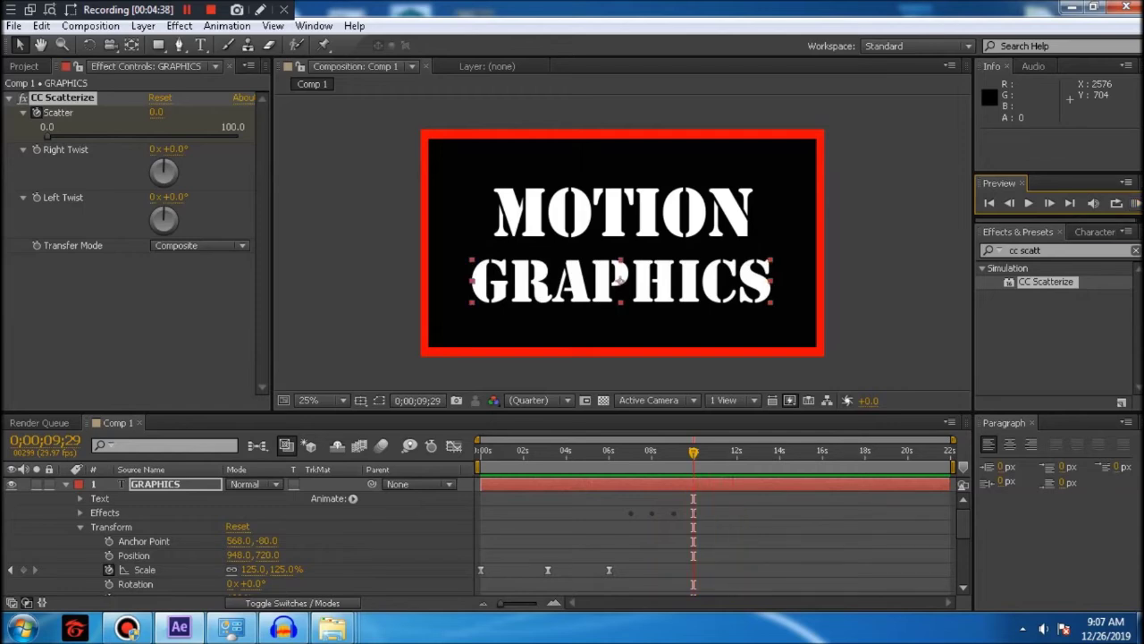
{"action": "left_click", "coordinate": [1134, 203]}
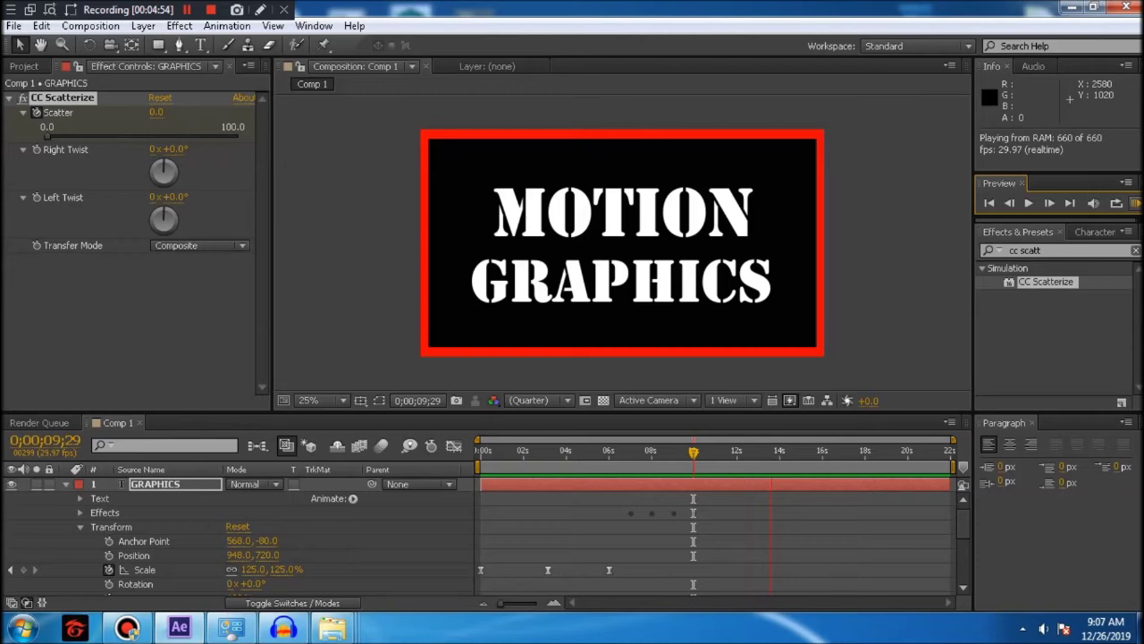
{"action": "key", "text": "space"}
- Select the MOTION layer and clear the effects search
{"action": "scroll", "coordinate": [474, 532], "scroll_direction": "down", "scroll_amount": 2}
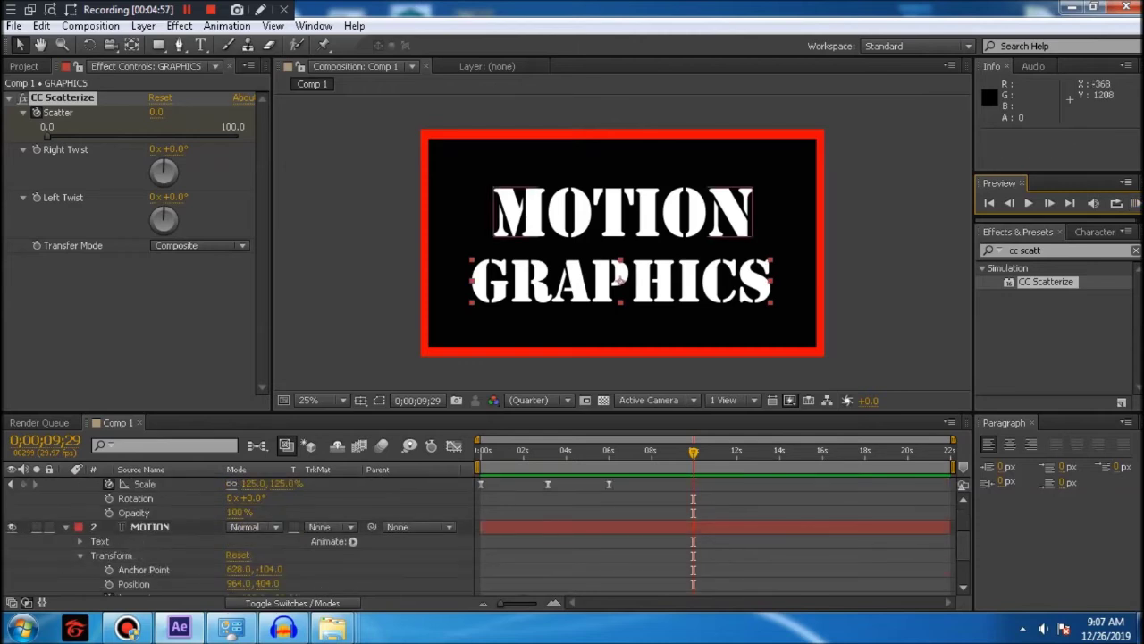
{"action": "left_click", "coordinate": [617, 219]}
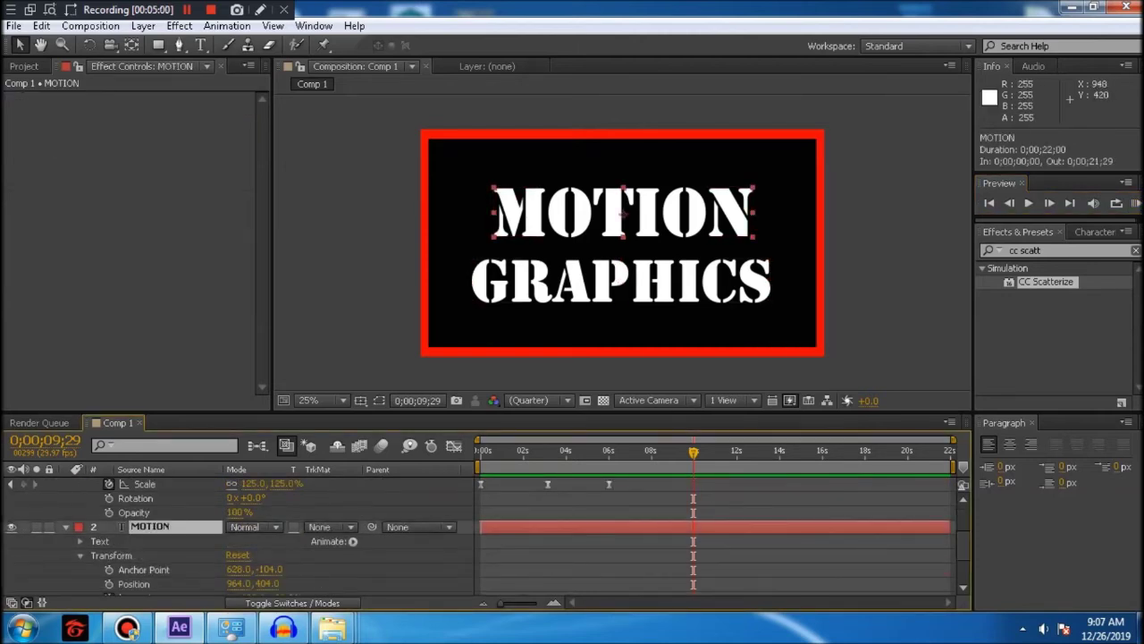
{"action": "left_click", "coordinate": [1095, 232]}
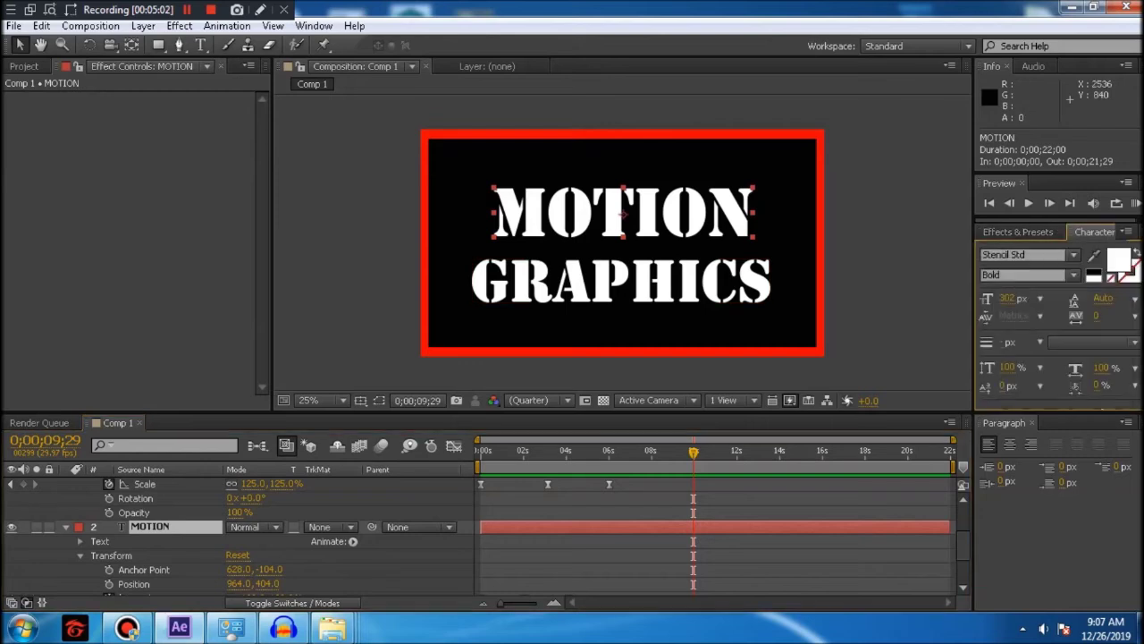
{"action": "left_click", "coordinate": [1017, 232]}
{"action": "left_click", "coordinate": [1028, 250]}
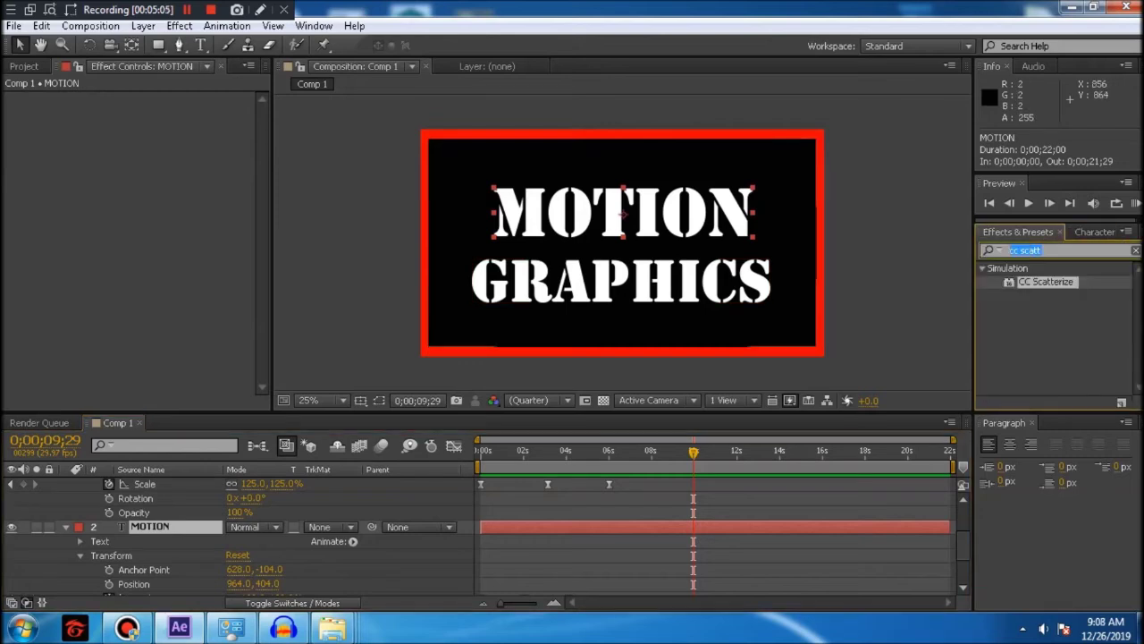
{"action": "key", "text": "BackSpace"}
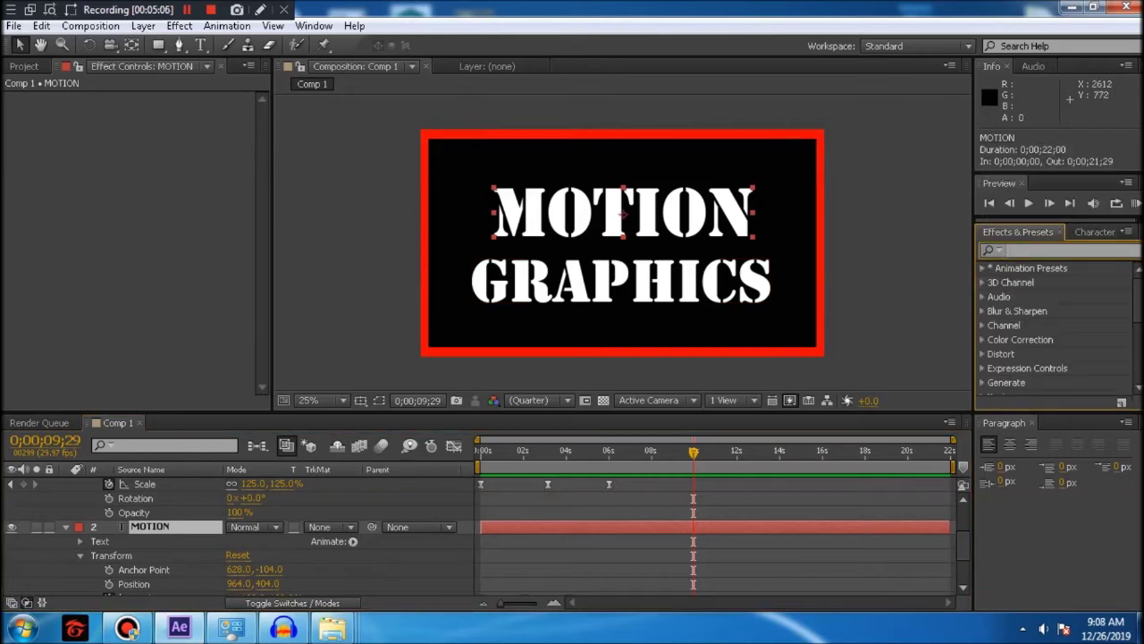
- Search the effects for "cc scat" and apply CC Scatterize to the MOTION layer
{"action": "left_click", "coordinate": [1094, 232]}
{"action": "left_click", "coordinate": [1017, 231]}
{"action": "left_click", "coordinate": [1011, 251]}
{"action": "type", "text": "cc"}
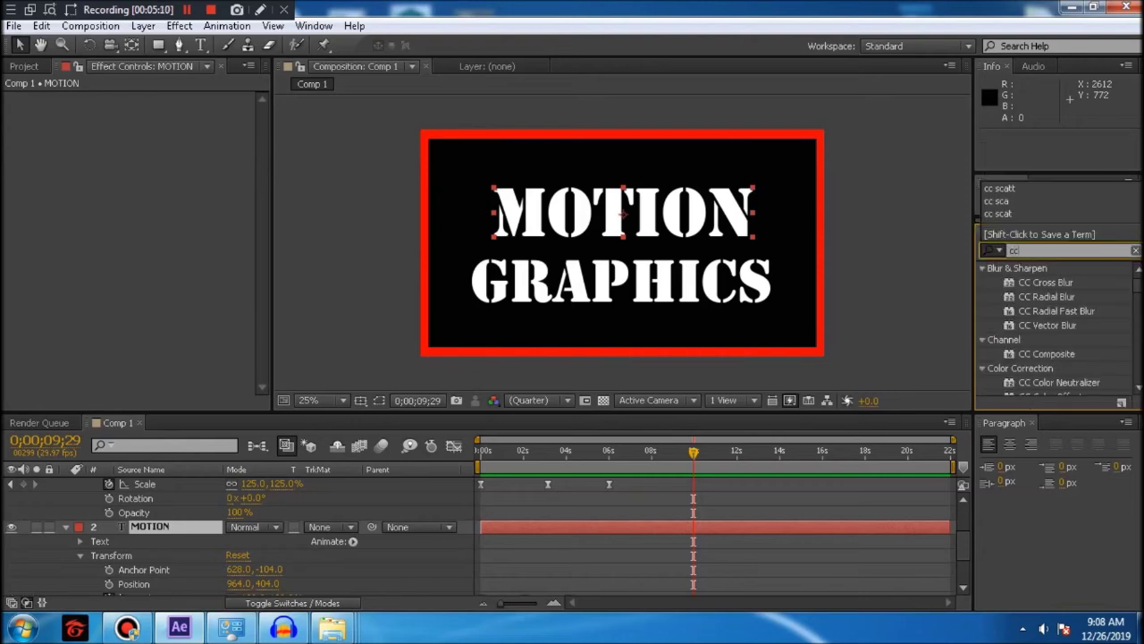
{"action": "type", "text": " scat"}
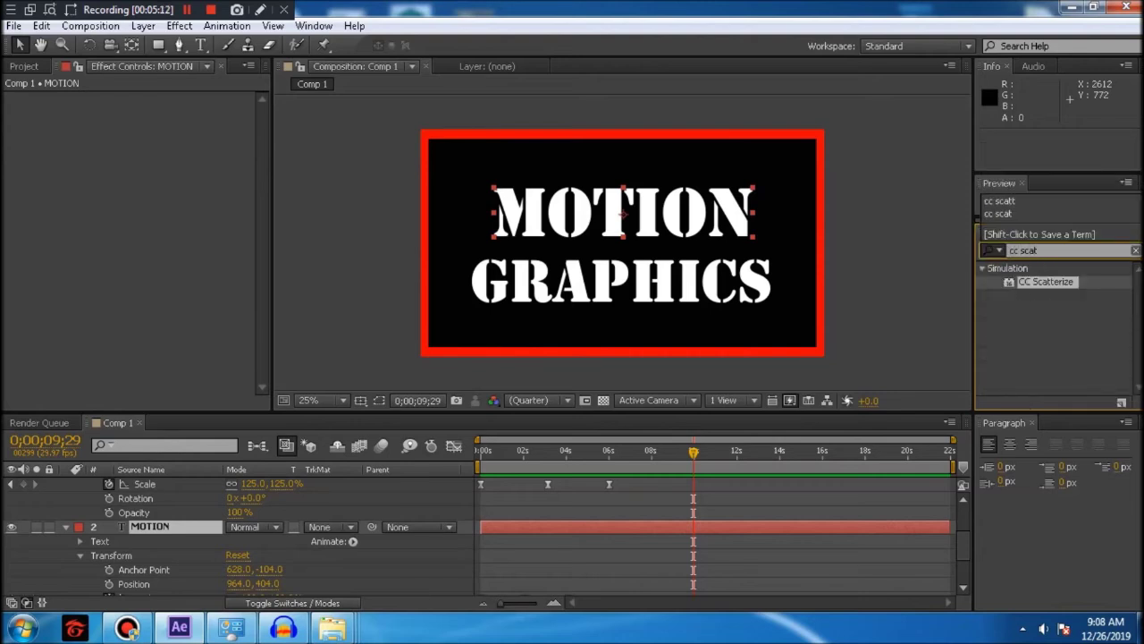
{"action": "left_click_drag", "start_coordinate": [1046, 282], "coordinate": [157, 564]}
{"action": "left_click_drag", "start_coordinate": [154, 549], "coordinate": [129, 551]}
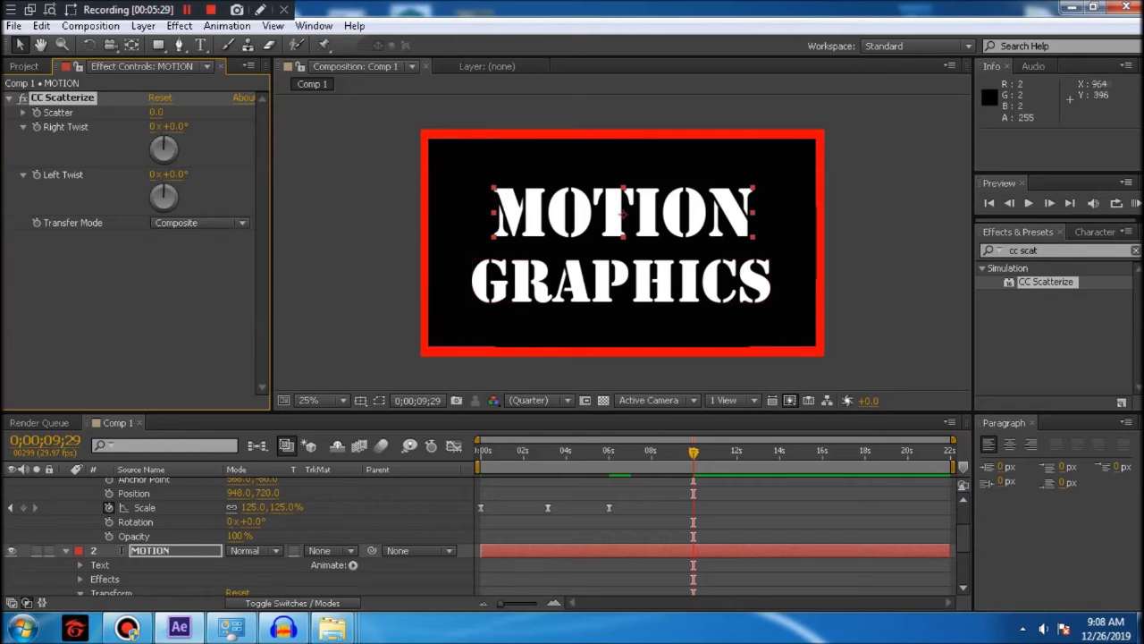
- Add a Scatter keyframe of 0 to the MOTION layer's CC Scatterize effect at 0;00;04;29 and expand the property
{"action": "scroll", "coordinate": [488, 537], "scroll_direction": "down", "scroll_amount": 3}
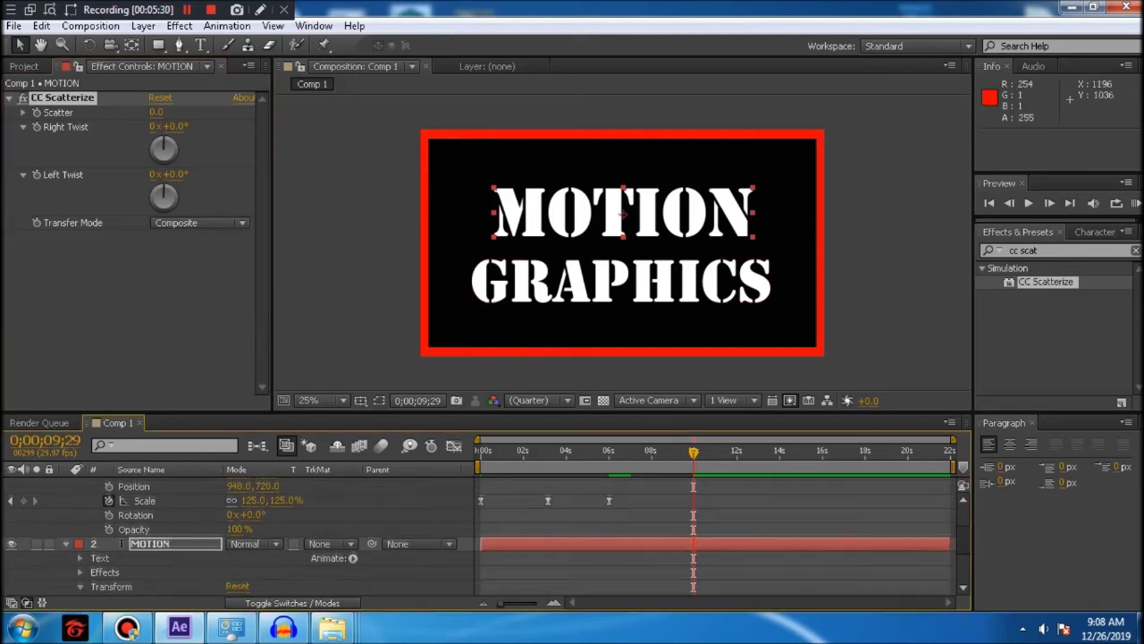
{"action": "scroll", "coordinate": [487, 536], "scroll_direction": "up", "scroll_amount": 4}
{"action": "scroll", "coordinate": [483, 537], "scroll_direction": "up", "scroll_amount": 2}
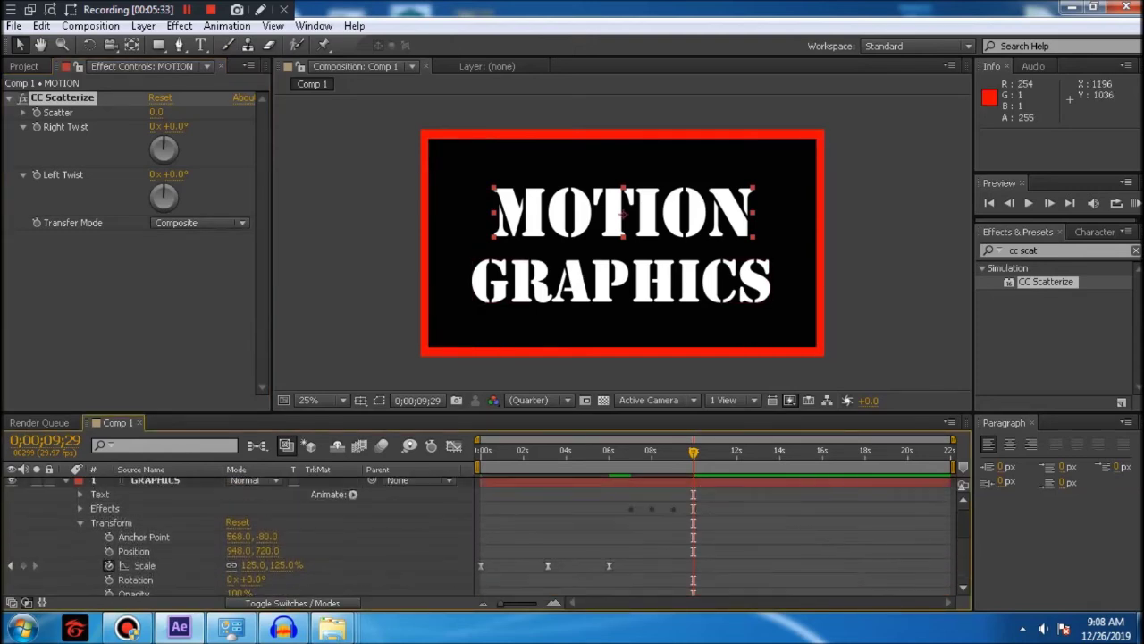
{"action": "left_click_drag", "start_coordinate": [694, 452], "coordinate": [629, 452]}
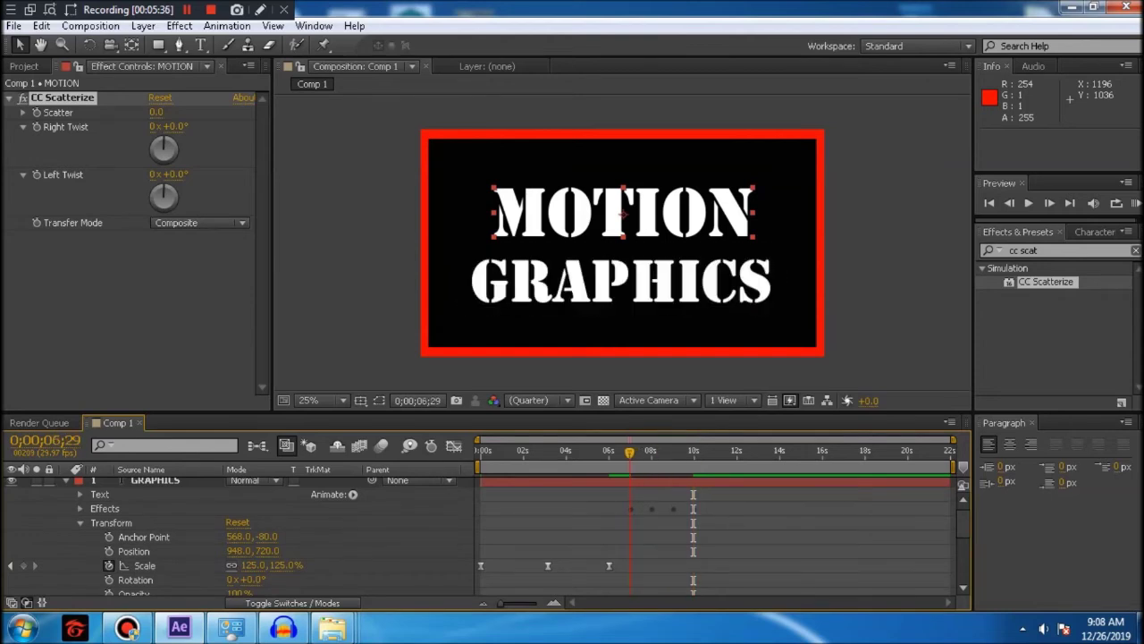
{"action": "key", "text": "Page_Down"}
{"action": "left_click_drag", "start_coordinate": [630, 453], "coordinate": [594, 452]}
{"action": "scroll", "coordinate": [594, 536], "scroll_direction": "down", "scroll_amount": 2}
{"action": "scroll", "coordinate": [241, 536], "scroll_direction": "down", "scroll_amount": 5}
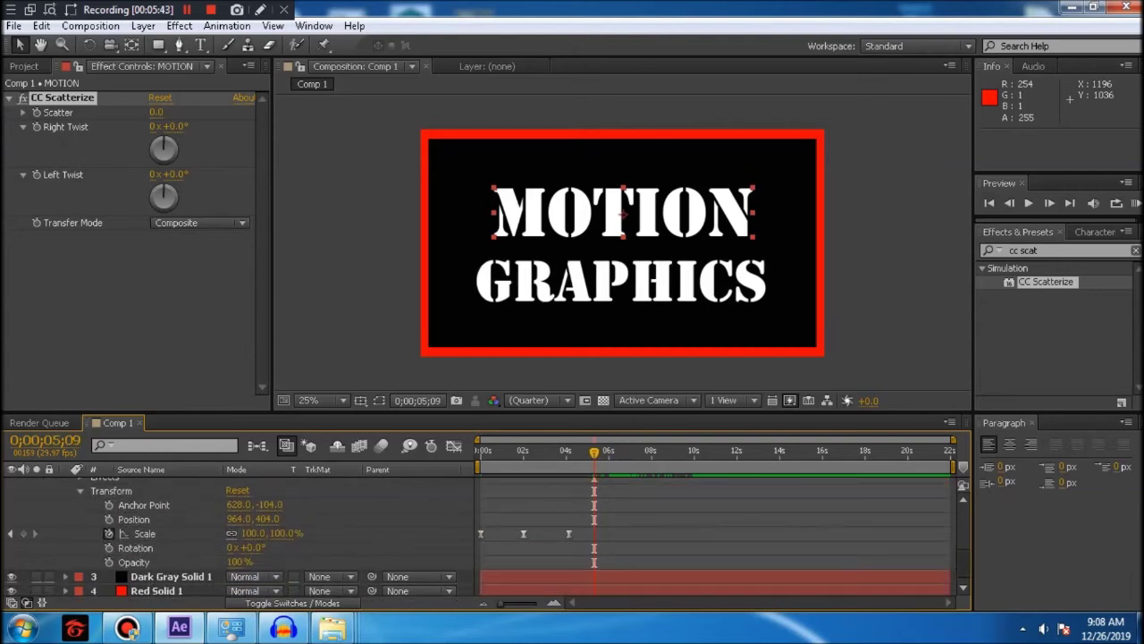
{"action": "left_click_drag", "start_coordinate": [594, 452], "coordinate": [587, 452]}
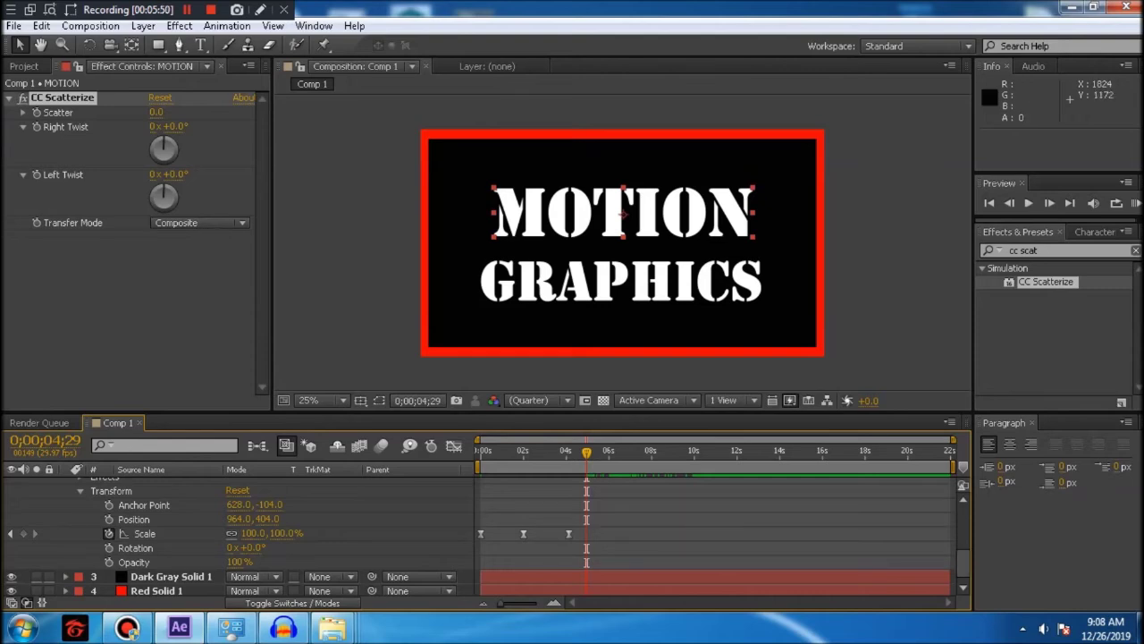
{"action": "scroll", "coordinate": [268, 537], "scroll_direction": "down", "scroll_amount": 1}
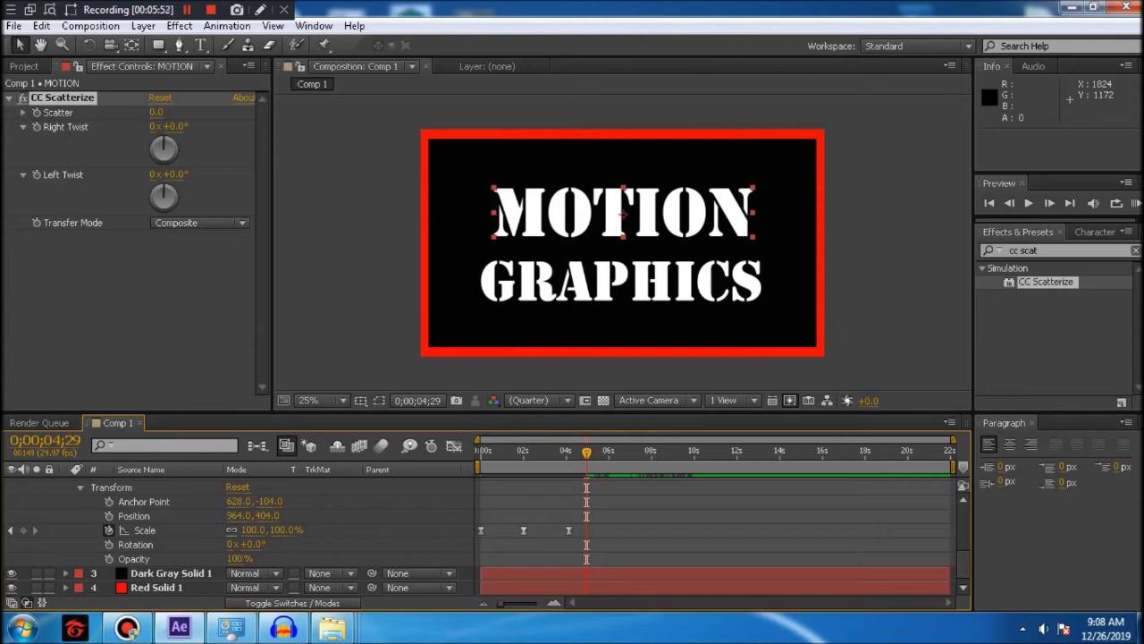
{"action": "scroll", "coordinate": [268, 537], "scroll_direction": "up", "scroll_amount": 5}
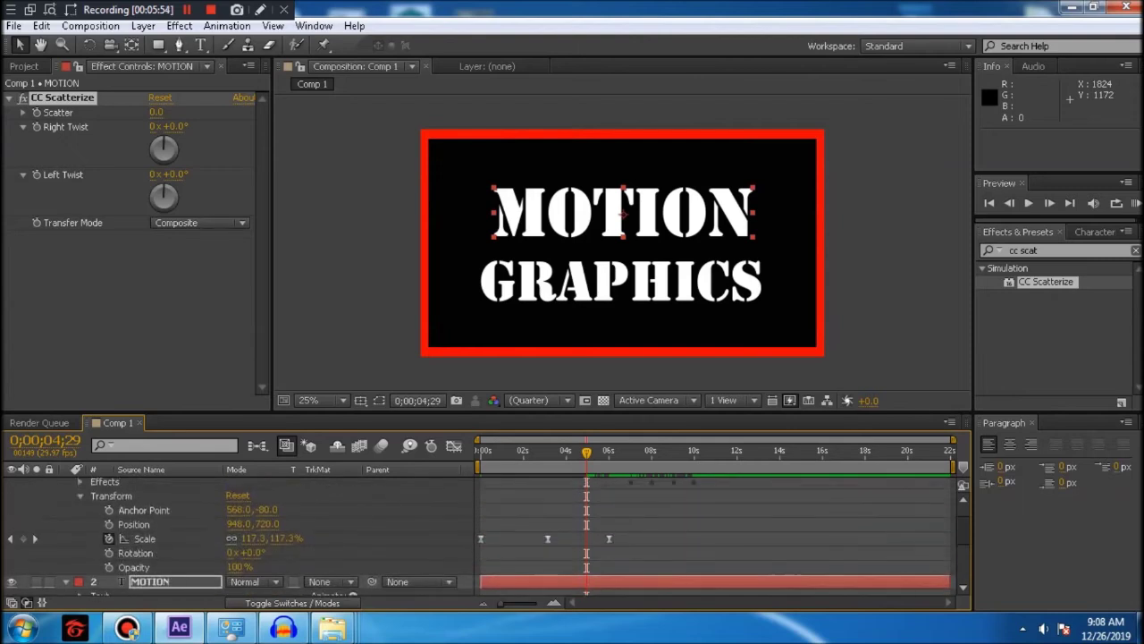
{"action": "left_click", "coordinate": [36, 113]}
{"action": "left_click", "coordinate": [23, 112]}
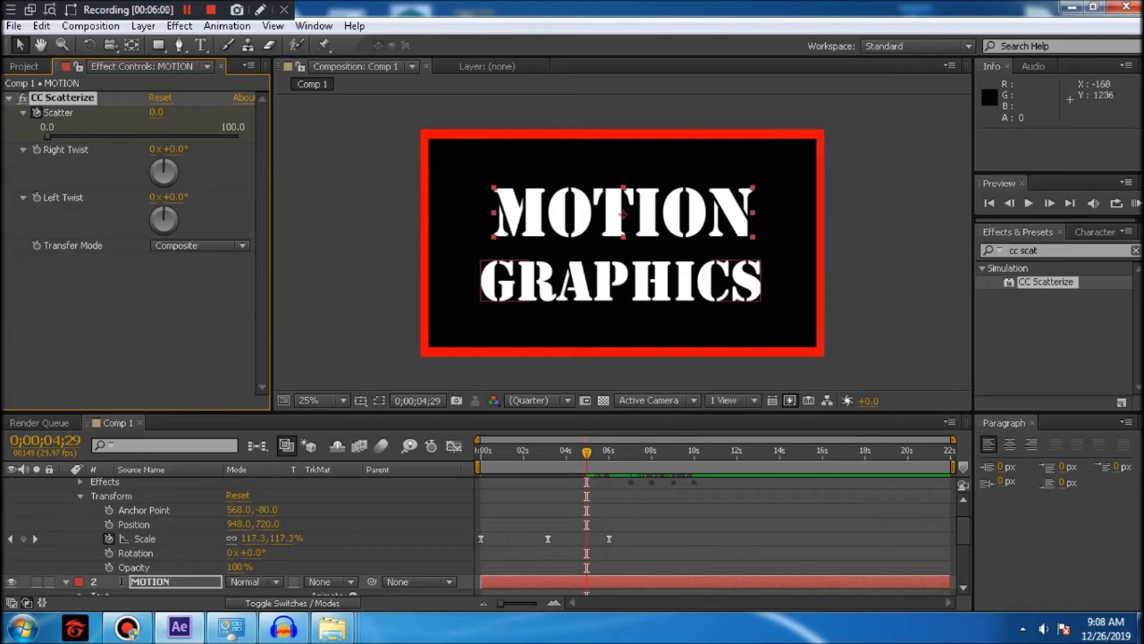
- Add a Scatter keyframe of 30.4 to the MOTION layer at 0;00;06;27
{"action": "mouse_move", "coordinate": [963, 530]}
{"action": "left_mouse_down"}
{"action": "mouse_move", "coordinate": [963, 560]}
{"action": "mouse_move", "coordinate": [963, 547]}
{"action": "left_mouse_up"}
{"action": "scroll", "coordinate": [487, 537], "scroll_direction": "up", "scroll_amount": 5}
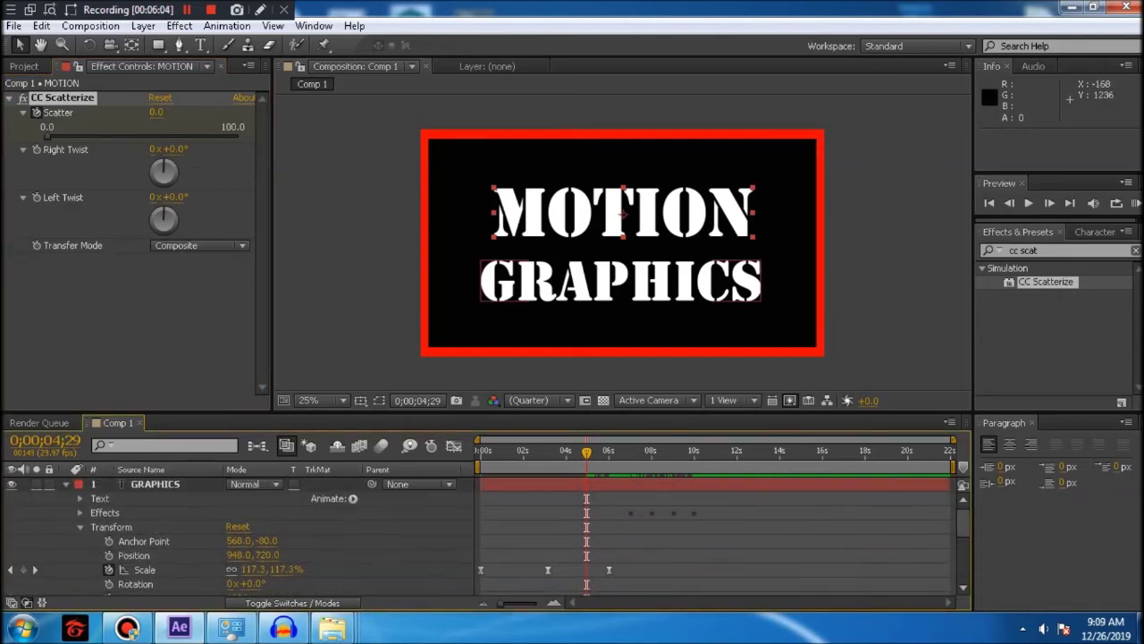
{"action": "key", "text": "space"}
{"action": "key", "text": "space"}
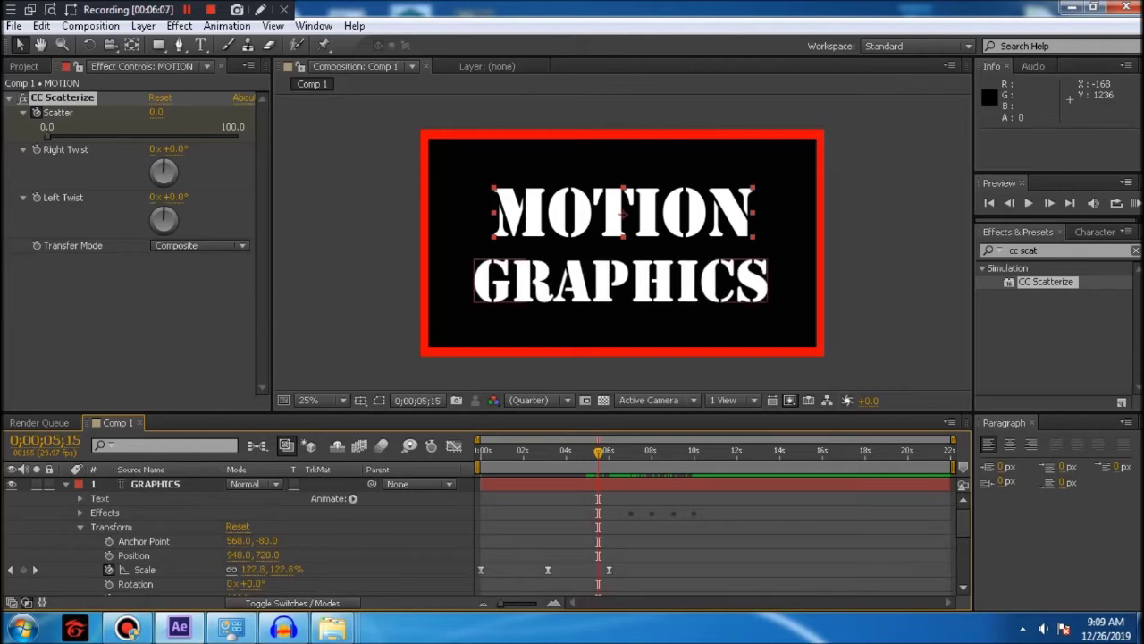
{"action": "scroll", "coordinate": [488, 537], "scroll_direction": "down", "scroll_amount": 3}
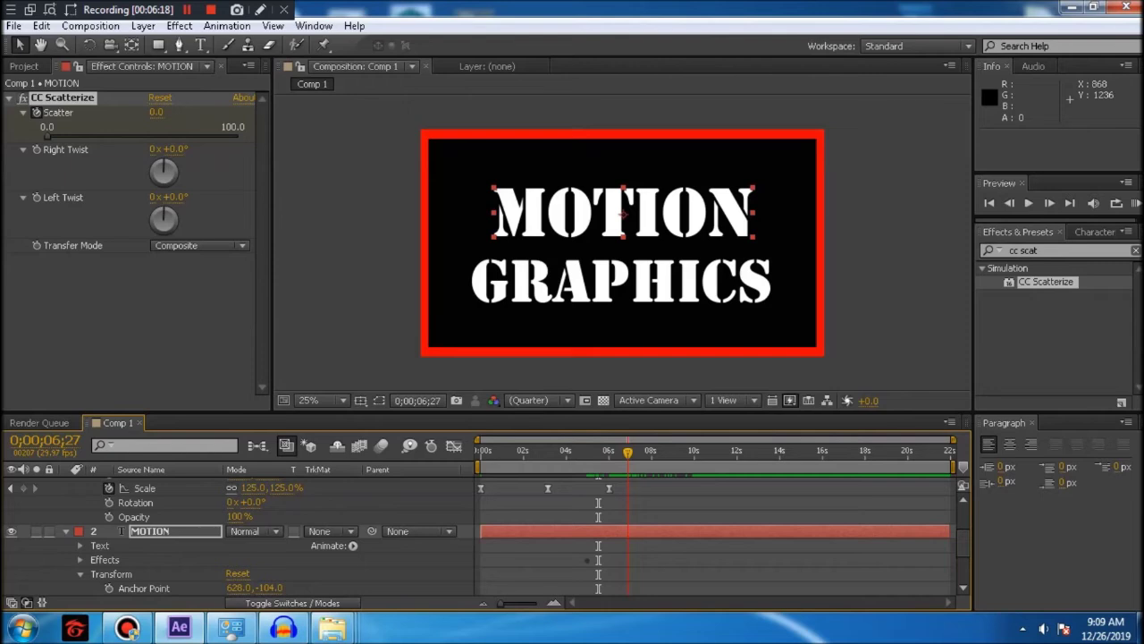
{"action": "left_click_drag", "start_coordinate": [46, 137], "coordinate": [105, 137]}
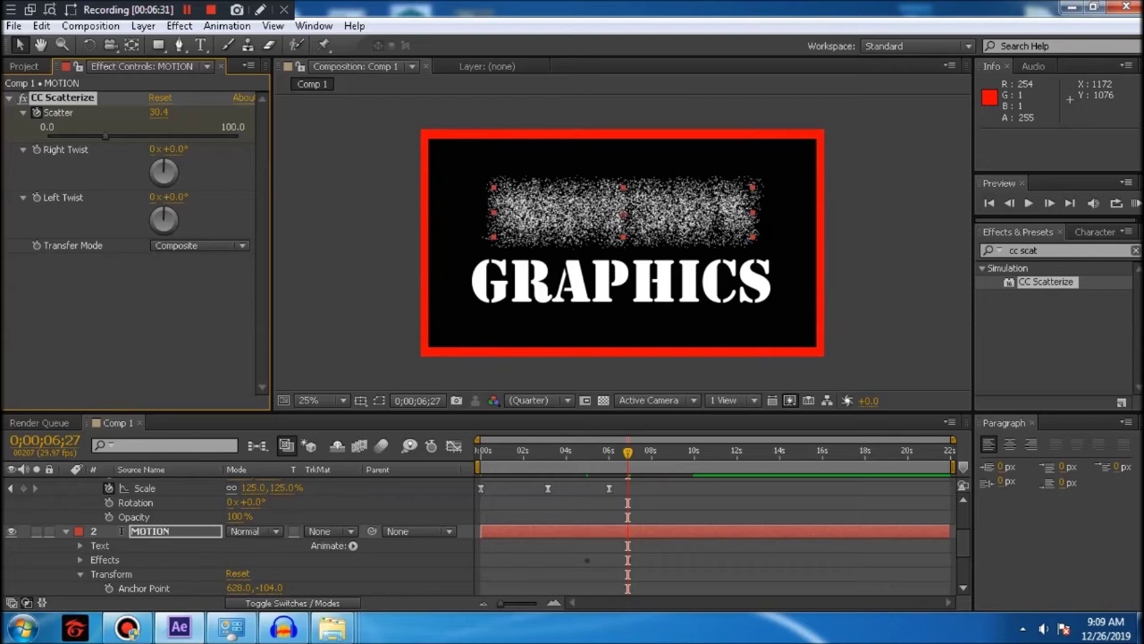
- Add Scatter keyframes to the MOTION layer: 0 at 0;00;08;23 and 16.3 at 0;00;09;24
{"action": "key", "text": "space"}
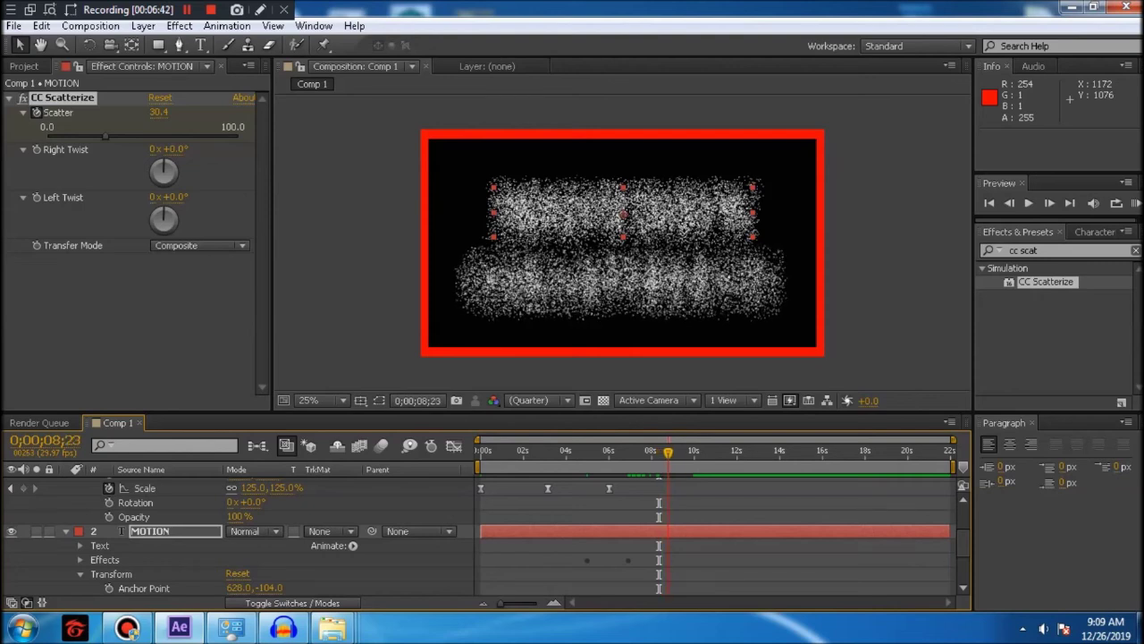
{"action": "left_click_drag", "start_coordinate": [106, 135], "coordinate": [47, 136]}
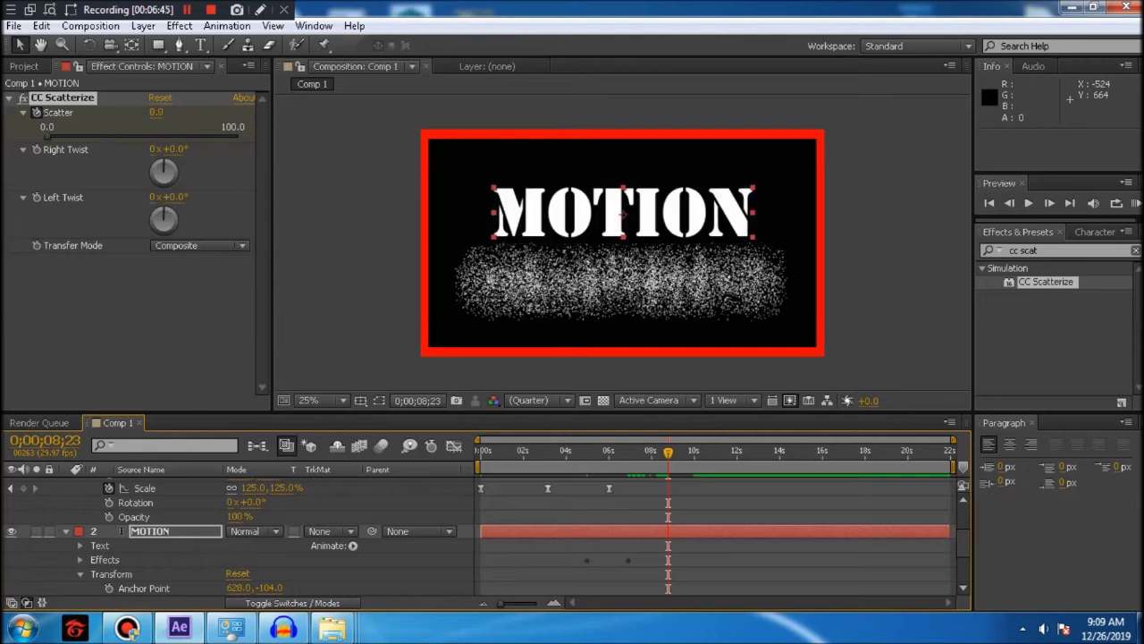
{"action": "key", "text": "space"}
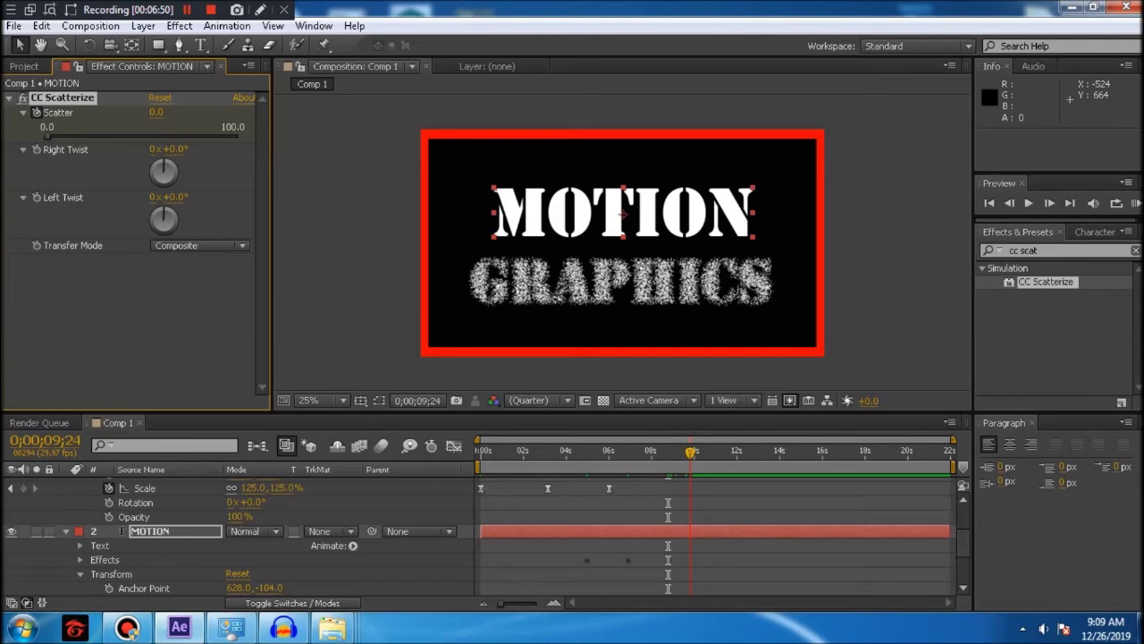
{"action": "left_click_drag", "start_coordinate": [48, 136], "coordinate": [79, 136]}
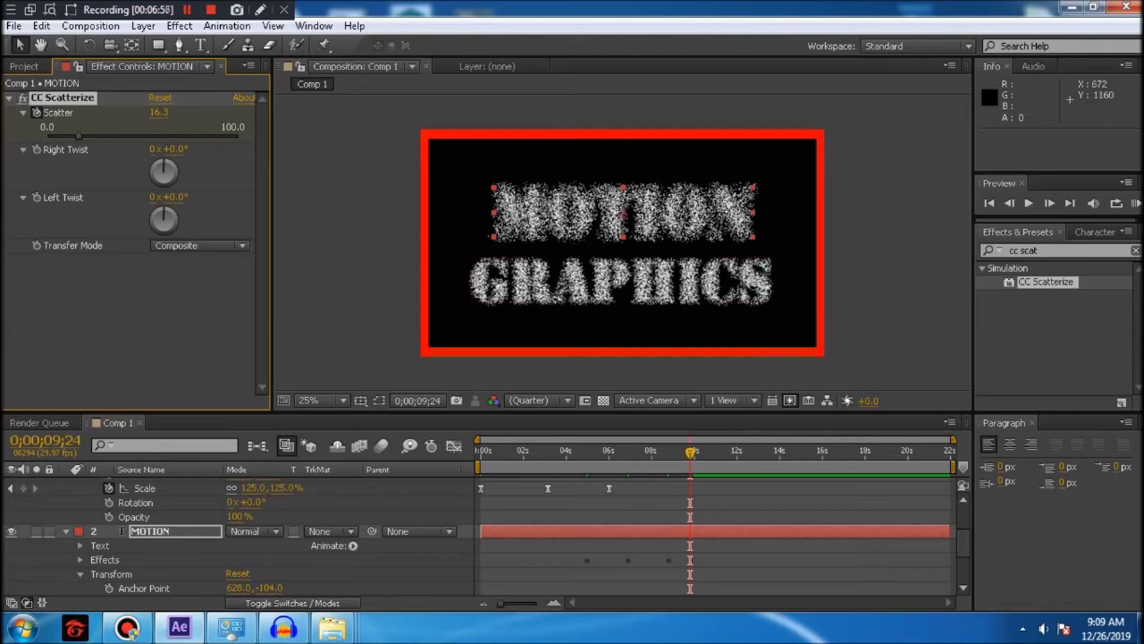
- Add Scatter keyframes to the MOTION layer: 63 at 0;00;10;27 and 100 at 0;00;12;00
{"action": "key", "text": "space"}
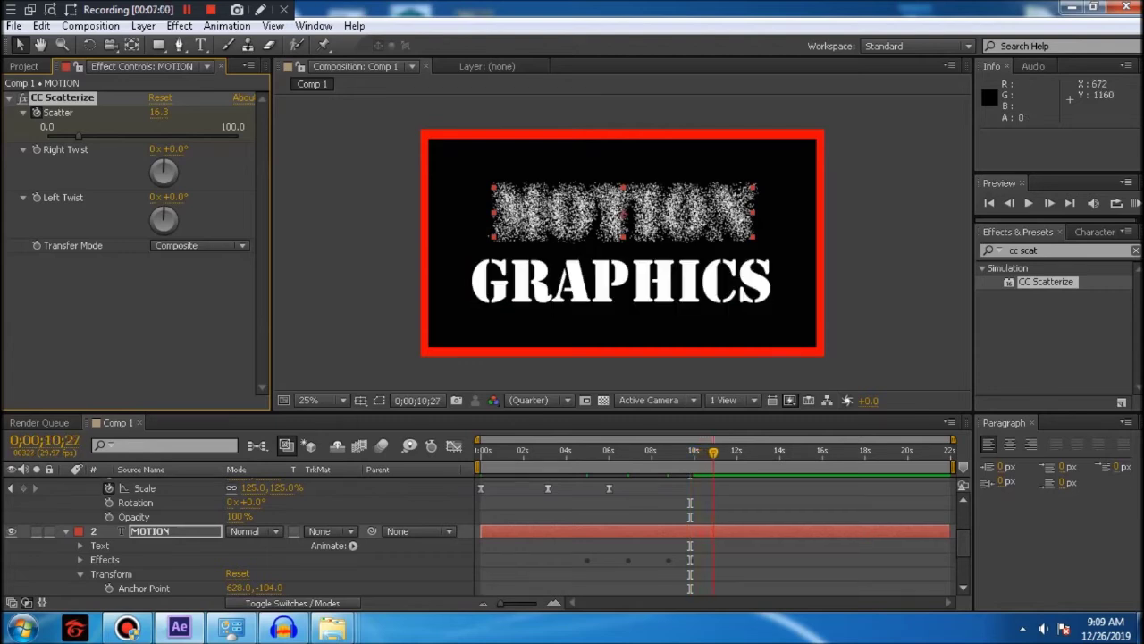
{"action": "left_click_drag", "start_coordinate": [78, 137], "coordinate": [168, 137]}
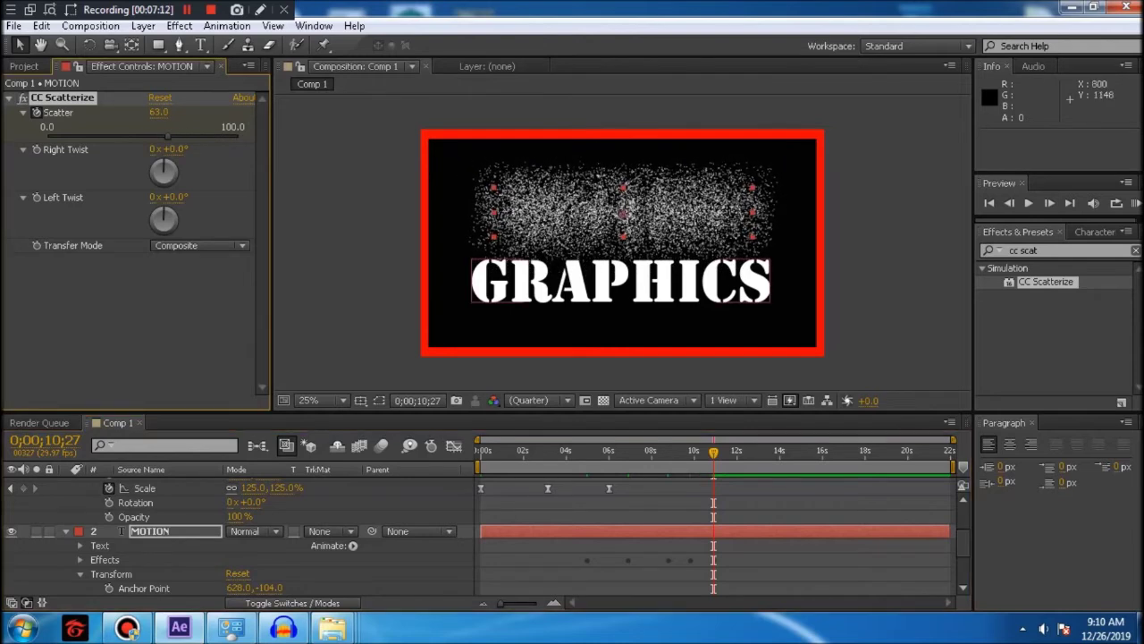
{"action": "left_click_drag", "start_coordinate": [713, 452], "coordinate": [736, 452]}
{"action": "left_click_drag", "start_coordinate": [169, 135], "coordinate": [225, 136]}
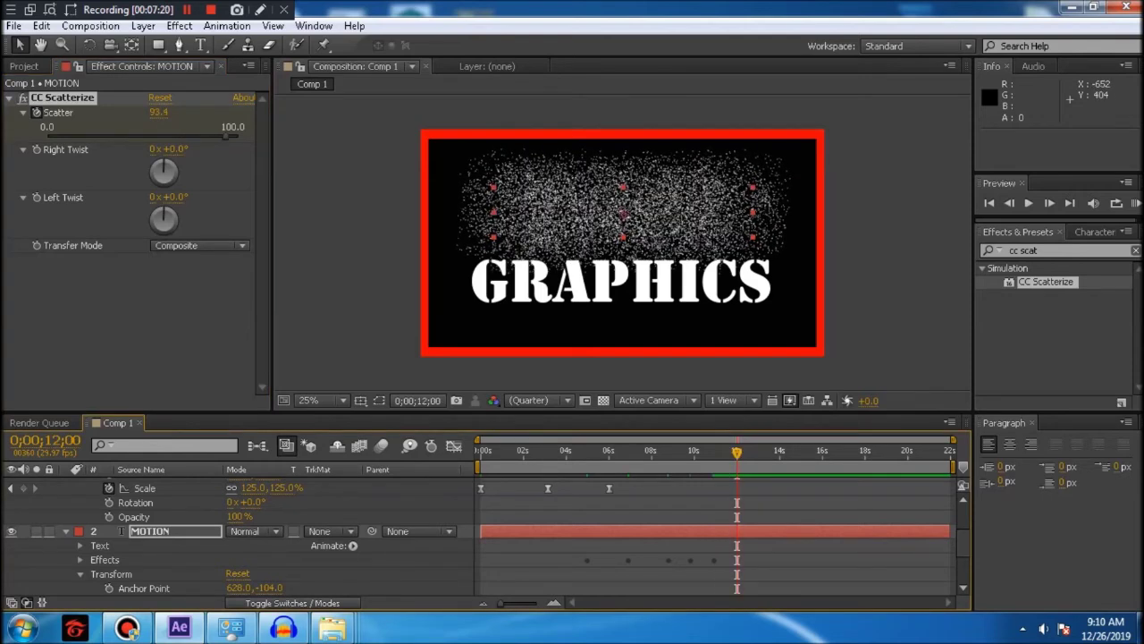
{"action": "left_click_drag", "start_coordinate": [231, 136], "coordinate": [237, 136]}
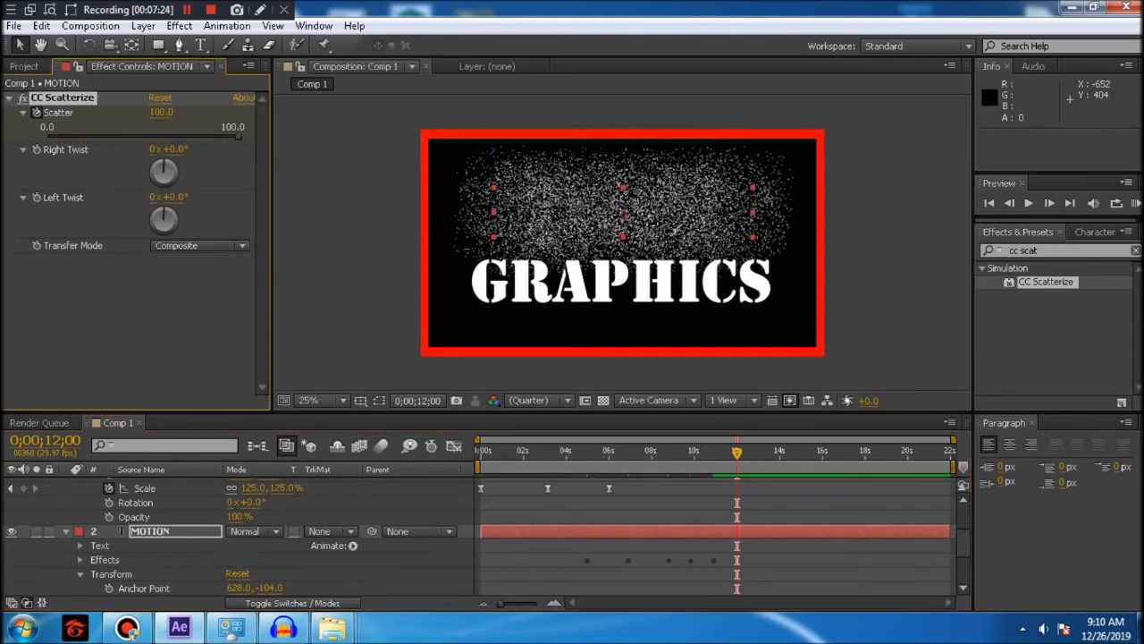
- Add Scatter keyframes to the MOTION layer: 72.7 at 0;00;13;02 and 20.3 at 0;00;14;03
{"action": "key", "text": "space"}
{"action": "left_click_drag", "start_coordinate": [768, 454], "coordinate": [760, 453]}
{"action": "left_click_drag", "start_coordinate": [237, 136], "coordinate": [185, 136]}
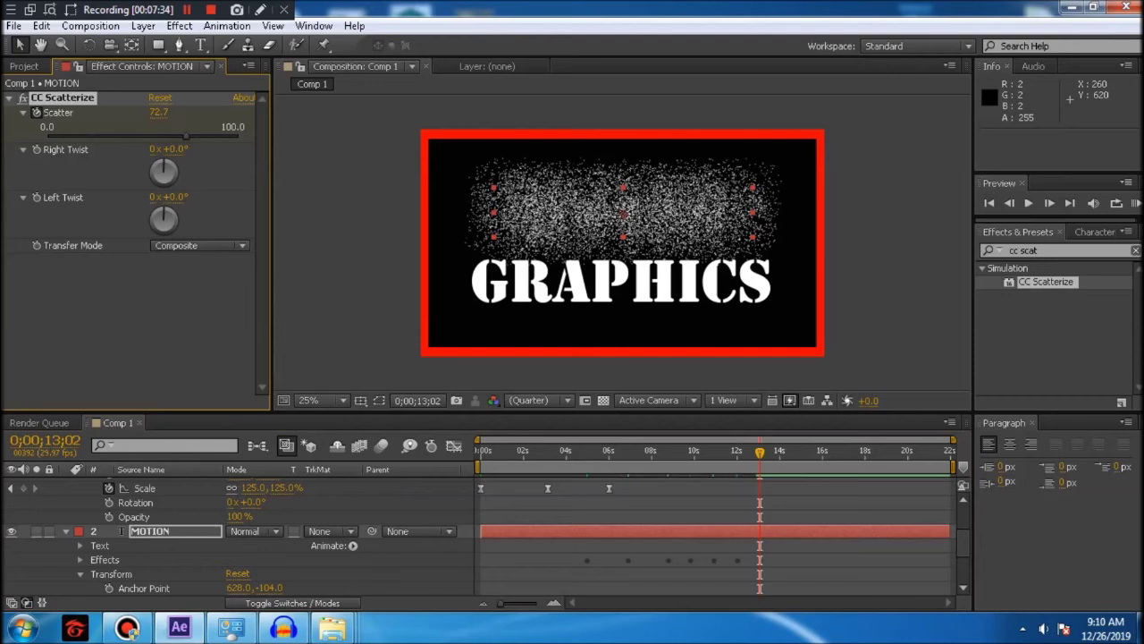
{"action": "left_click_drag", "start_coordinate": [760, 453], "coordinate": [781, 453]}
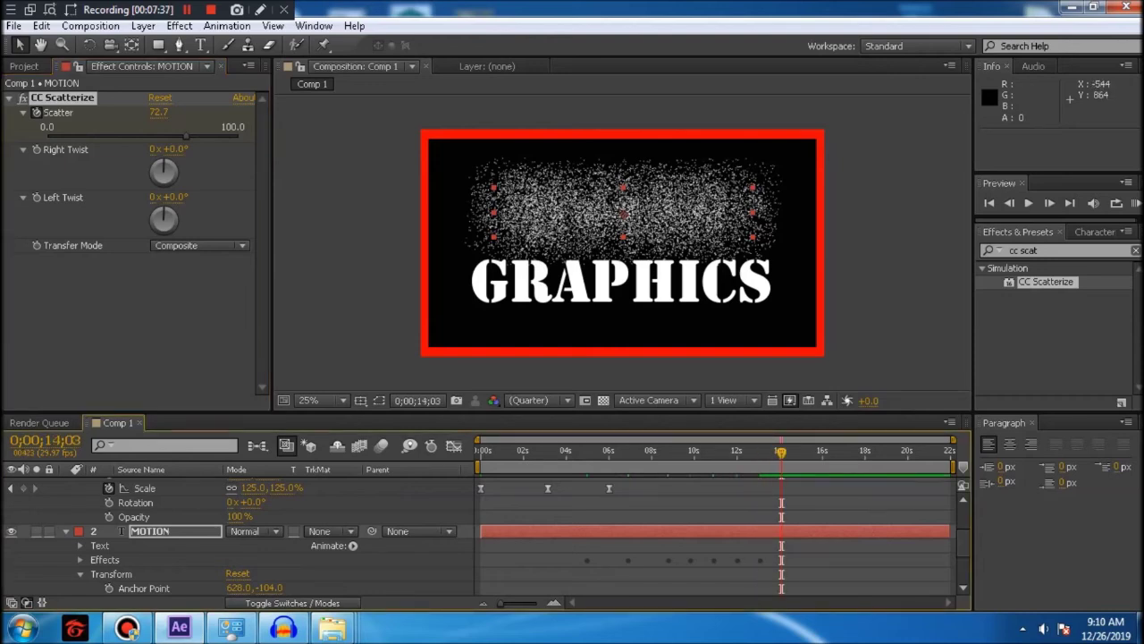
{"action": "left_click_drag", "start_coordinate": [186, 136], "coordinate": [89, 136]}
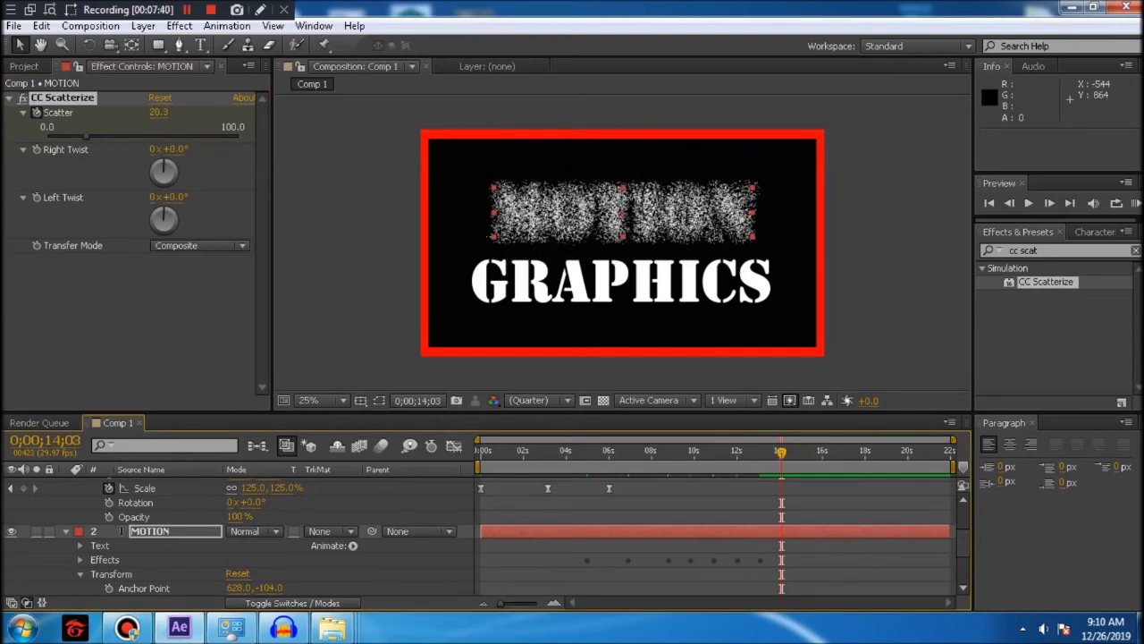
- Add a Scatter keyframe of 0 to the MOTION layer at 0;00;15;00 and preview the whole animation
{"action": "left_click_drag", "start_coordinate": [782, 453], "coordinate": [792, 453]}
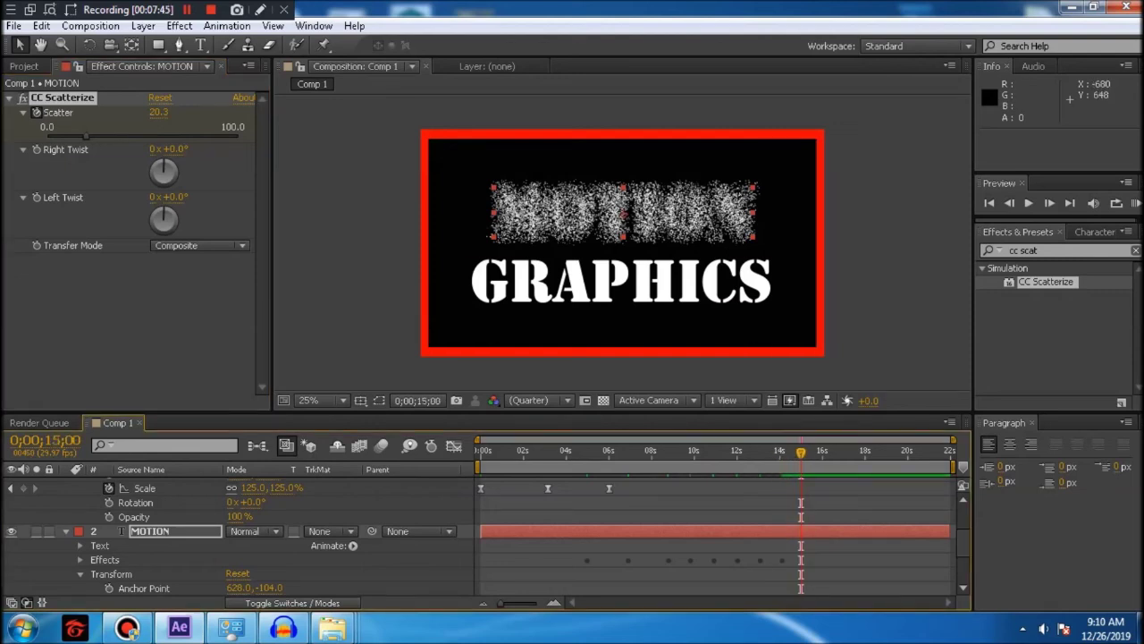
{"action": "left_click_drag", "start_coordinate": [86, 136], "coordinate": [48, 136]}
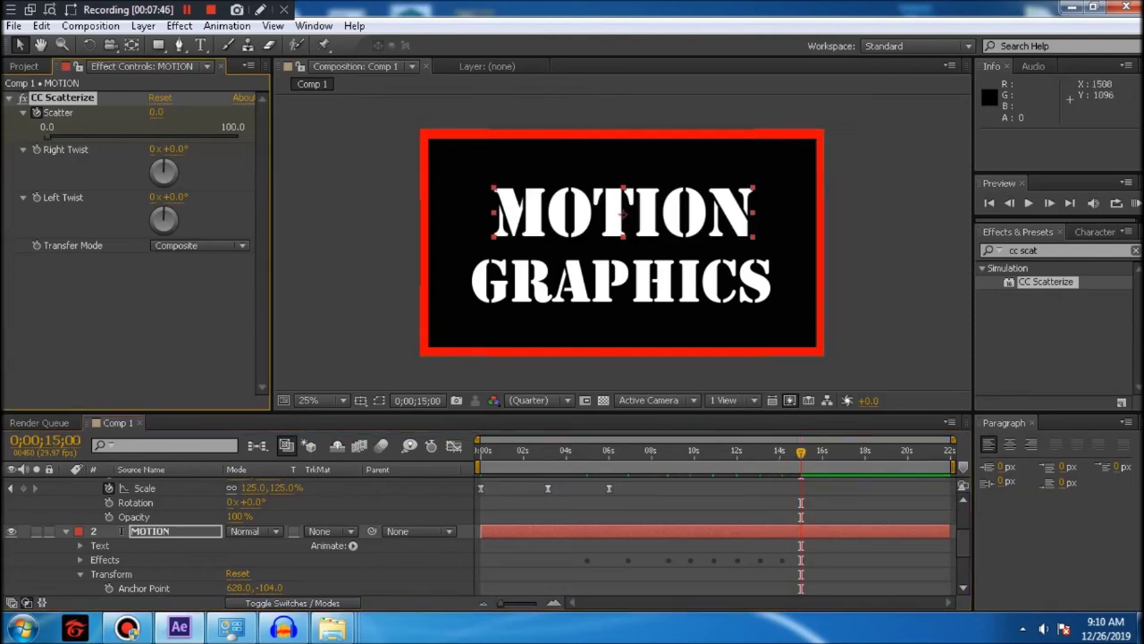
{"action": "key", "text": "space"}
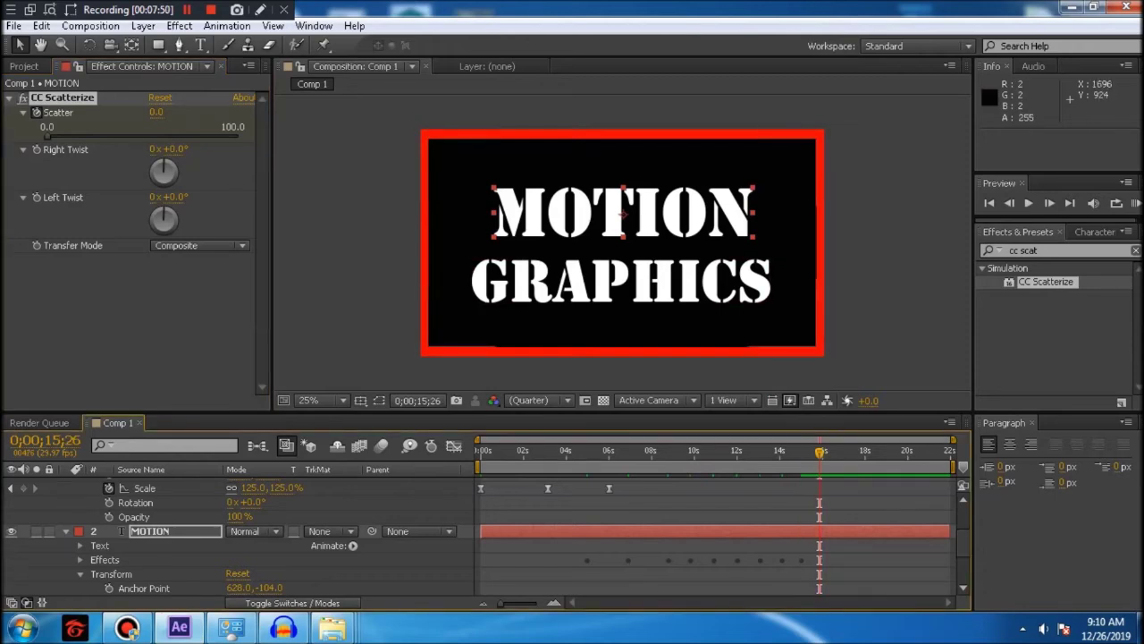
{"action": "key", "text": "KP_0"}
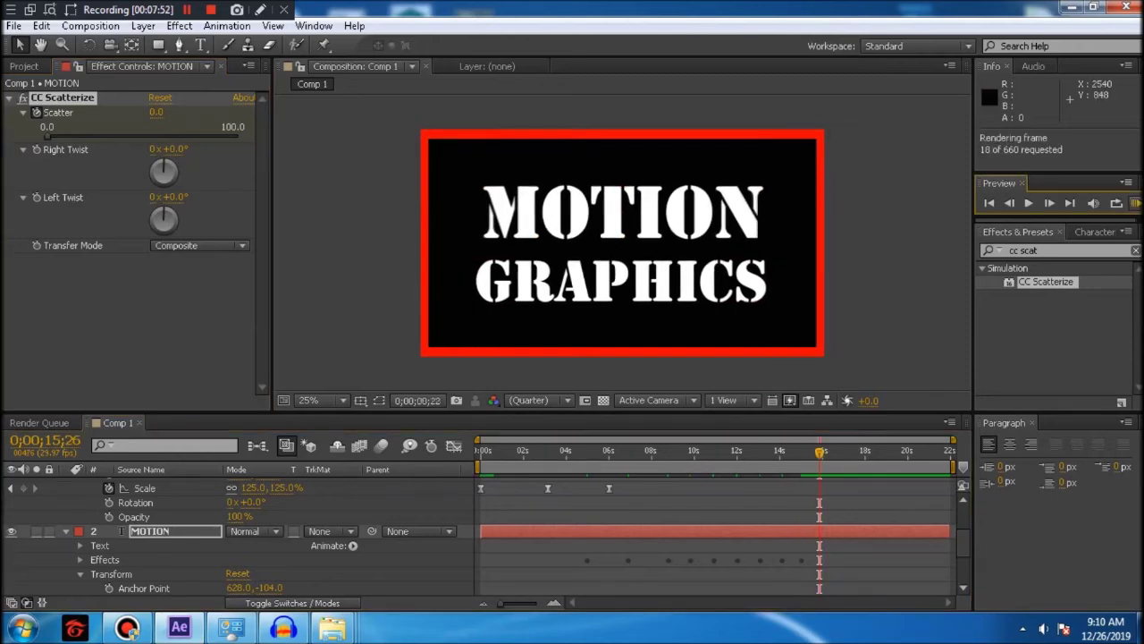
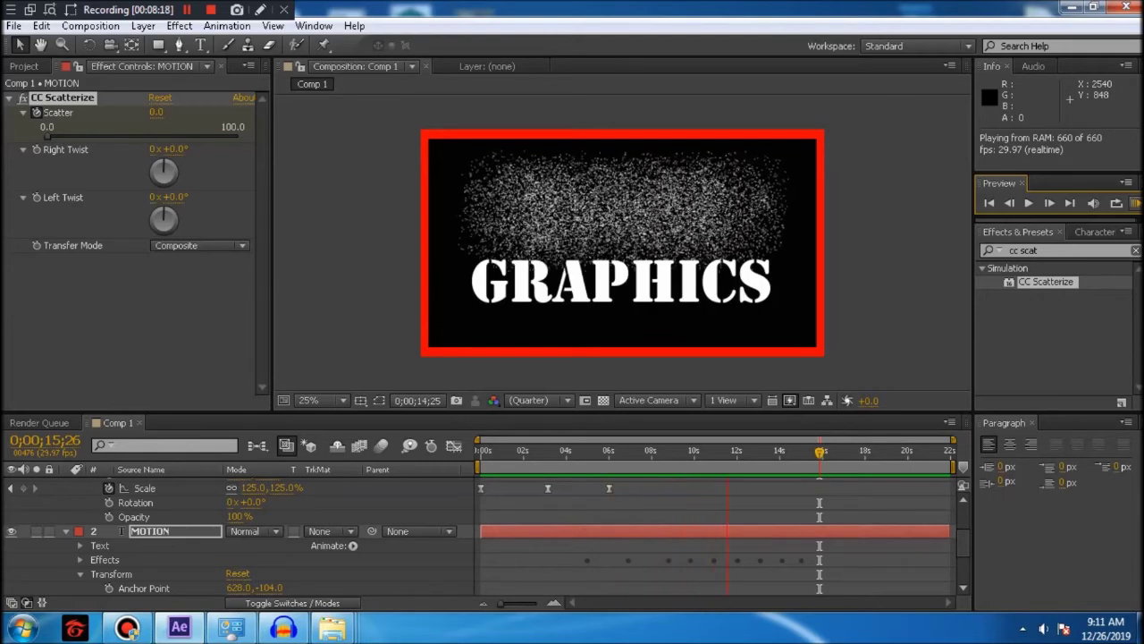
{"action": "key", "text": "space"}
- Collapse the expanded properties of the GRAPHICS and MOTION layers so only the layer rows are listed
{"action": "left_click_drag", "start_coordinate": [963, 543], "coordinate": [962, 519]}
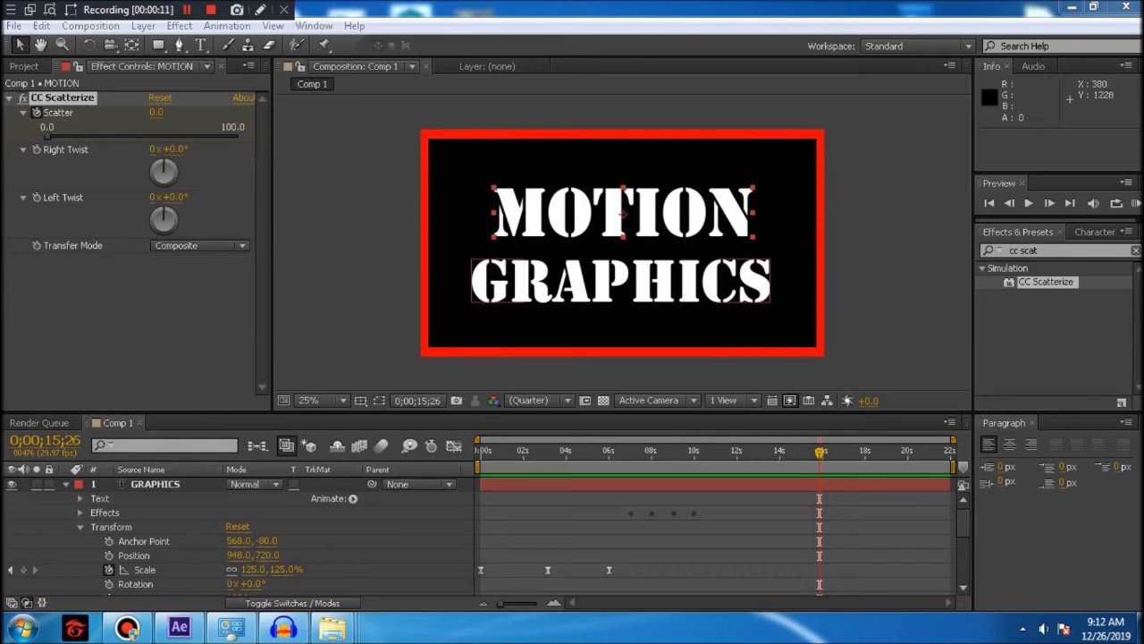
{"action": "left_click", "coordinate": [65, 483]}
{"action": "left_click", "coordinate": [65, 484]}
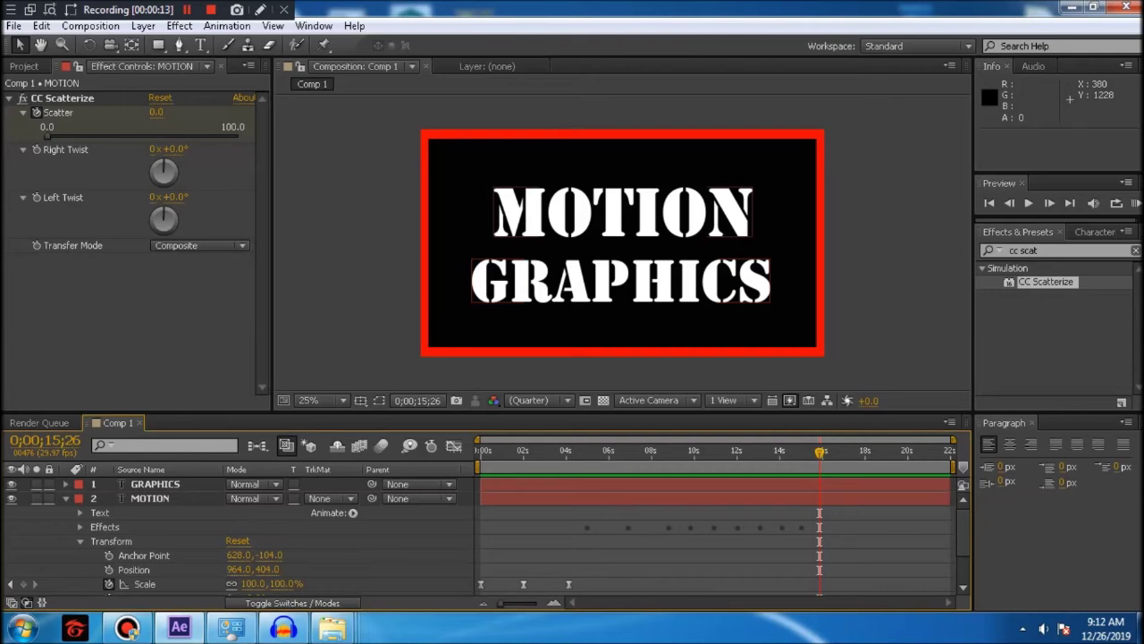
{"action": "scroll", "coordinate": [268, 537], "scroll_direction": "down", "scroll_amount": 1}
{"action": "scroll", "coordinate": [268, 537], "scroll_direction": "up", "scroll_amount": 2}
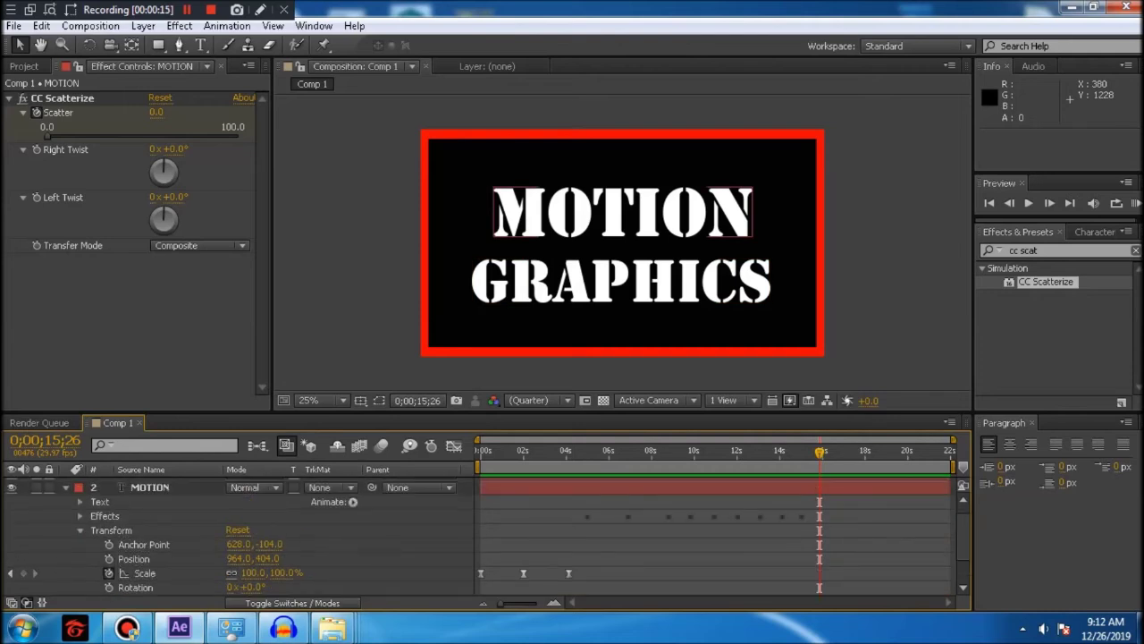
{"action": "key", "text": "u"}
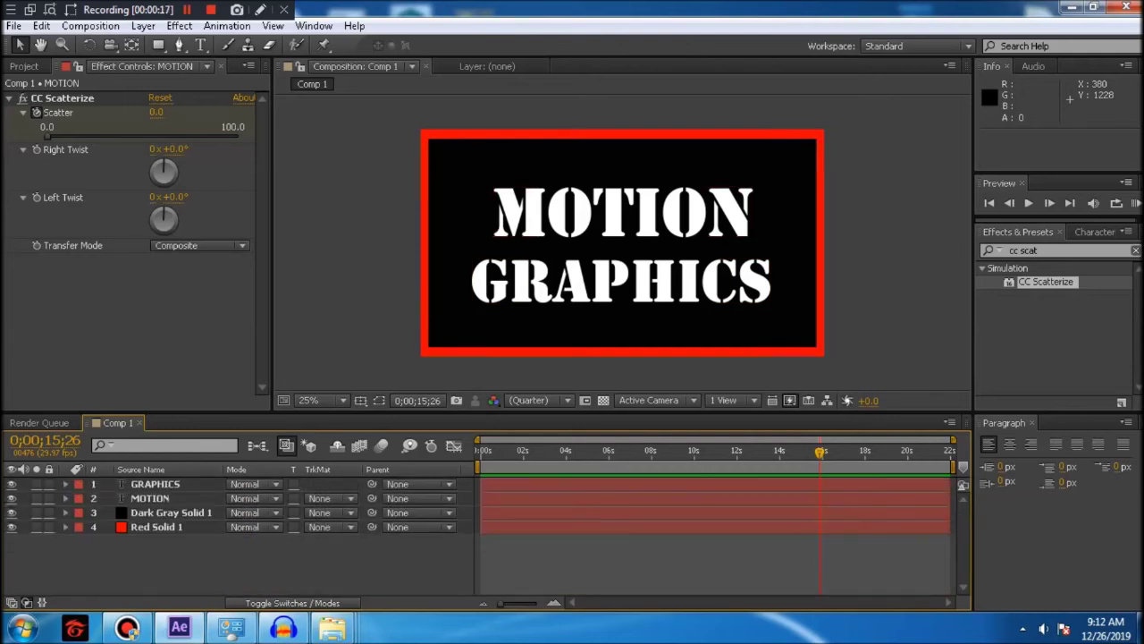
{"action": "right_click", "coordinate": [178, 567]}
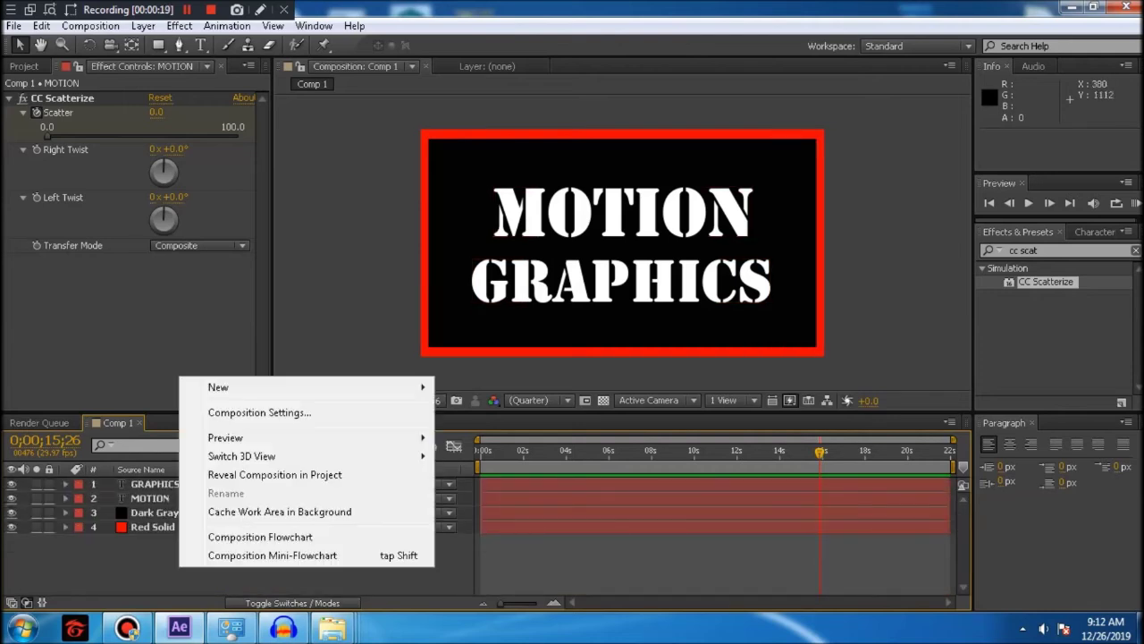
{"action": "mouse_move", "coordinate": [268, 387]}
{"action": "left_click", "coordinate": [493, 523]}
- Create a 1920 x 1080 px solid in blue 010DFE and place it beneath Red Solid 1 in the layer stack
{"action": "right_click", "coordinate": [149, 371]}
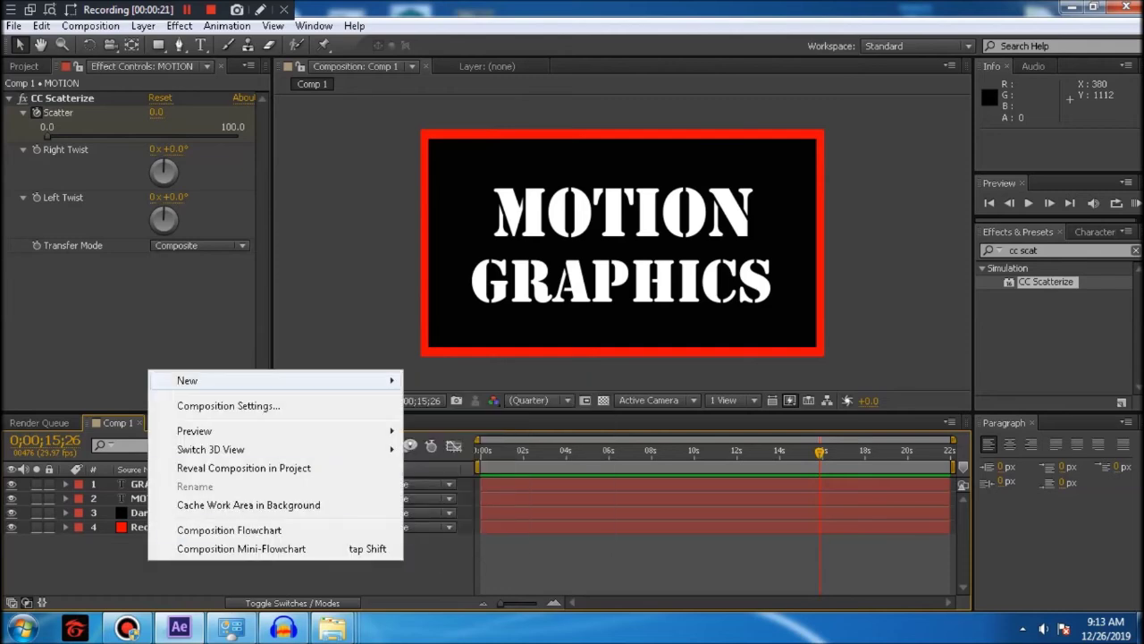
{"action": "mouse_move", "coordinate": [183, 380]}
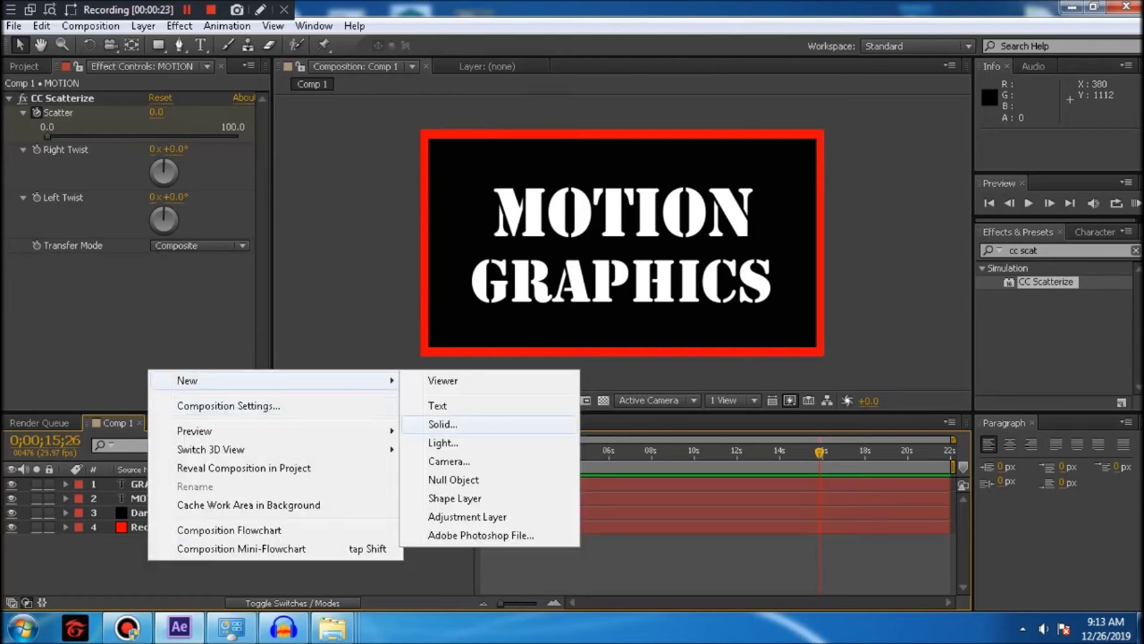
{"action": "left_click", "coordinate": [442, 424]}
{"action": "left_click", "coordinate": [564, 414]}
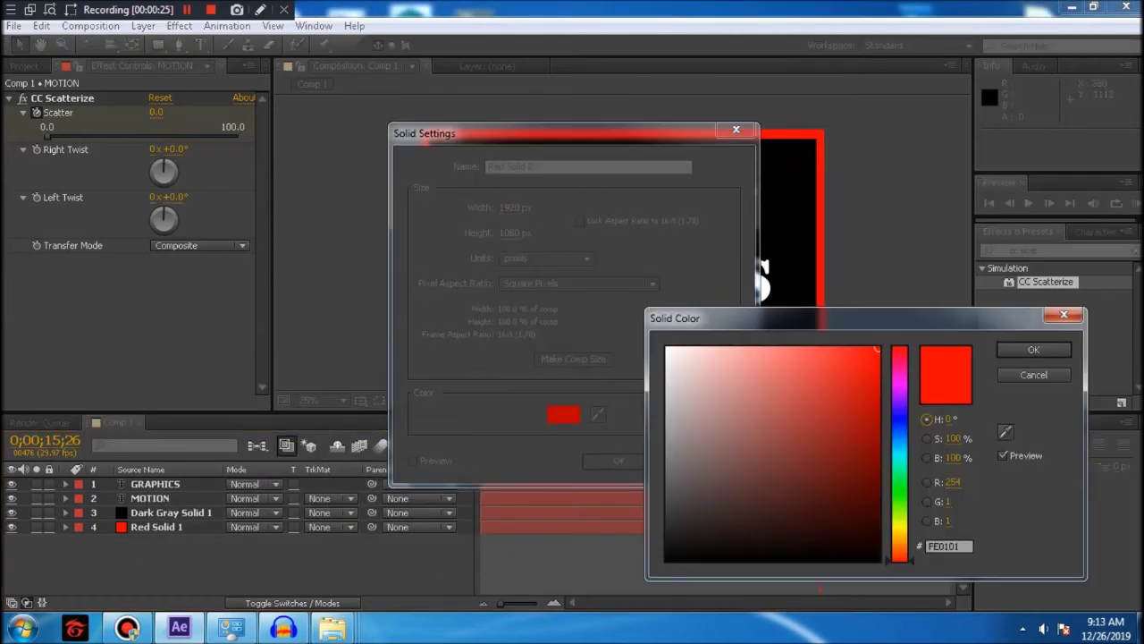
{"action": "left_click", "coordinate": [900, 419]}
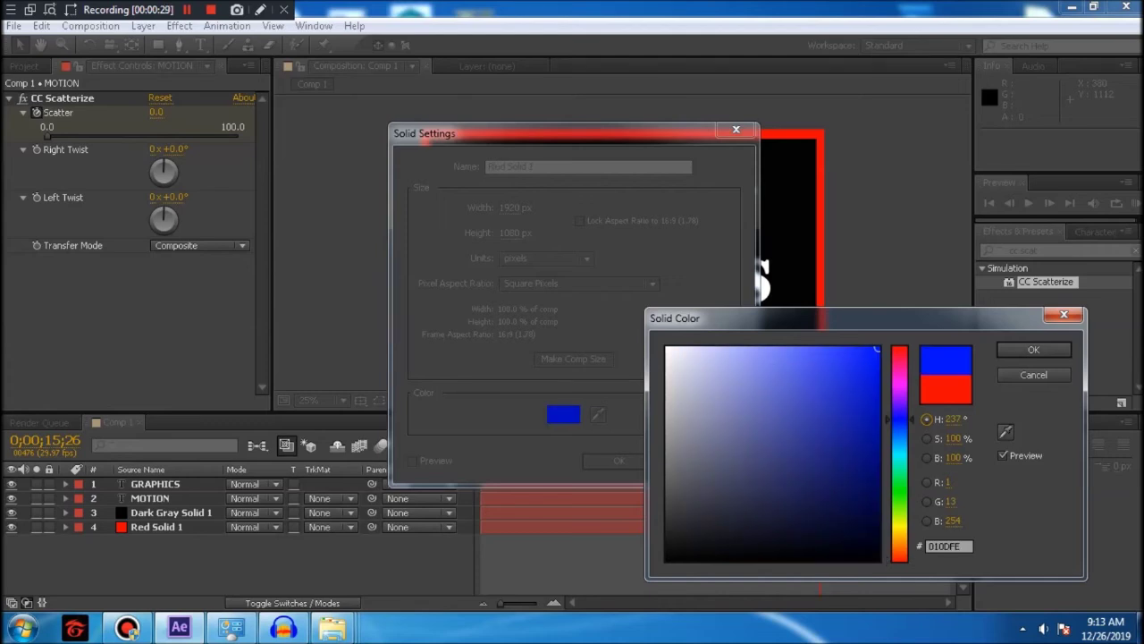
{"action": "left_click", "coordinate": [1033, 350]}
{"action": "left_click", "coordinate": [618, 460]}
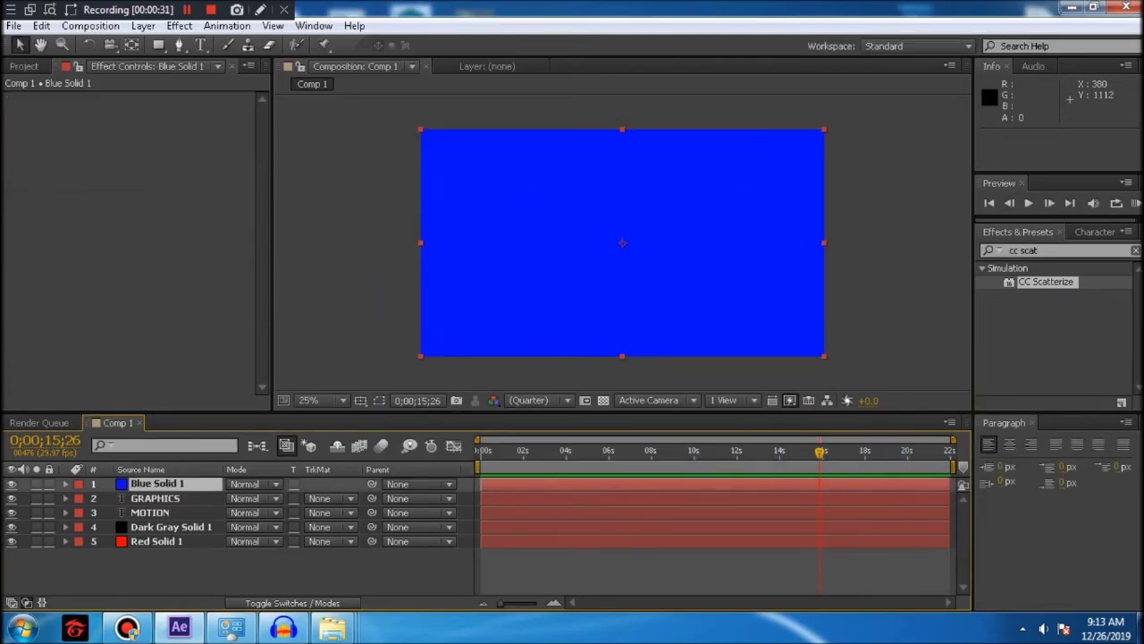
{"action": "left_click_drag", "start_coordinate": [167, 484], "coordinate": [166, 569]}
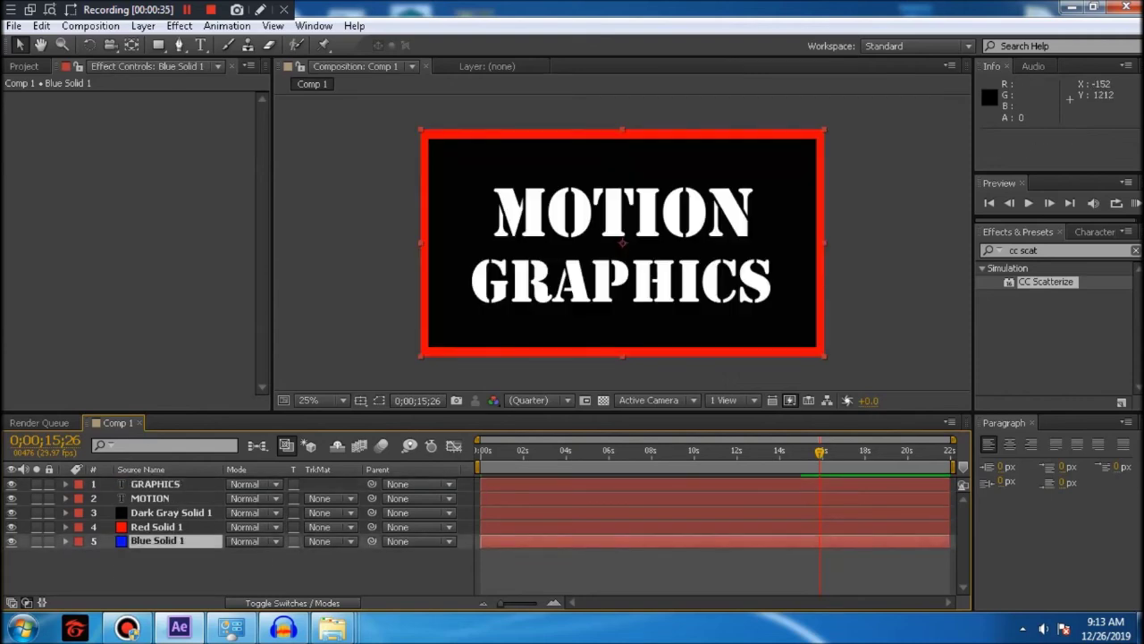
- Trim the end of Red Solid 1 so the layer ends at 0;00;01;02
{"action": "left_click", "coordinate": [156, 527]}
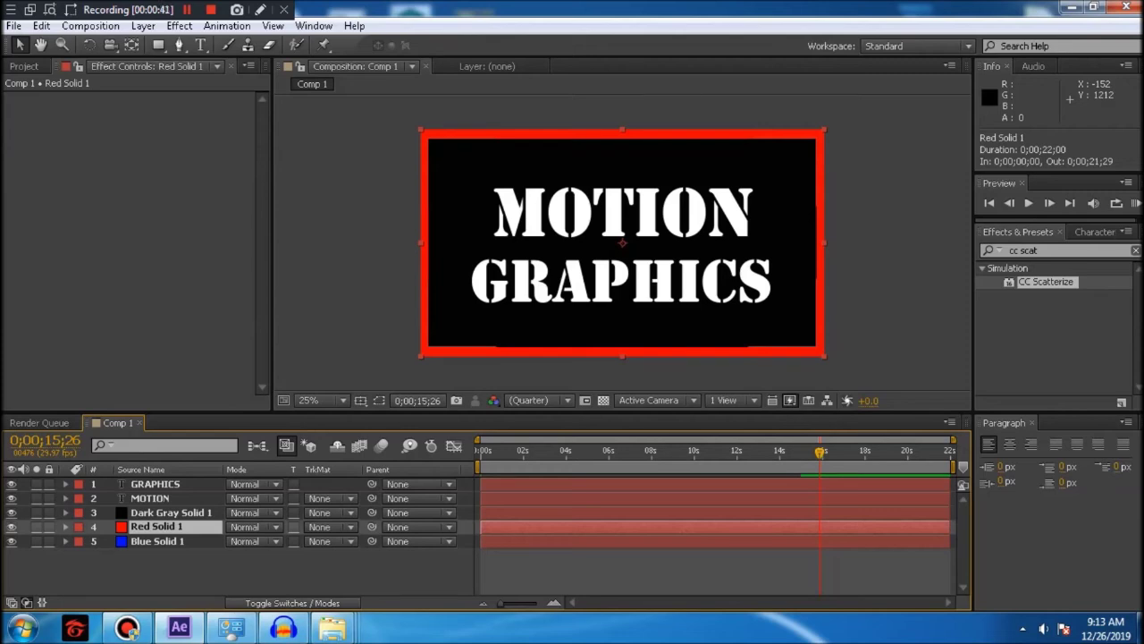
{"action": "mouse_move", "coordinate": [948, 512]}
{"action": "left_mouse_down"}
{"action": "mouse_move", "coordinate": [910, 512]}
{"action": "mouse_move", "coordinate": [951, 512]}
{"action": "left_mouse_up"}
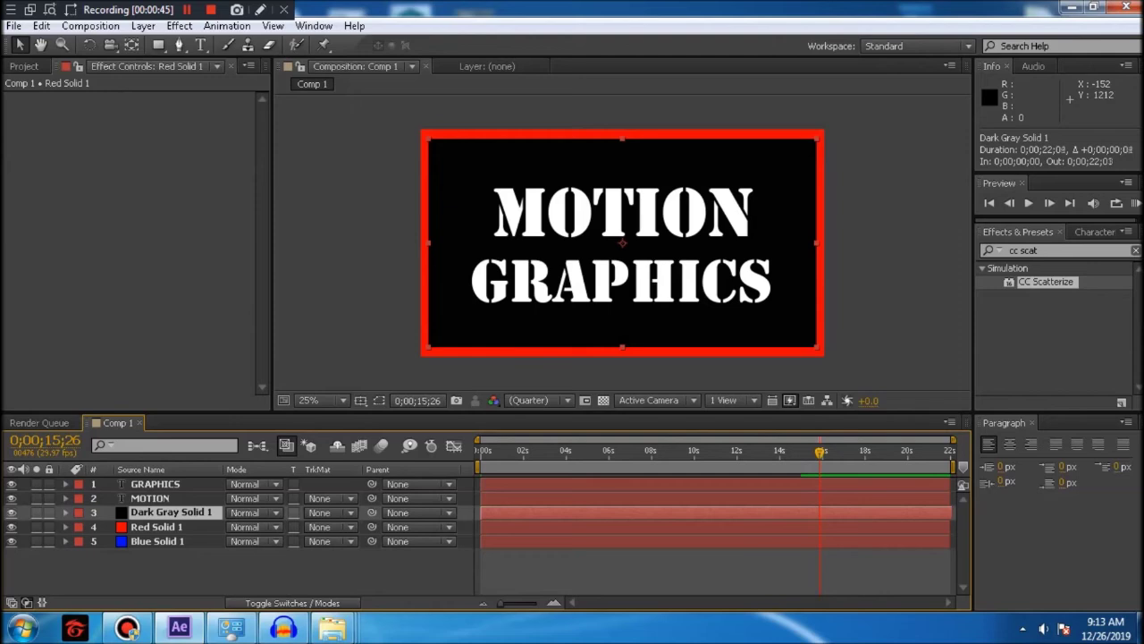
{"action": "left_click", "coordinate": [938, 526]}
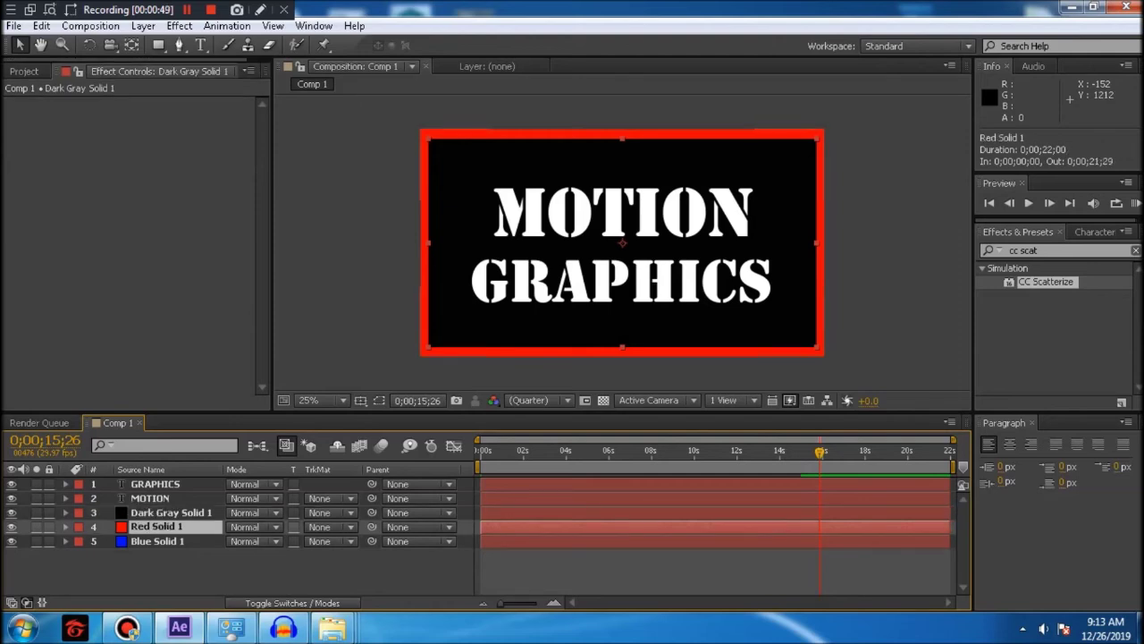
{"action": "left_click_drag", "start_coordinate": [951, 526], "coordinate": [504, 527]}
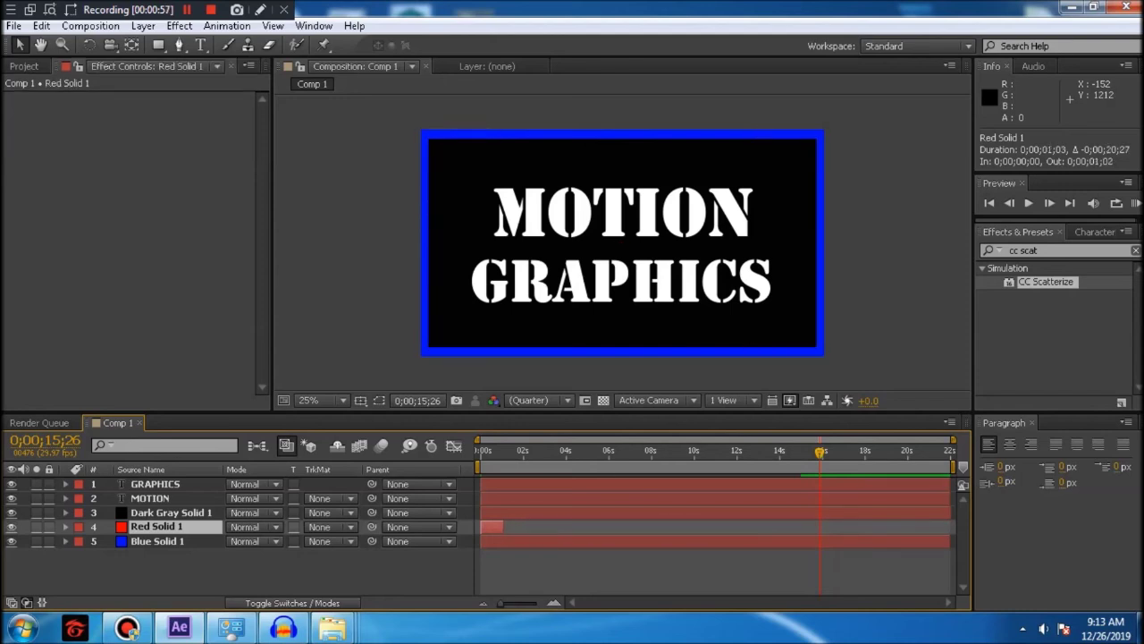
- Trim Blue Solid 1 to run from 0;00;01;01 to 0;00;02;05 and check its border at 0;00;01;22
{"action": "left_click", "coordinate": [504, 541]}
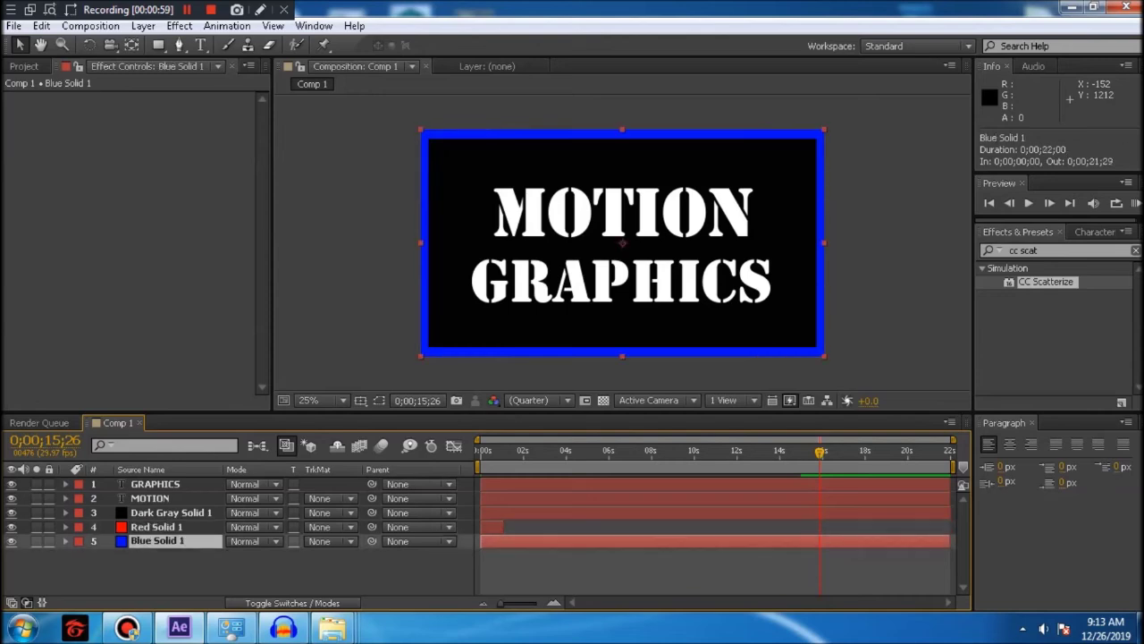
{"action": "left_click_drag", "start_coordinate": [481, 541], "coordinate": [502, 540]}
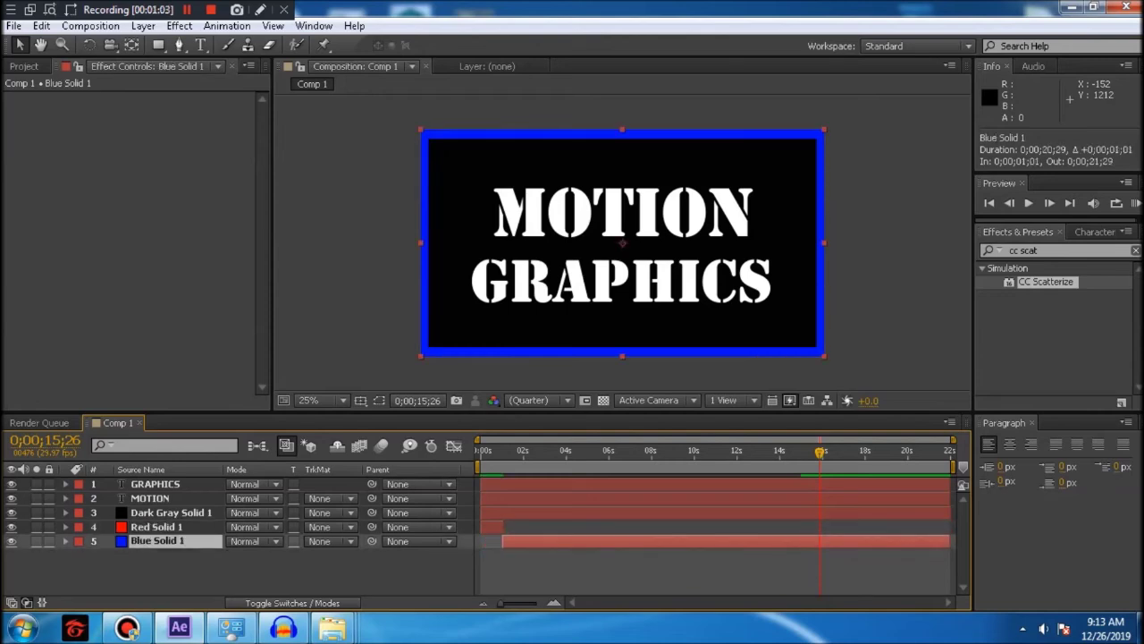
{"action": "left_click_drag", "start_coordinate": [949, 540], "coordinate": [525, 541]}
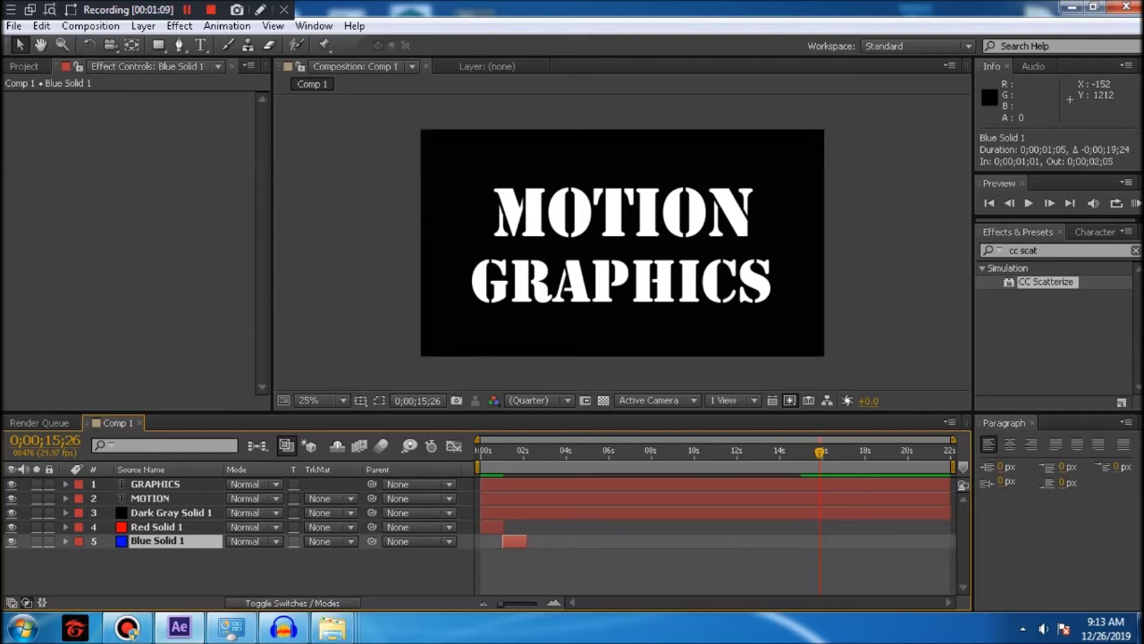
{"action": "left_click_drag", "start_coordinate": [820, 452], "coordinate": [493, 453]}
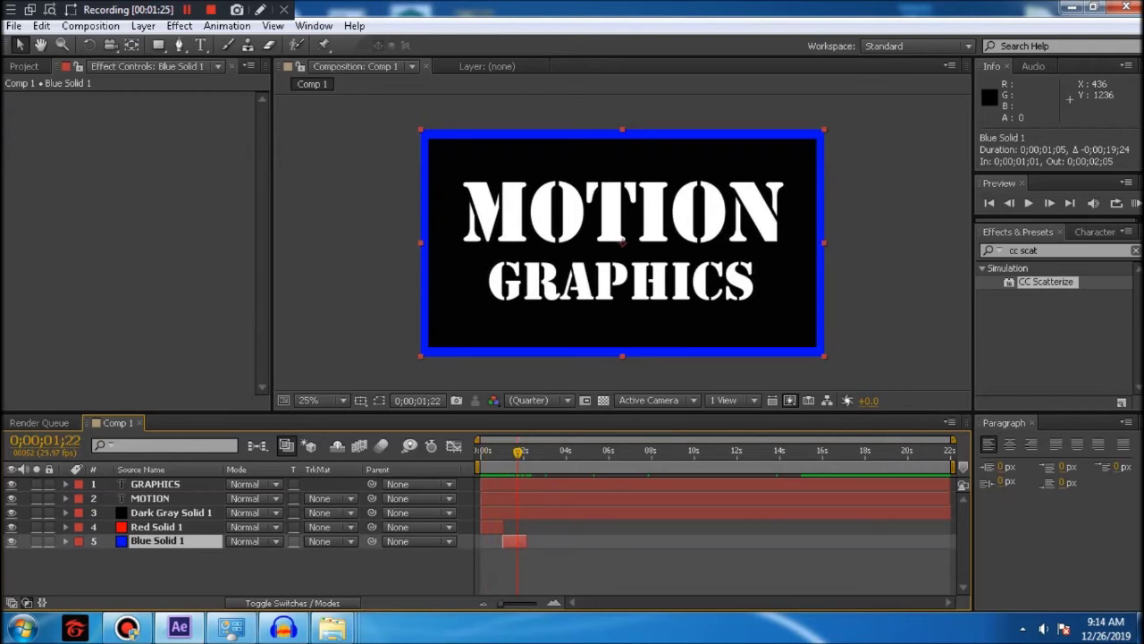
{"action": "left_click", "coordinate": [134, 570]}
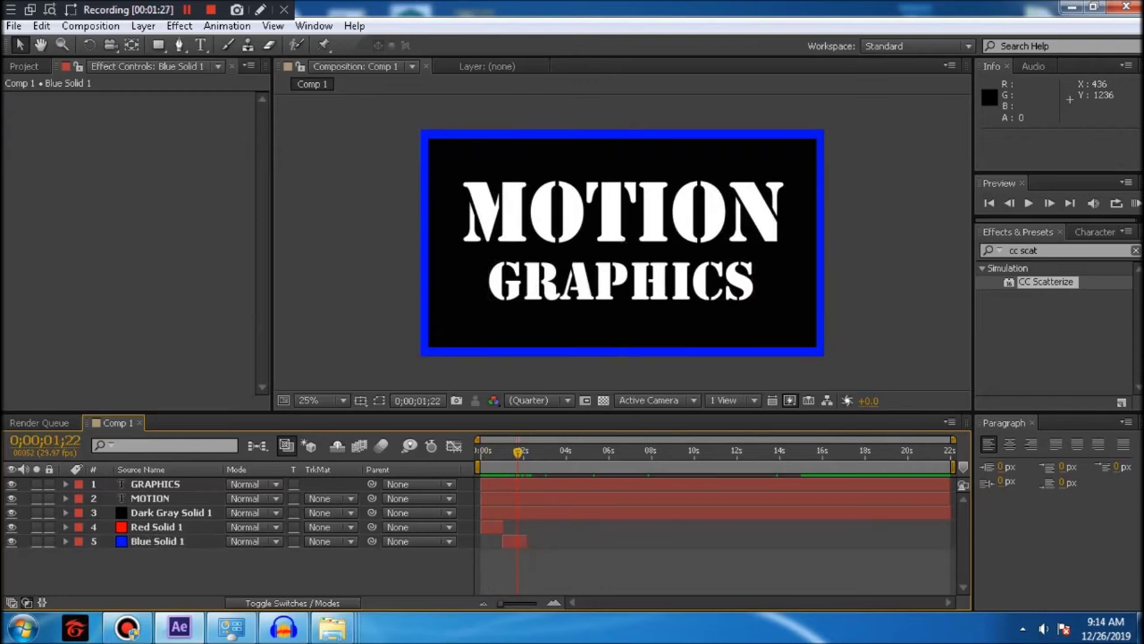
{"action": "right_click", "coordinate": [133, 572]}
{"action": "mouse_move", "coordinate": [259, 392]}
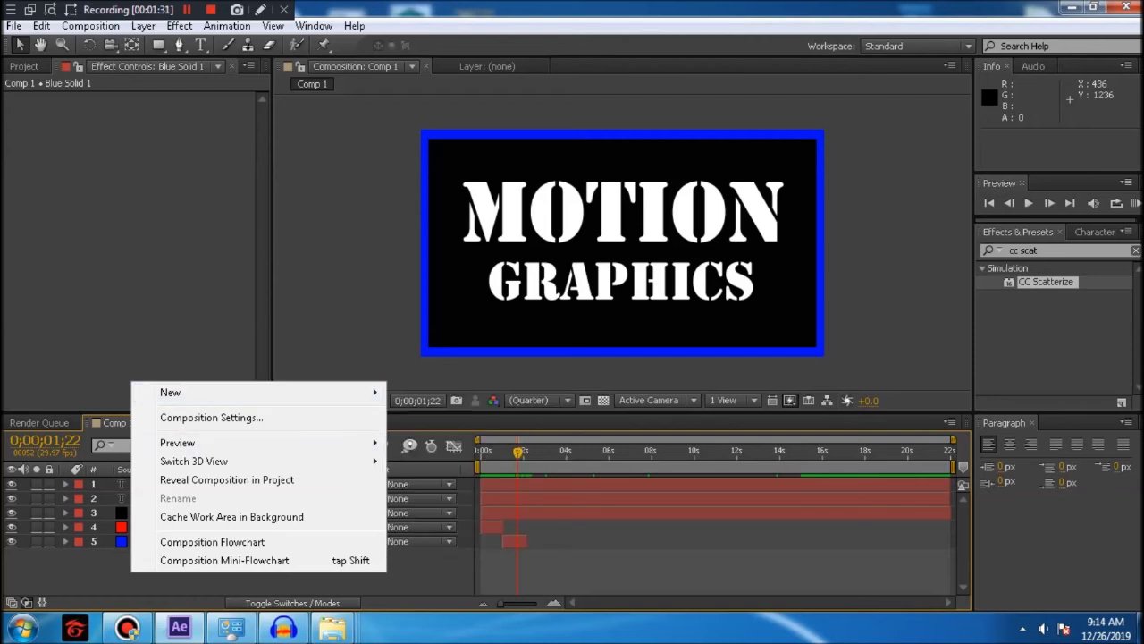
{"action": "left_click", "coordinate": [111, 569]}
{"action": "right_click", "coordinate": [111, 569]}
{"action": "key", "text": "Escape"}
- Create a near-white pale blue solid of 1920 x 1080 px and place it beneath Blue Solid 1
{"action": "left_click", "coordinate": [143, 25]}
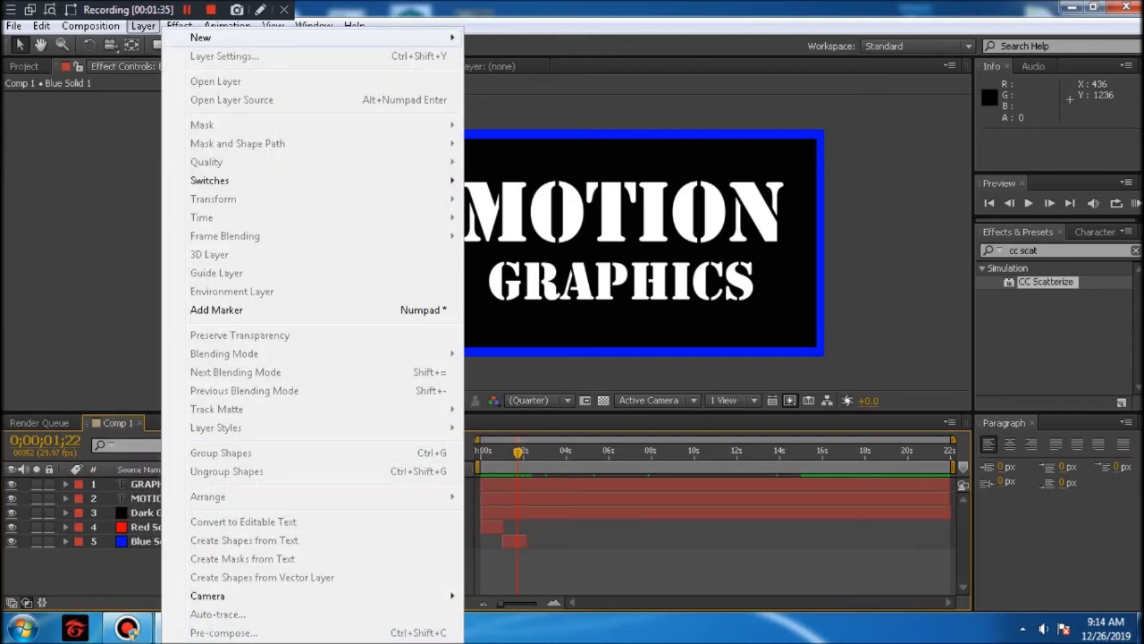
{"action": "mouse_move", "coordinate": [201, 38]}
{"action": "left_click", "coordinate": [514, 129]}
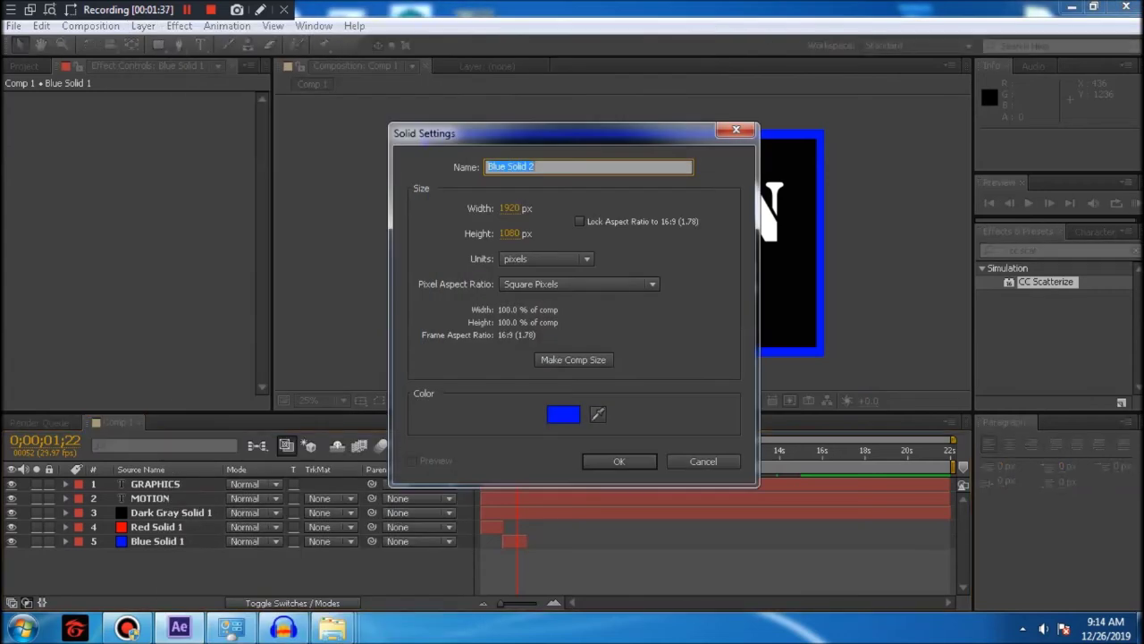
{"action": "left_click", "coordinate": [563, 414]}
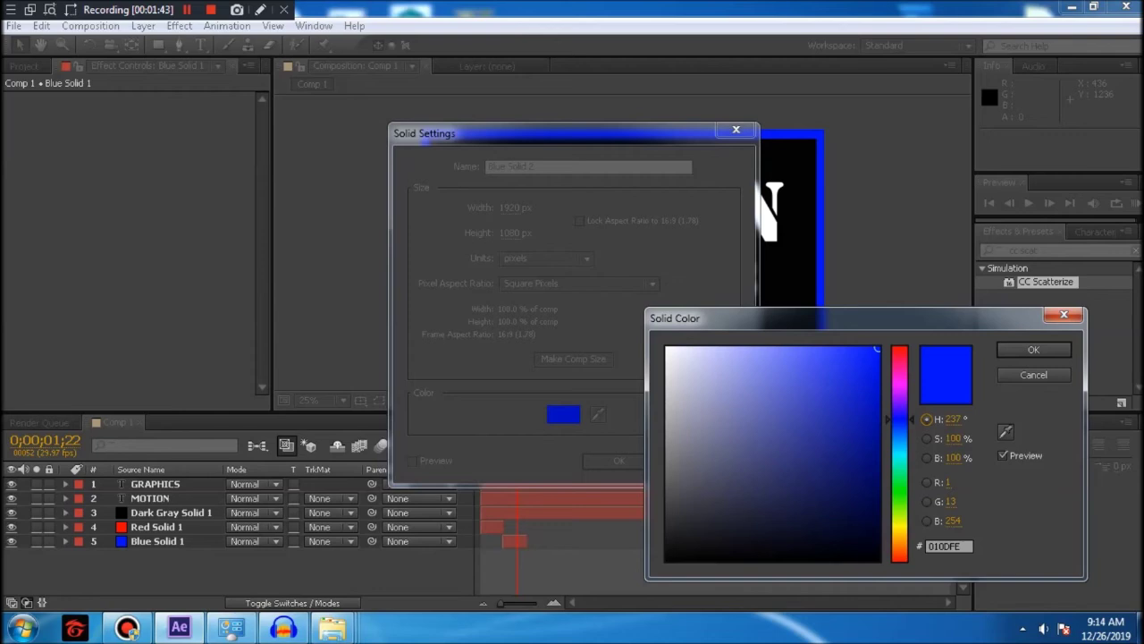
{"action": "left_click", "coordinate": [672, 351]}
{"action": "left_click", "coordinate": [1034, 349]}
{"action": "left_click", "coordinate": [619, 462]}
{"action": "left_click_drag", "start_coordinate": [168, 483], "coordinate": [150, 585]}
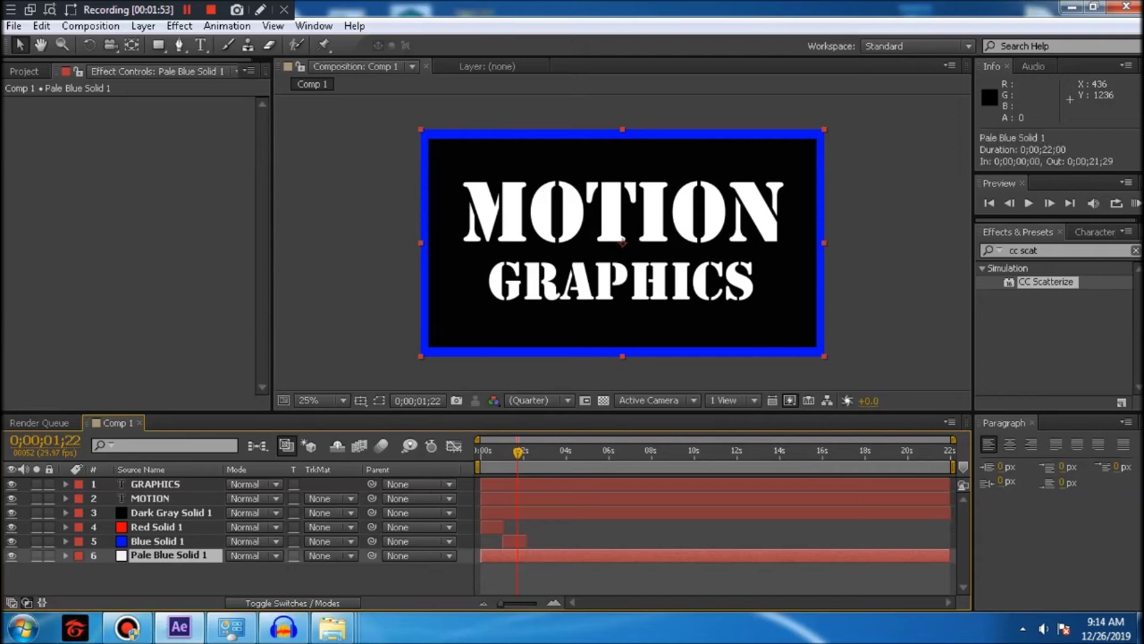
- Trim Pale Blue Solid 1 to run from 0;00;02;06 to 0;00;03;08
{"action": "left_click_drag", "start_coordinate": [481, 556], "coordinate": [528, 555]}
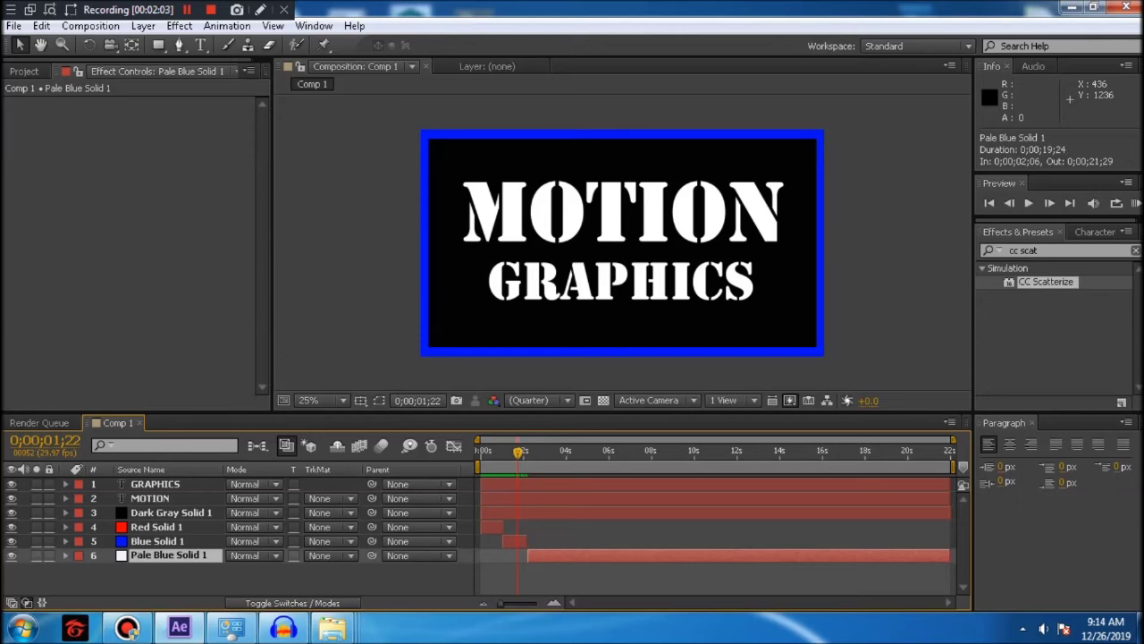
{"action": "left_click_drag", "start_coordinate": [949, 555], "coordinate": [550, 555]}
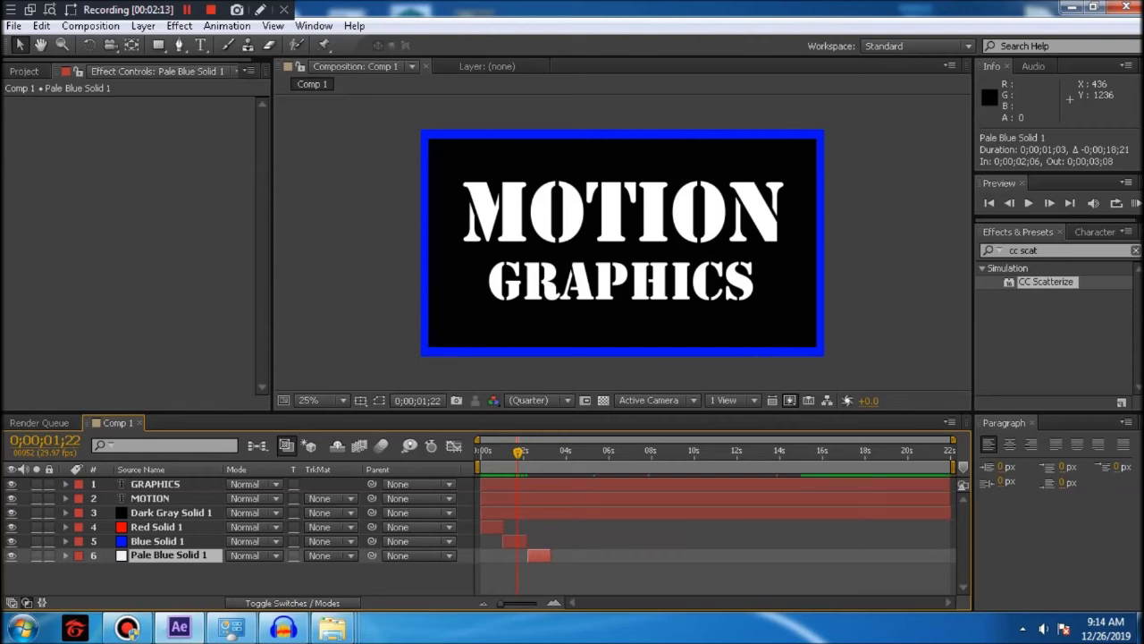
{"action": "left_click", "coordinate": [205, 575]}
- Create a green 00FA18 solid beneath Pale Blue Solid 1 and trim it to run from 0;00;03;07 to 0;00;04;08
{"action": "right_click", "coordinate": [205, 574]}
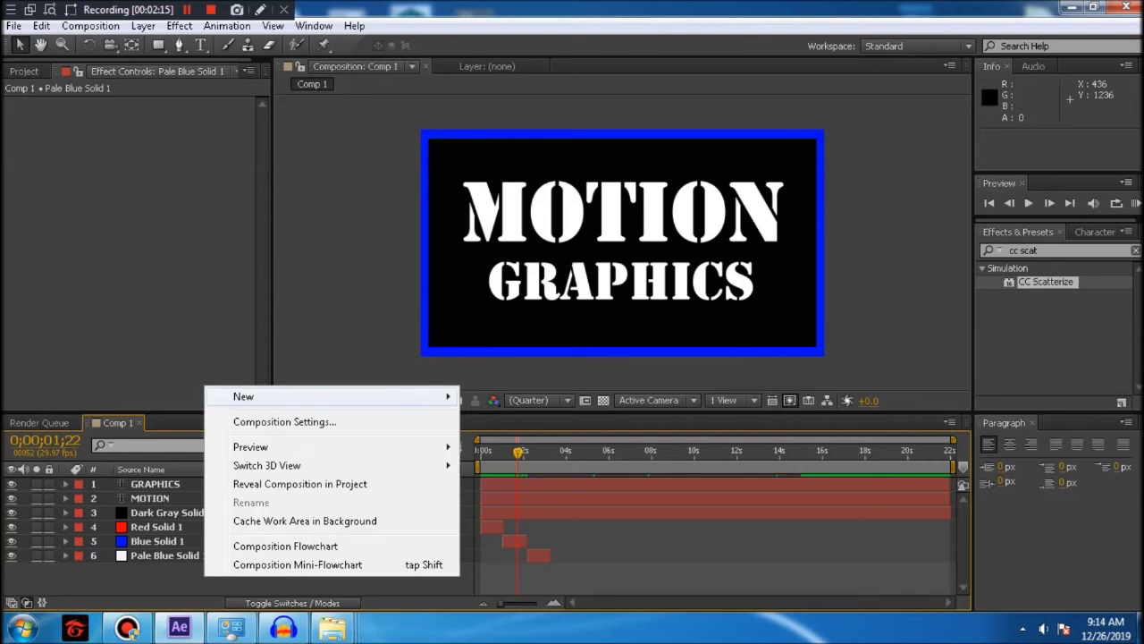
{"action": "mouse_move", "coordinate": [357, 396]}
{"action": "left_click", "coordinate": [487, 441]}
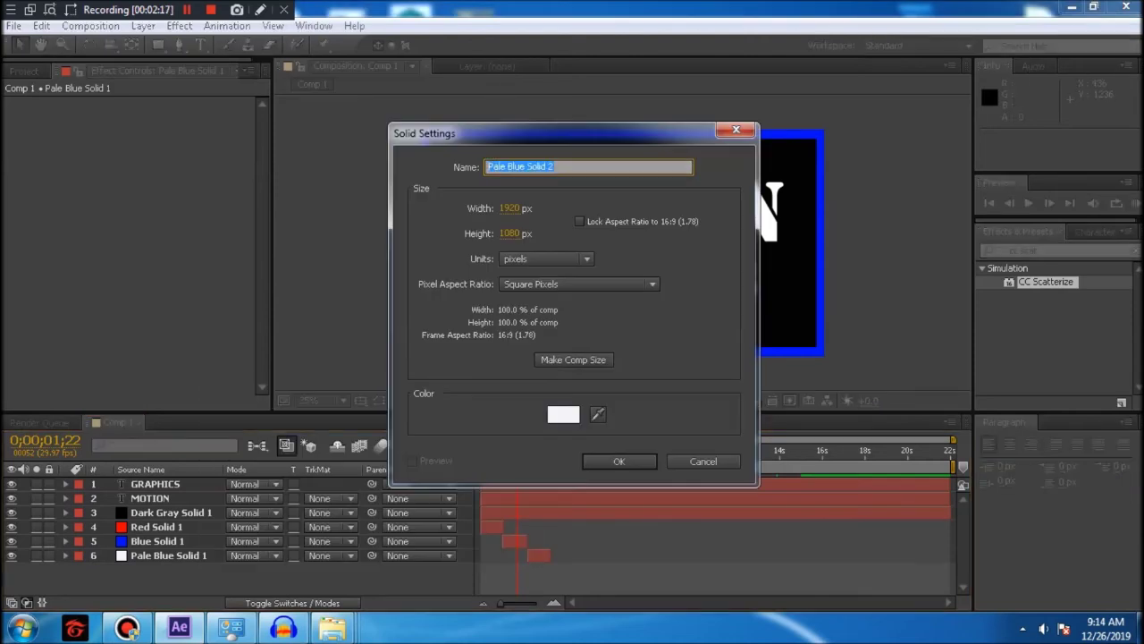
{"action": "left_click", "coordinate": [563, 414]}
{"action": "left_click_drag", "start_coordinate": [900, 418], "coordinate": [900, 486]}
{"action": "left_click", "coordinate": [878, 350]}
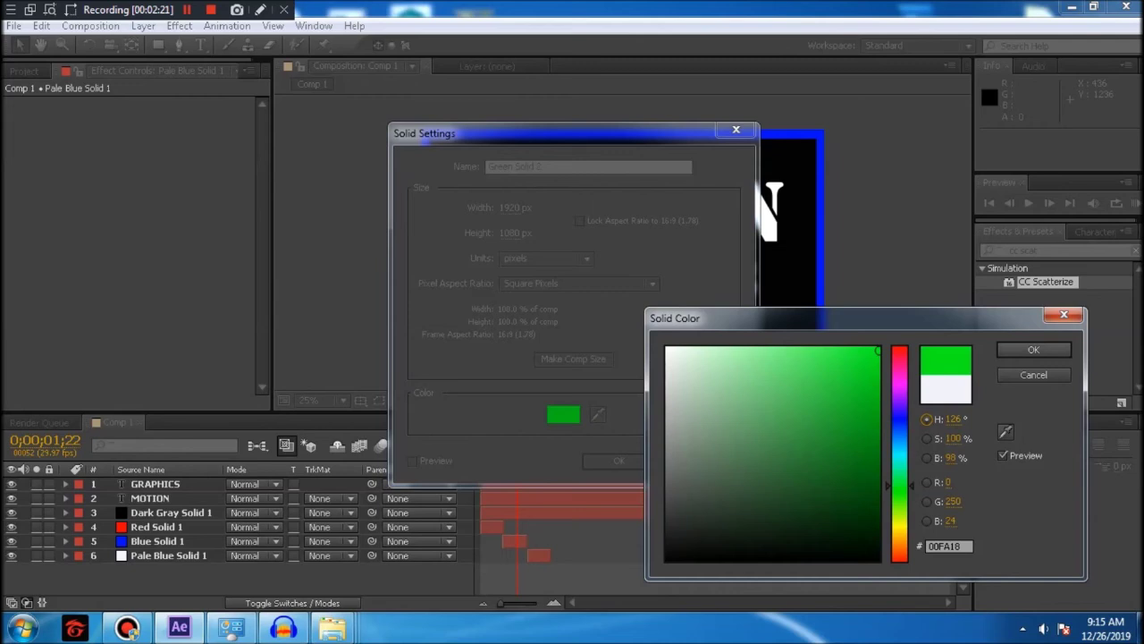
{"action": "left_click", "coordinate": [1032, 349]}
{"action": "key", "text": "Return"}
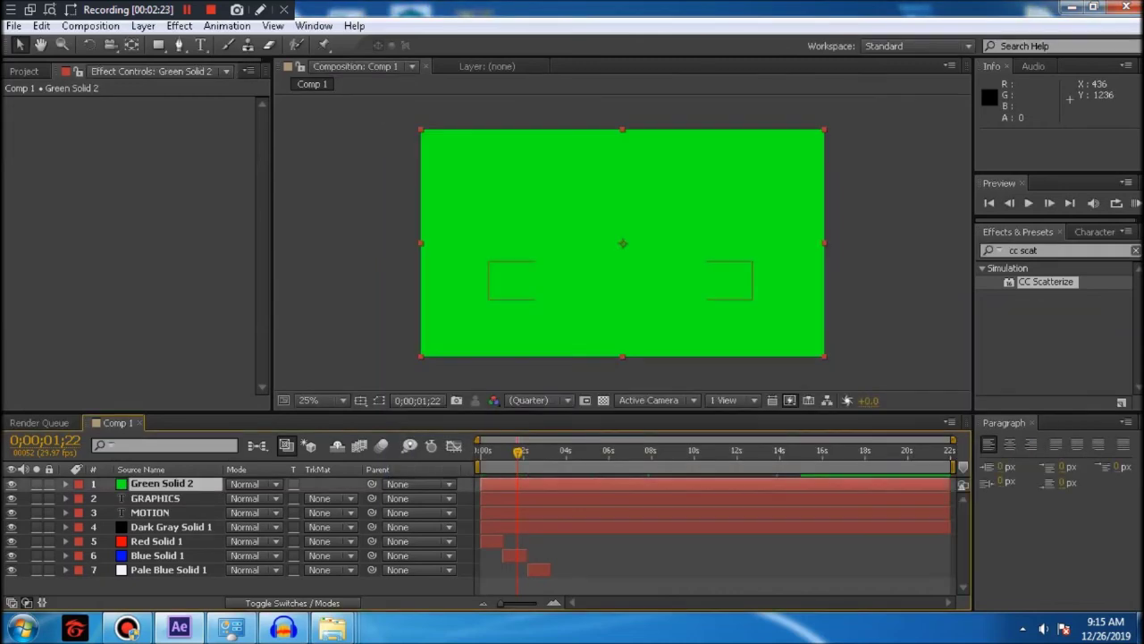
{"action": "left_click_drag", "start_coordinate": [154, 555], "coordinate": [150, 586]}
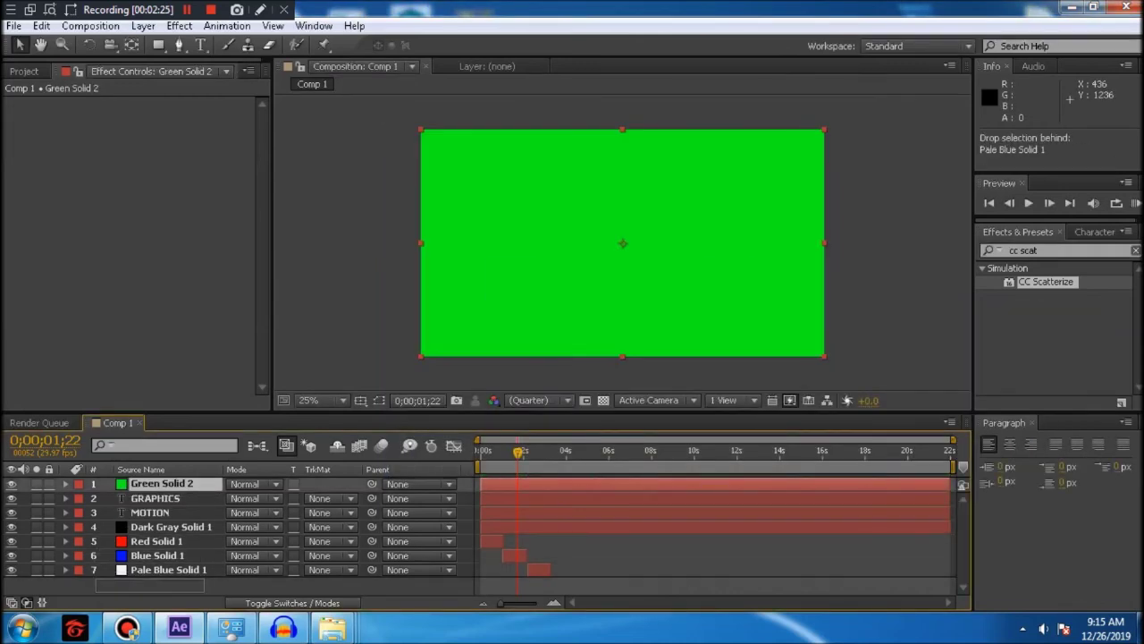
{"action": "left_click_drag", "start_coordinate": [481, 570], "coordinate": [549, 570]}
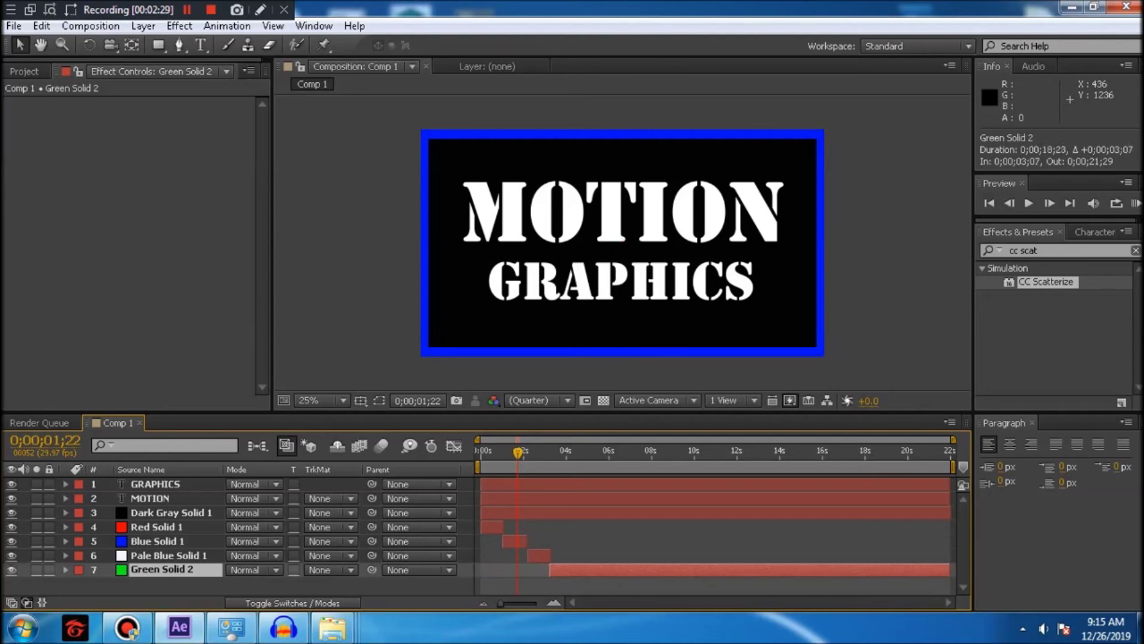
{"action": "left_click_drag", "start_coordinate": [950, 569], "coordinate": [571, 570]}
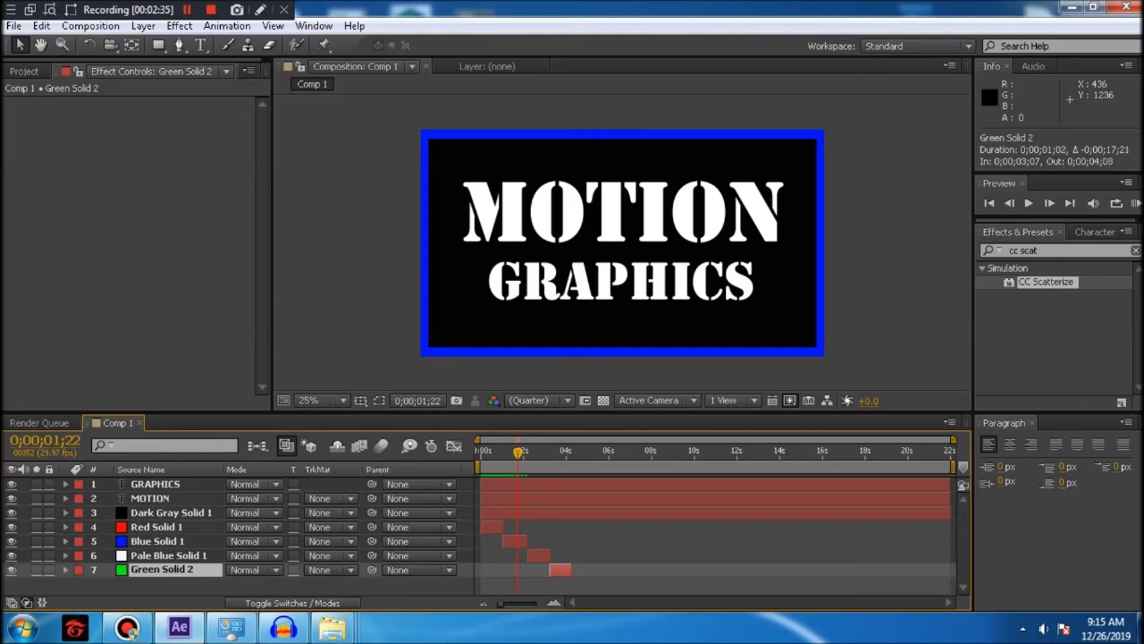
- Create a cyan 00EBFA solid beneath Green Solid 2 and trim it to run from 0;00;04;08 to 0;00;05;10
{"action": "right_click", "coordinate": [202, 581]}
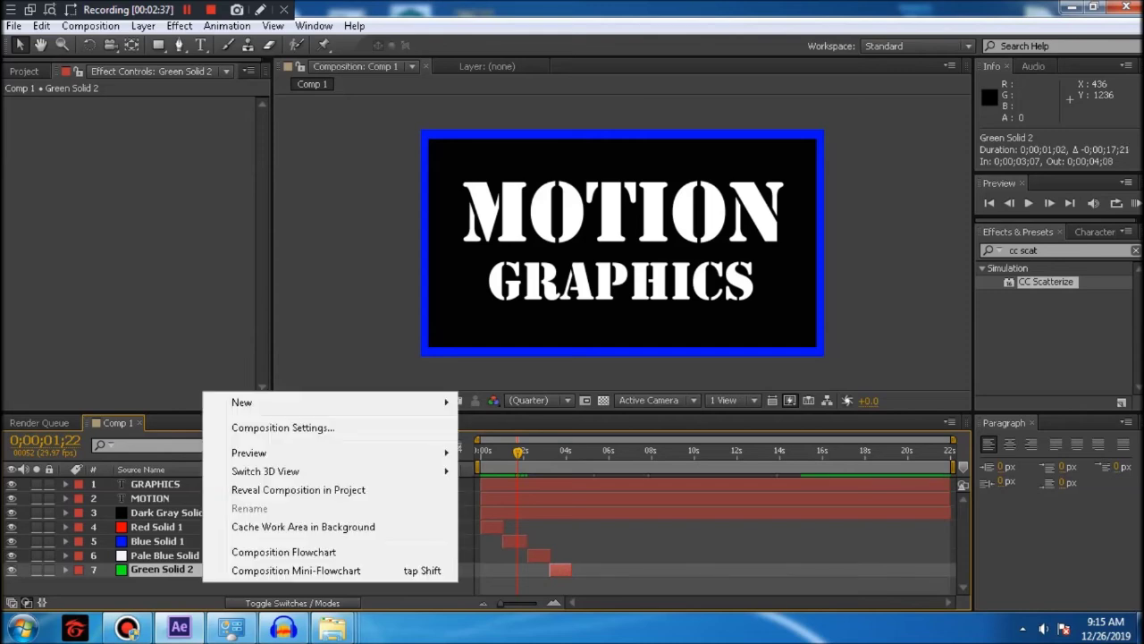
{"action": "mouse_move", "coordinate": [269, 402]}
{"action": "left_click", "coordinate": [497, 445]}
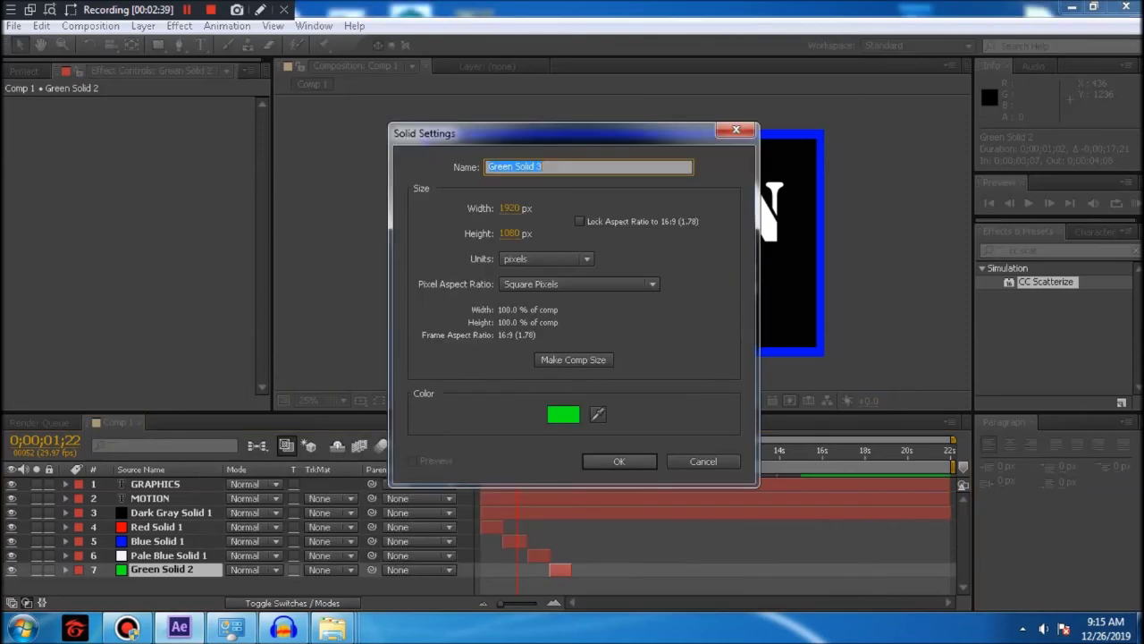
{"action": "left_click", "coordinate": [563, 414]}
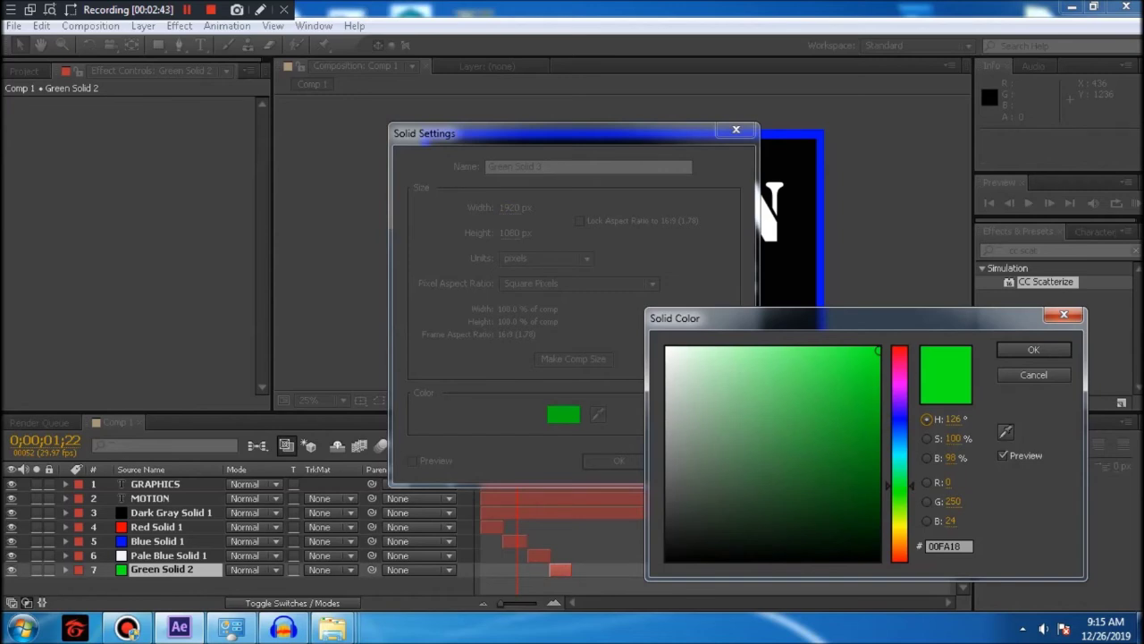
{"action": "left_click", "coordinate": [899, 452]}
{"action": "key", "text": "Return"}
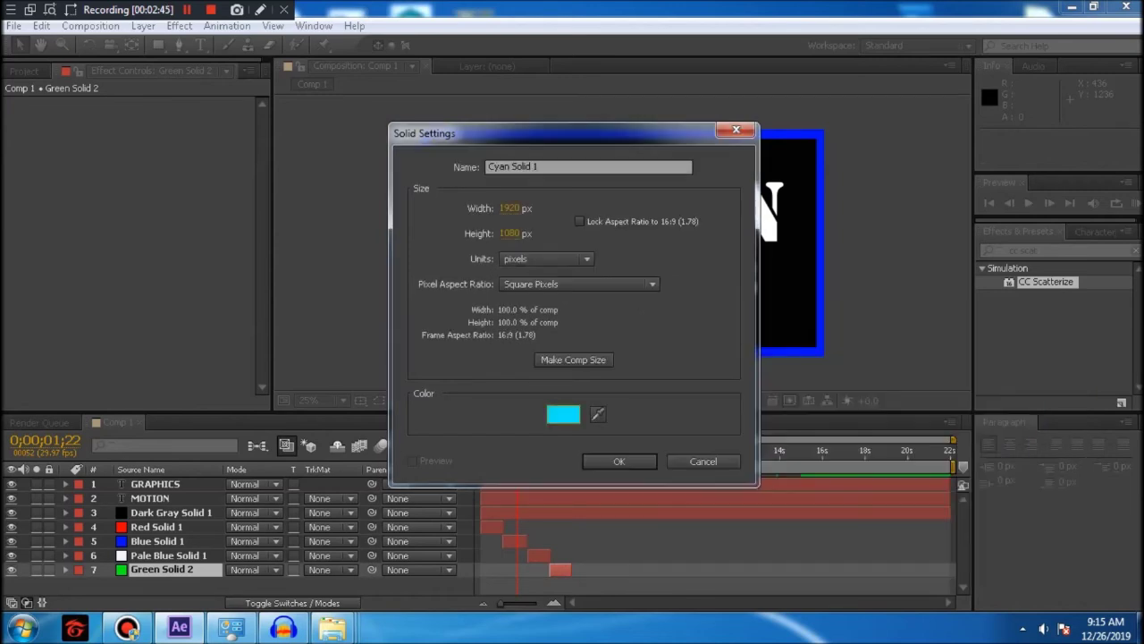
{"action": "key", "text": "Return"}
{"action": "left_click_drag", "start_coordinate": [169, 541], "coordinate": [161, 589]}
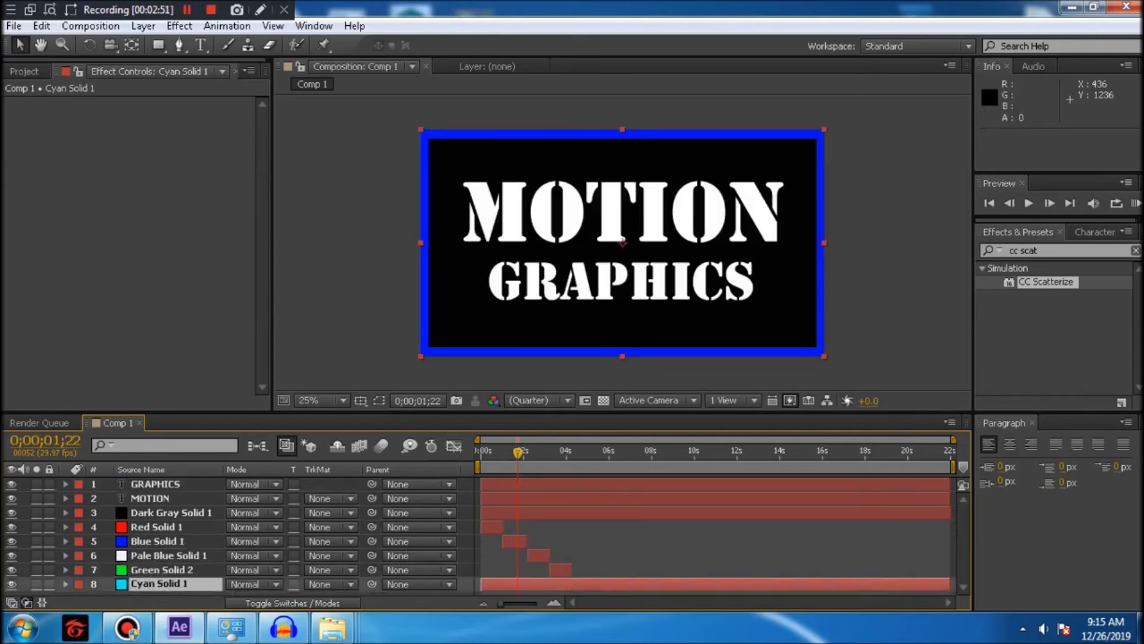
{"action": "left_click_drag", "start_coordinate": [501, 584], "coordinate": [590, 584]}
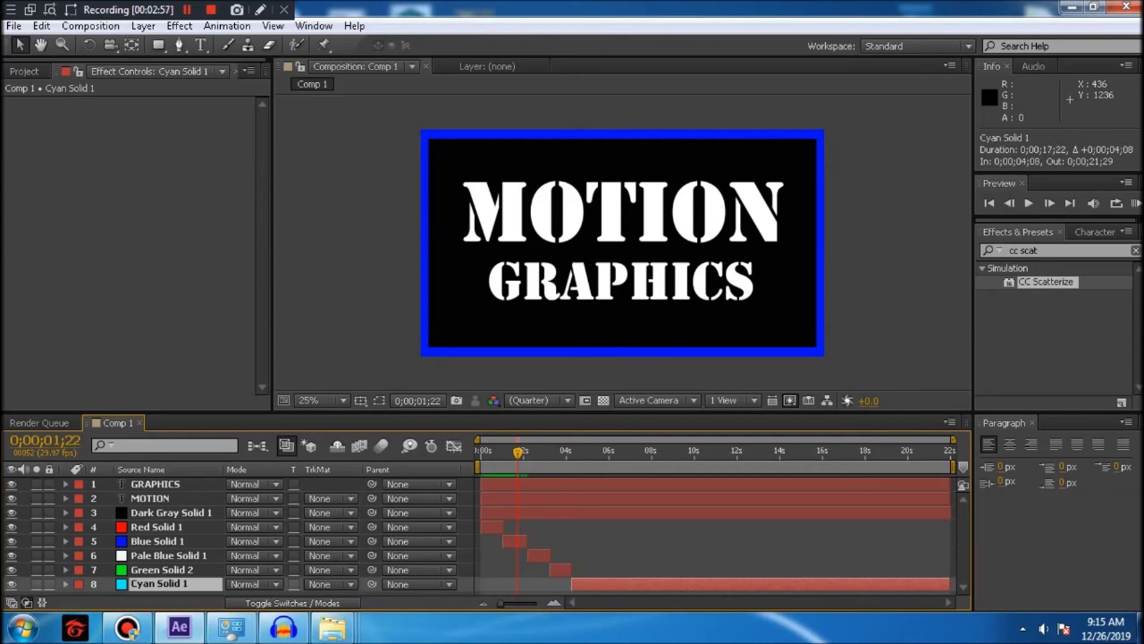
{"action": "left_click_drag", "start_coordinate": [950, 584], "coordinate": [594, 584]}
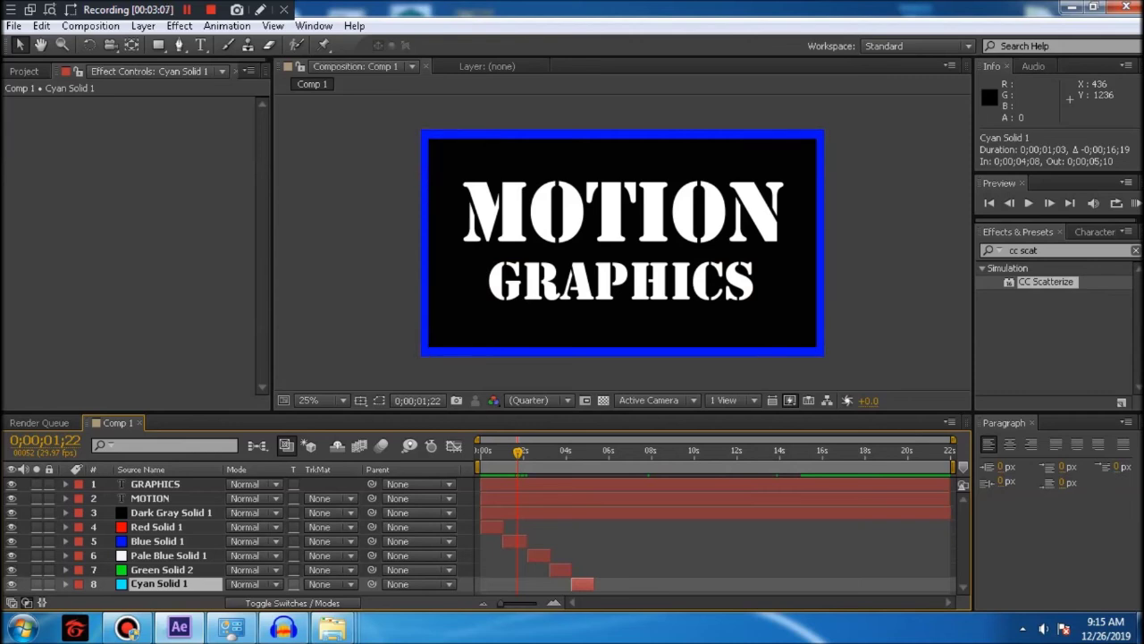
- Create a yellow FAE500 solid beneath Cyan Solid 1 and trim it to run from 0;00;05;09 to 0;00;06;11
{"action": "right_click", "coordinate": [182, 593]}
{"action": "mouse_move", "coordinate": [268, 412]}
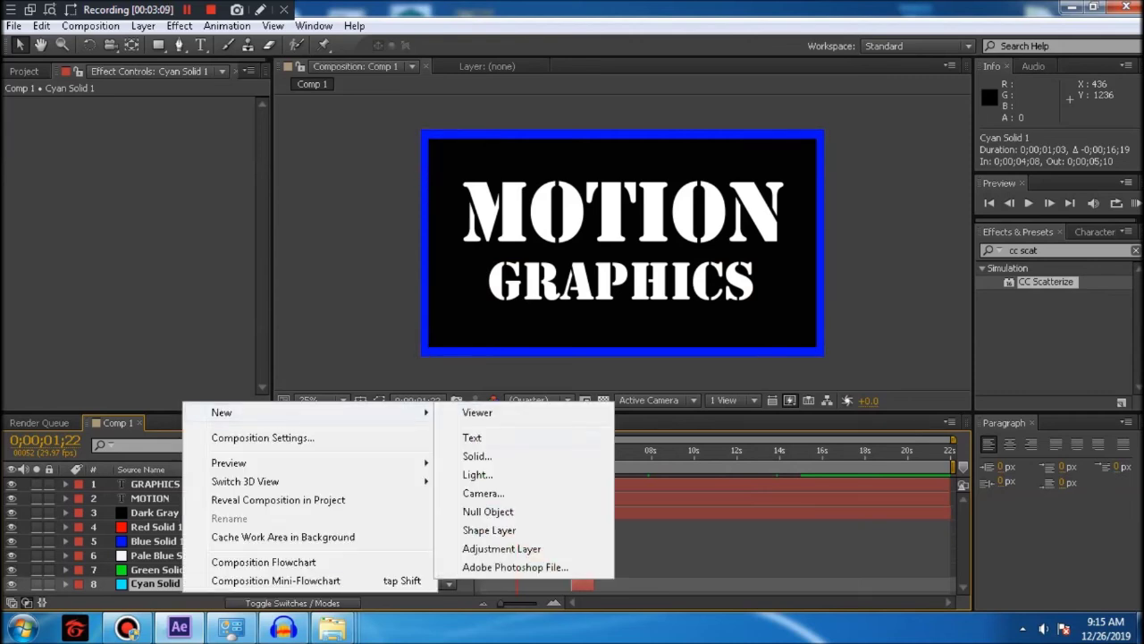
{"action": "left_click", "coordinate": [477, 456]}
{"action": "left_click", "coordinate": [563, 414]}
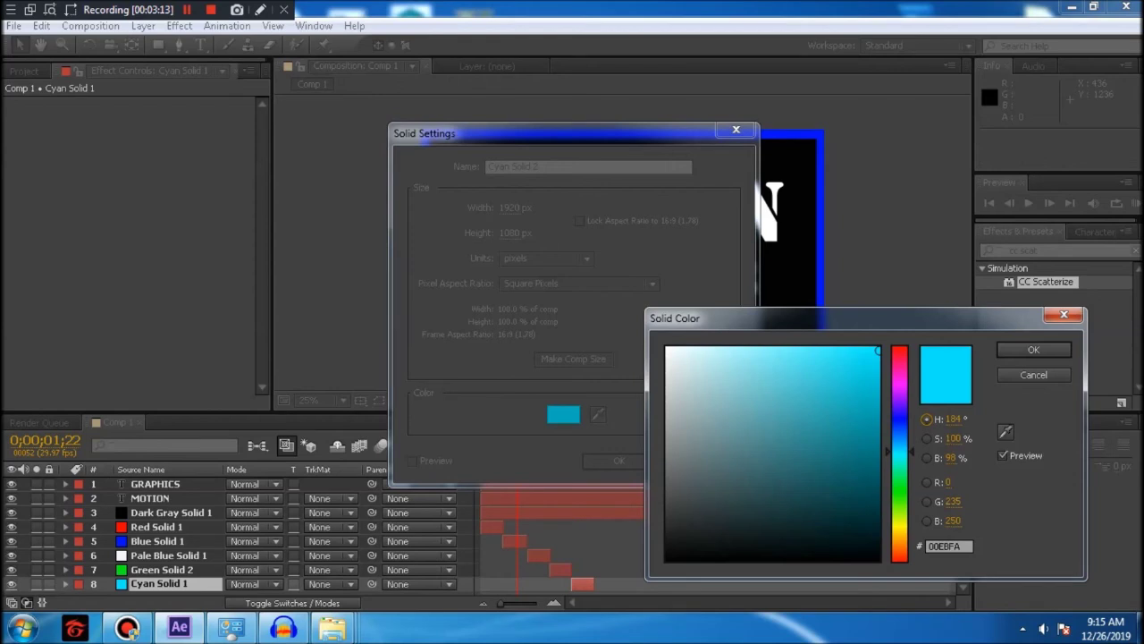
{"action": "left_click", "coordinate": [899, 527]}
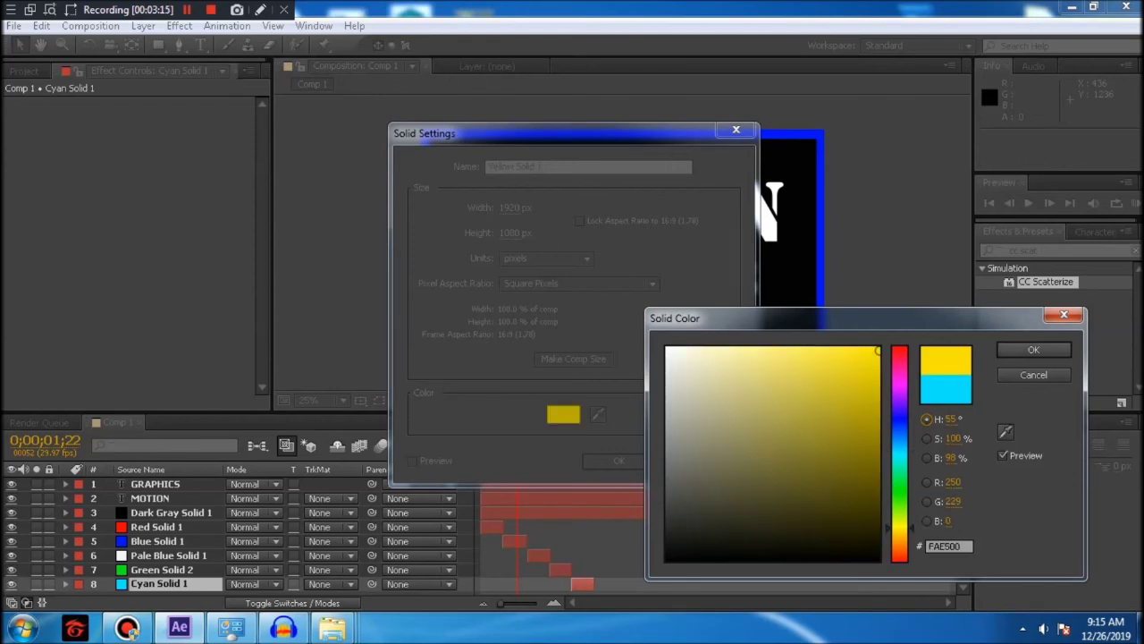
{"action": "left_click", "coordinate": [1033, 349]}
{"action": "key", "text": "Return"}
{"action": "left_click_drag", "start_coordinate": [162, 483], "coordinate": [161, 590]}
{"action": "left_click_drag", "start_coordinate": [482, 587], "coordinate": [590, 588]}
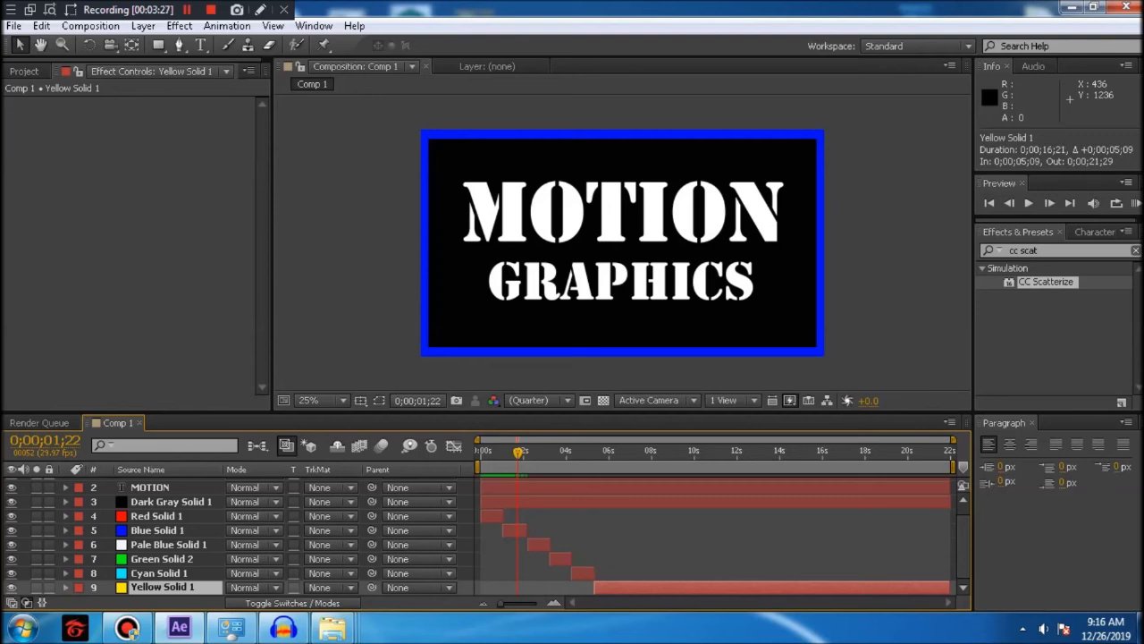
{"action": "left_click_drag", "start_coordinate": [950, 587], "coordinate": [618, 586]}
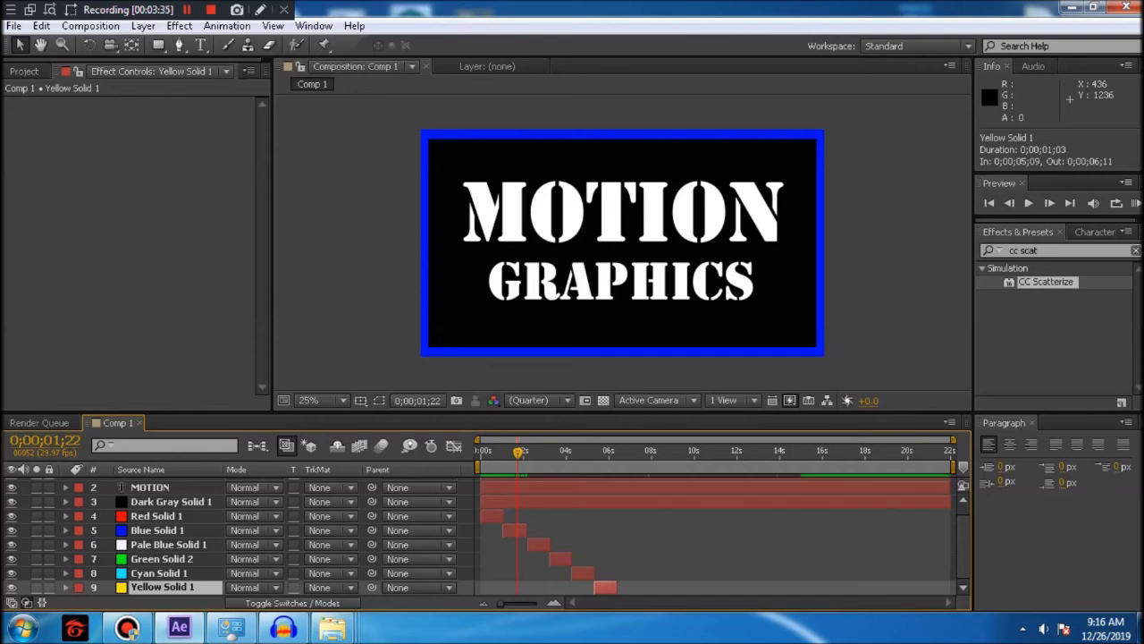
- Create a magenta FA00C8 solid beneath Yellow Solid 1 and trim it to run from 0;00;06;11 to 0;00;08;03
{"action": "right_click", "coordinate": [145, 588]}
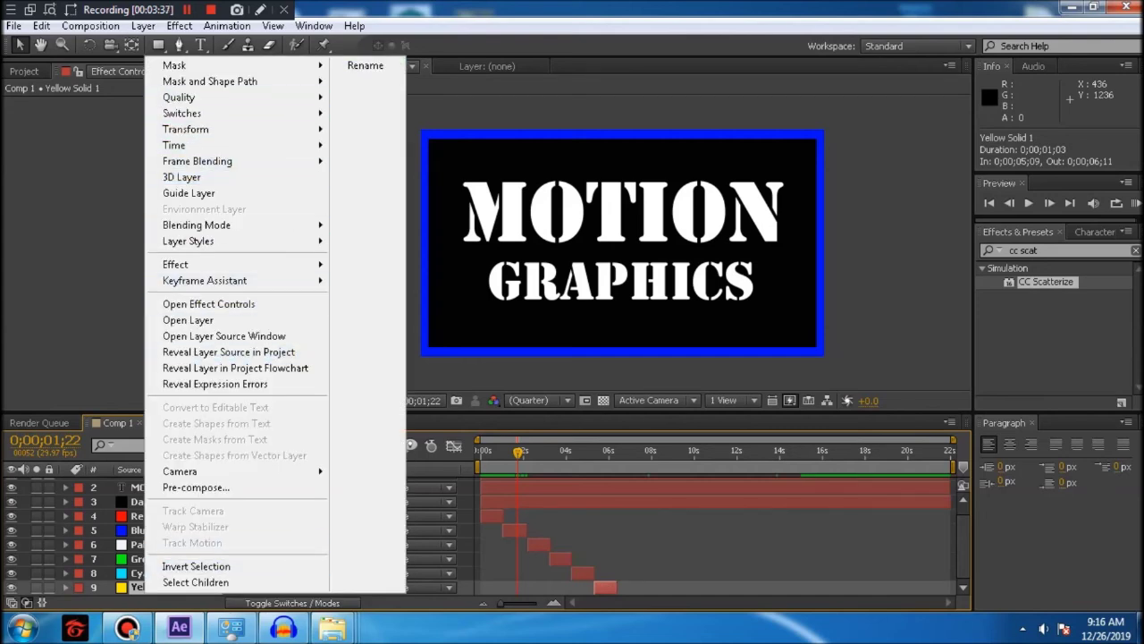
{"action": "left_click", "coordinate": [143, 25]}
{"action": "mouse_move", "coordinate": [202, 37]}
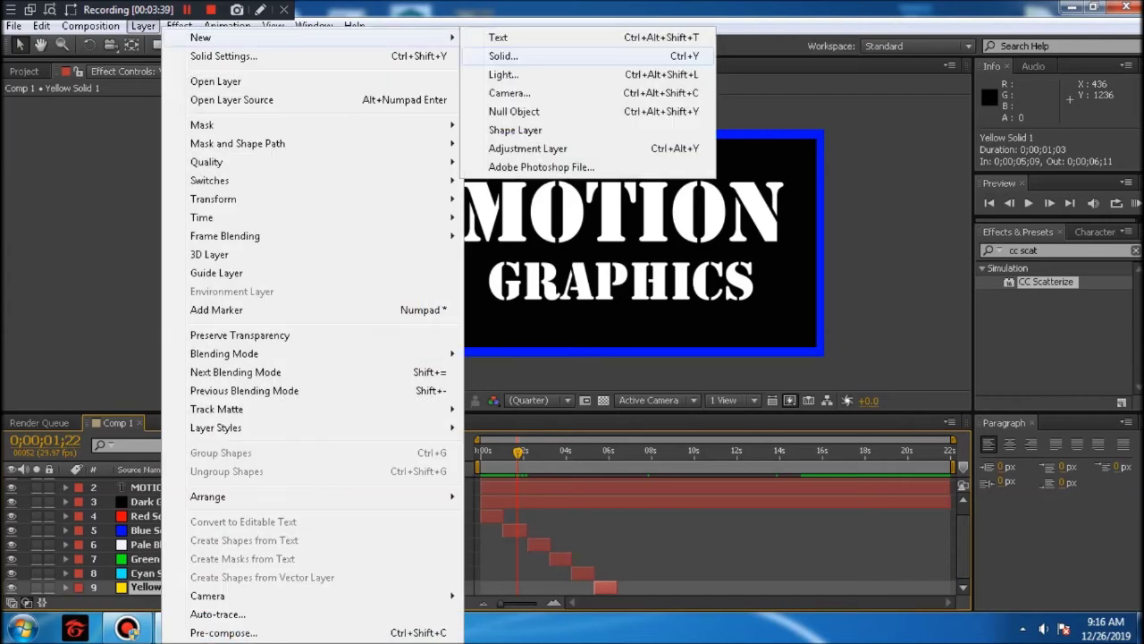
{"action": "left_click", "coordinate": [504, 56]}
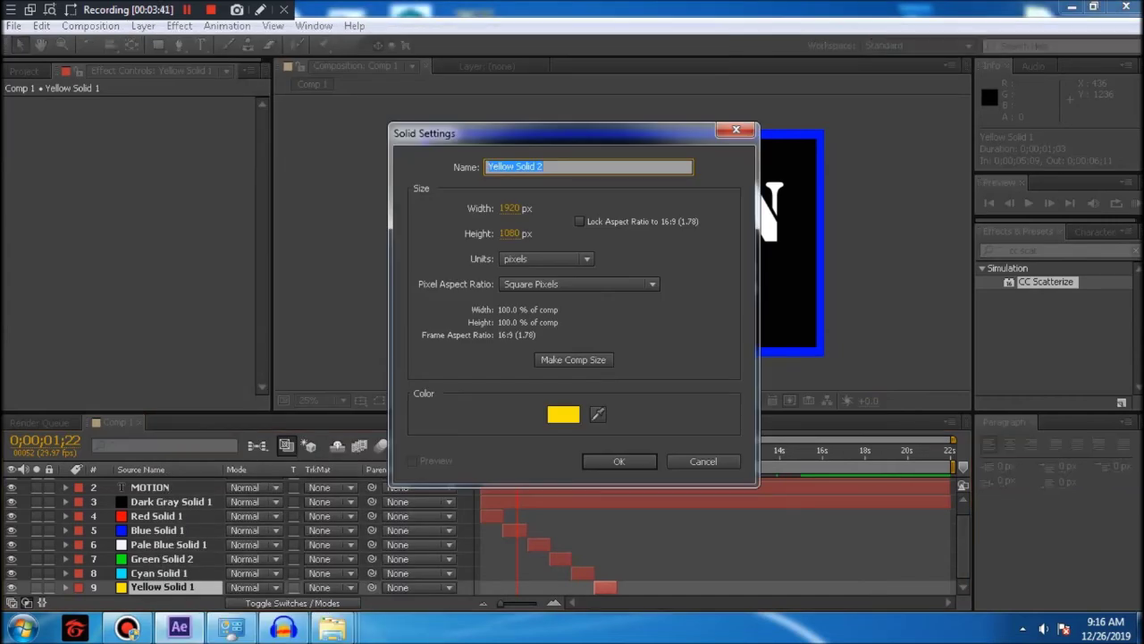
{"action": "left_click", "coordinate": [563, 414]}
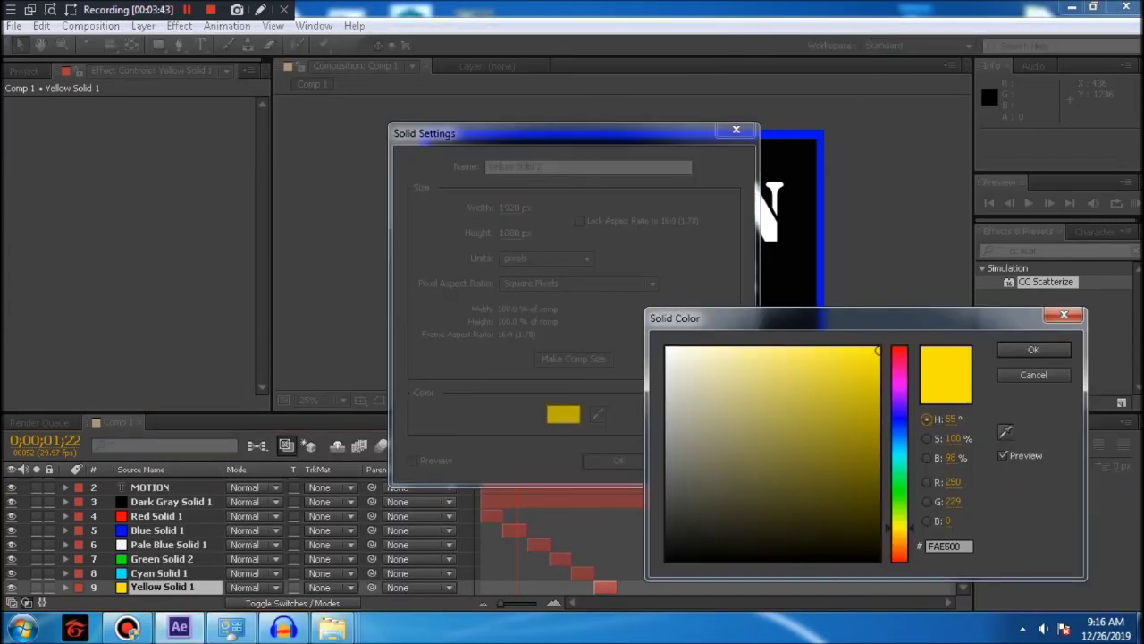
{"action": "left_click", "coordinate": [900, 375]}
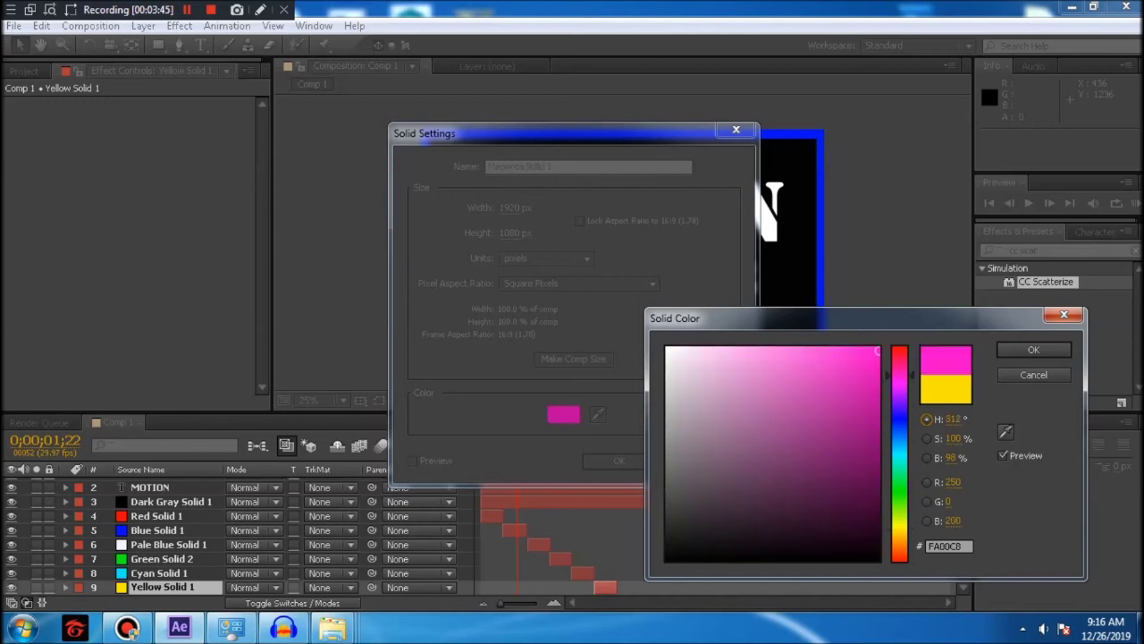
{"action": "left_click", "coordinate": [1033, 350]}
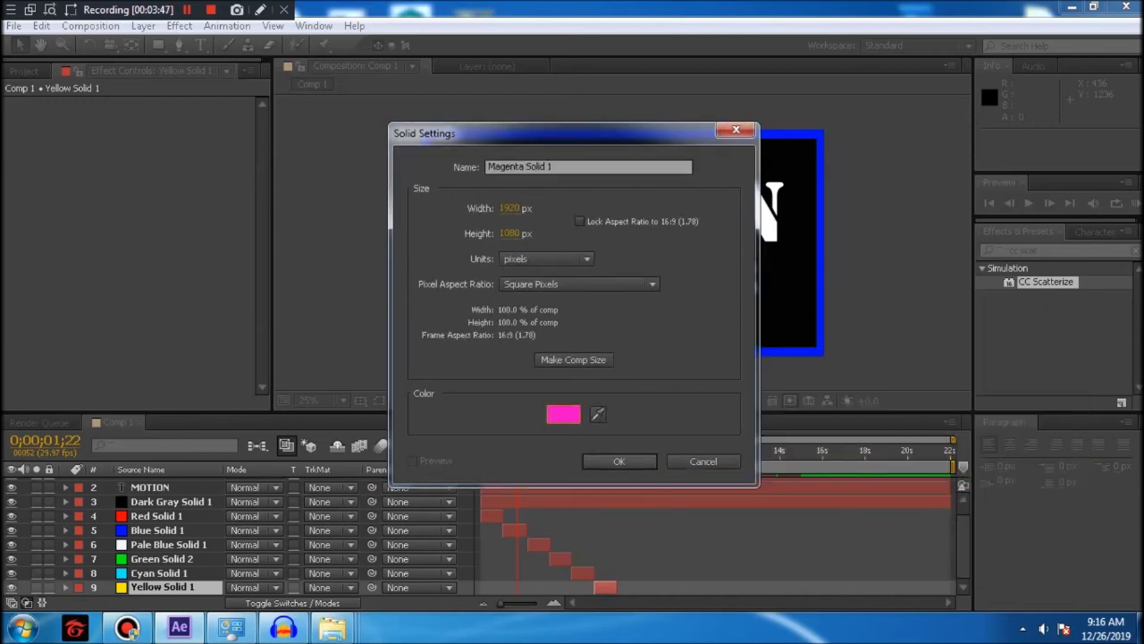
{"action": "key", "text": "Return"}
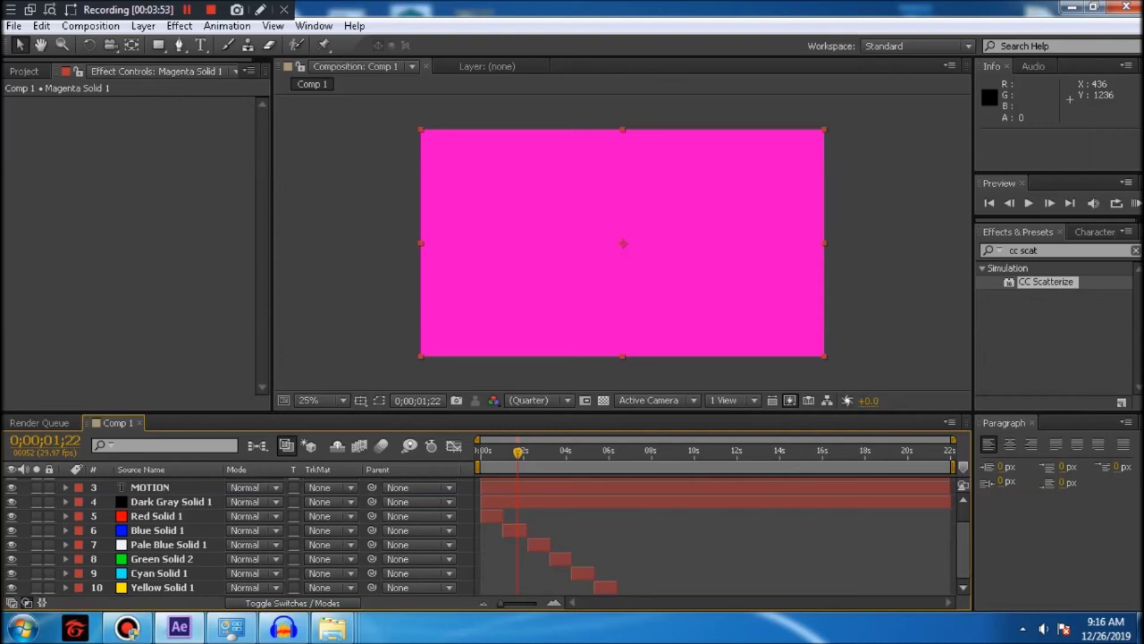
{"action": "scroll", "coordinate": [480, 536], "scroll_direction": "up", "scroll_amount": 1}
{"action": "left_click_drag", "start_coordinate": [169, 484], "coordinate": [168, 593]}
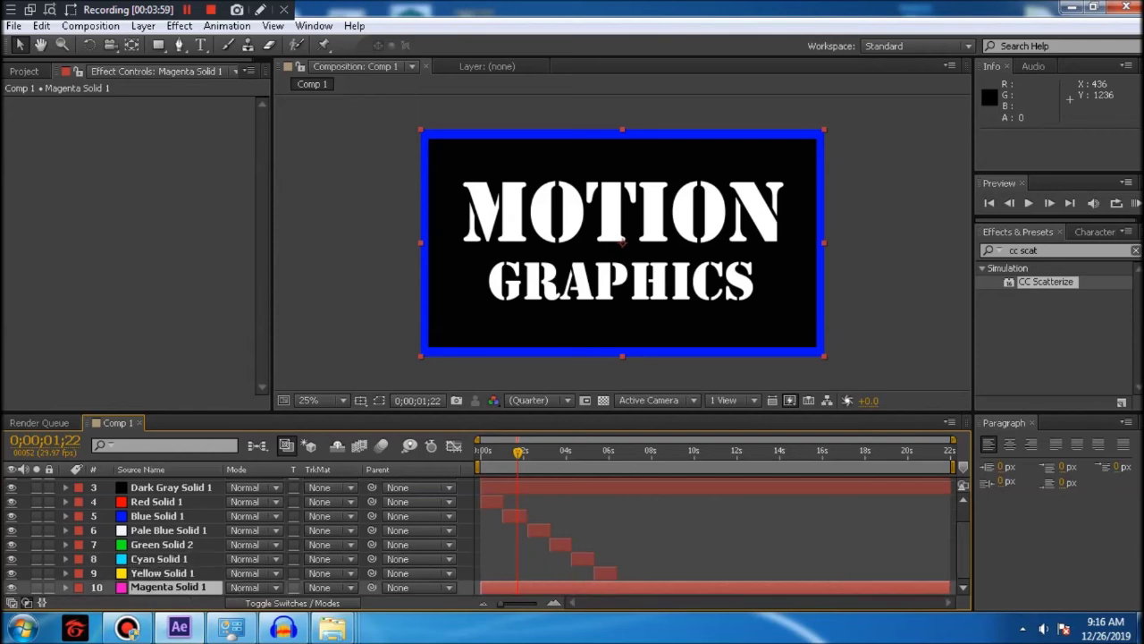
{"action": "left_click_drag", "start_coordinate": [481, 587], "coordinate": [617, 586]}
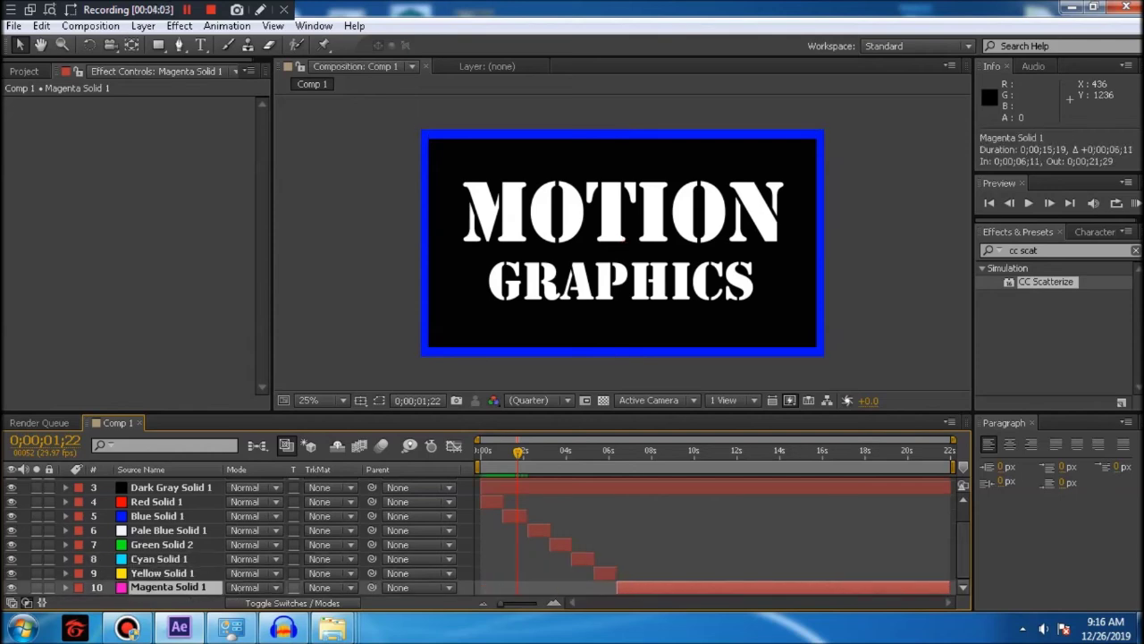
{"action": "left_click_drag", "start_coordinate": [949, 587], "coordinate": [653, 587]}
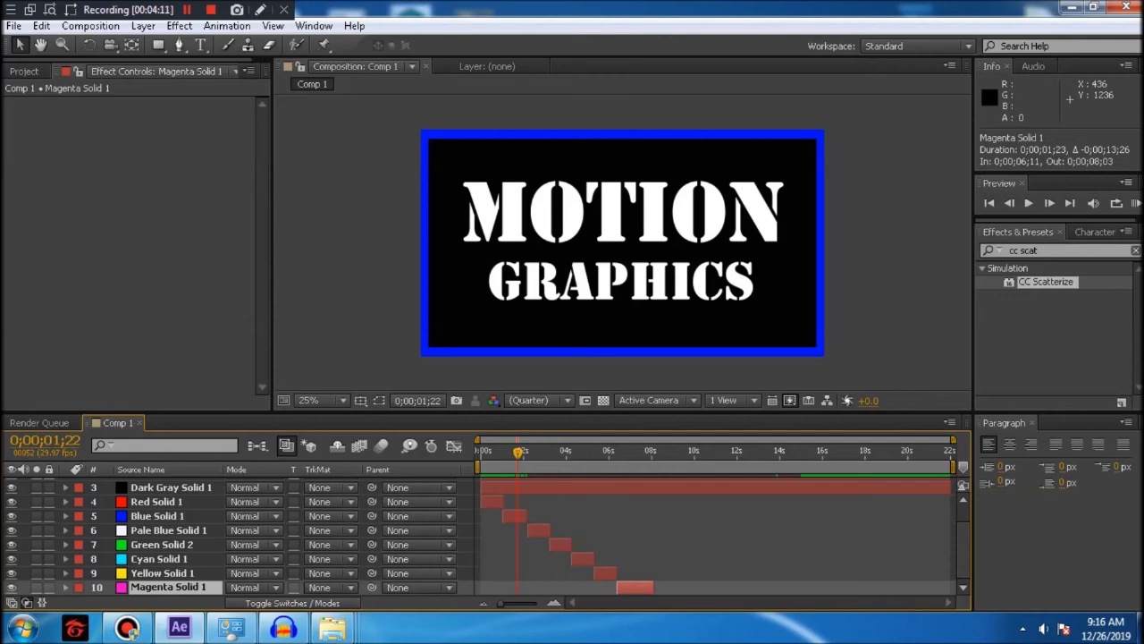
- Shorten Pale Blue Solid 1 slightly and trim the ends of Green Solid 2 to 0;00;04;04, Cyan Solid 1 to 0;00;05;06 and Yellow Solid 1 to 0;00;06;07
{"action": "left_click_drag", "start_coordinate": [593, 558], "coordinate": [590, 559]}
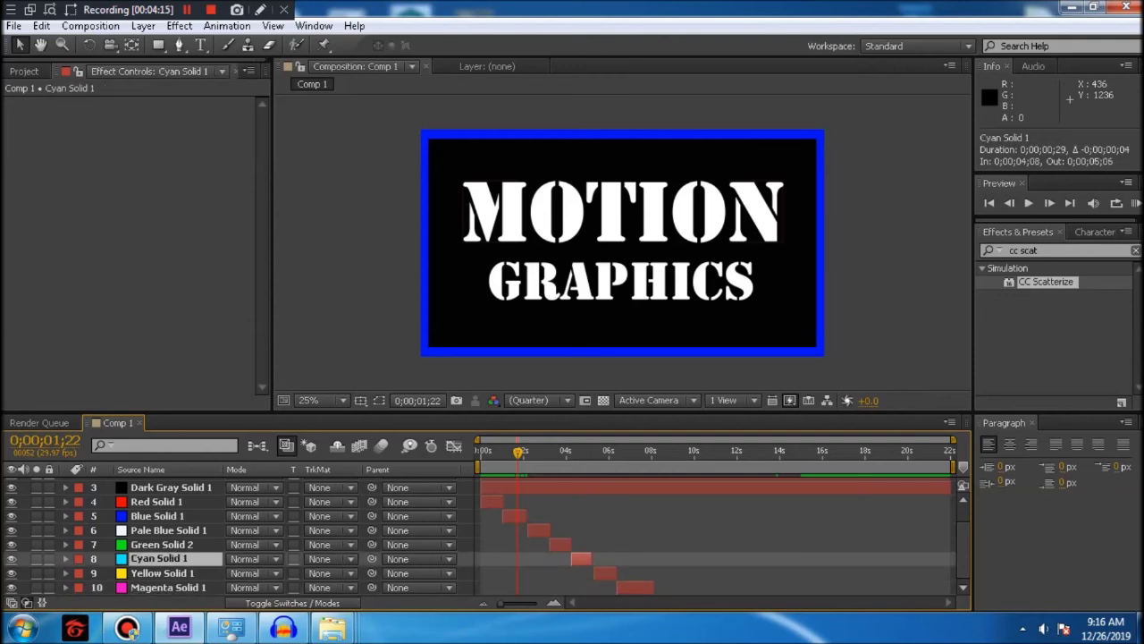
{"action": "left_click", "coordinate": [538, 530]}
{"action": "left_click_drag", "start_coordinate": [550, 530], "coordinate": [568, 545]}
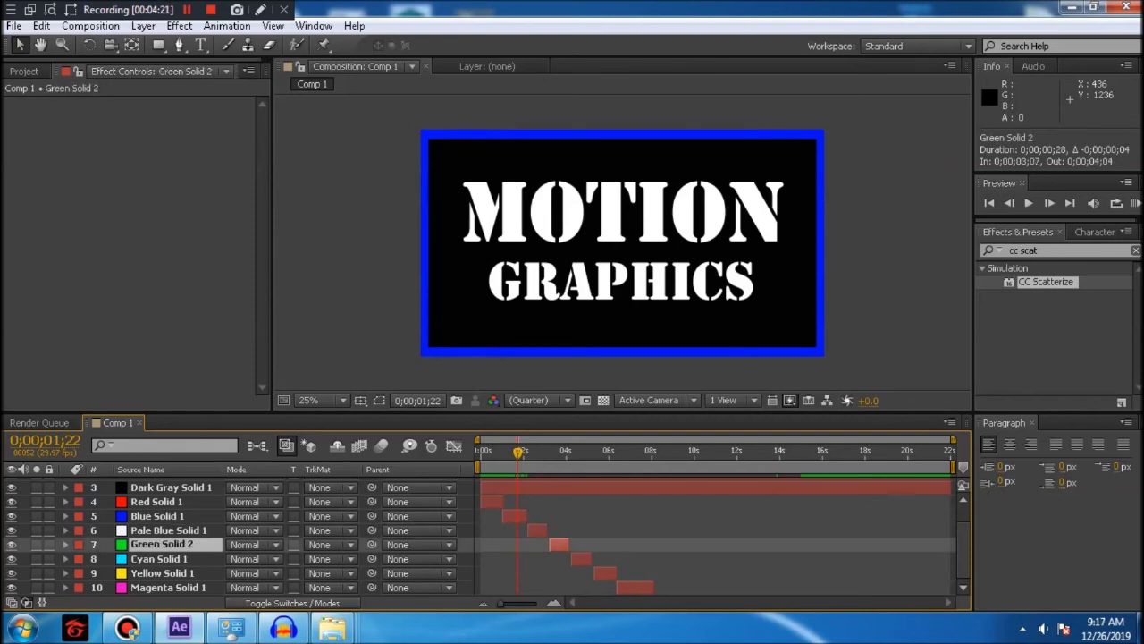
{"action": "left_click", "coordinate": [590, 558]}
{"action": "left_click_drag", "start_coordinate": [616, 573], "coordinate": [613, 573]}
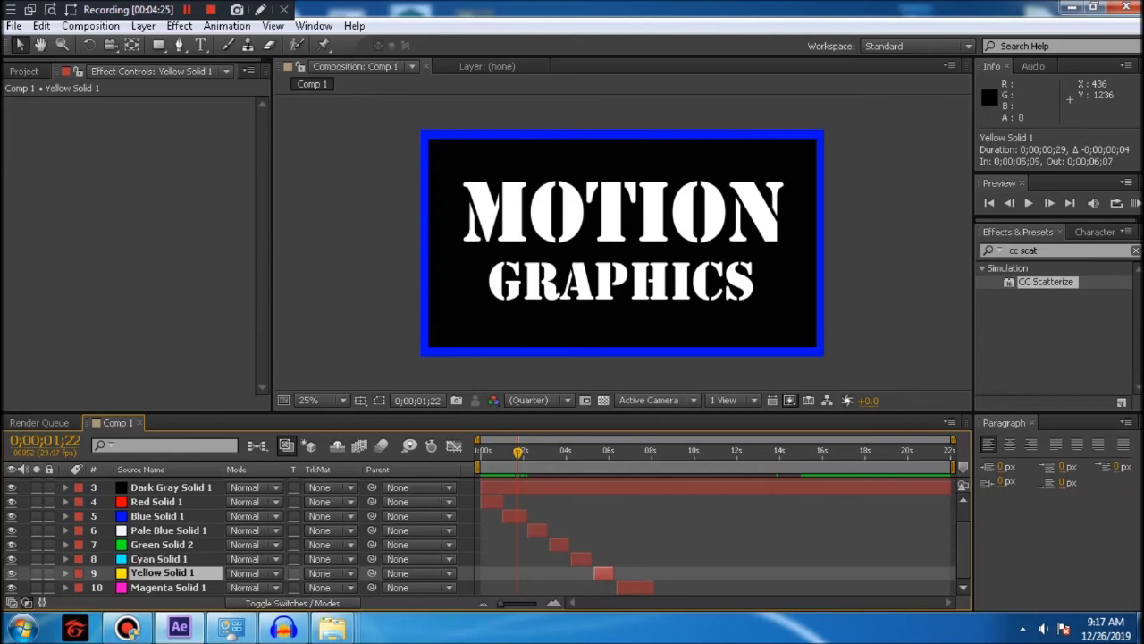
- Adjust Magenta Solid 1 to run from 0;00;06;07 to 0;00;07;07 and play back the border colour sequence
{"action": "left_click", "coordinate": [635, 587]}
{"action": "mouse_move", "coordinate": [635, 587]}
{"action": "left_mouse_down"}
{"action": "mouse_move", "coordinate": [648, 588]}
{"action": "mouse_move", "coordinate": [635, 587]}
{"action": "left_mouse_up"}
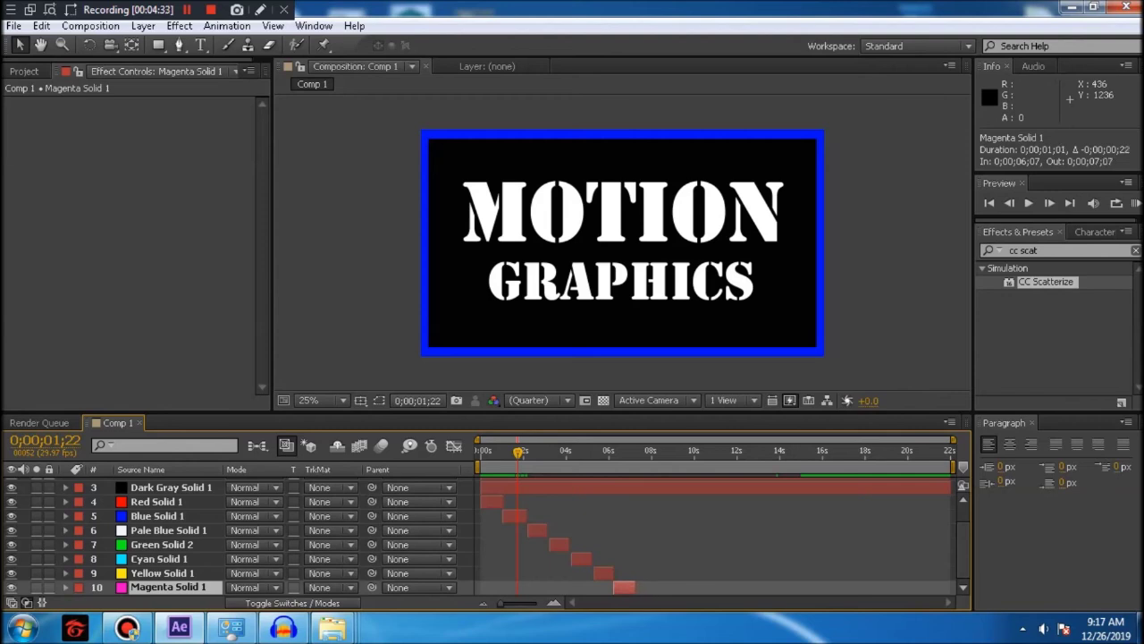
{"action": "scroll", "coordinate": [536, 537], "scroll_direction": "up", "scroll_amount": 1}
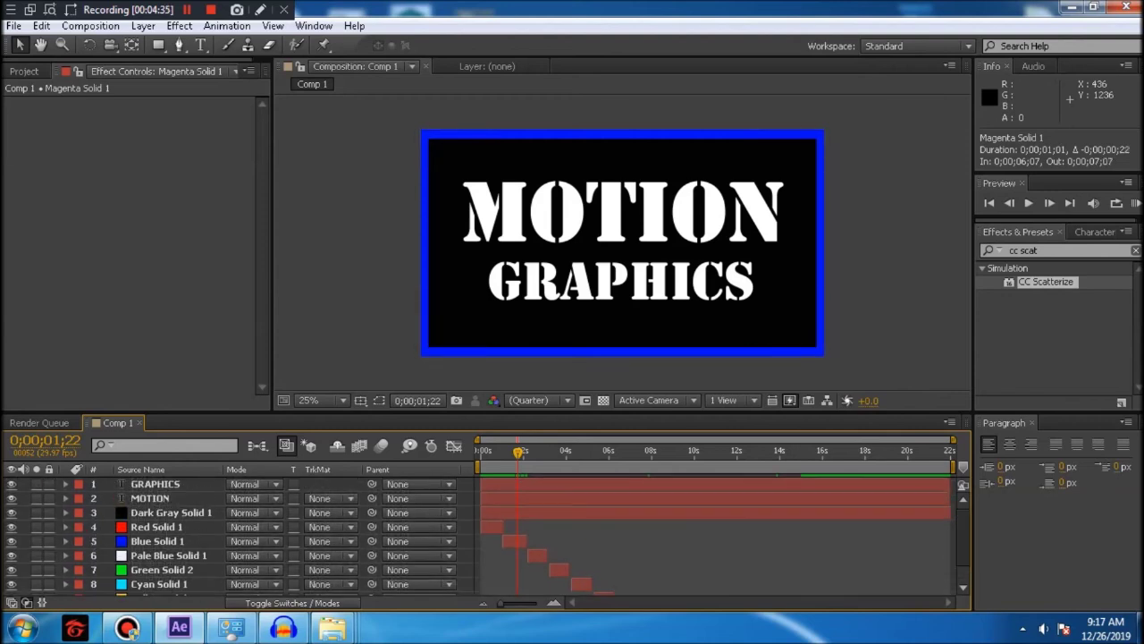
{"action": "key", "text": "space"}
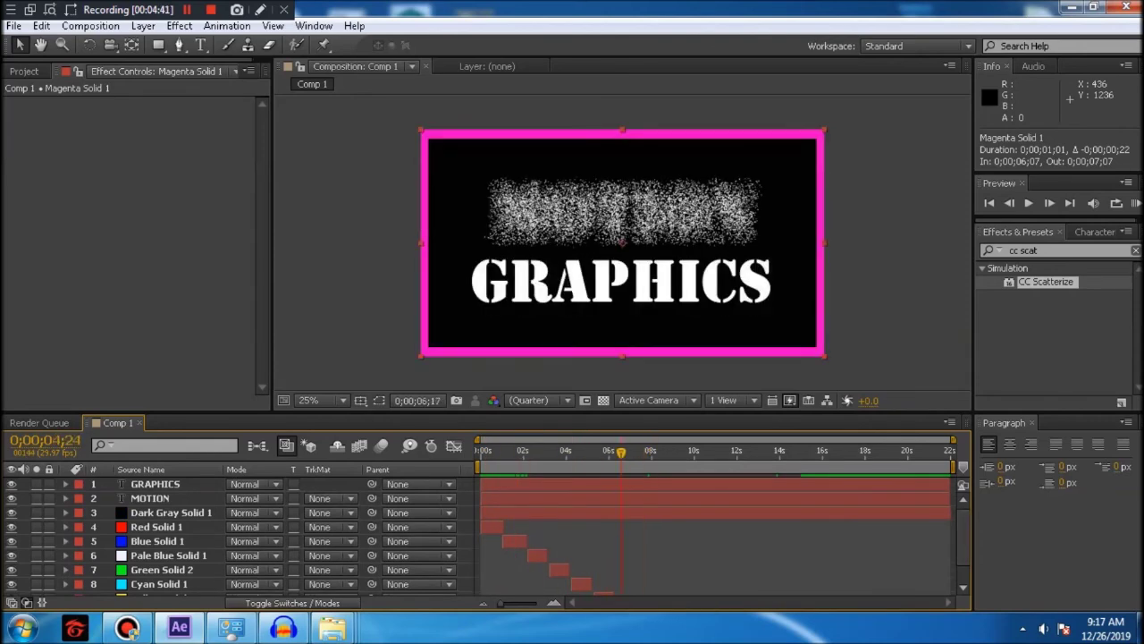
- Return to the start of the composition, duplicate Red Solid 1 and move the lower copy to start at about 0;00;07;05, following Magenta Solid 1
{"action": "left_click_drag", "start_coordinate": [579, 453], "coordinate": [480, 452]}
{"action": "key", "text": "space"}
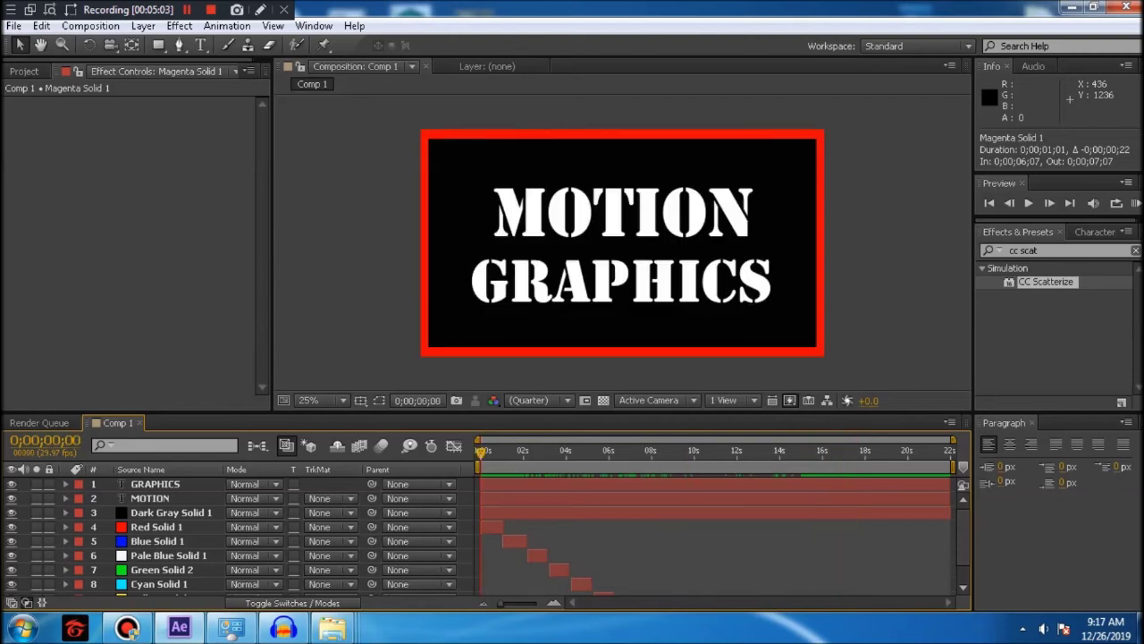
{"action": "scroll", "coordinate": [269, 536], "scroll_direction": "down", "scroll_amount": 2}
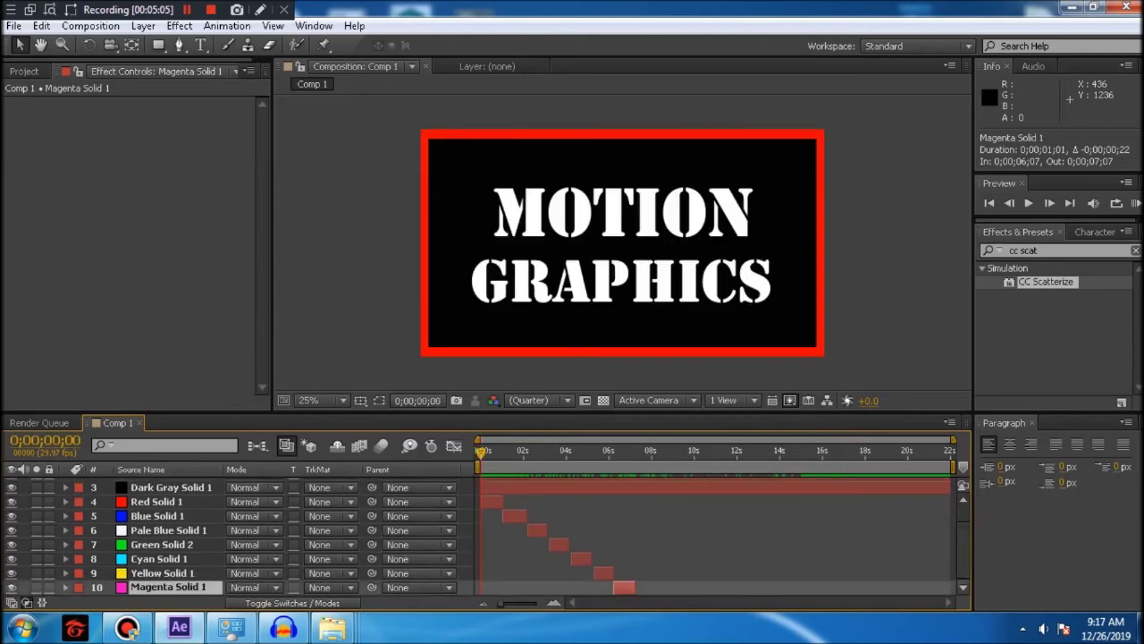
{"action": "left_click", "coordinate": [491, 502]}
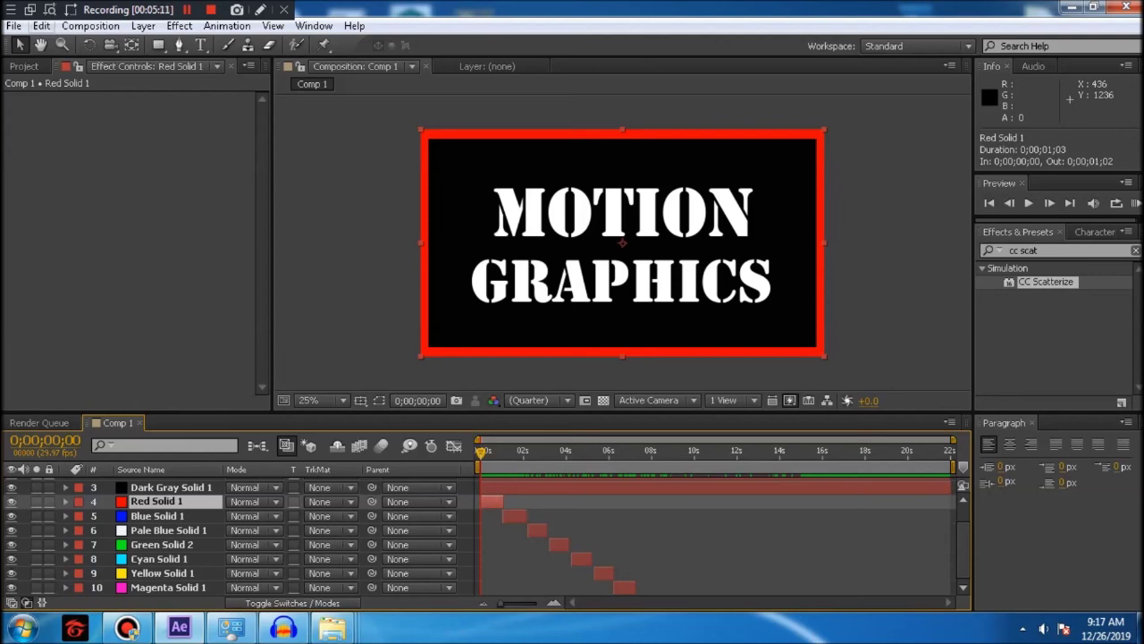
{"action": "left_click", "coordinate": [41, 25]}
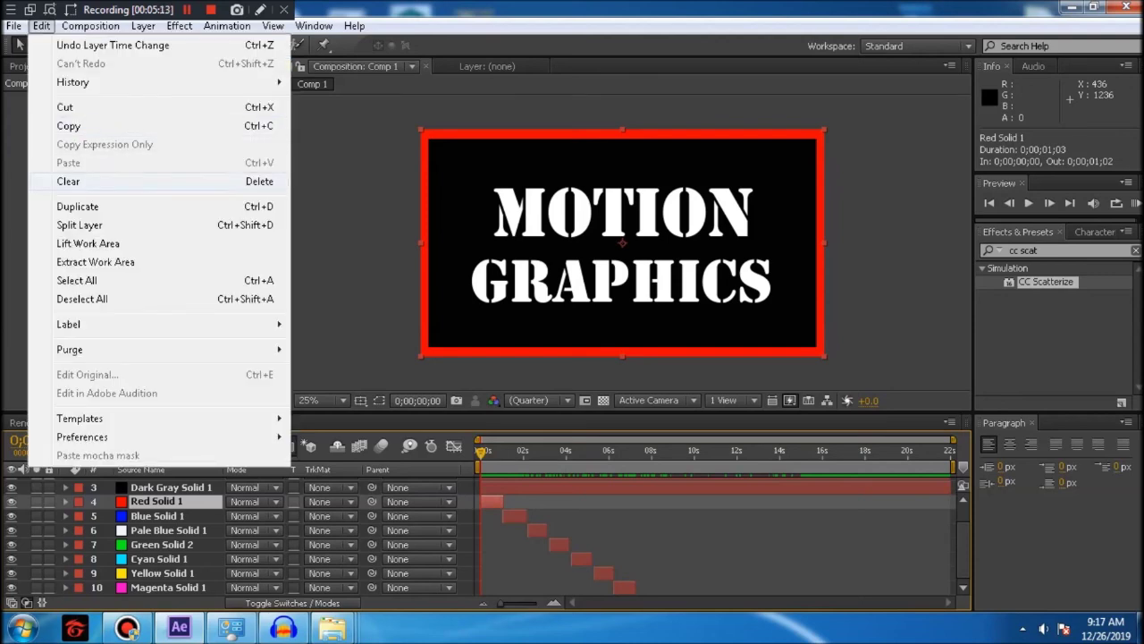
{"action": "left_click", "coordinate": [78, 206]}
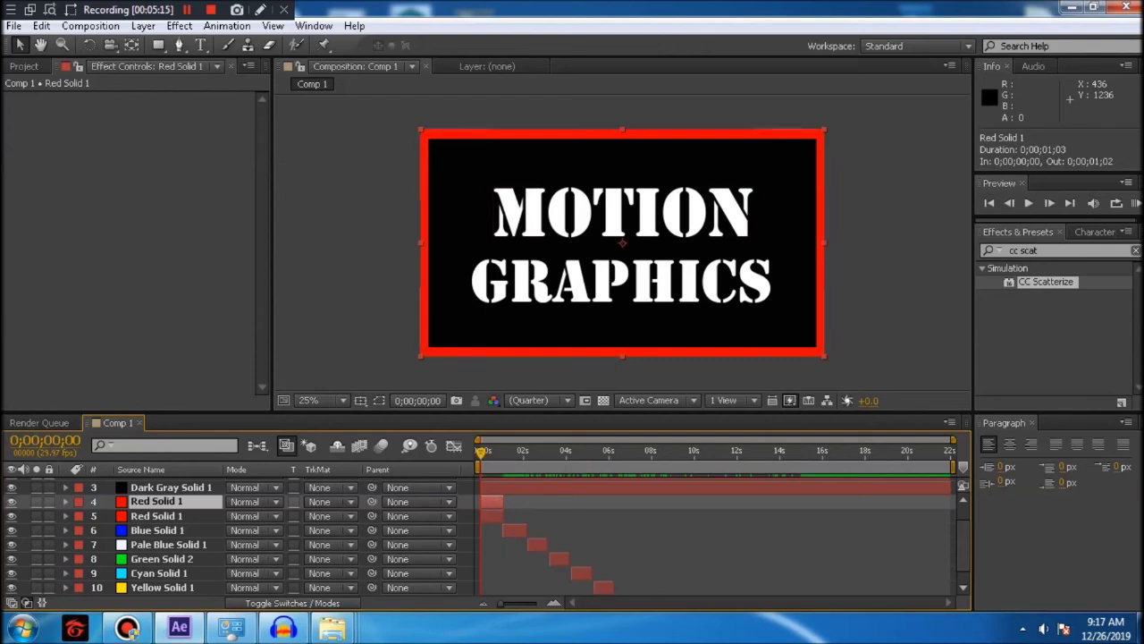
{"action": "left_click_drag", "start_coordinate": [492, 516], "coordinate": [634, 516]}
{"action": "scroll", "coordinate": [483, 537], "scroll_direction": "down", "scroll_amount": 1}
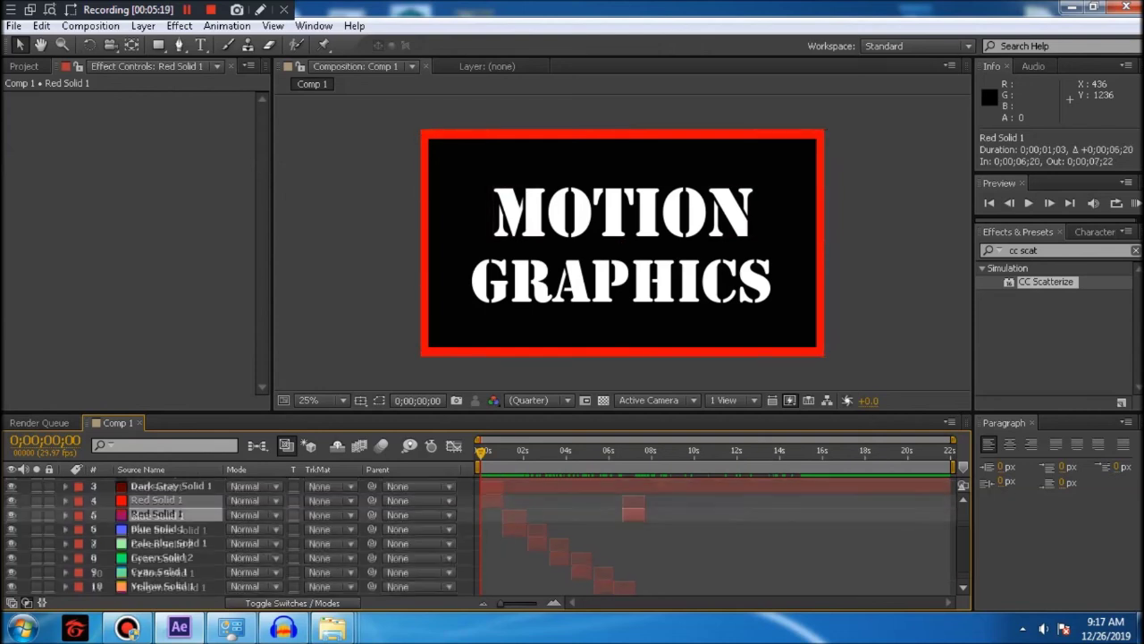
{"action": "left_click_drag", "start_coordinate": [633, 502], "coordinate": [647, 501]}
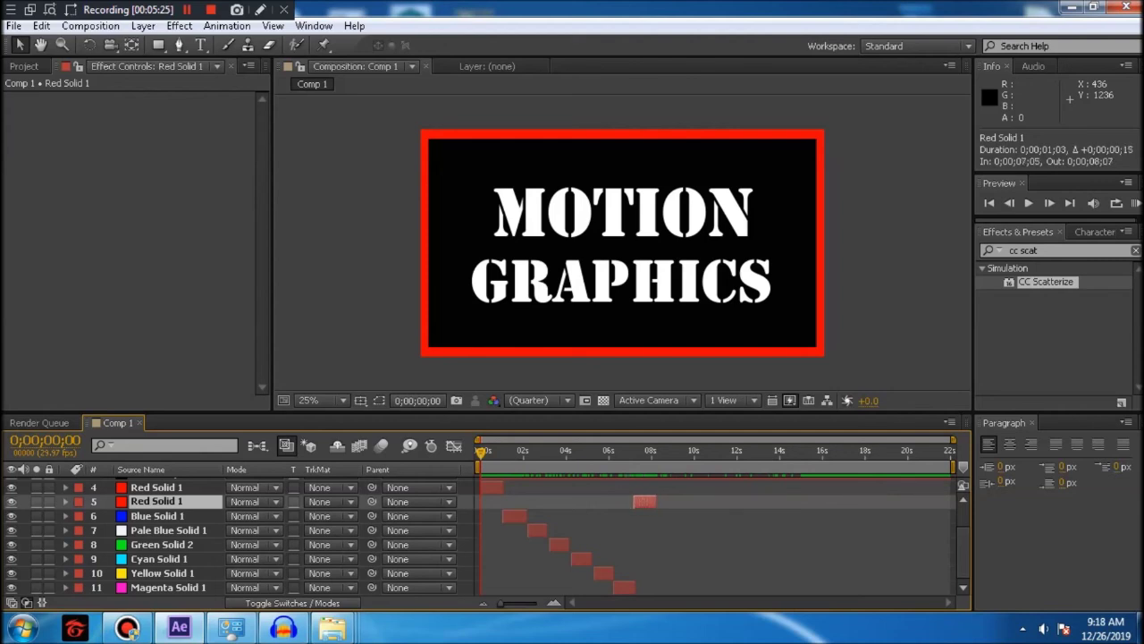
{"action": "left_click_drag", "start_coordinate": [656, 502], "coordinate": [653, 502]}
- Duplicate Blue Solid 1 and move the lower copy to run from 0;00;08;04 to 0;00;09;08, after the second red solid
{"action": "left_click", "coordinate": [514, 516]}
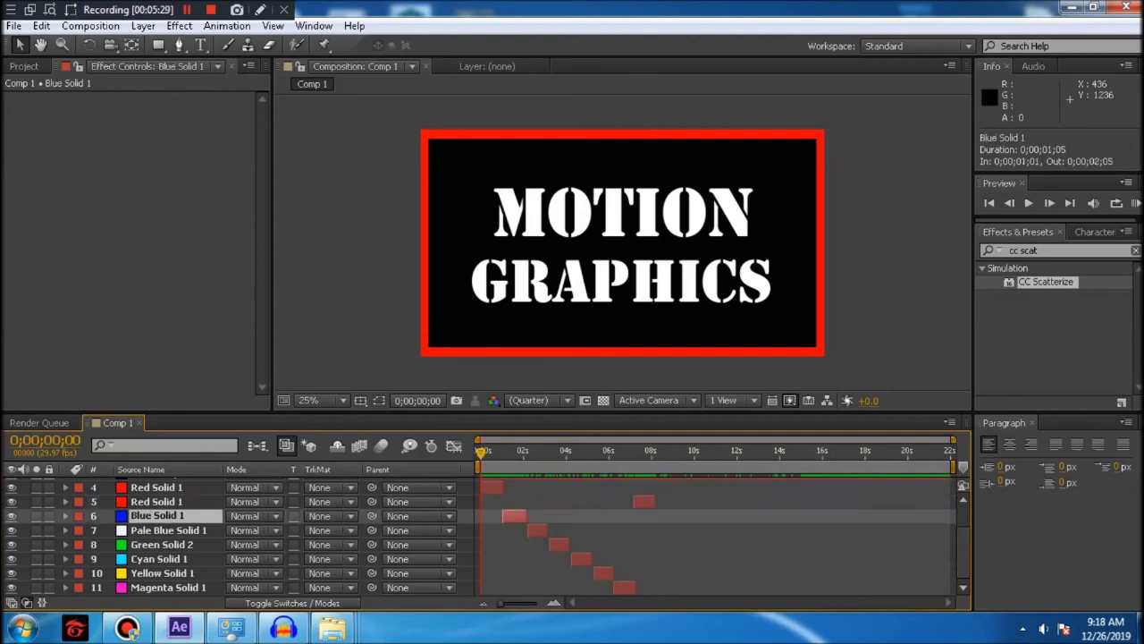
{"action": "right_click", "coordinate": [514, 516]}
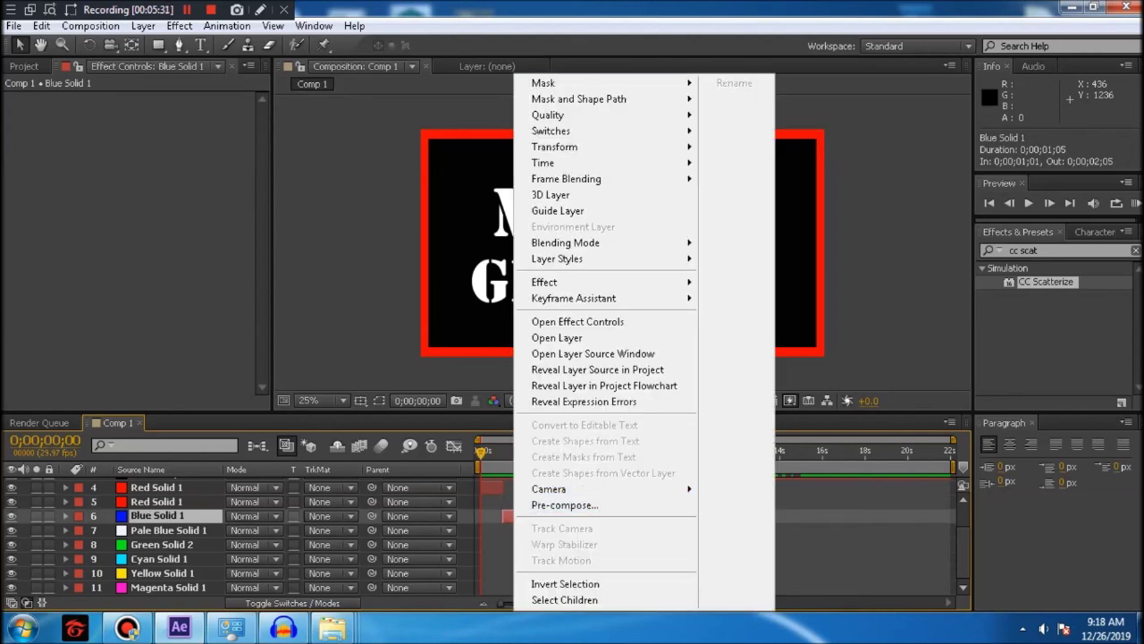
{"action": "left_click", "coordinate": [42, 25]}
{"action": "left_click", "coordinate": [76, 205]}
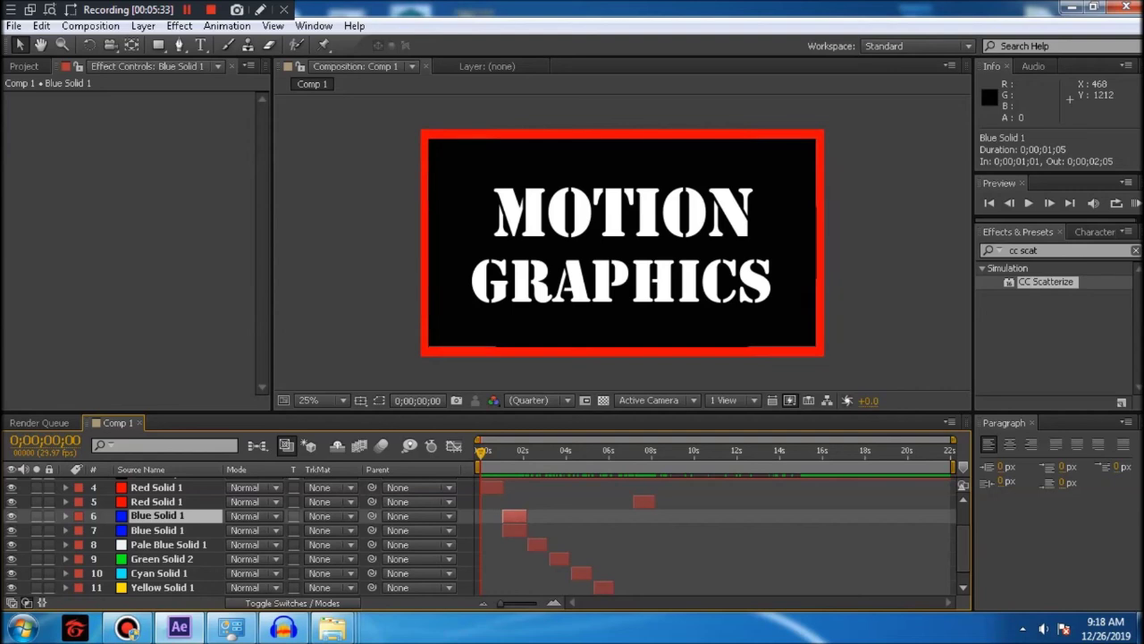
{"action": "left_click_drag", "start_coordinate": [514, 530], "coordinate": [666, 530]}
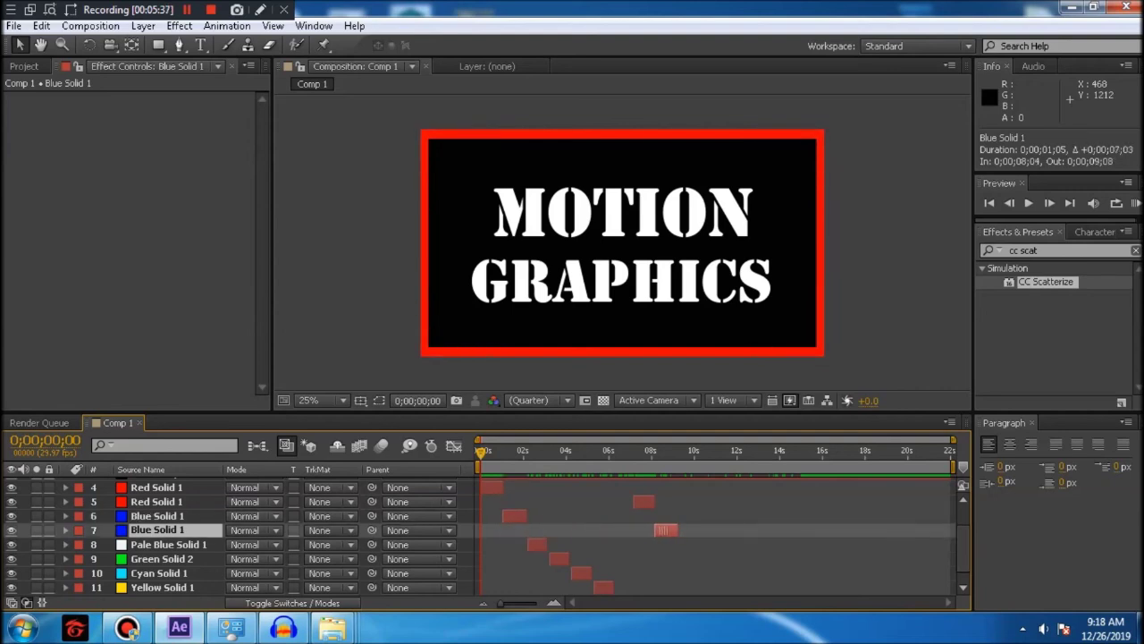
- Duplicate Pale Blue Solid 1 and move the lower copy to run from 0;00;09;09 to 0;00;10;07
{"action": "left_click", "coordinate": [536, 544]}
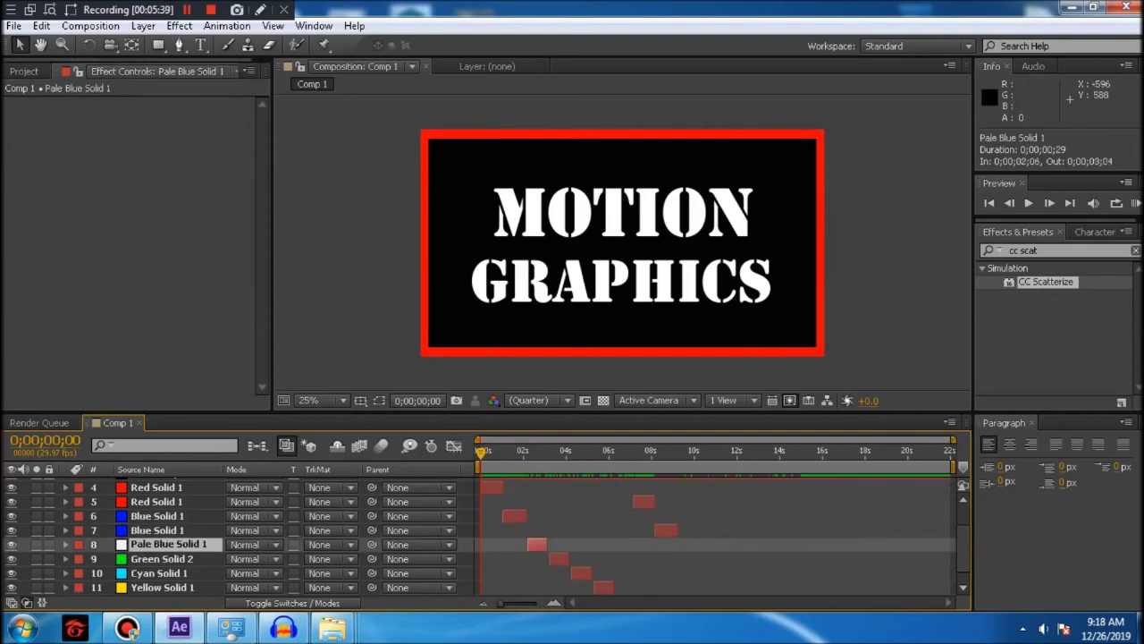
{"action": "left_click", "coordinate": [41, 25]}
{"action": "left_click", "coordinate": [78, 207]}
{"action": "left_click_drag", "start_coordinate": [537, 558], "coordinate": [689, 559]}
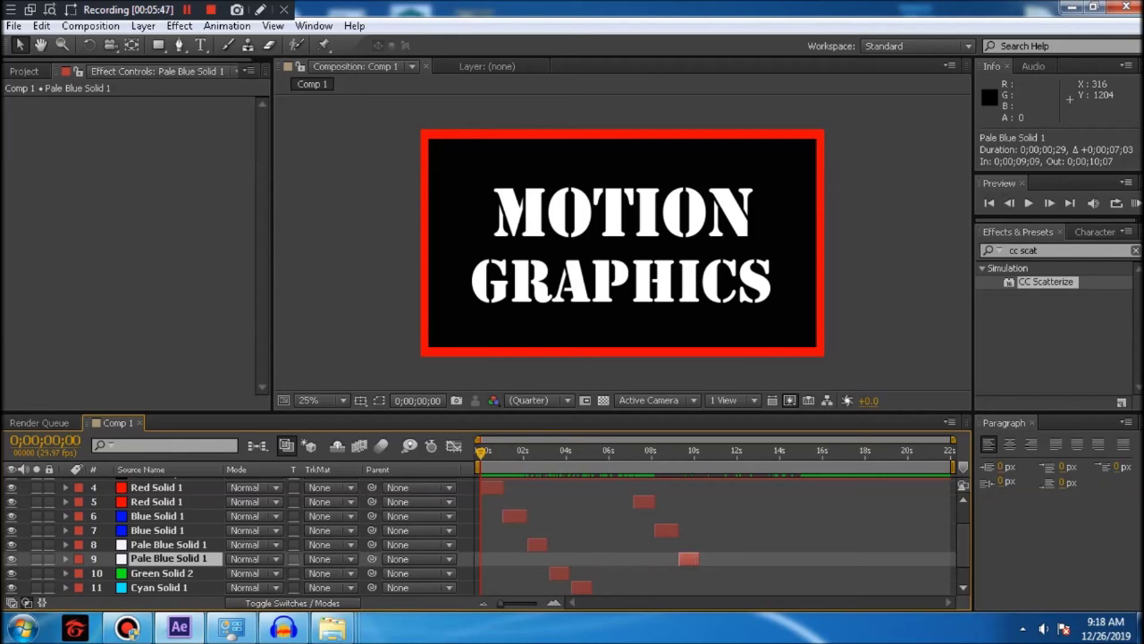
- Duplicate Green Solid 2 and move the lower copy to run from 0;00;10;12 to 0;00;11;09
{"action": "left_click", "coordinate": [162, 573]}
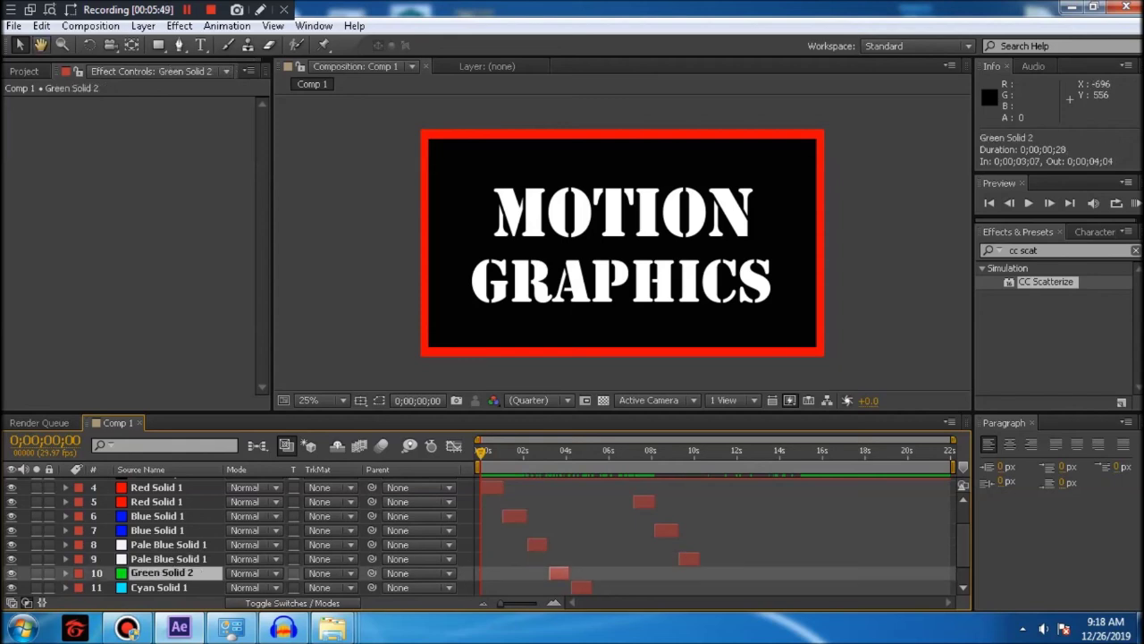
{"action": "left_click", "coordinate": [41, 25]}
{"action": "left_click", "coordinate": [78, 206]}
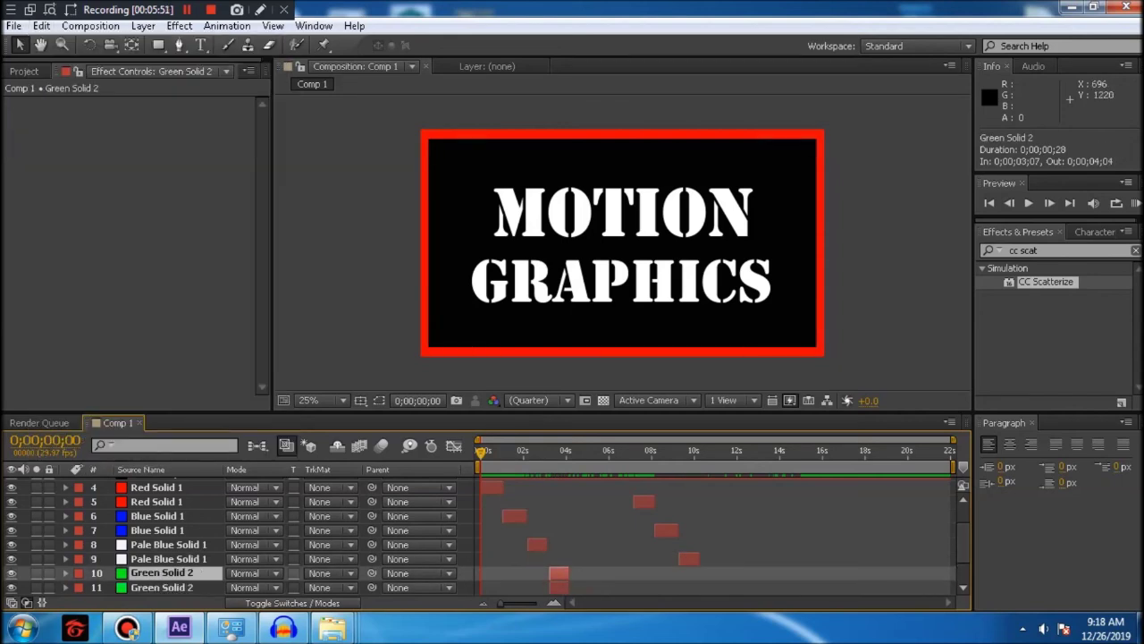
{"action": "left_click_drag", "start_coordinate": [559, 587], "coordinate": [711, 587]}
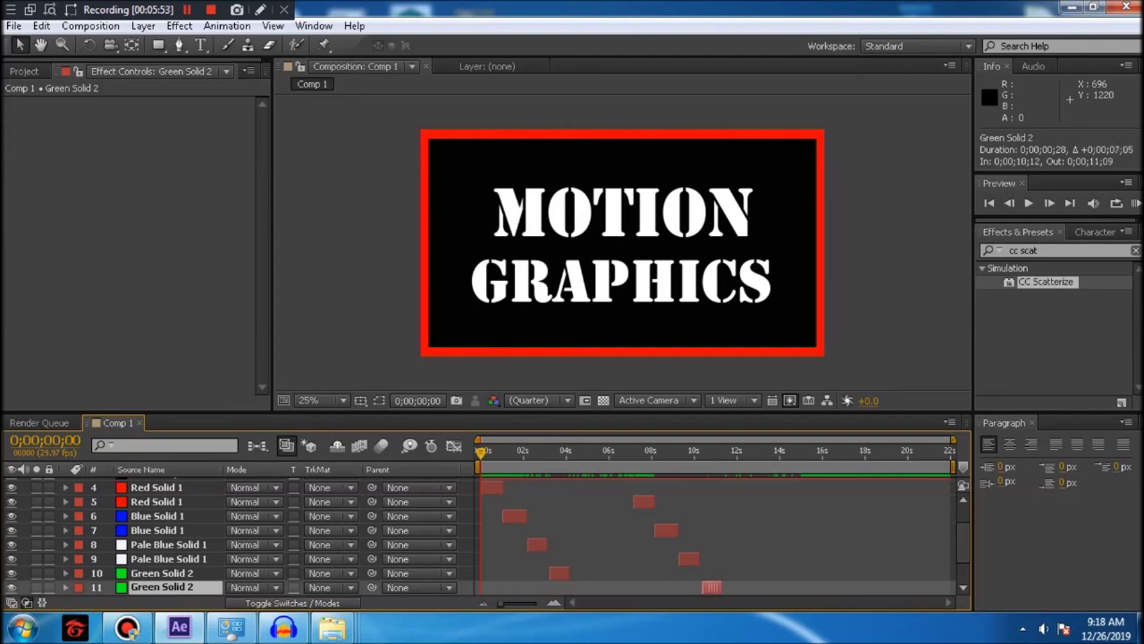
- Duplicate Cyan Solid 1 and move the lower copy to run from 0;00;11;11 to 0;00;12;09
{"action": "left_click_drag", "start_coordinate": [963, 542], "coordinate": [963, 559]}
{"action": "left_click", "coordinate": [581, 559]}
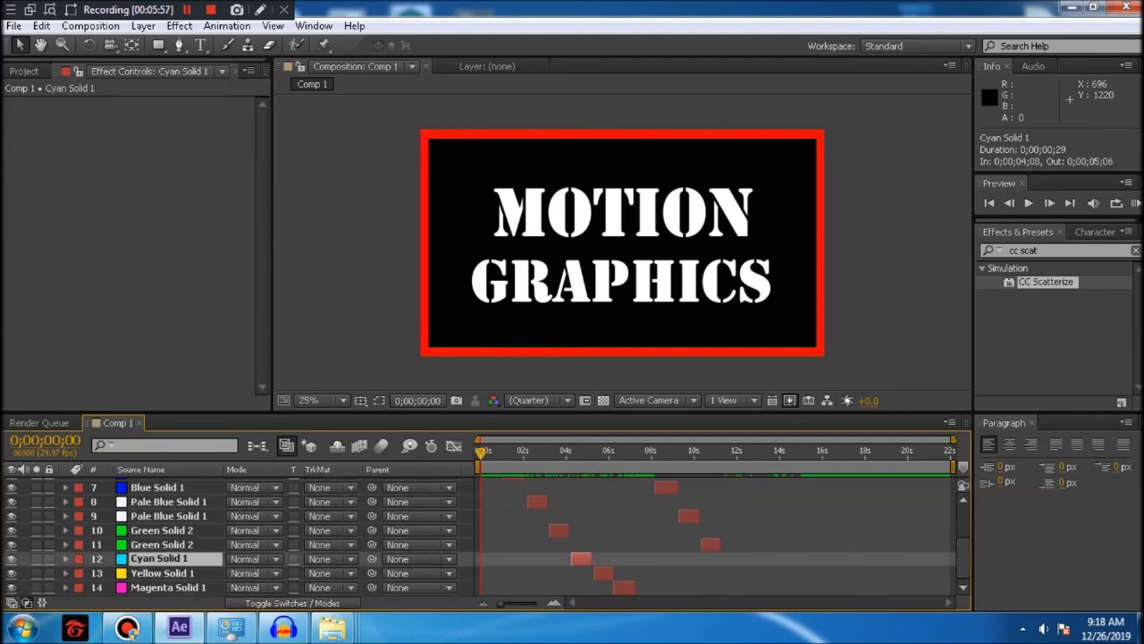
{"action": "left_click", "coordinate": [41, 26]}
{"action": "left_click", "coordinate": [77, 207]}
{"action": "left_click_drag", "start_coordinate": [582, 573], "coordinate": [733, 573]}
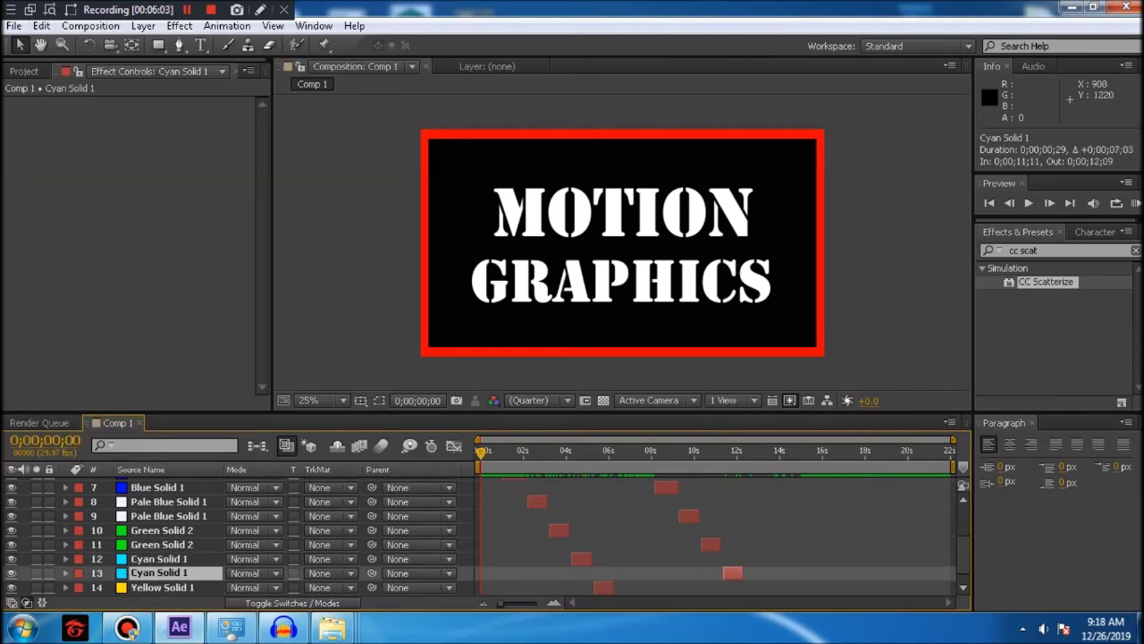
- Duplicate Yellow Solid 1 and move the lower copy to run from 0;00;12;09 to 0;00;13;07
{"action": "left_click", "coordinate": [604, 587]}
{"action": "left_click", "coordinate": [42, 25]}
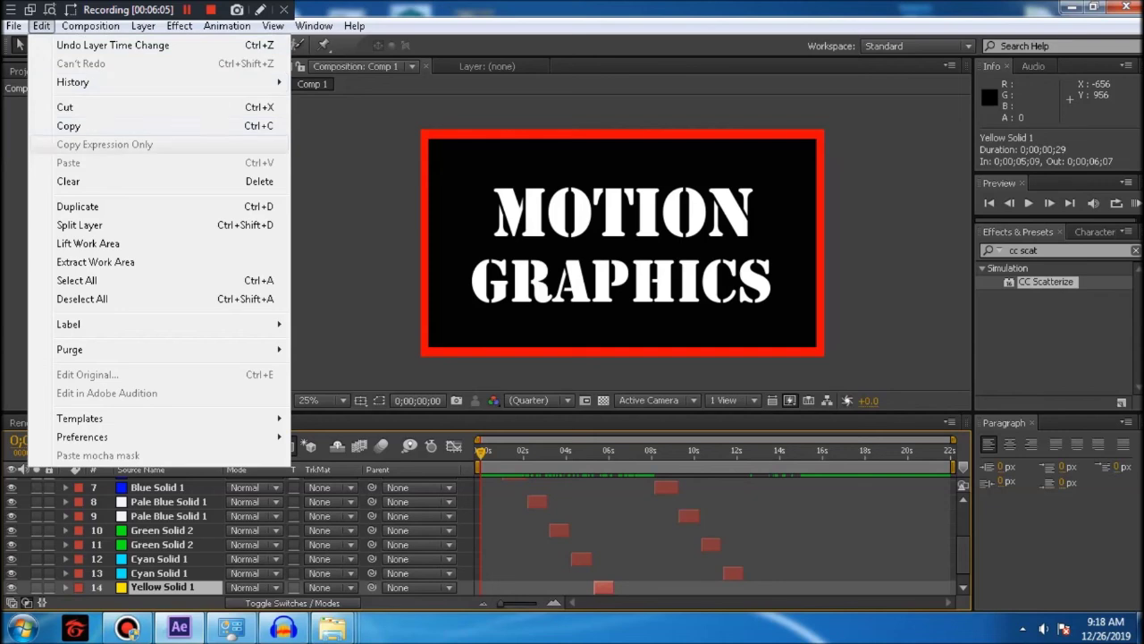
{"action": "left_click", "coordinate": [78, 206]}
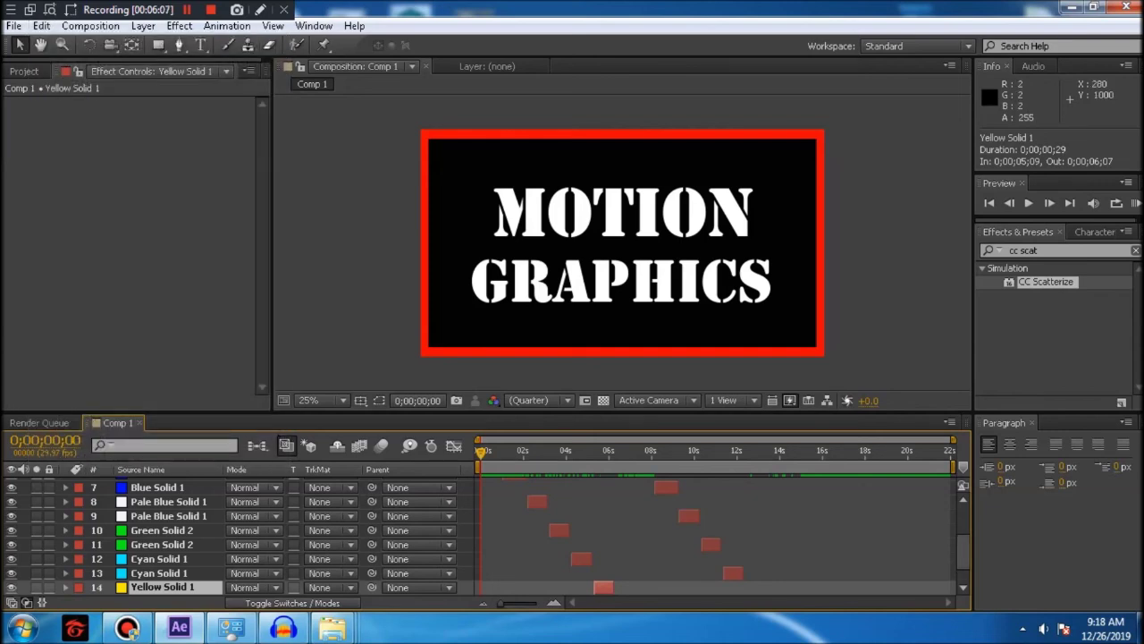
{"action": "scroll", "coordinate": [572, 536], "scroll_direction": "down", "scroll_amount": 1}
{"action": "left_click_drag", "start_coordinate": [603, 572], "coordinate": [754, 572]}
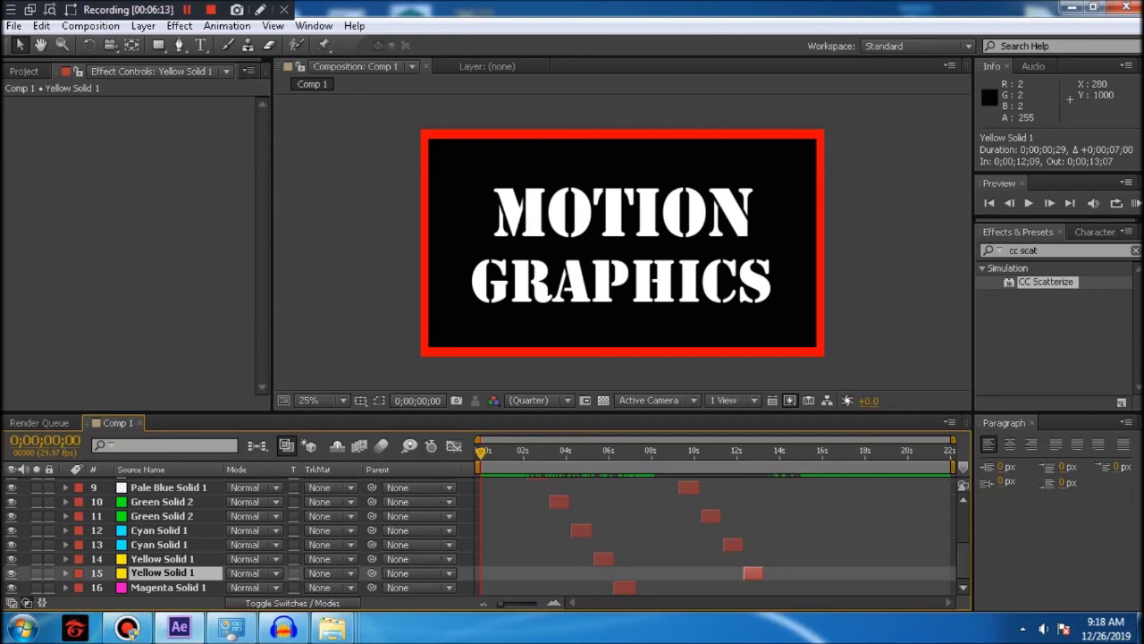
- Duplicate Magenta Solid 1 and move the lower copy to run from 0;00;13;07 to 0;00;14;07
{"action": "left_click", "coordinate": [624, 587]}
{"action": "left_click", "coordinate": [41, 25]}
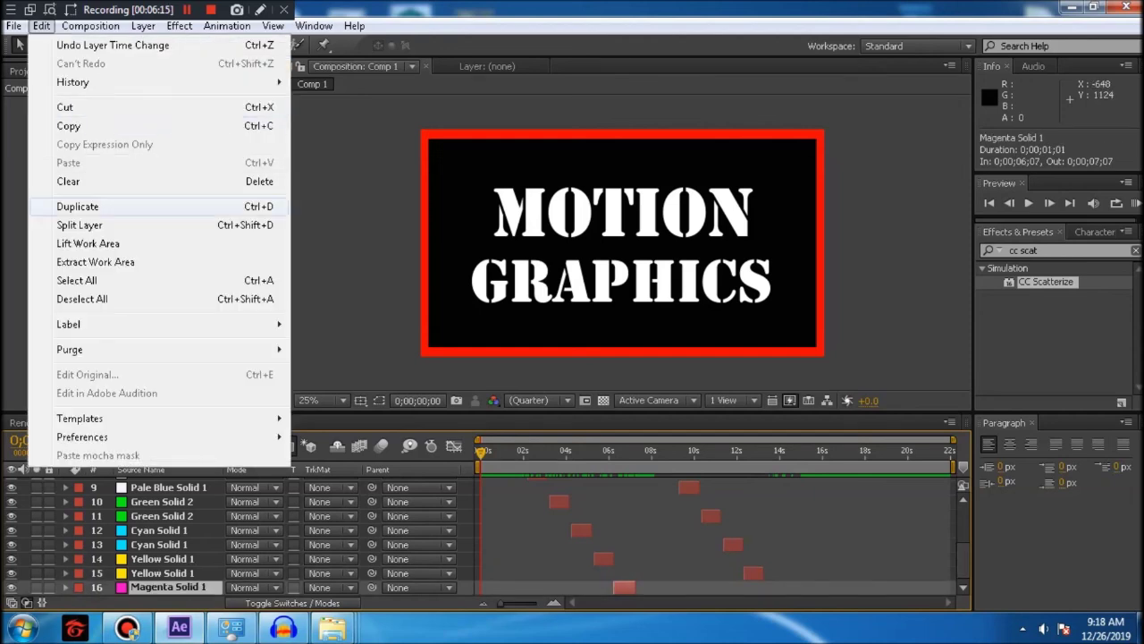
{"action": "left_click", "coordinate": [78, 206]}
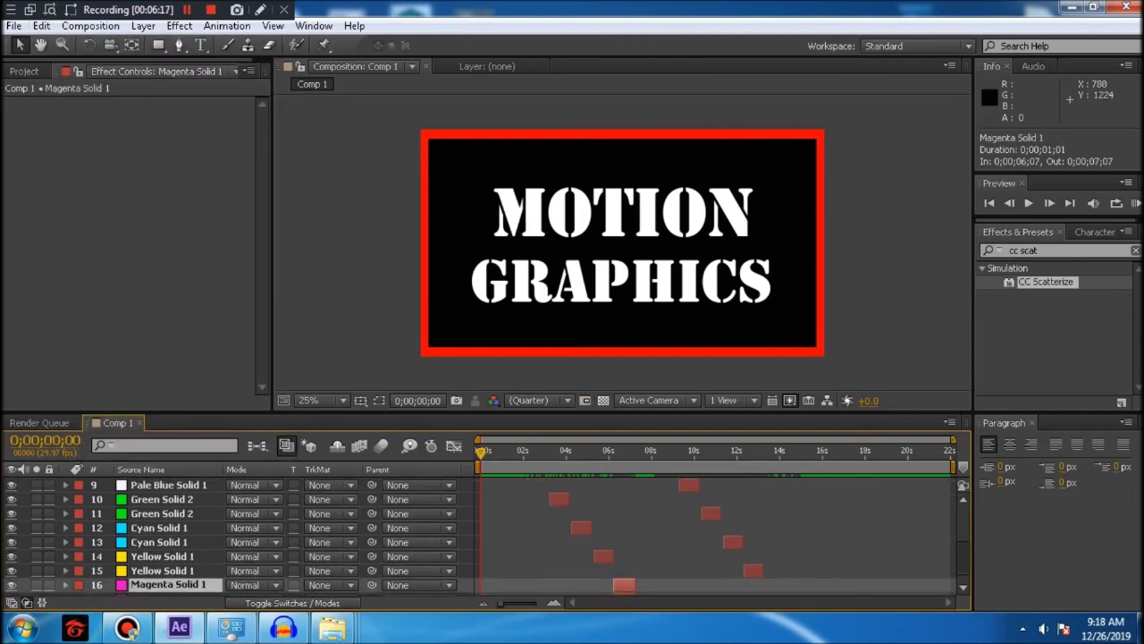
{"action": "left_click_drag", "start_coordinate": [624, 587], "coordinate": [771, 586]}
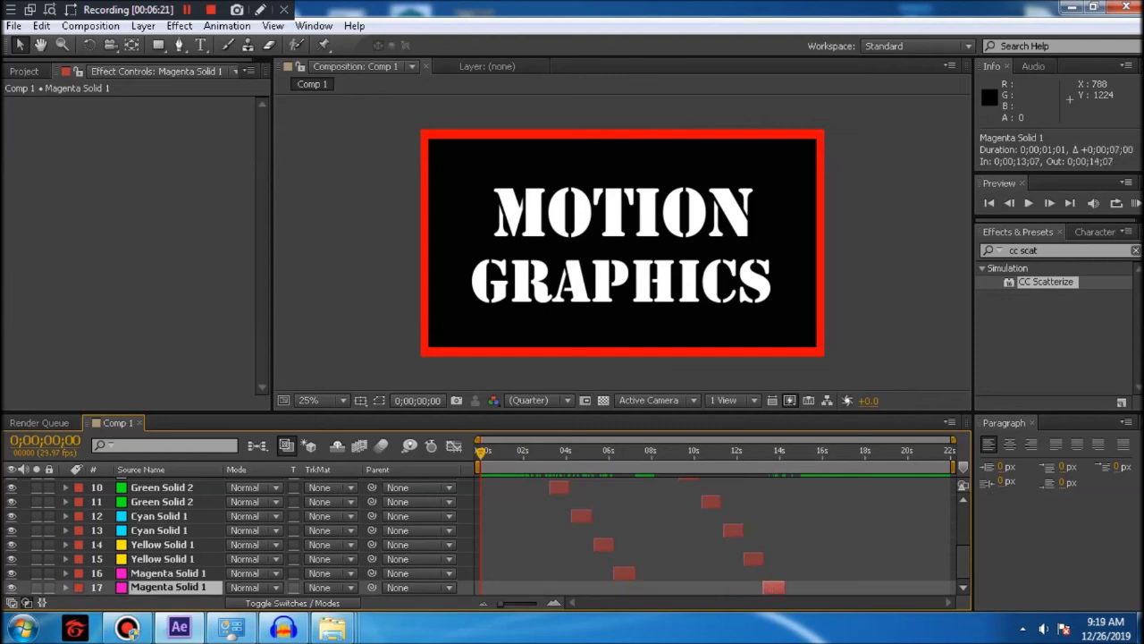
- Duplicate the first Red Solid 1 again and move the lower copy to run from 0;00;14;06 to 0;00;15;08
{"action": "scroll", "coordinate": [715, 537], "scroll_direction": "up", "scroll_amount": 5}
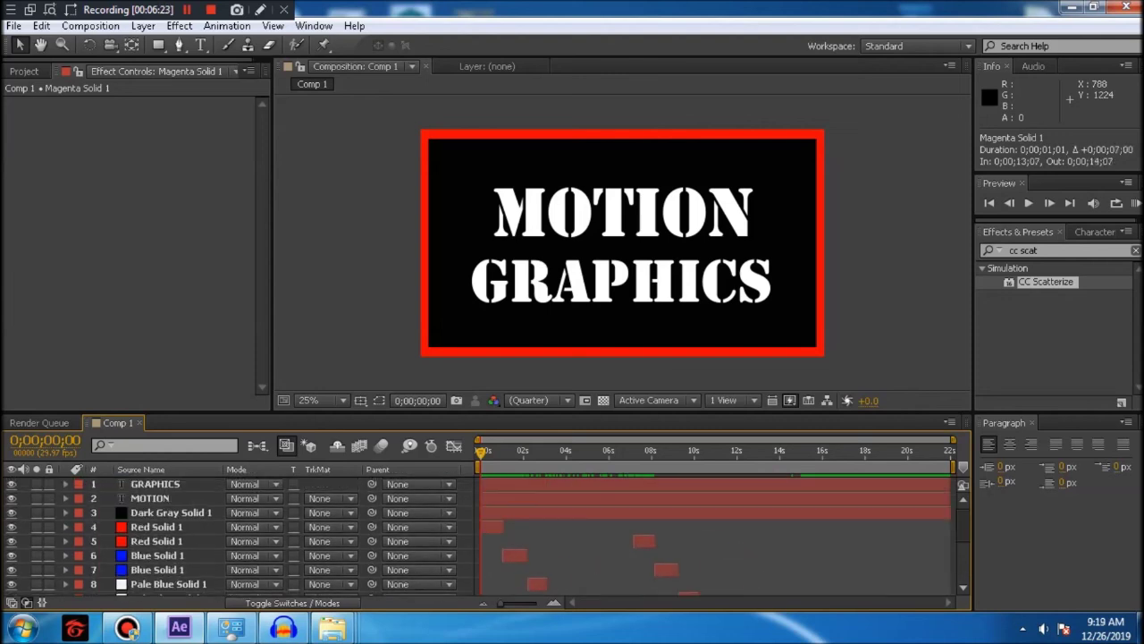
{"action": "left_click", "coordinate": [492, 527]}
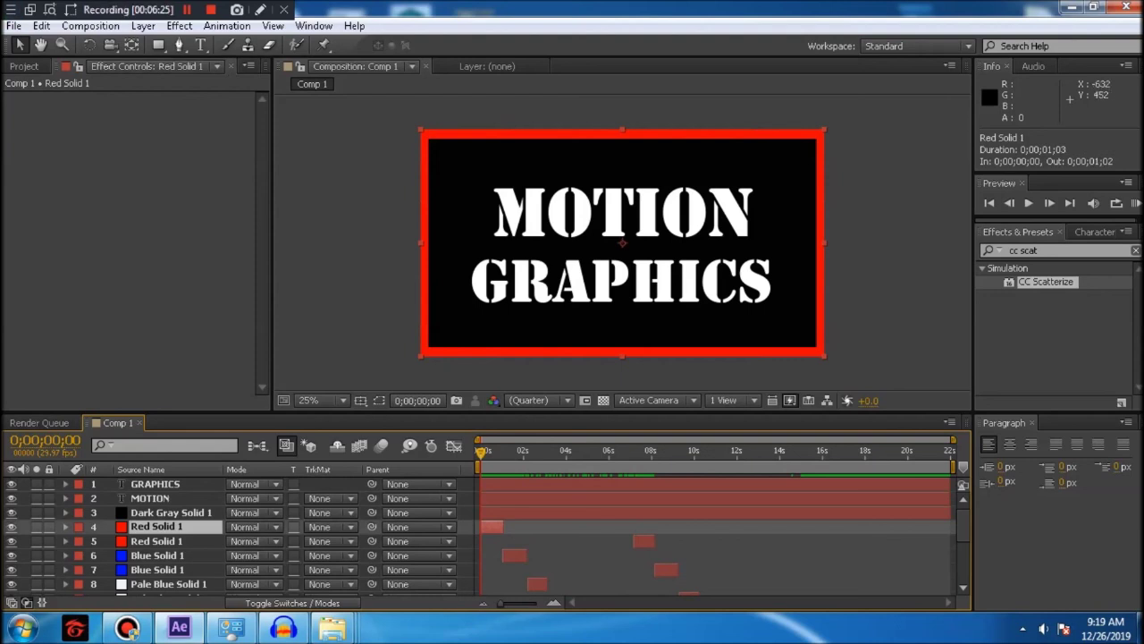
{"action": "left_click", "coordinate": [41, 25]}
{"action": "left_click", "coordinate": [53, 207]}
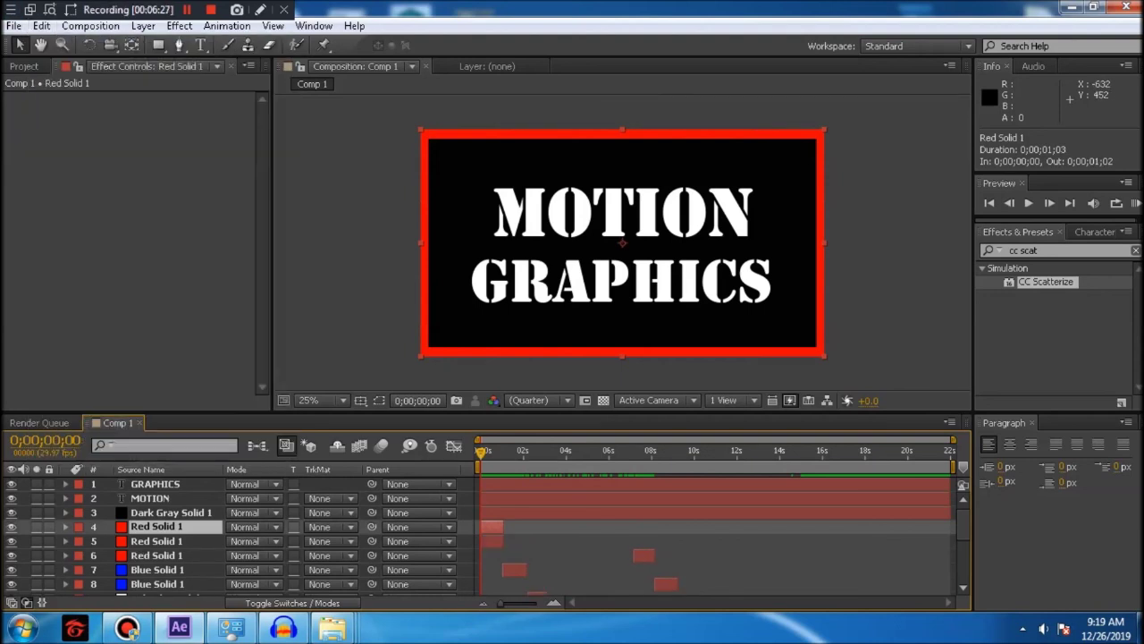
{"action": "left_click_drag", "start_coordinate": [492, 541], "coordinate": [795, 541]}
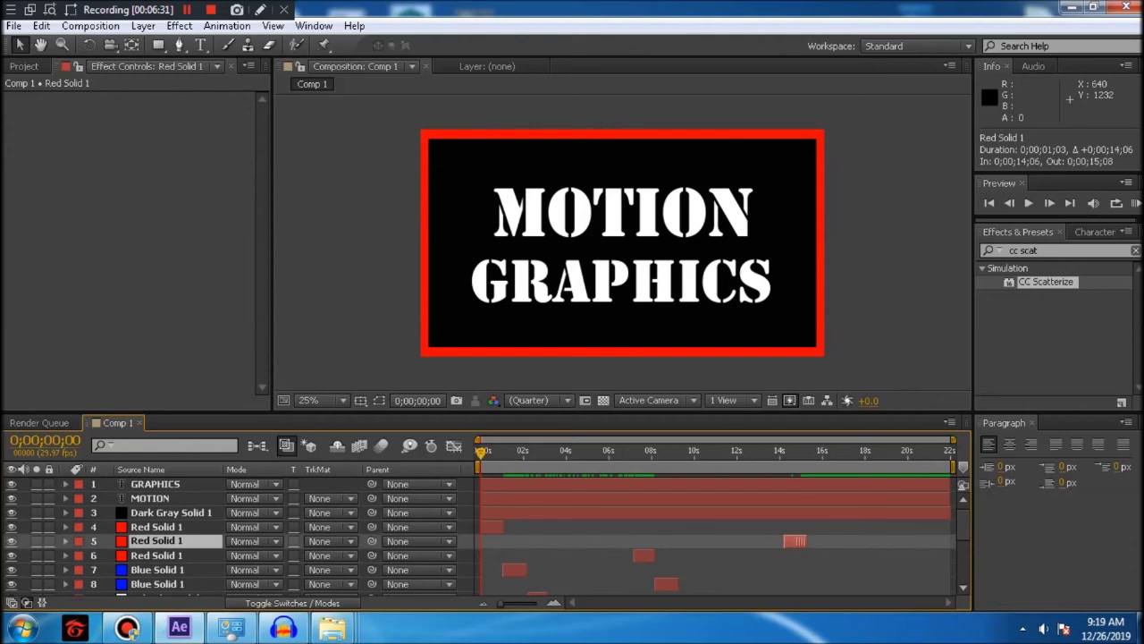
- Duplicate the first Blue Solid 1 again, move the lower copy to run from 0;00;15;11 to 0;00;16;15, and RAM-preview the composition
{"action": "left_click_drag", "start_coordinate": [963, 524], "coordinate": [963, 563]}
{"action": "scroll", "coordinate": [963, 528], "scroll_direction": "up", "scroll_amount": 4}
{"action": "left_click", "coordinate": [156, 569]}
{"action": "left_click", "coordinate": [41, 25]}
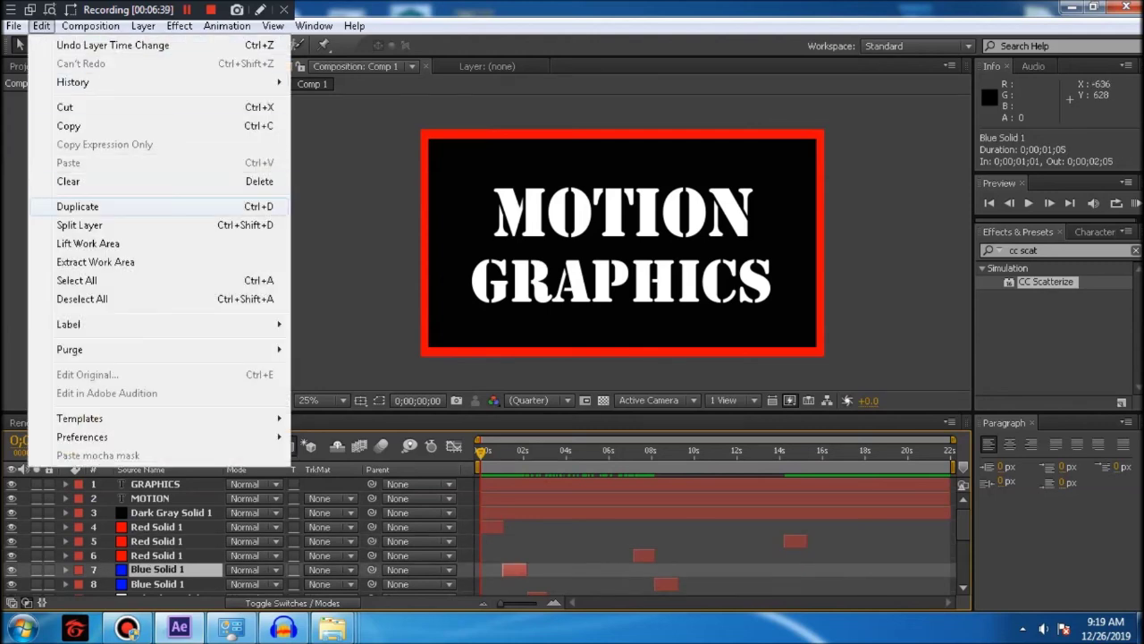
{"action": "left_click", "coordinate": [77, 206]}
{"action": "left_click_drag", "start_coordinate": [515, 584], "coordinate": [824, 583]}
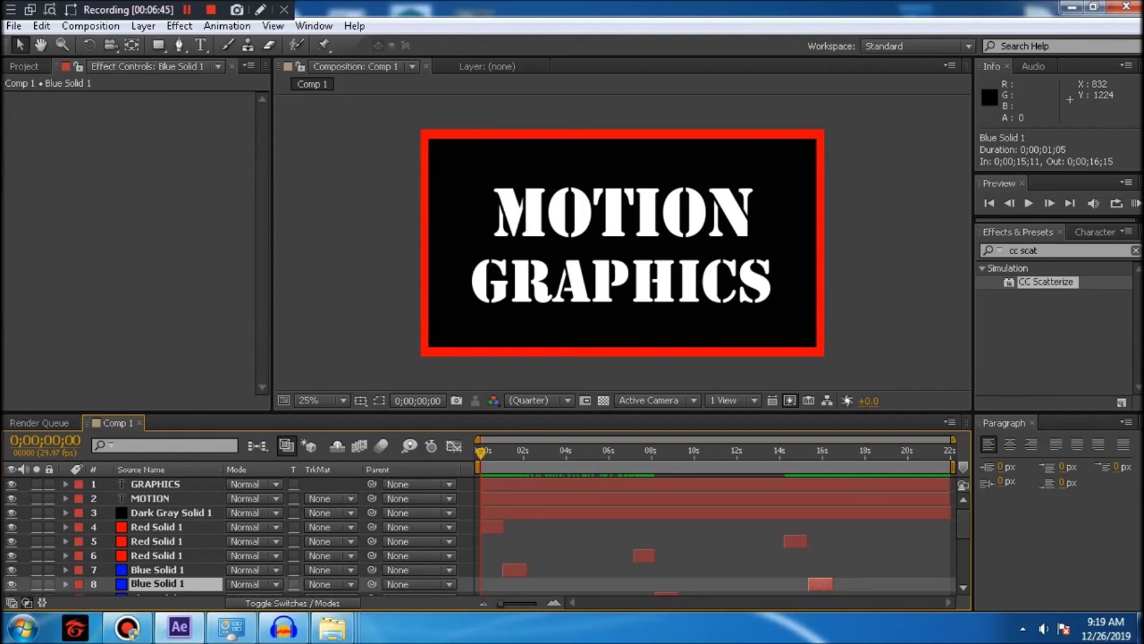
{"action": "key", "text": "KP_0"}
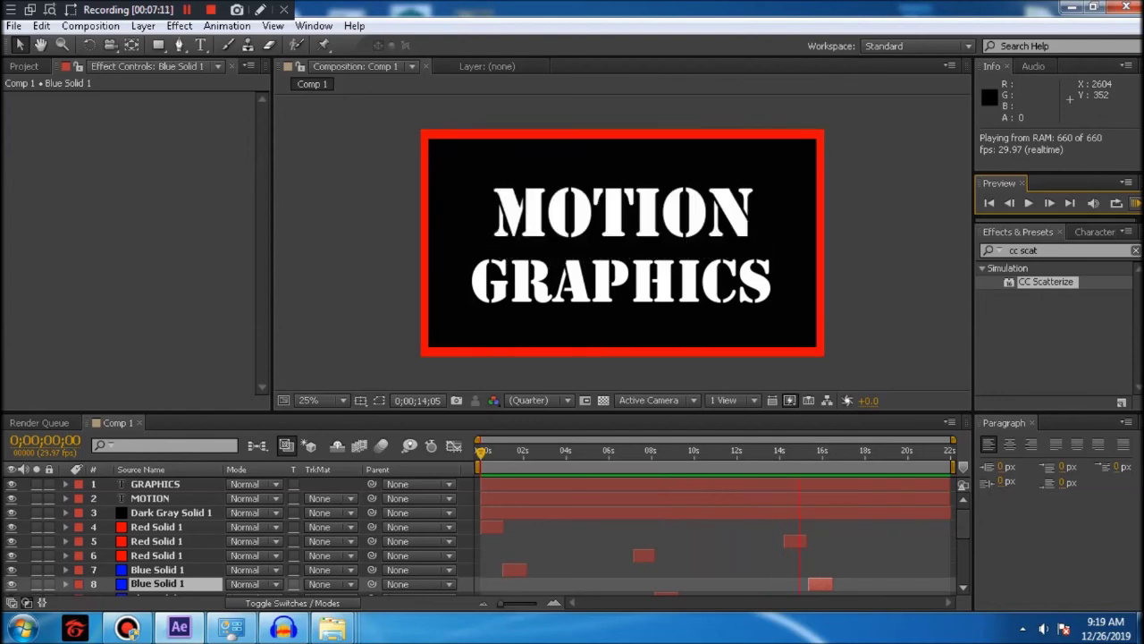
{"action": "key", "text": "space"}
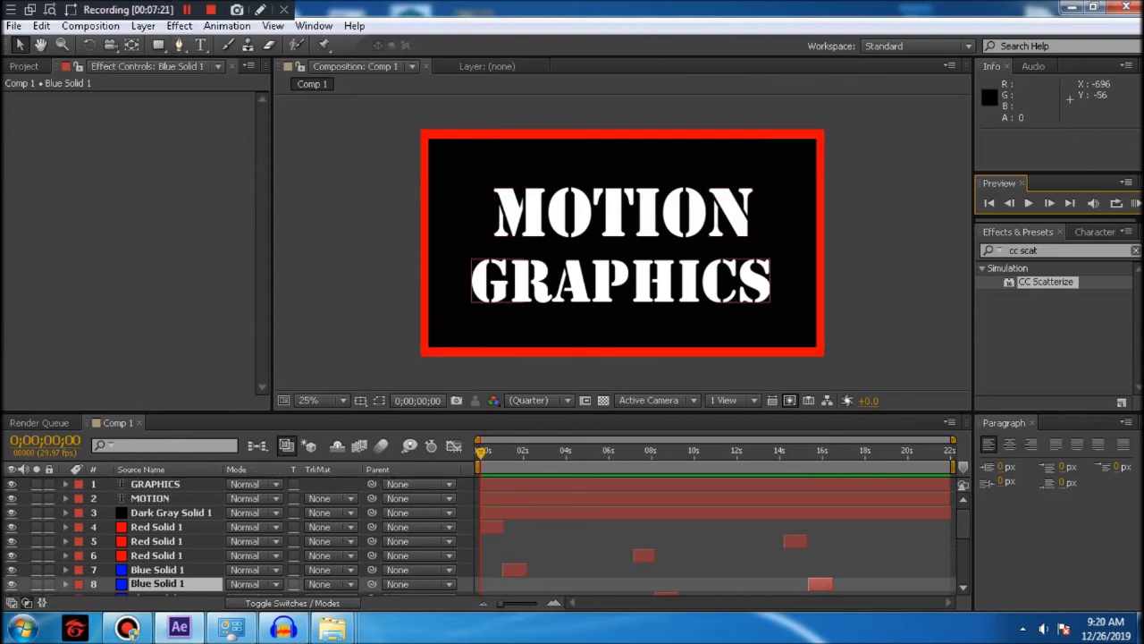
- Select all layers in Comp 1 and pre-compose them as Pre-comp 1, moving all attributes into the new composition
{"action": "left_click", "coordinate": [620, 279]}
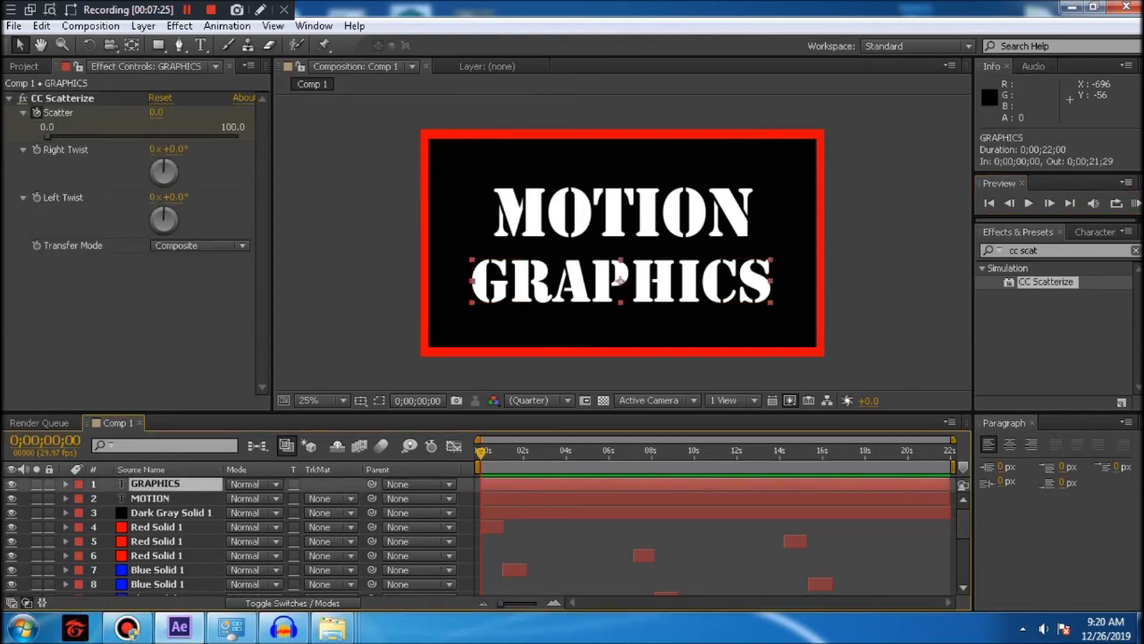
{"action": "left_click", "coordinate": [156, 526]}
{"action": "left_click", "coordinate": [150, 498]}
{"action": "left_click", "coordinate": [156, 484]}
{"action": "key", "text": "ctrl+a"}
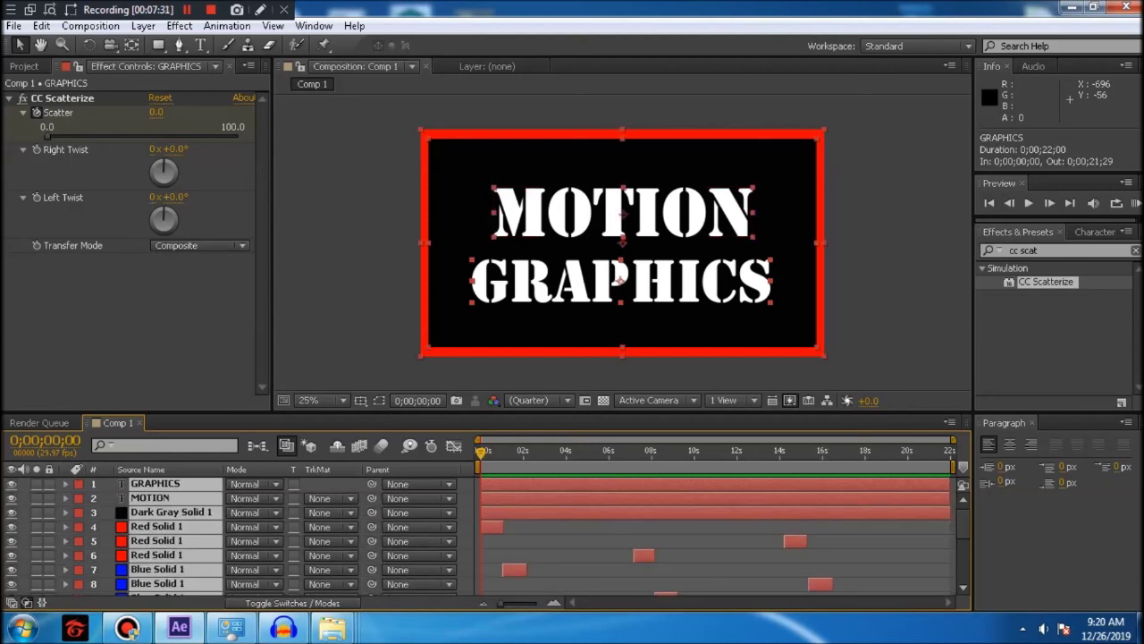
{"action": "mouse_move", "coordinate": [963, 523]}
{"action": "left_mouse_down"}
{"action": "mouse_move", "coordinate": [963, 565]}
{"action": "mouse_move", "coordinate": [962, 523]}
{"action": "left_mouse_up"}
{"action": "scroll", "coordinate": [716, 537], "scroll_direction": "down", "scroll_amount": 4}
{"action": "scroll", "coordinate": [715, 537], "scroll_direction": "up", "scroll_amount": 4}
{"action": "left_click", "coordinate": [143, 25]}
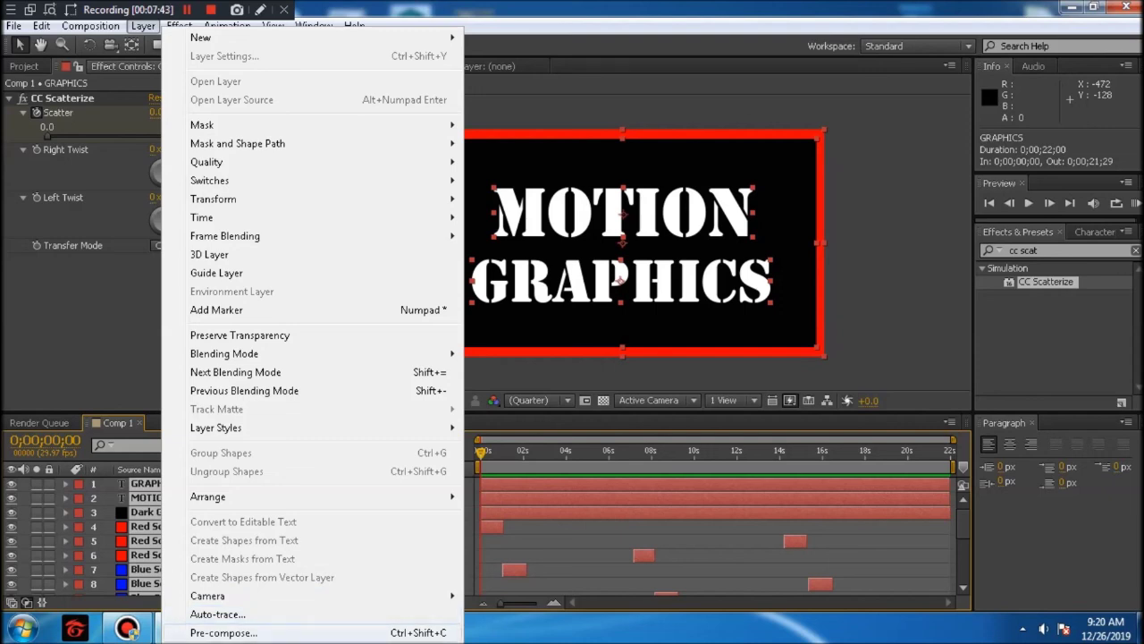
{"action": "left_click", "coordinate": [223, 632]}
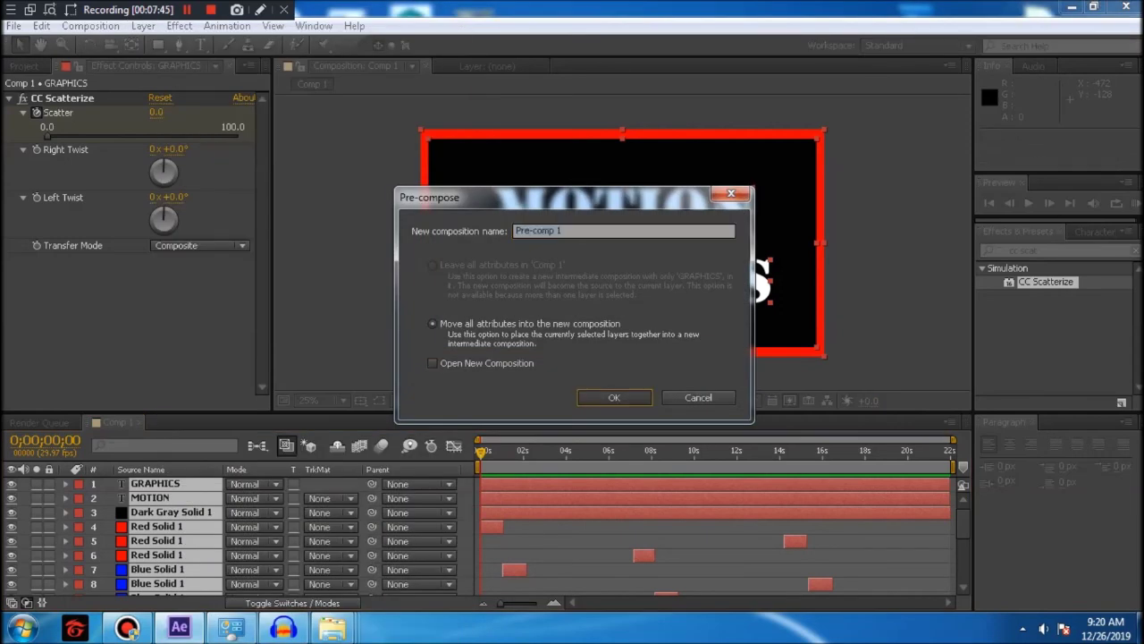
{"action": "key", "text": "Return"}
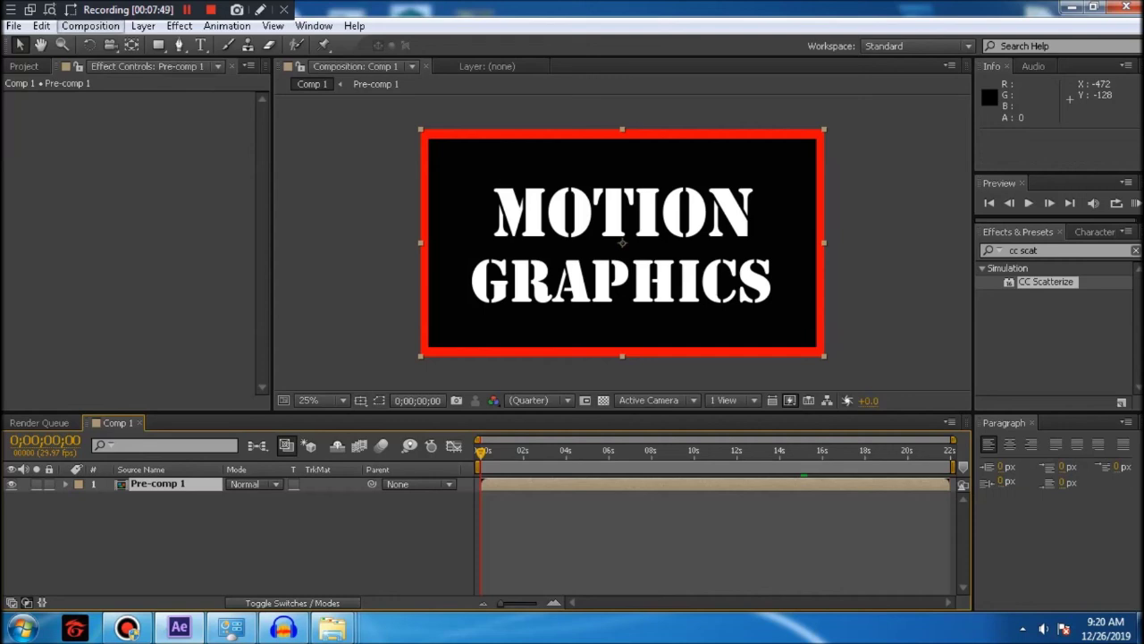
- Pre-render Comp 1 with Best Settings and the custom AVI output module to Comp 1_1.avi, and start the render
{"action": "left_click", "coordinate": [90, 26]}
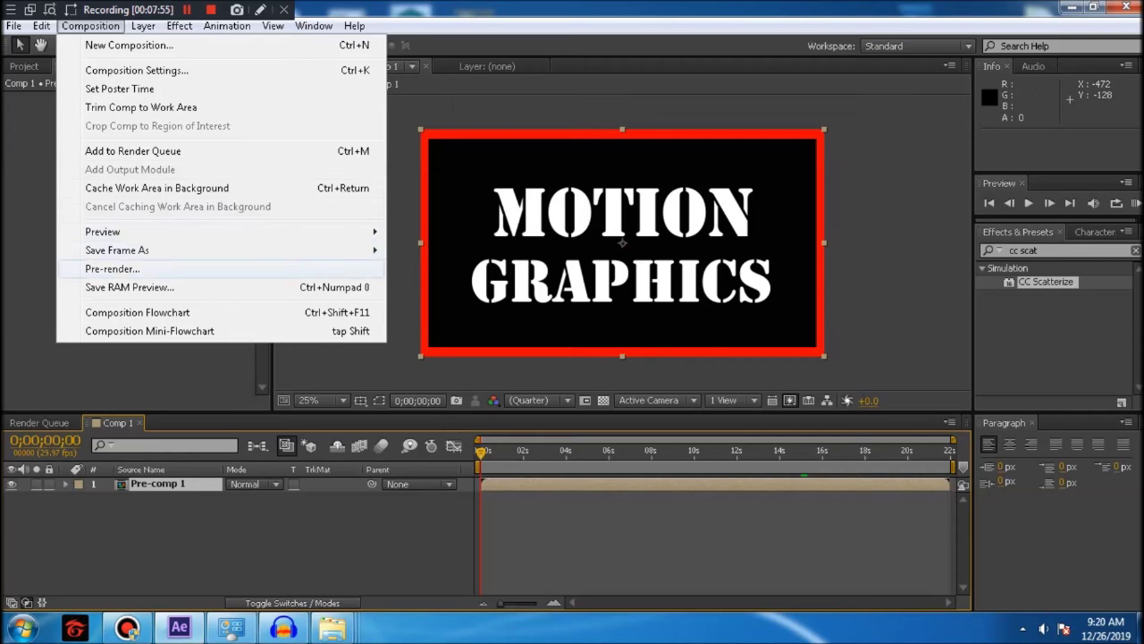
{"action": "left_click", "coordinate": [112, 269]}
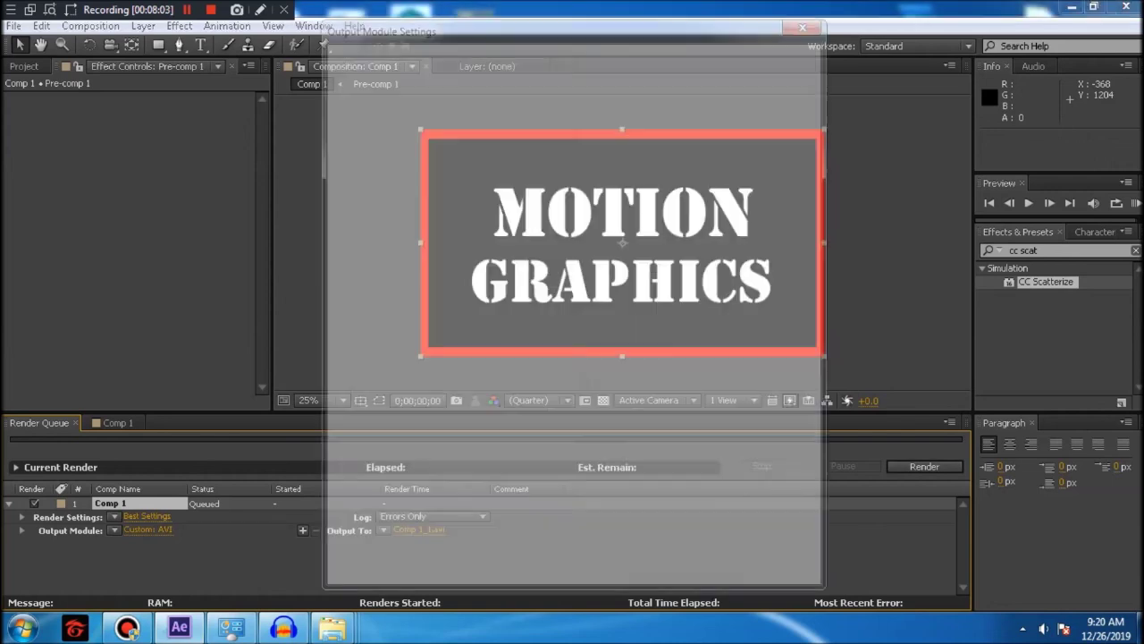
{"action": "key", "text": "Return"}
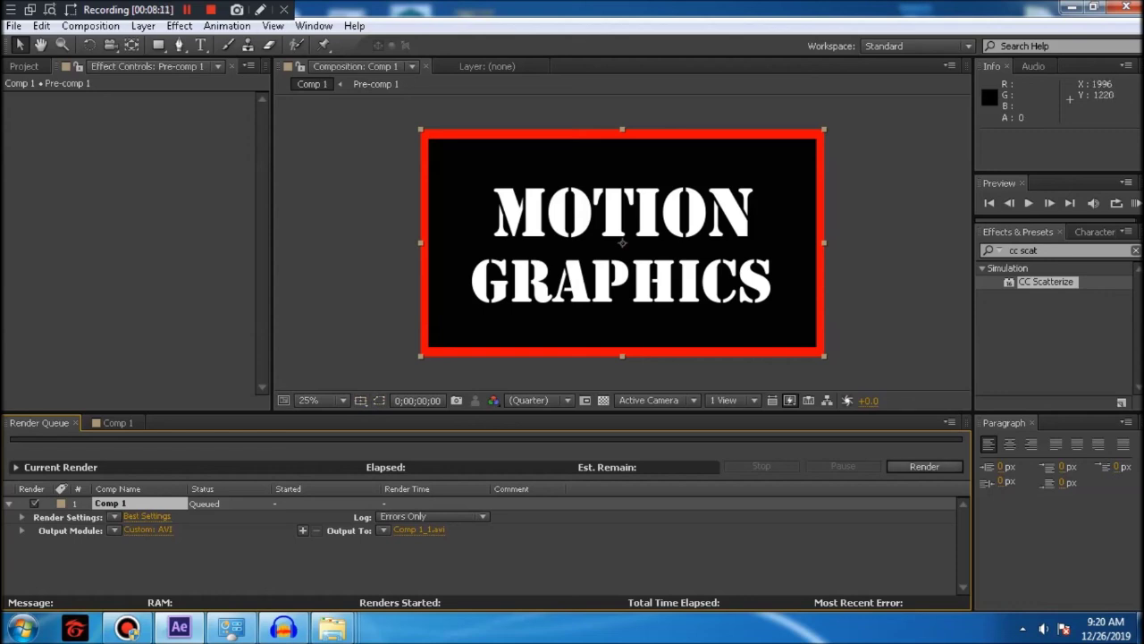
{"action": "key", "text": "Return"}
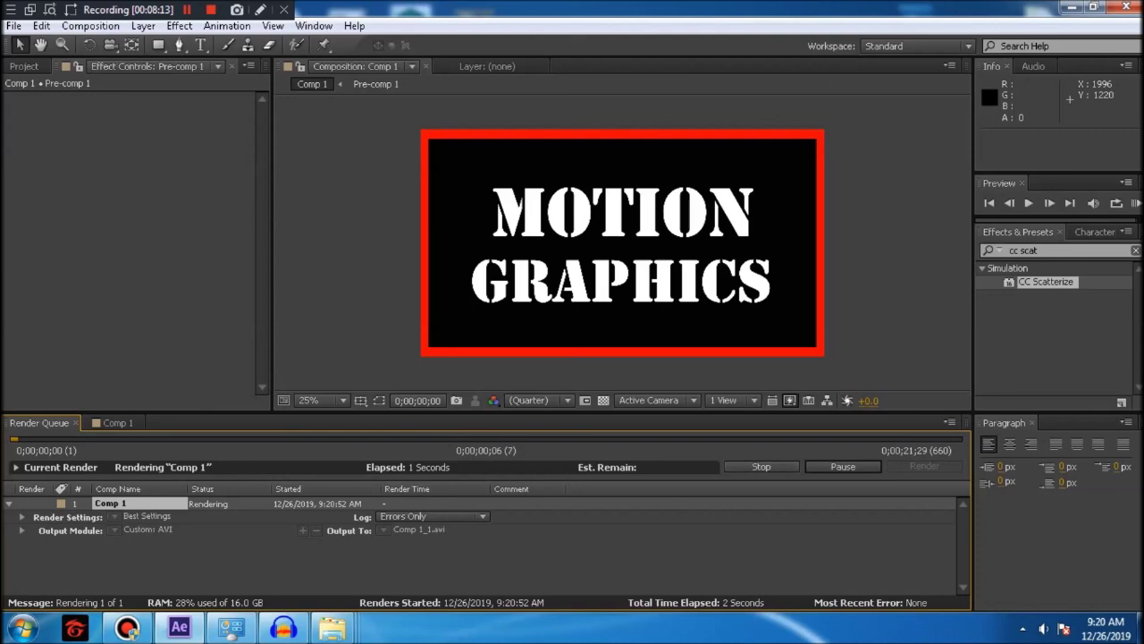